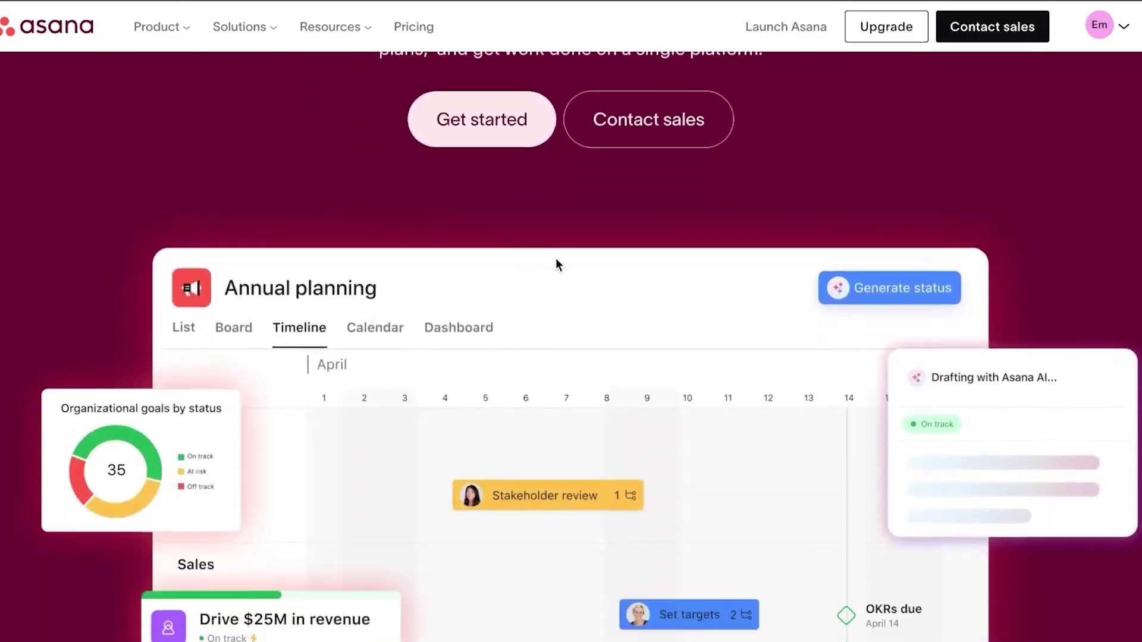
# - Look through the Asana homepage, including the platform capabilities and plans listed for the product
pyautogui.scroll(-20, 556, 260)
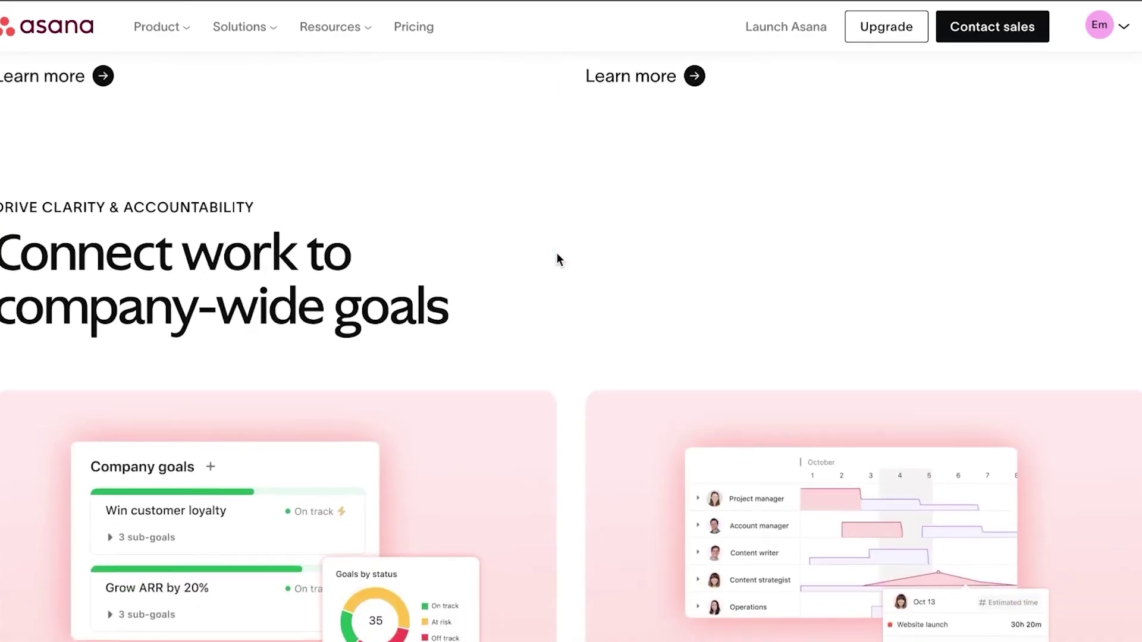
pyautogui.scroll(15, 557, 260)
pyautogui.scroll(10, 557, 252)
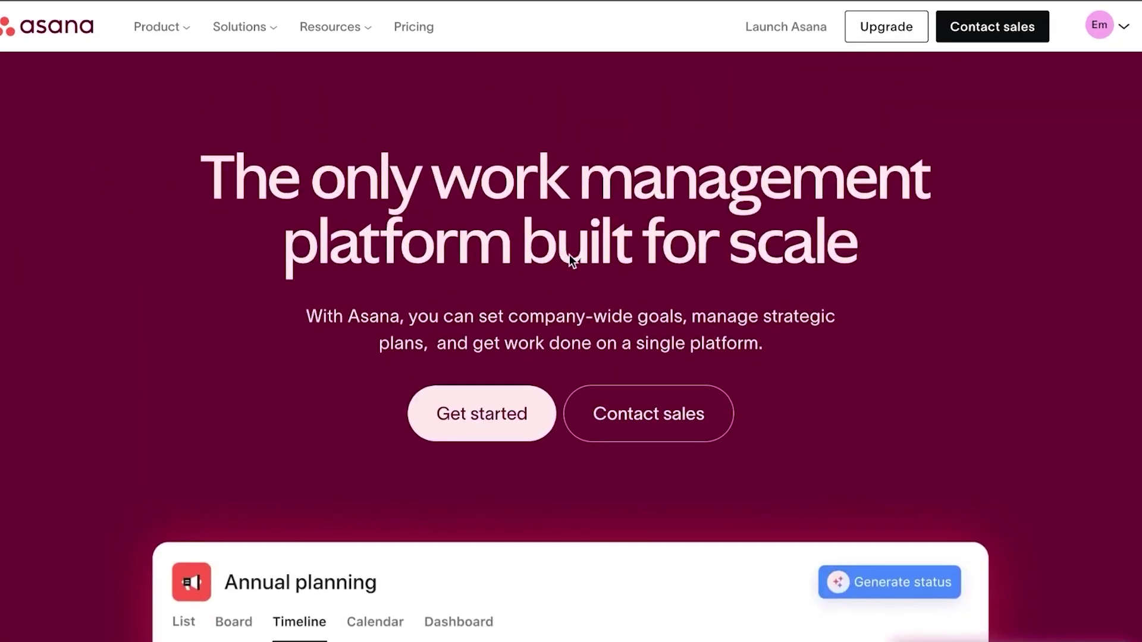
pyautogui.scroll(-15, 569, 256)
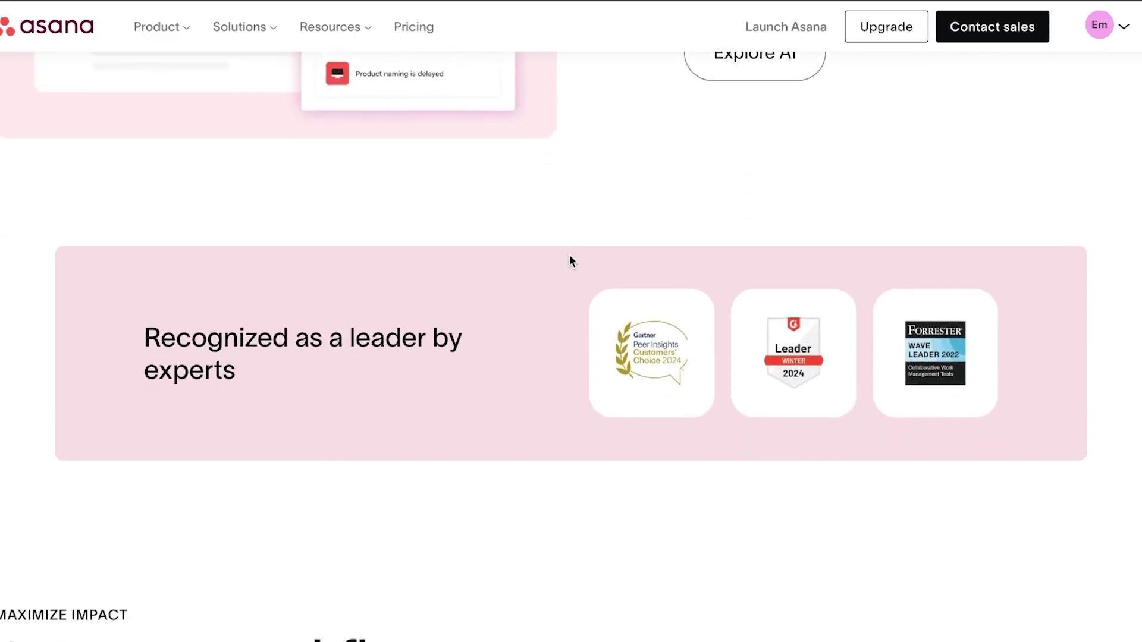
pyautogui.scroll(-1, 569, 260)
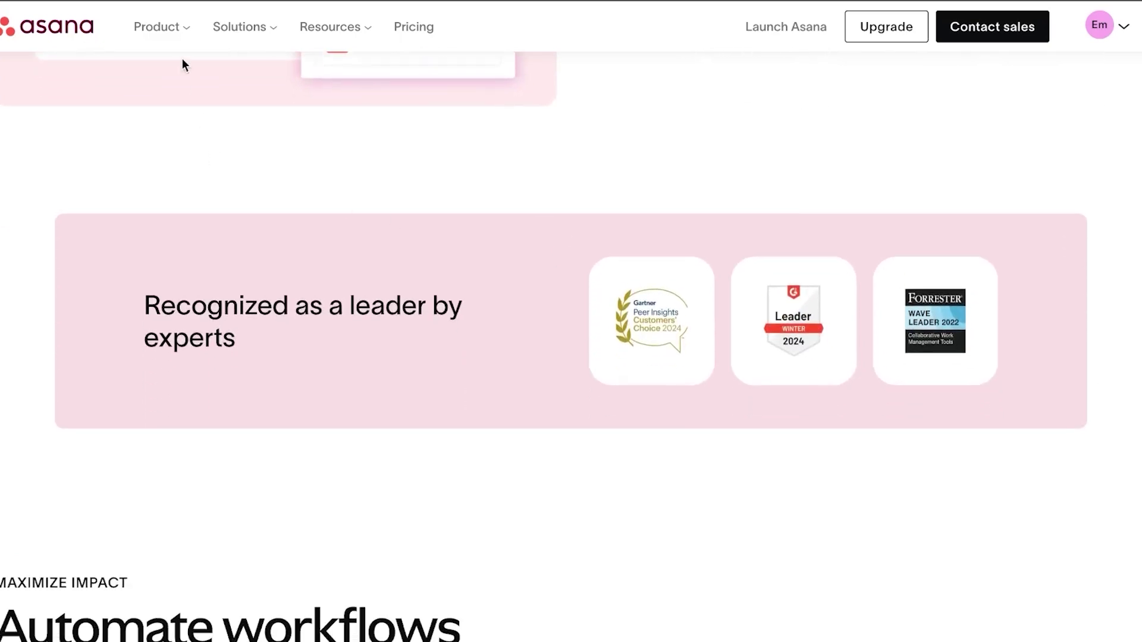
pyautogui.click(186, 32)
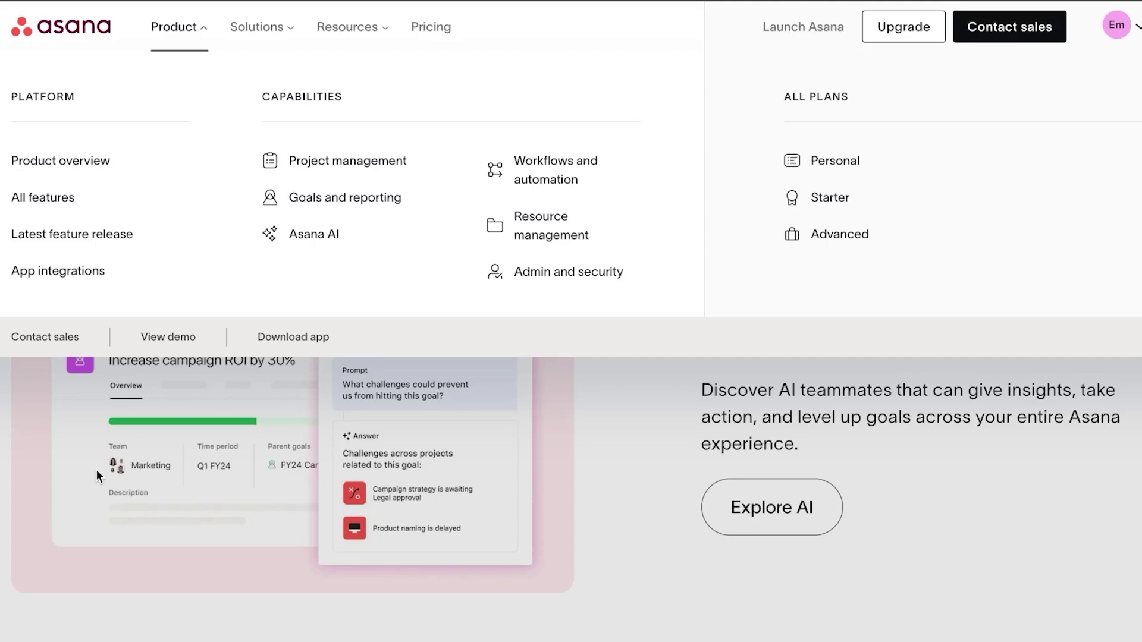
pyautogui.click(640, 416)
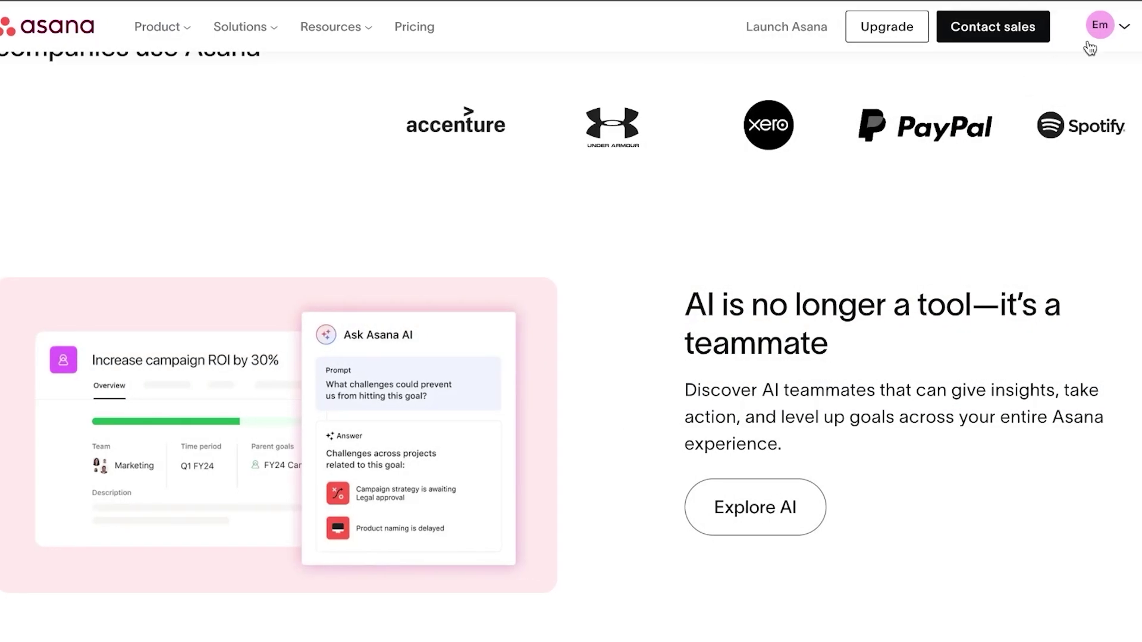
pyautogui.scroll(-2, 627, 329)
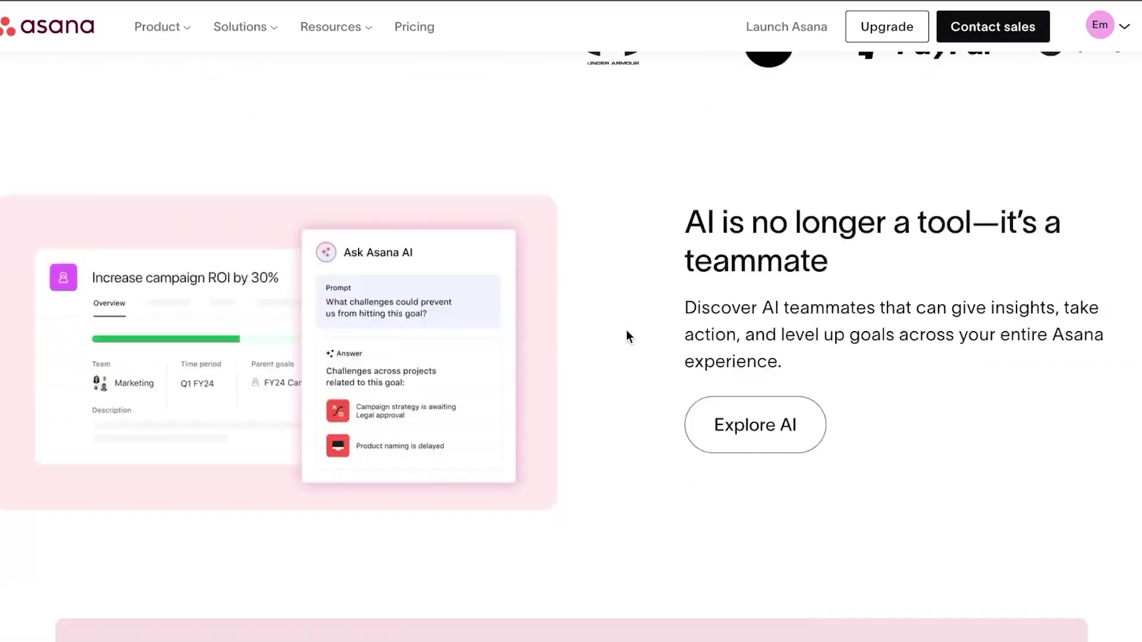
pyautogui.scroll(-15, 626, 330)
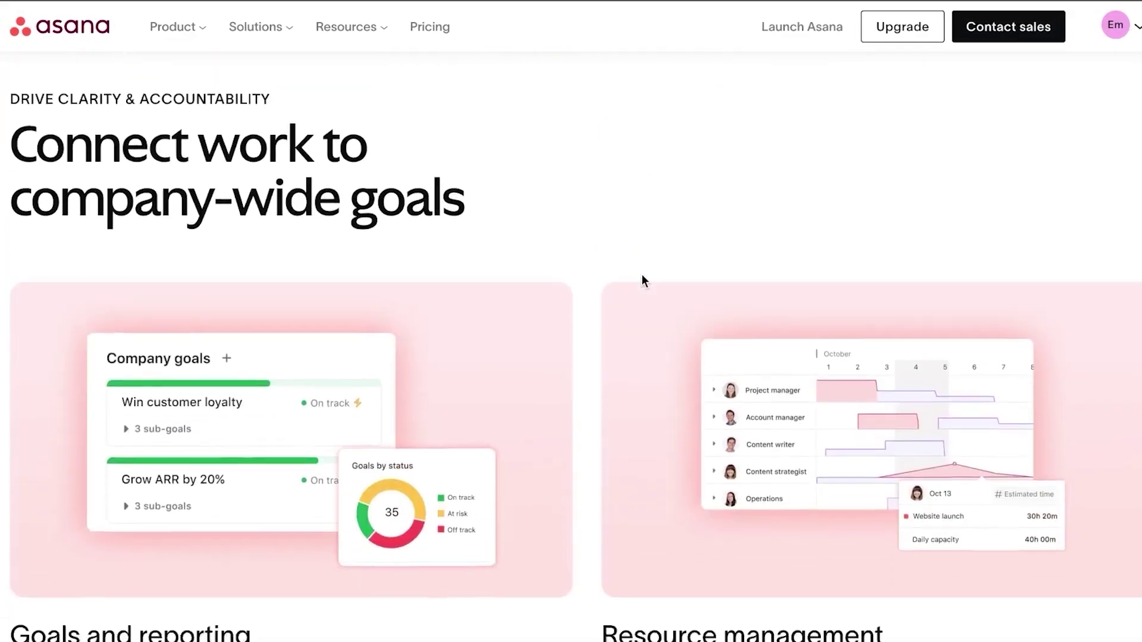
pyautogui.scroll(-20, 643, 280)
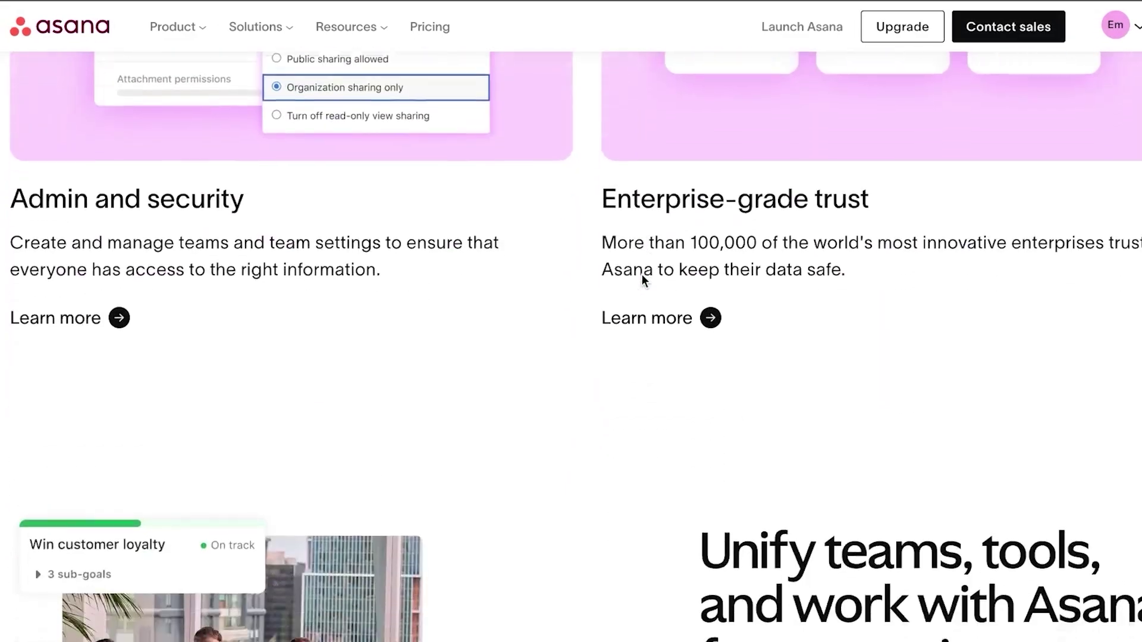
pyautogui.scroll(-1, 641, 278)
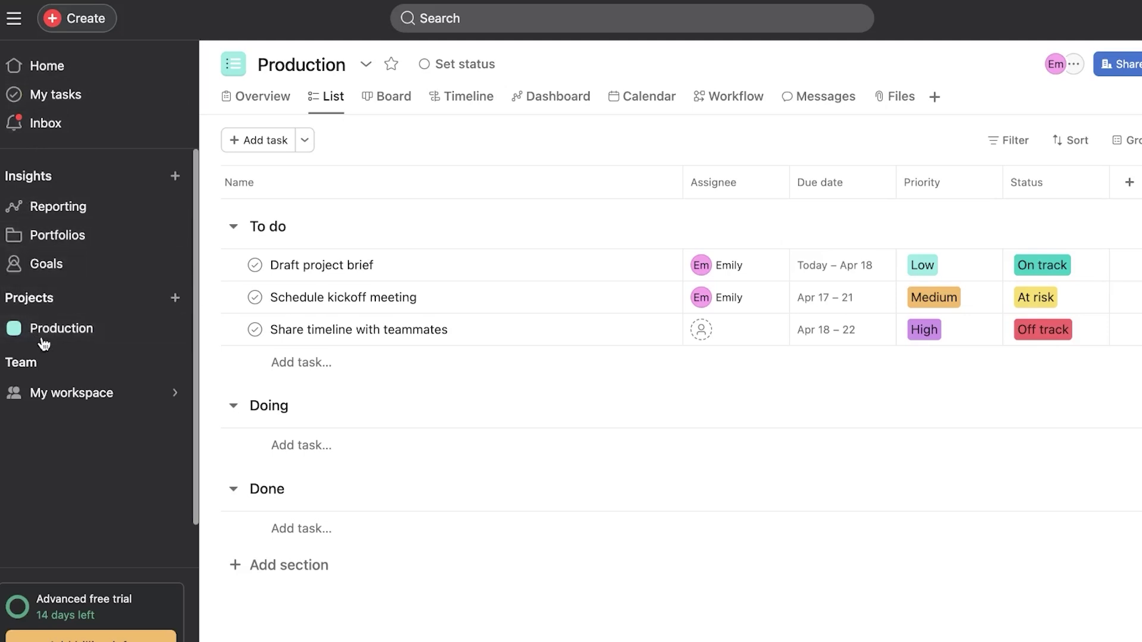
pyautogui.moveTo(83, 398)
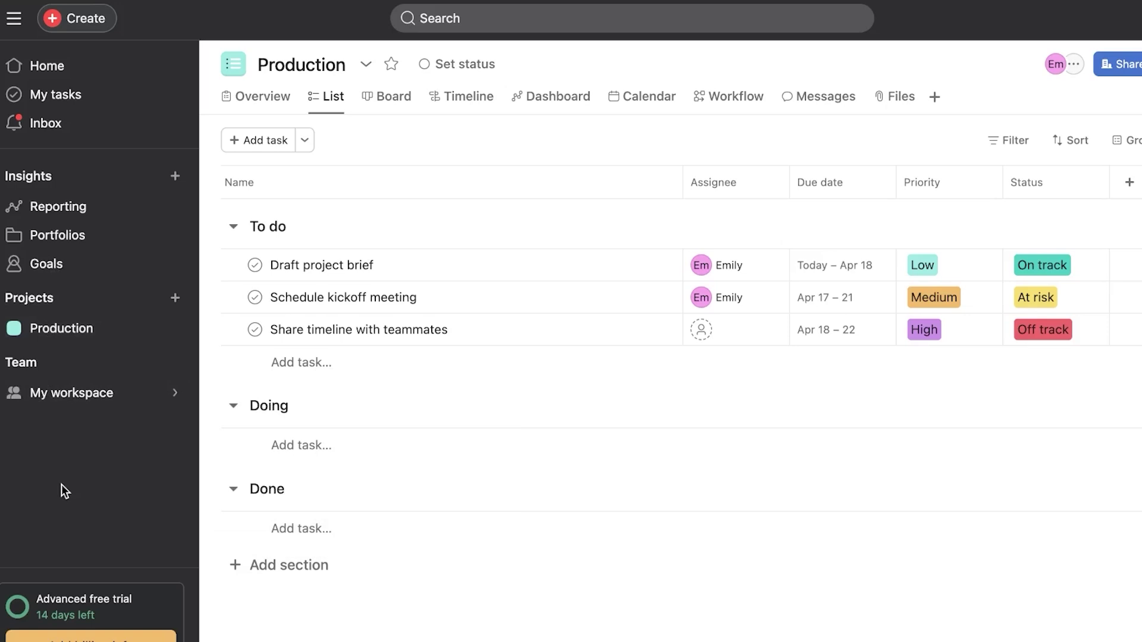
pyautogui.click(89, 21)
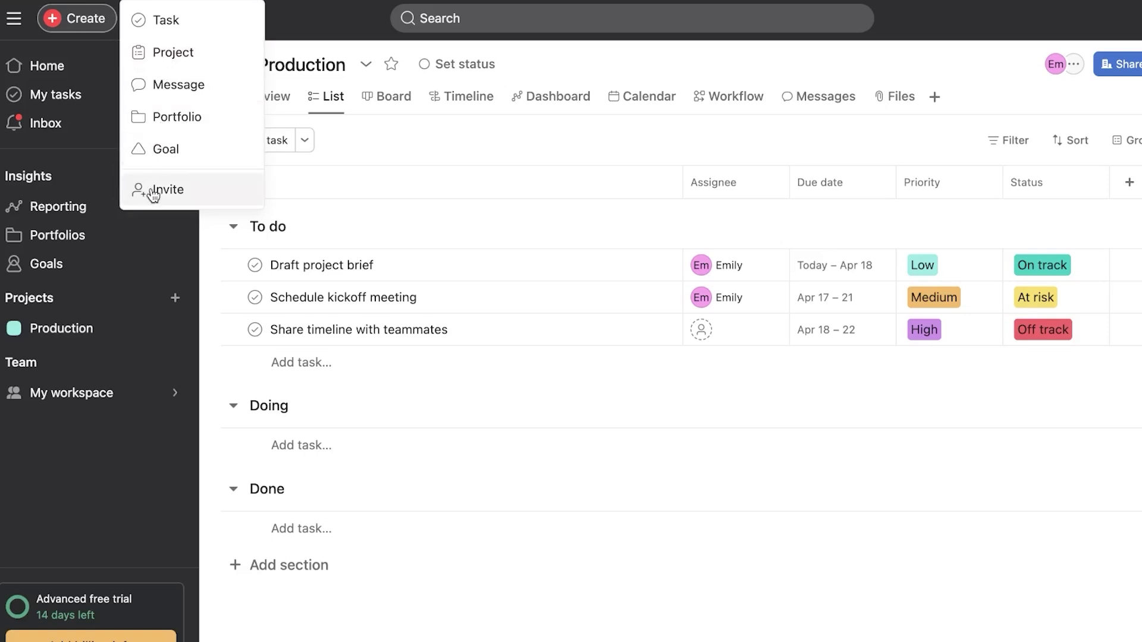
pyautogui.click(78, 485)
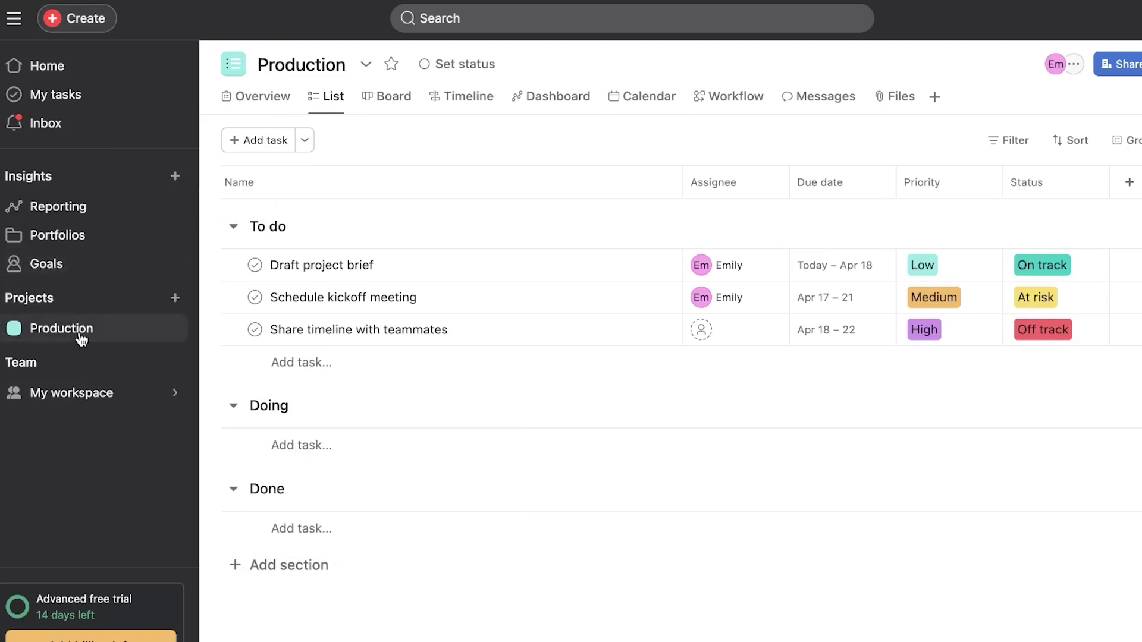
# - Start creating a new project in the workspace
pyautogui.click(175, 299)
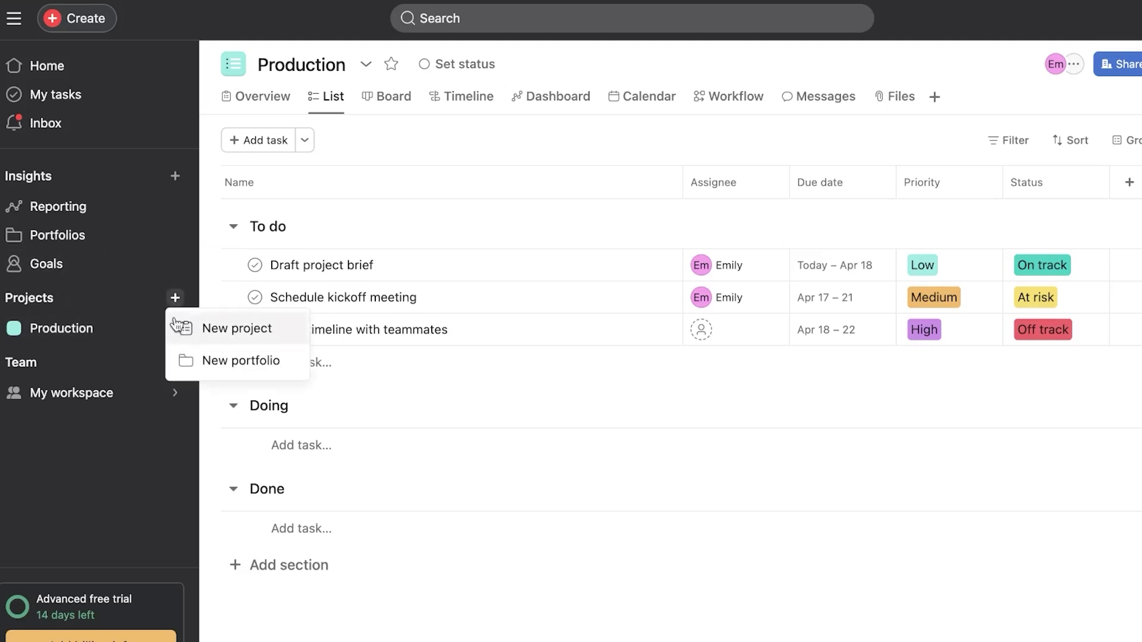
pyautogui.click(203, 338)
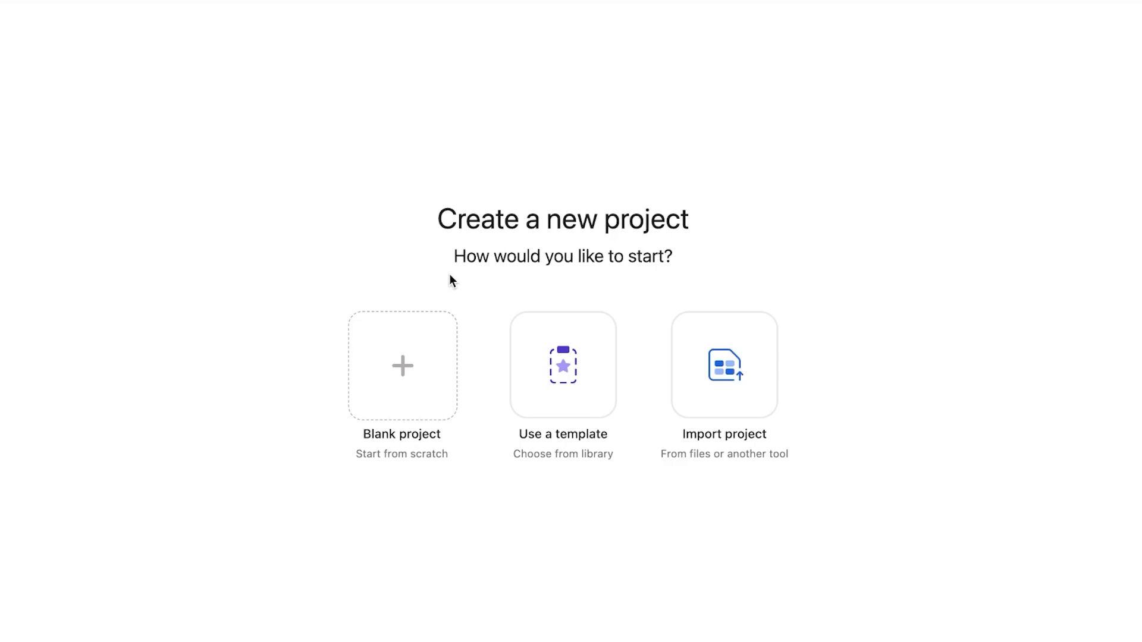
# - Browse the template library's workspace and inspiration templates and preview the Project Management template
pyautogui.click(576, 372)
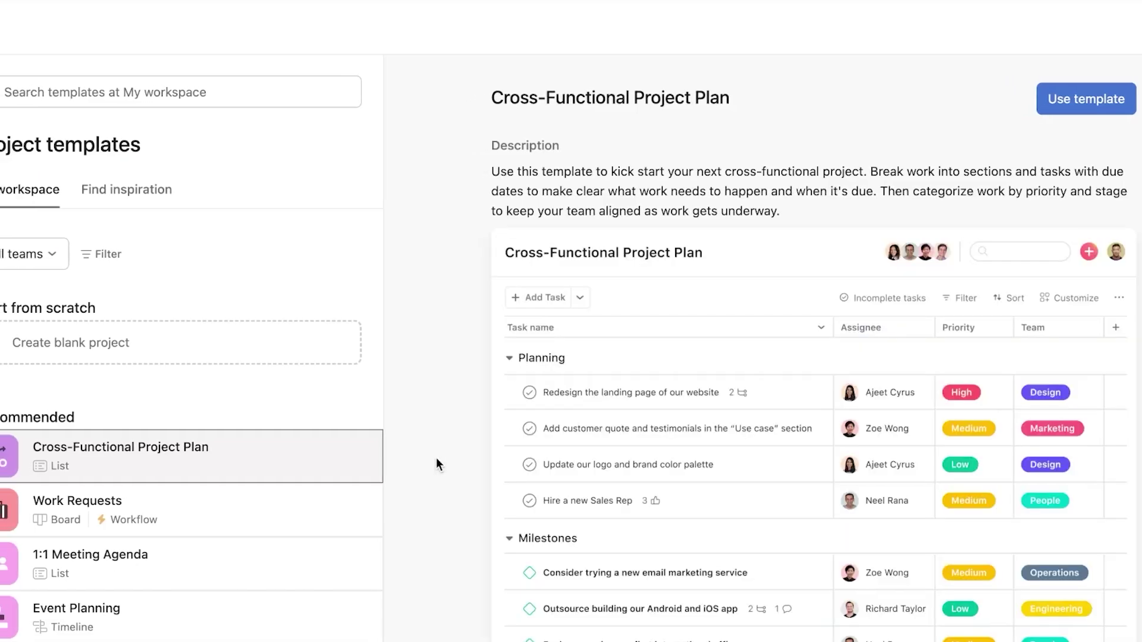
pyautogui.scroll(-3, 437, 459)
pyautogui.scroll(-1, 328, 522)
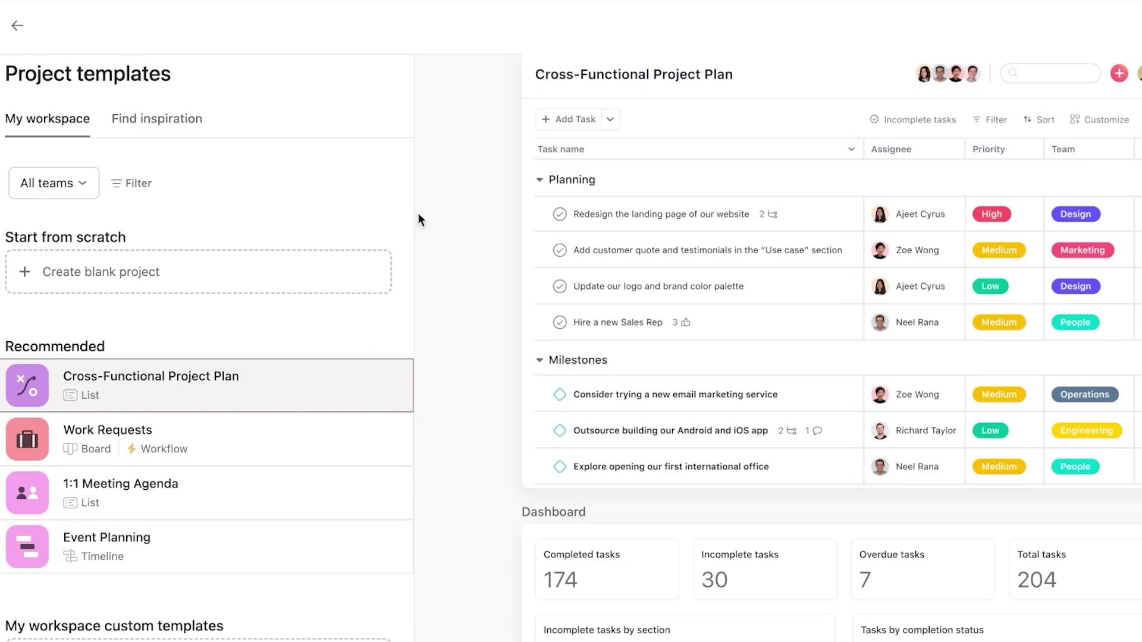
pyautogui.click(170, 119)
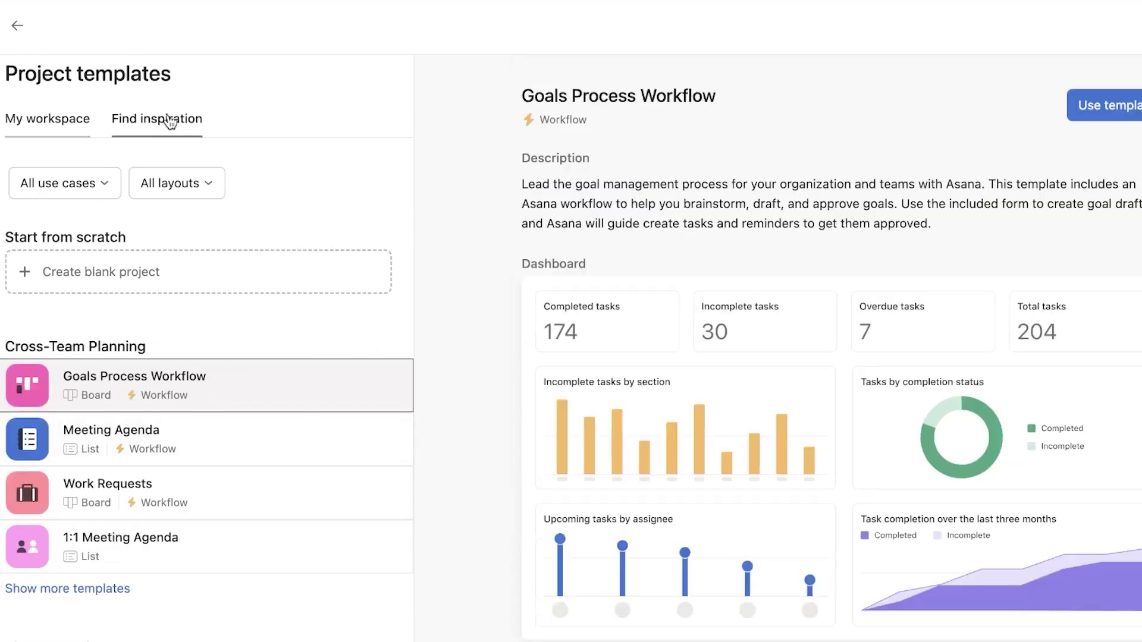
pyautogui.scroll(-10, 190, 334)
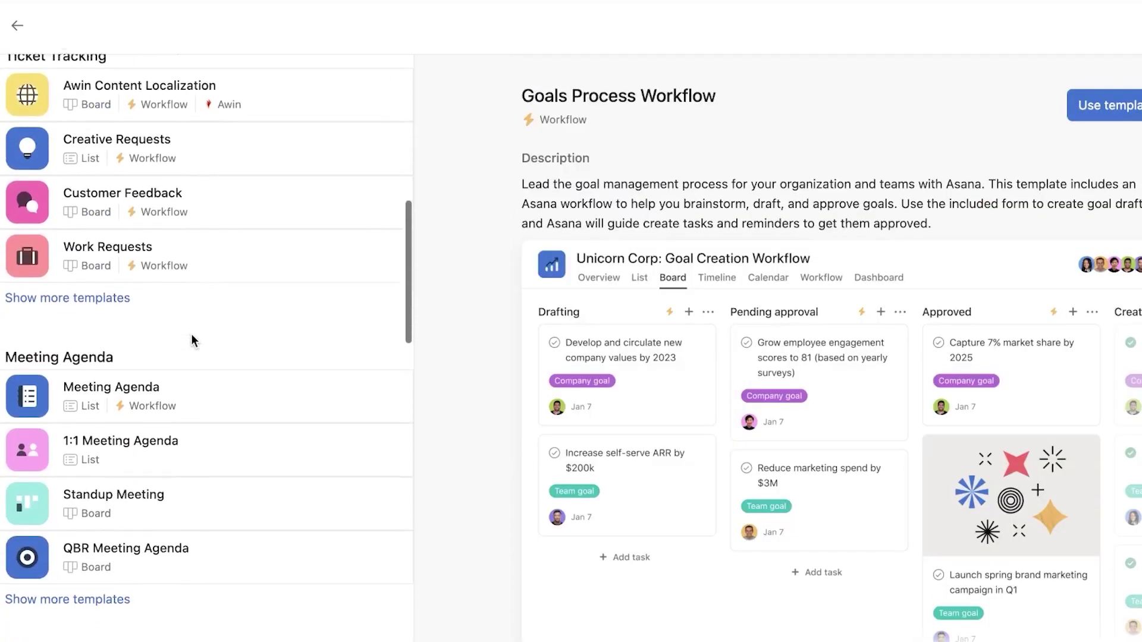
pyautogui.scroll(-5, 191, 340)
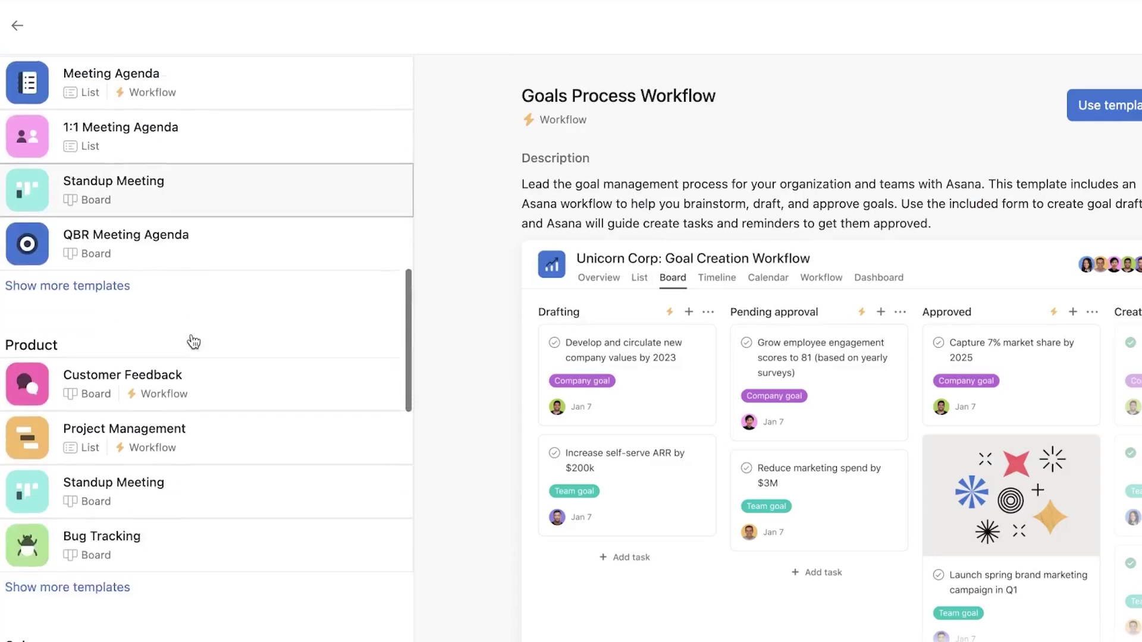
pyautogui.scroll(-5, 192, 340)
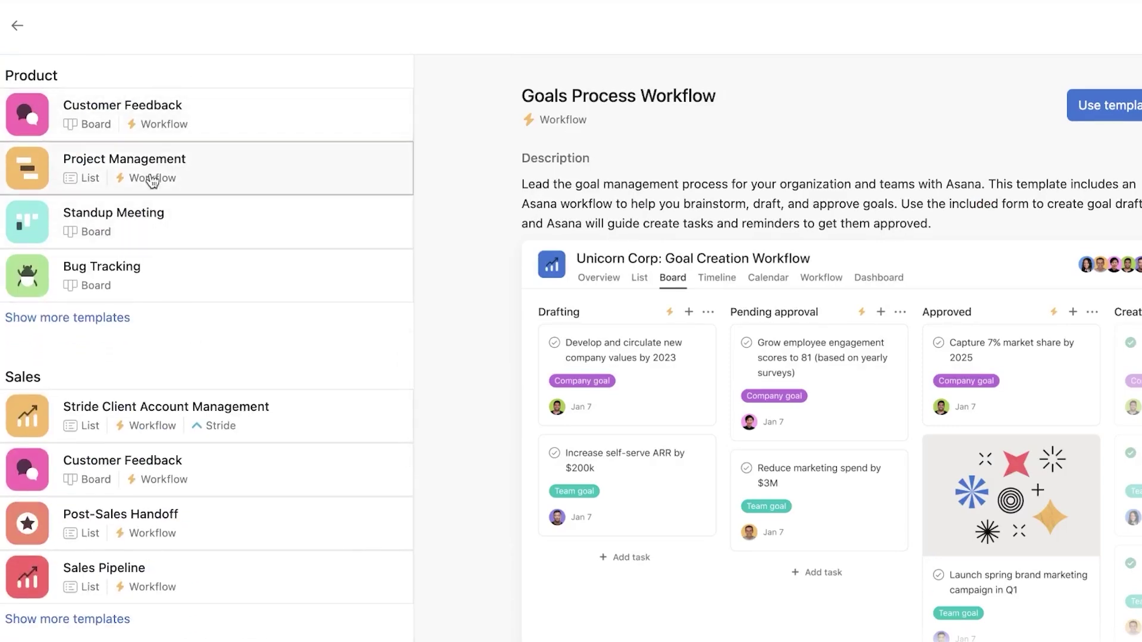
pyautogui.click(180, 182)
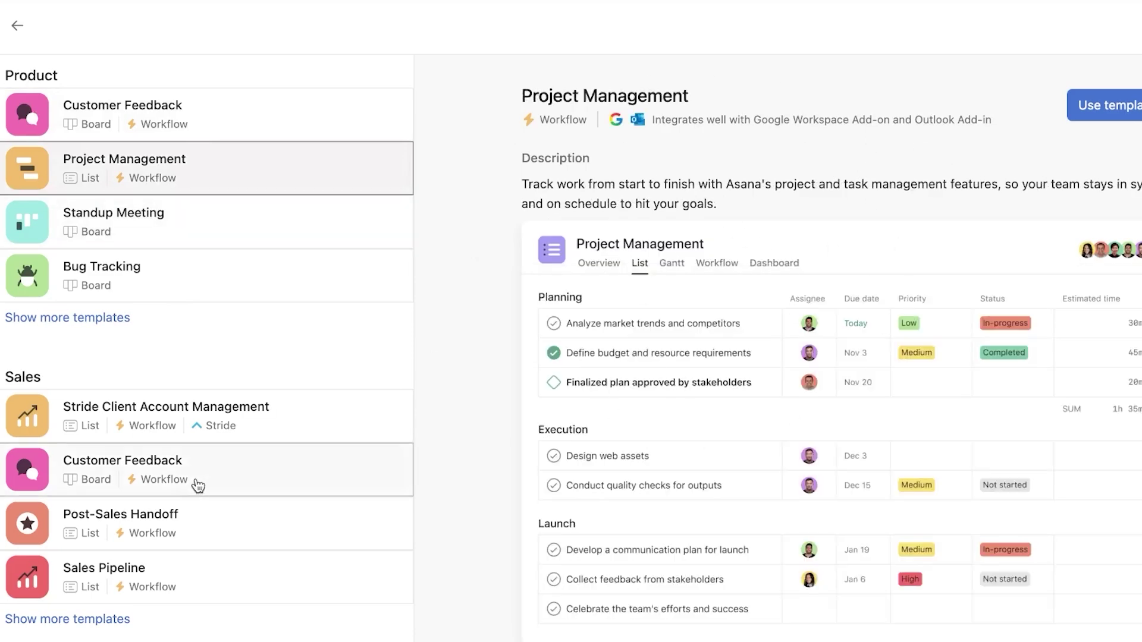
# - Look through the Marketing, HR, IT and Design templates and return to the new project starting options
pyautogui.scroll(-2, 157, 515)
pyautogui.scroll(-10, 157, 515)
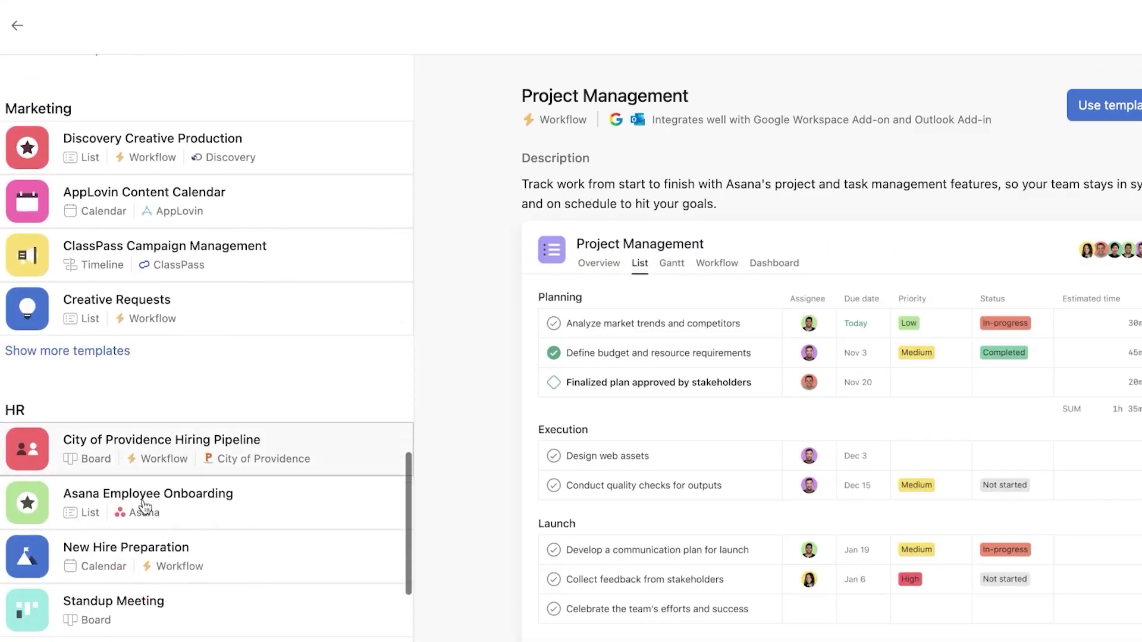
pyautogui.scroll(-9, 145, 507)
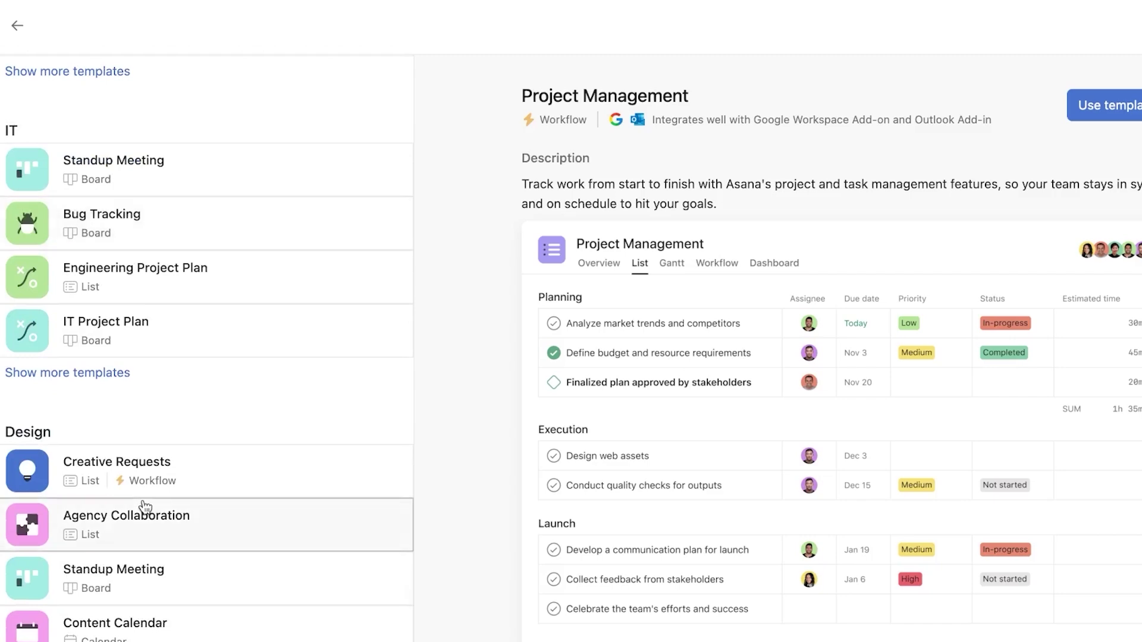
pyautogui.scroll(20, 145, 507)
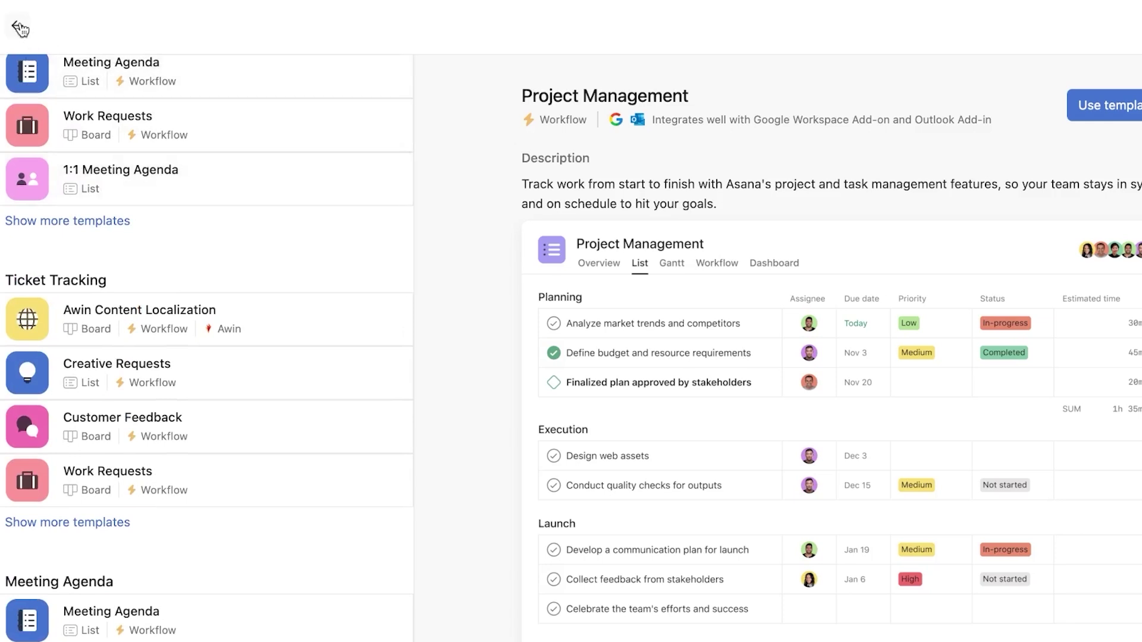
pyautogui.click(20, 27)
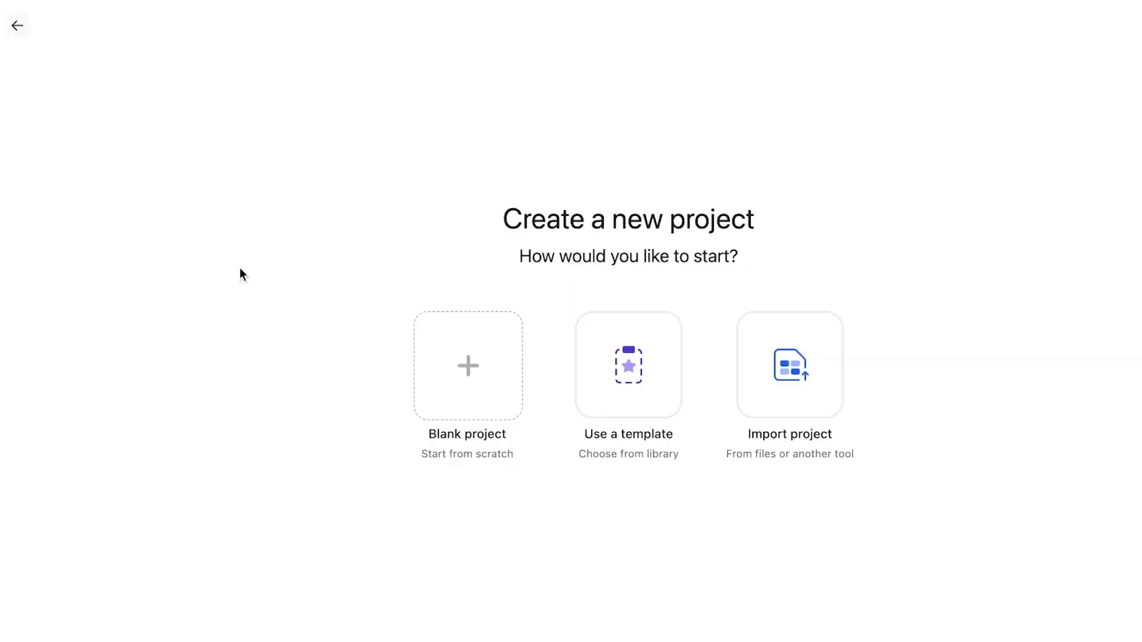
# - Start a blank project and name it TEST PRODUCTION
pyautogui.click(451, 351)
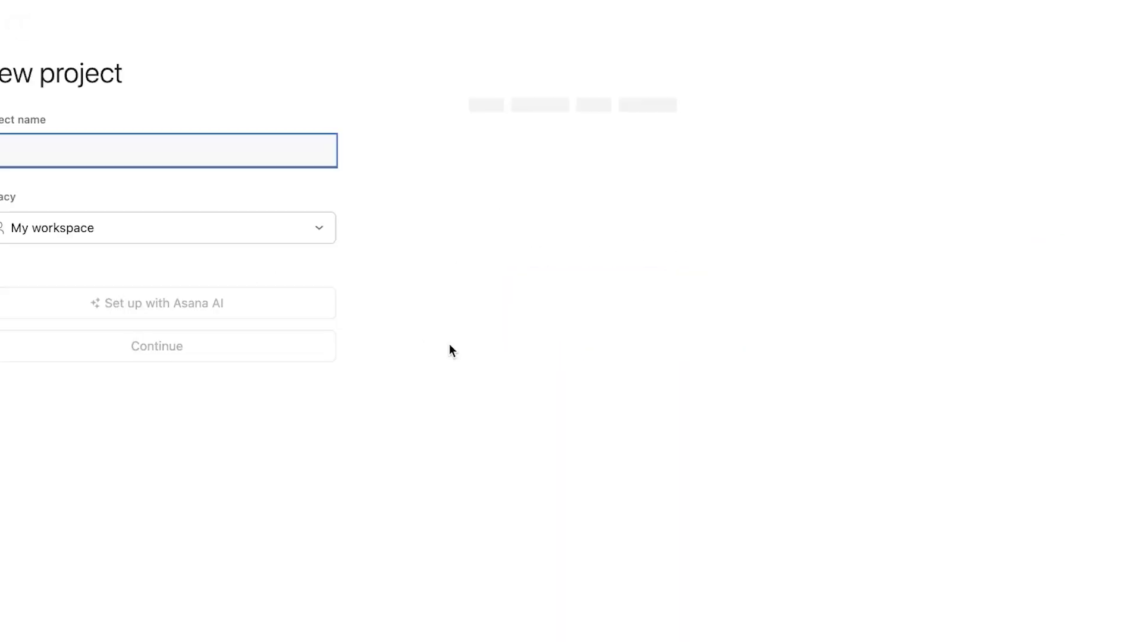
pyautogui.click(302, 149)
pyautogui.click(200, 467)
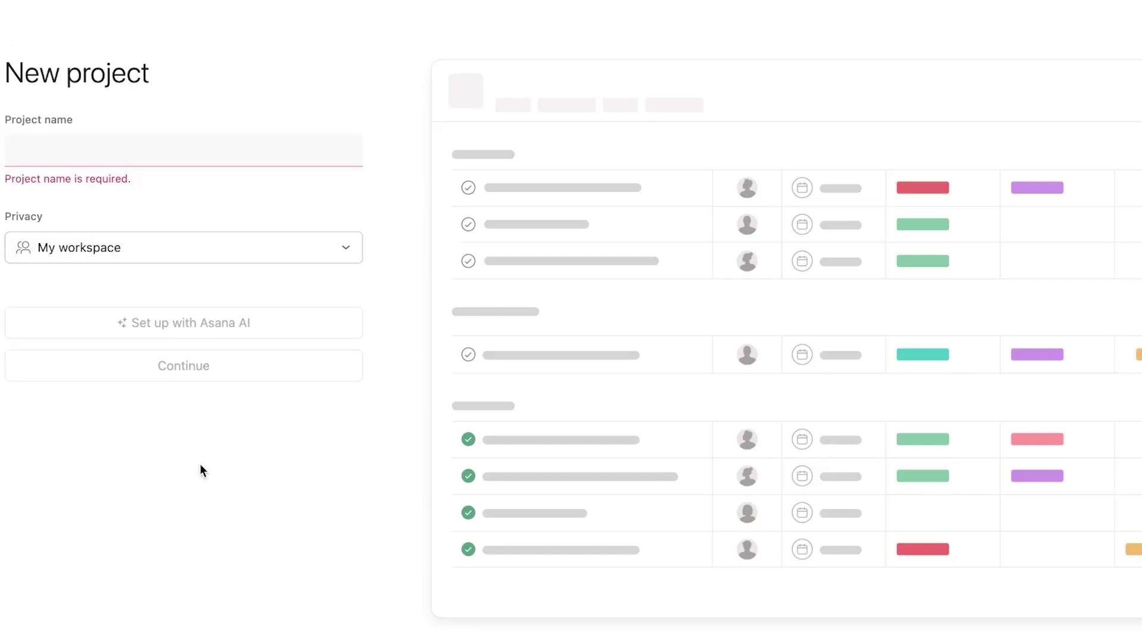
pyautogui.click(240, 148)
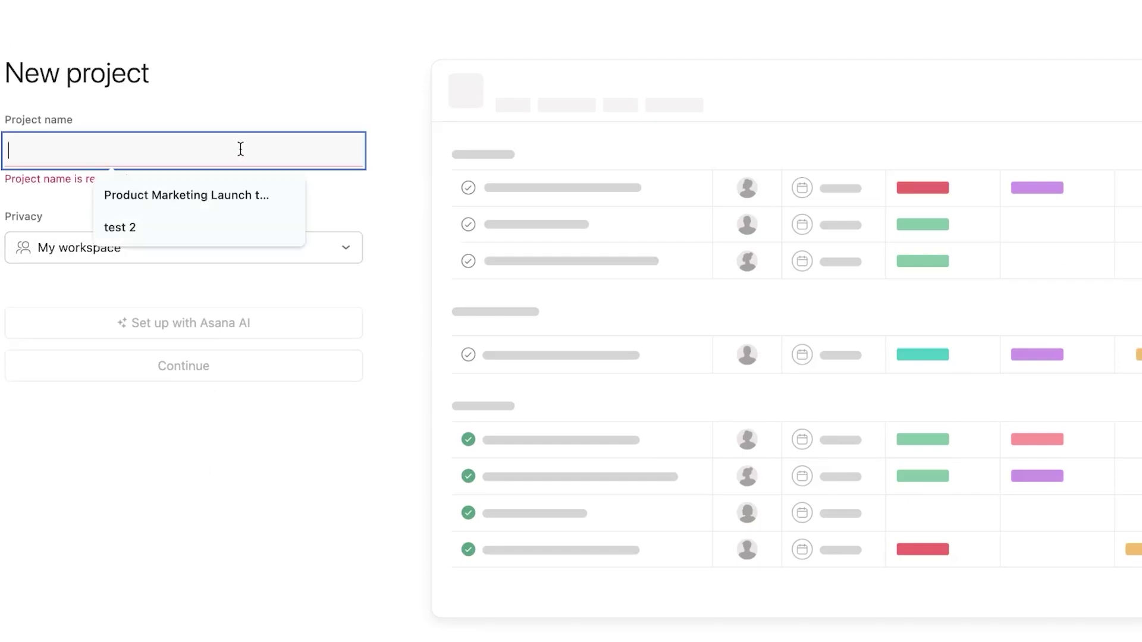
pyautogui.write('T')
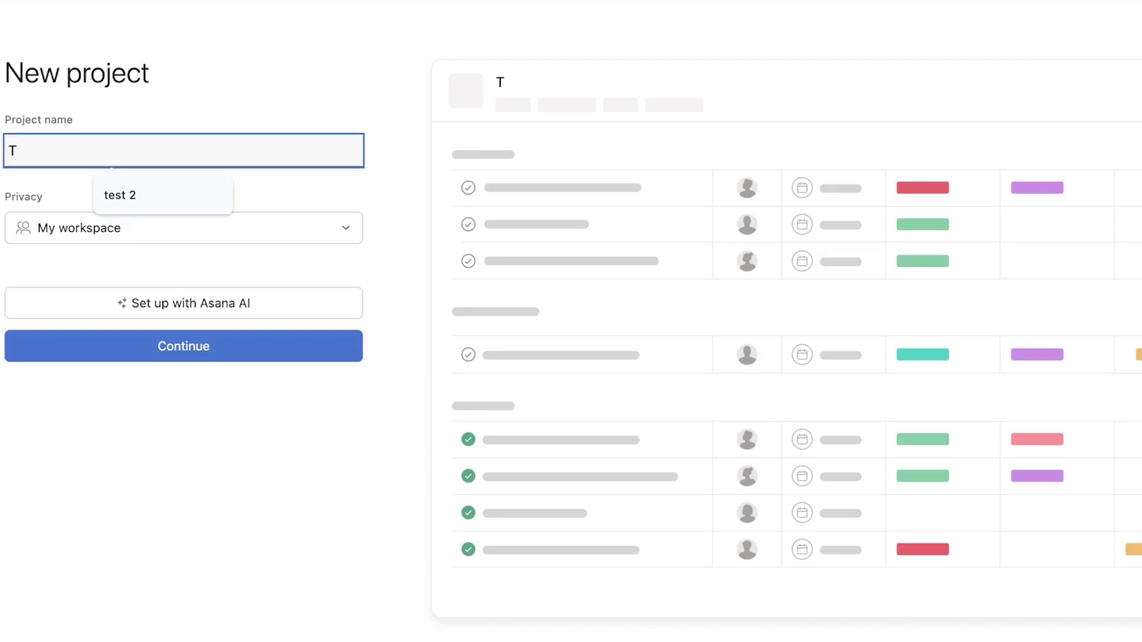
pyautogui.write('EST')
pyautogui.write('PROD')
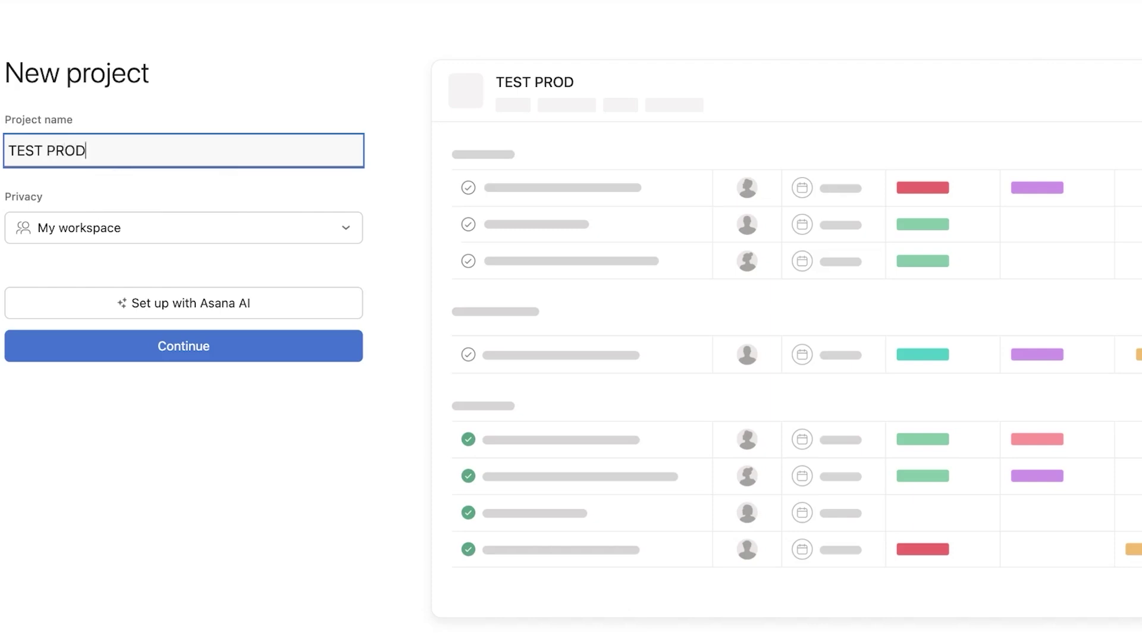
pyautogui.write('UCTION')
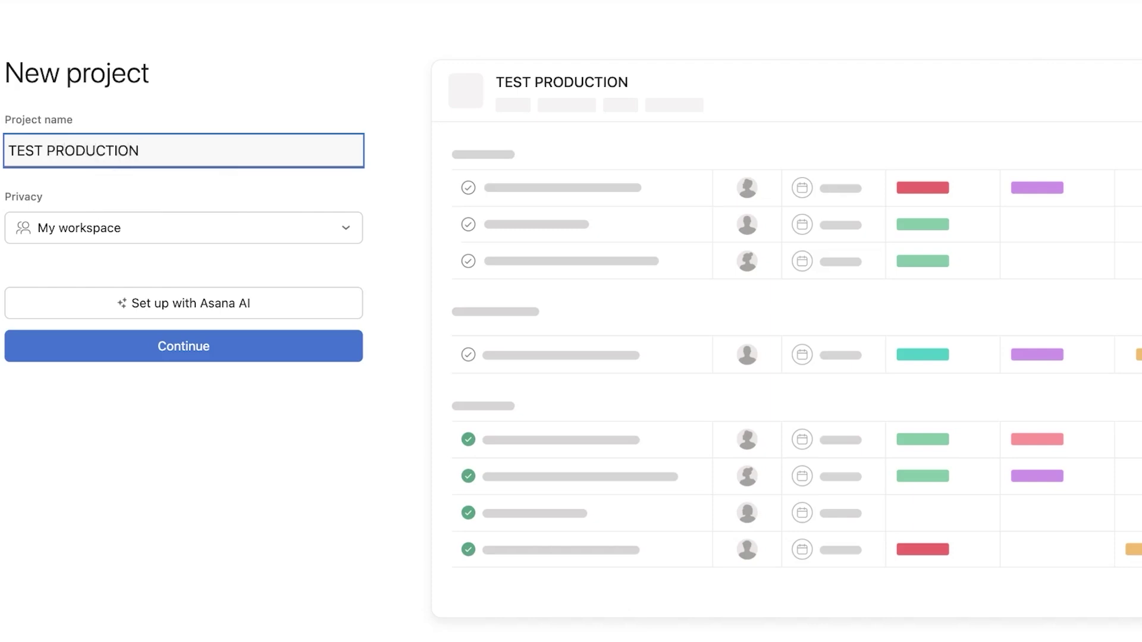
# - Review the privacy choices, keep the project shared with My workspace, and continue to the selection of project views
pyautogui.click(240, 235)
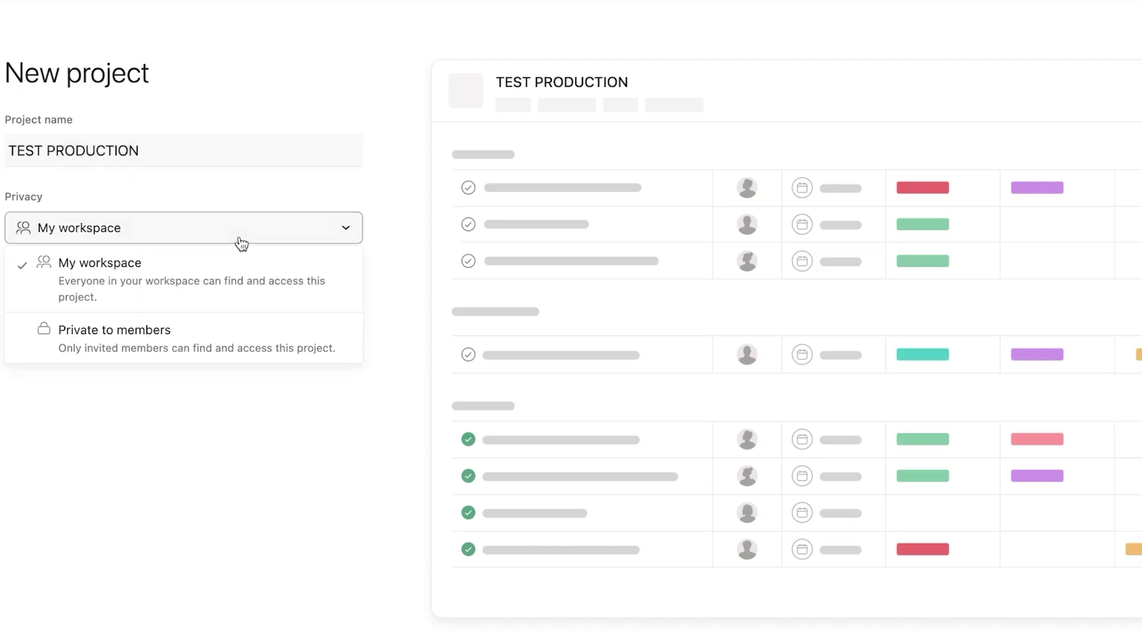
pyautogui.click(174, 423)
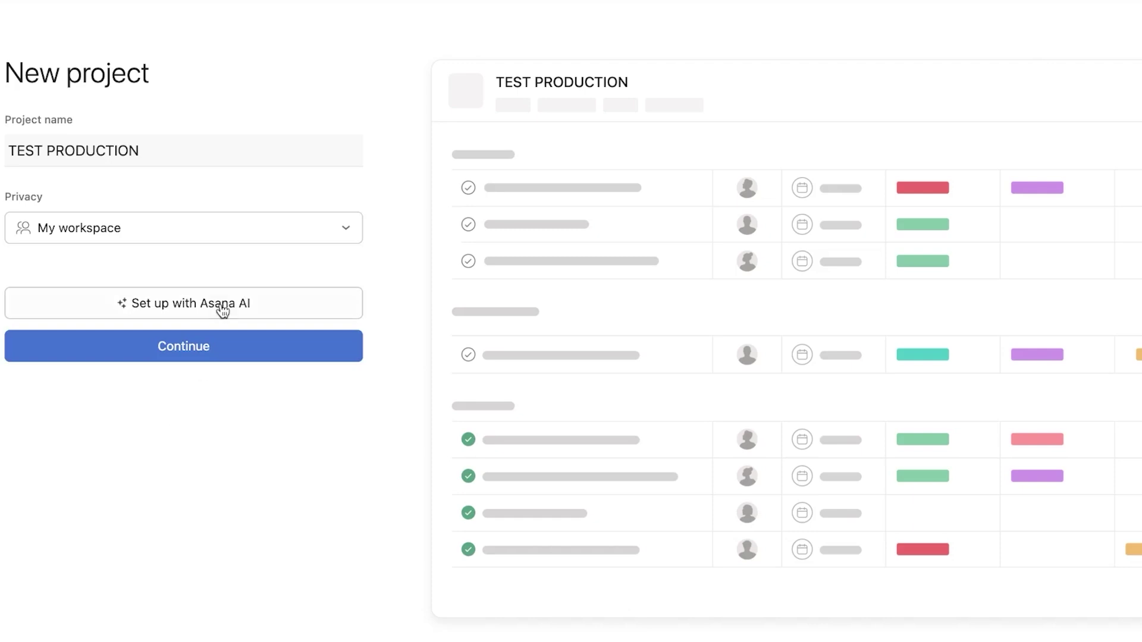
pyautogui.click(171, 356)
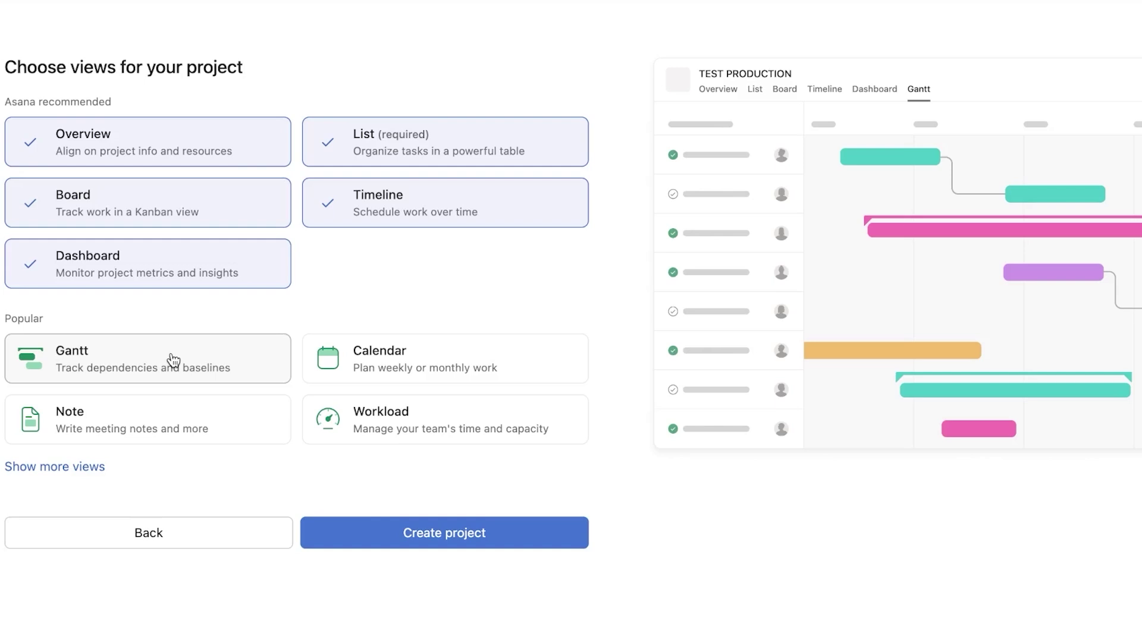
# - Add the Gantt, Calendar and Note views to the recommended ones and create the project
pyautogui.click(173, 360)
pyautogui.click(486, 356)
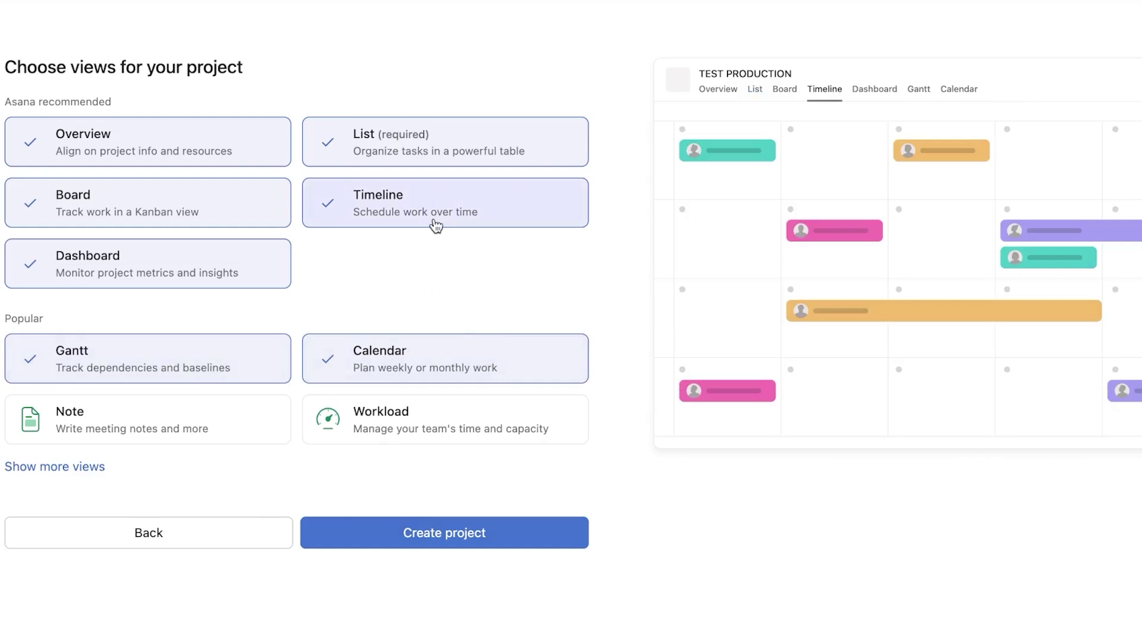
pyautogui.click(112, 441)
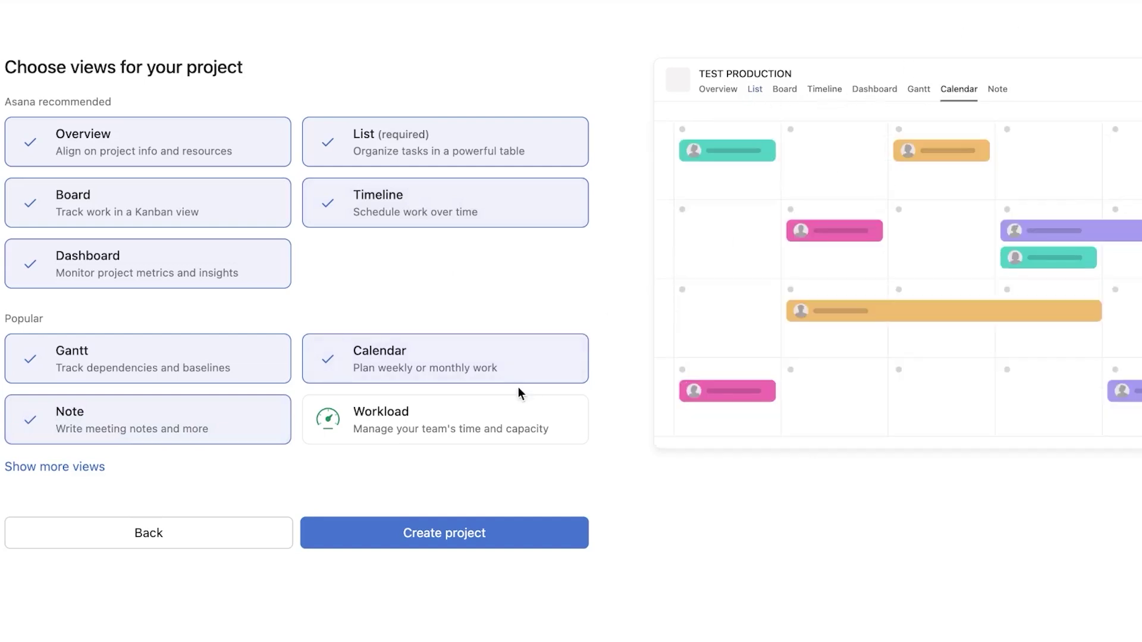
pyautogui.click(485, 541)
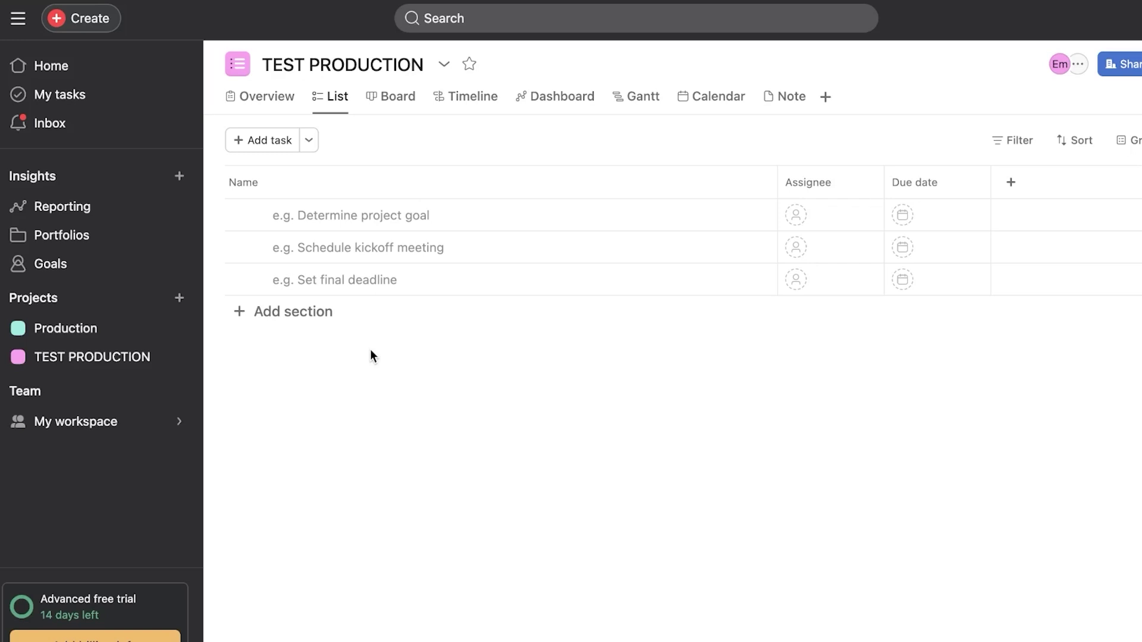
# - Invite two people by e-mail address to My workspace, adding them to the TEST PRODUCTION project
pyautogui.click(84, 22)
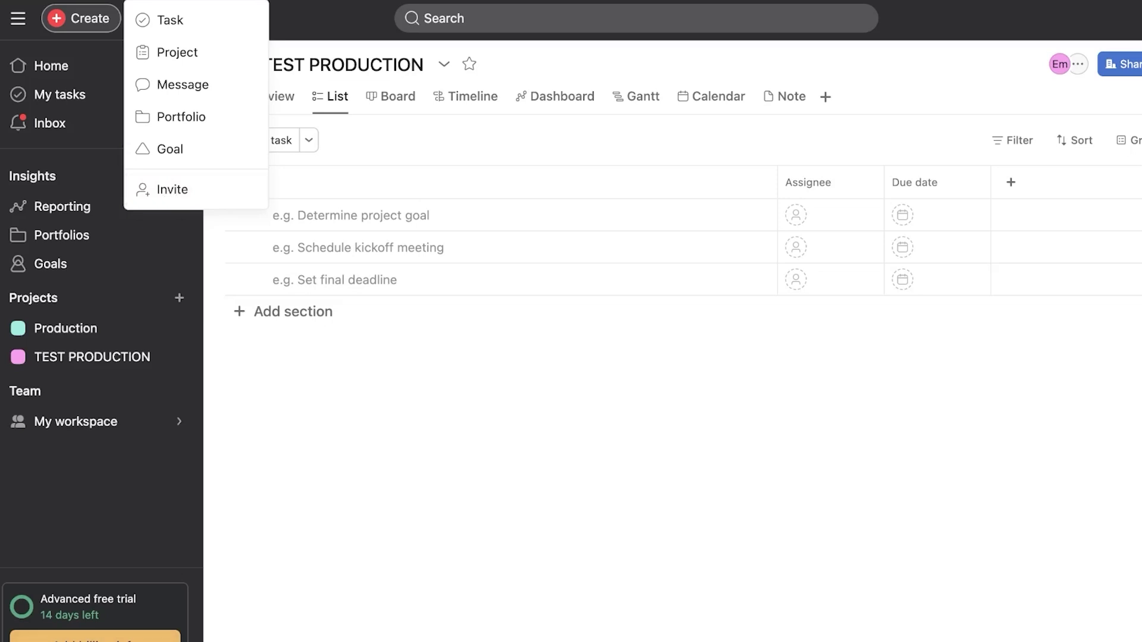
pyautogui.click(172, 189)
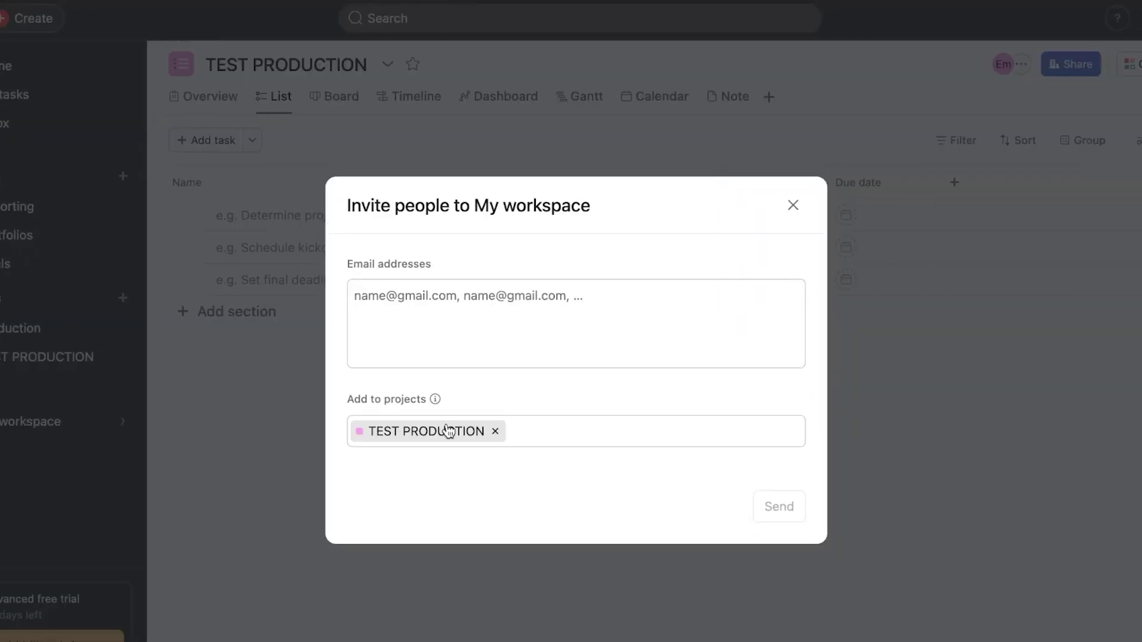
pyautogui.click(487, 311)
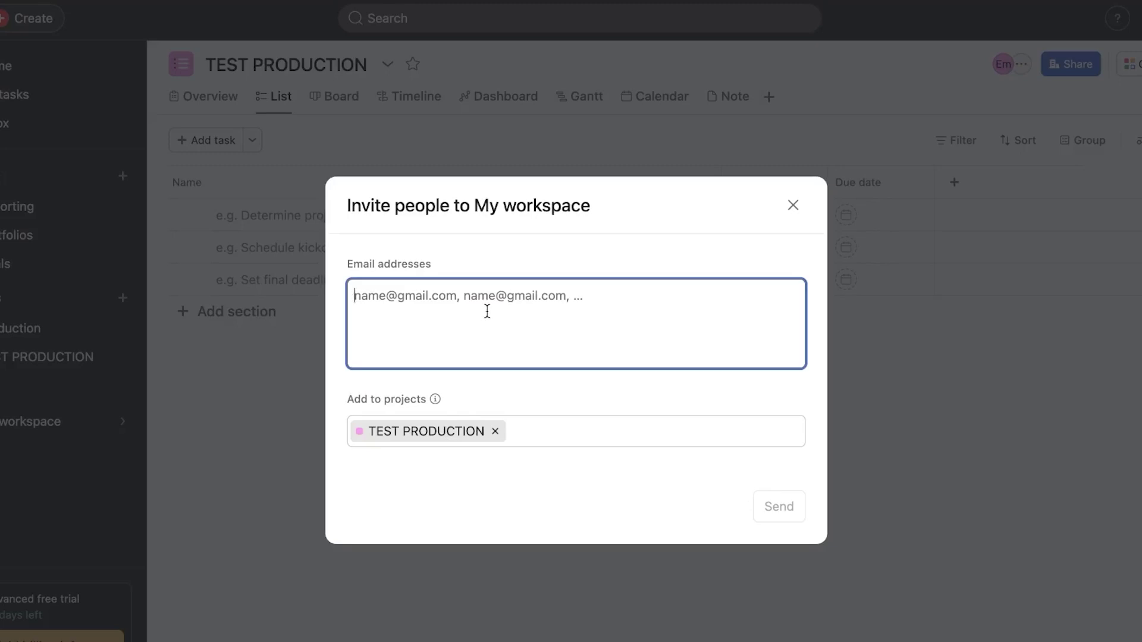
pyautogui.hotkey('ctrl', 'v')
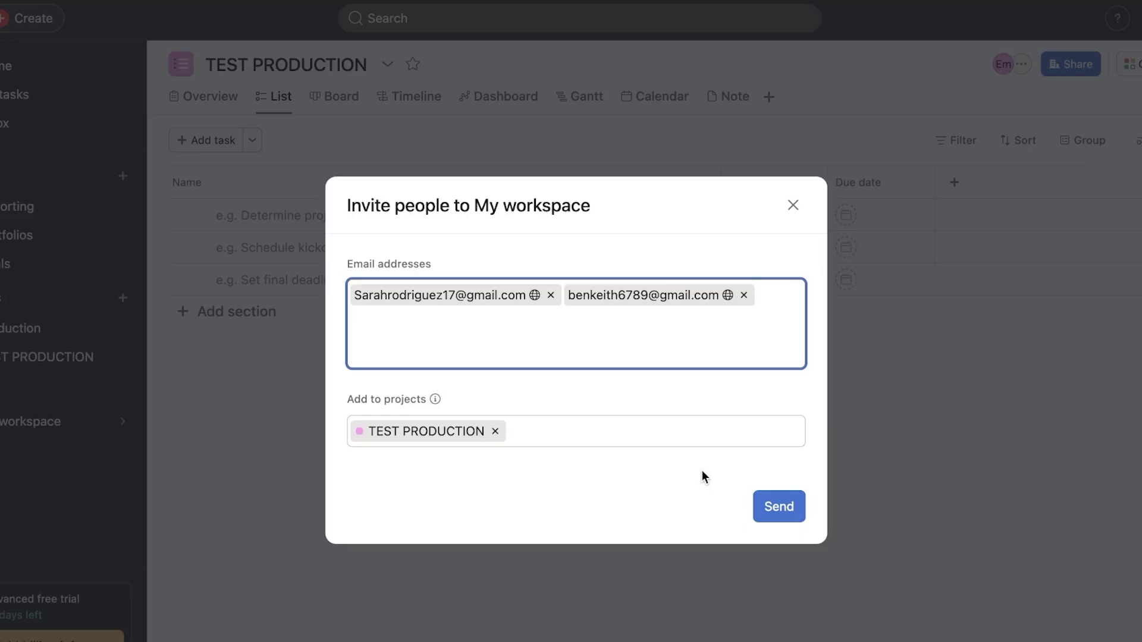
pyautogui.click(795, 505)
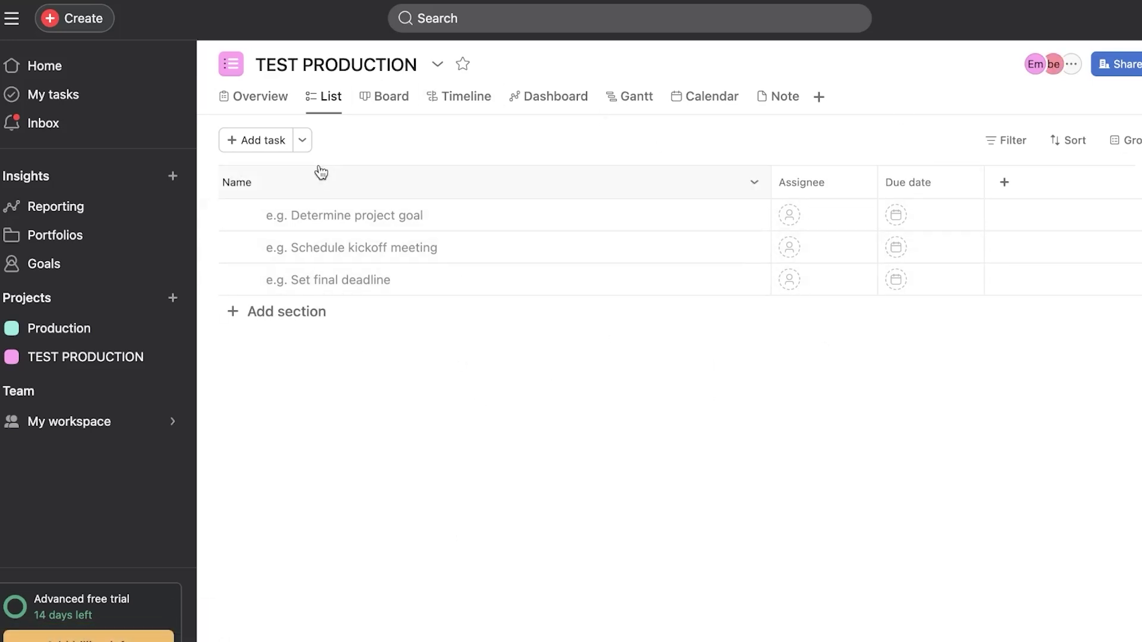
# - Look through the project's Board, Timeline, Dashboard, Gantt, Calendar and Note views, and return to the List view
pyautogui.click(391, 98)
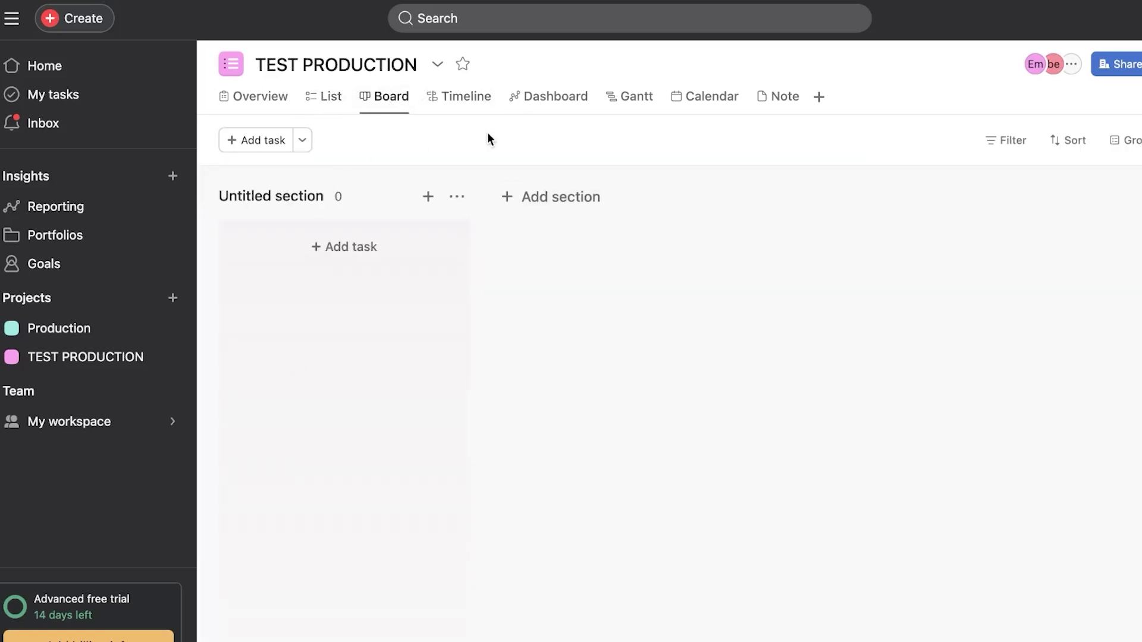
pyautogui.click(469, 103)
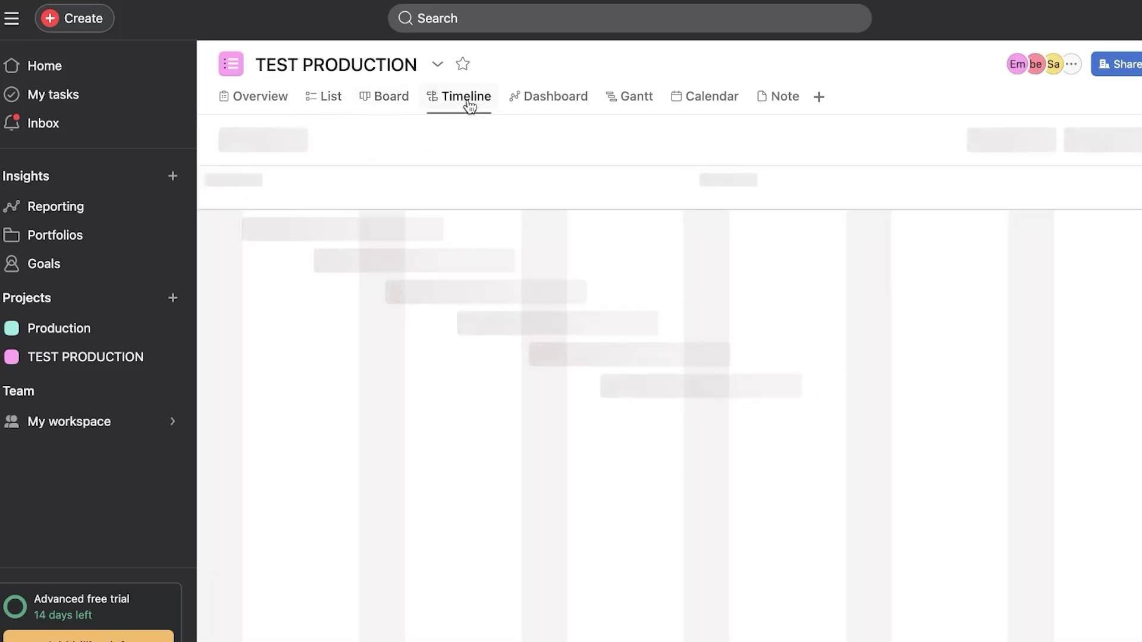
pyautogui.click(550, 103)
pyautogui.click(625, 105)
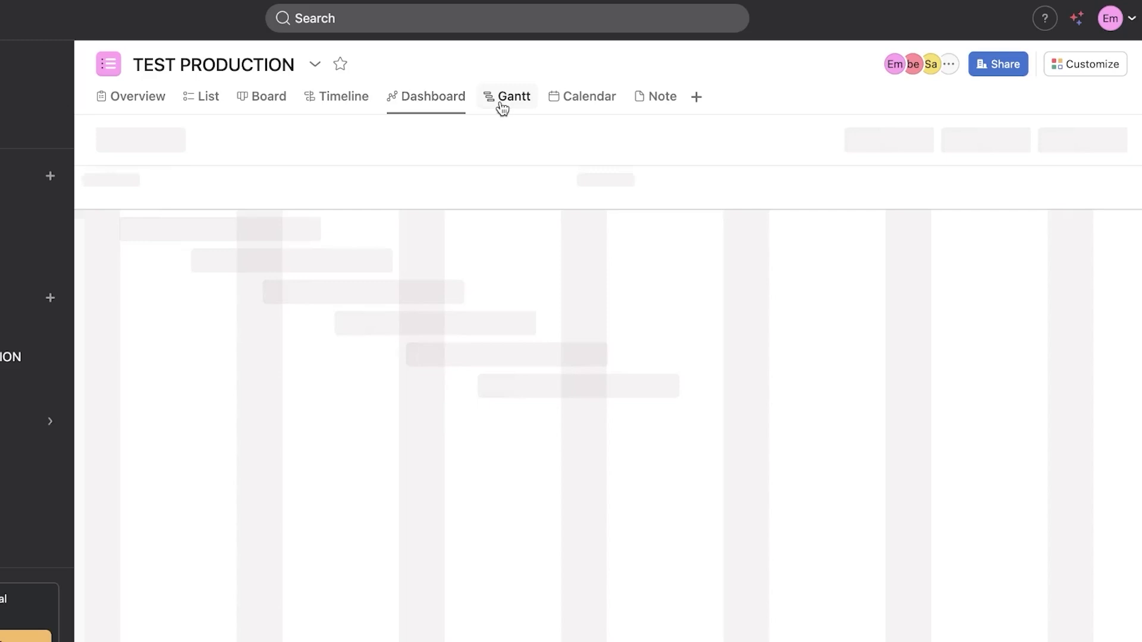
pyautogui.click(581, 108)
pyautogui.click(665, 106)
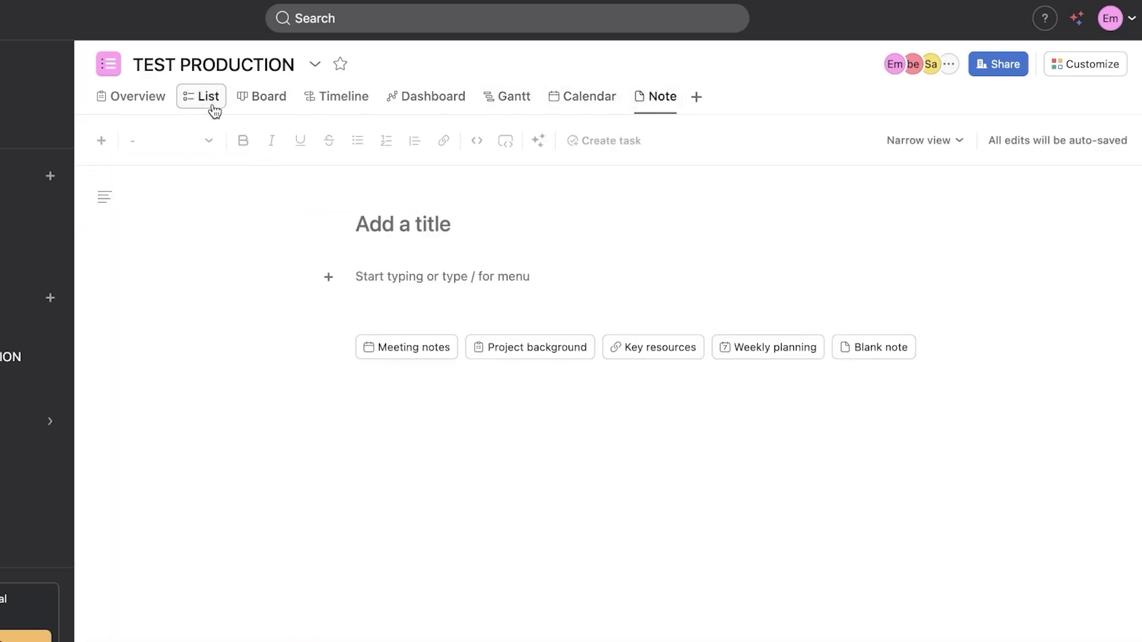
pyautogui.click(214, 111)
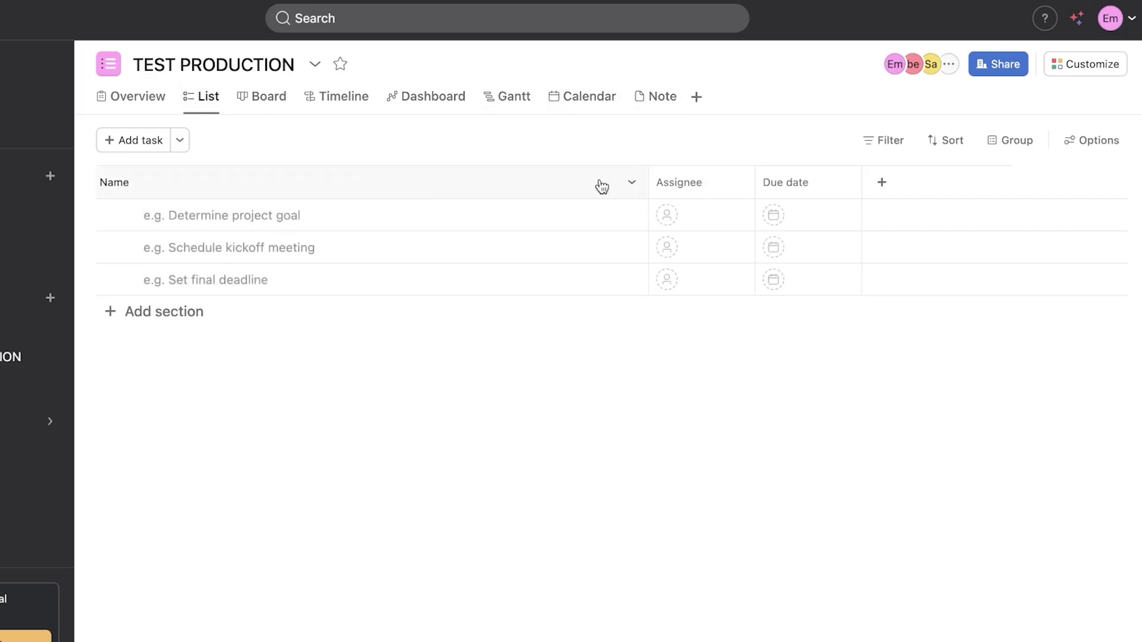
# - Switch the project to the Board view and rename its untitled section as TO DO
pyautogui.click(243, 103)
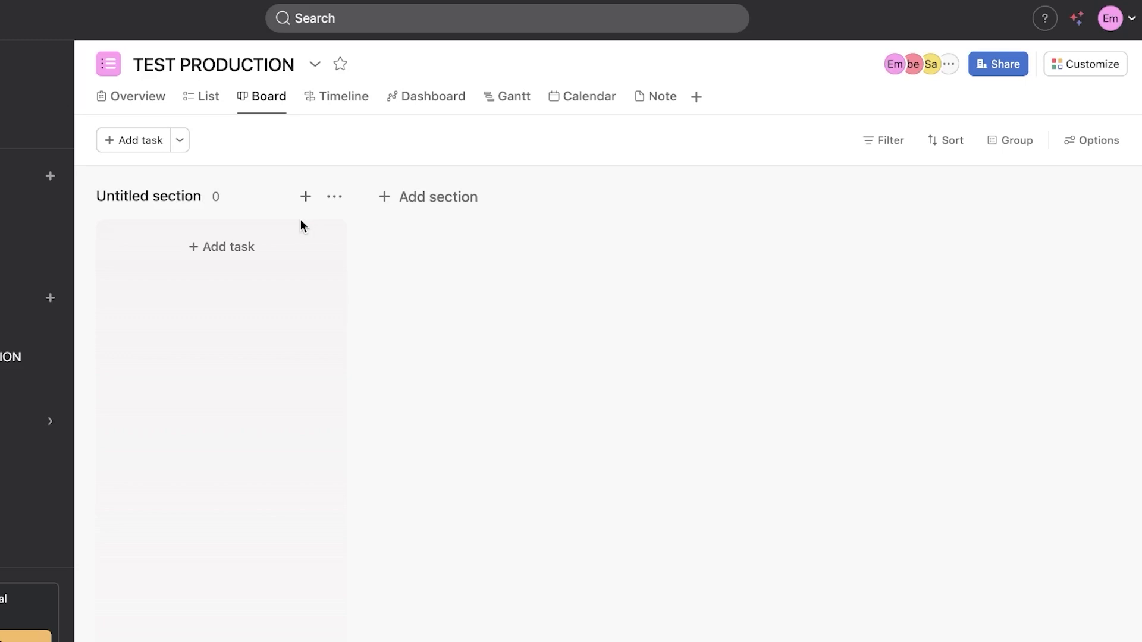
pyautogui.click(445, 204)
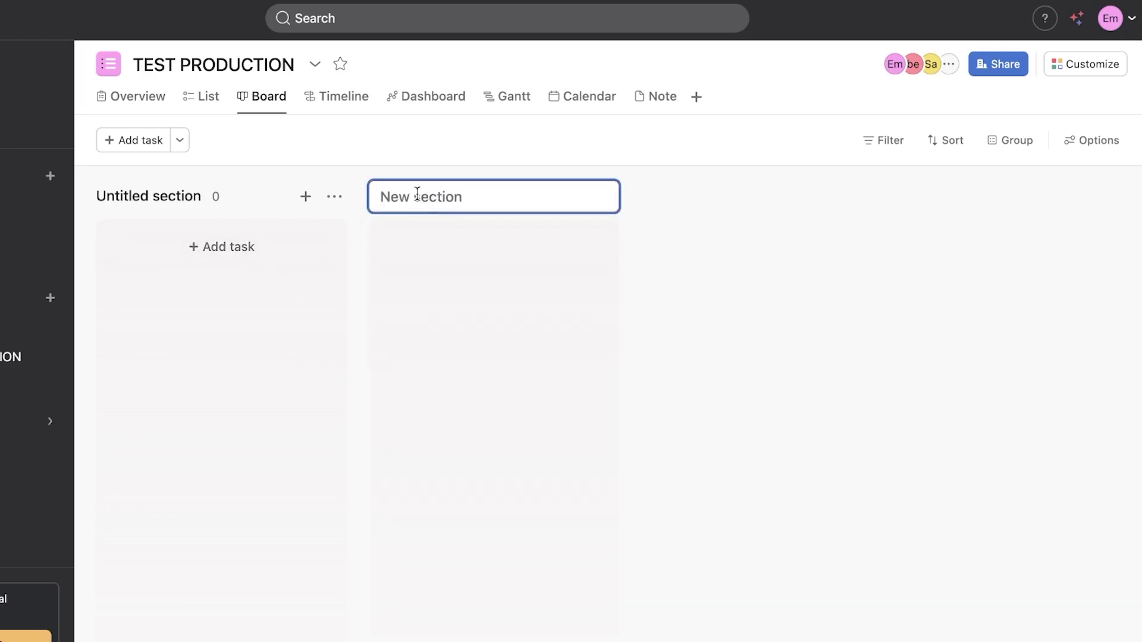
pyautogui.click(200, 199)
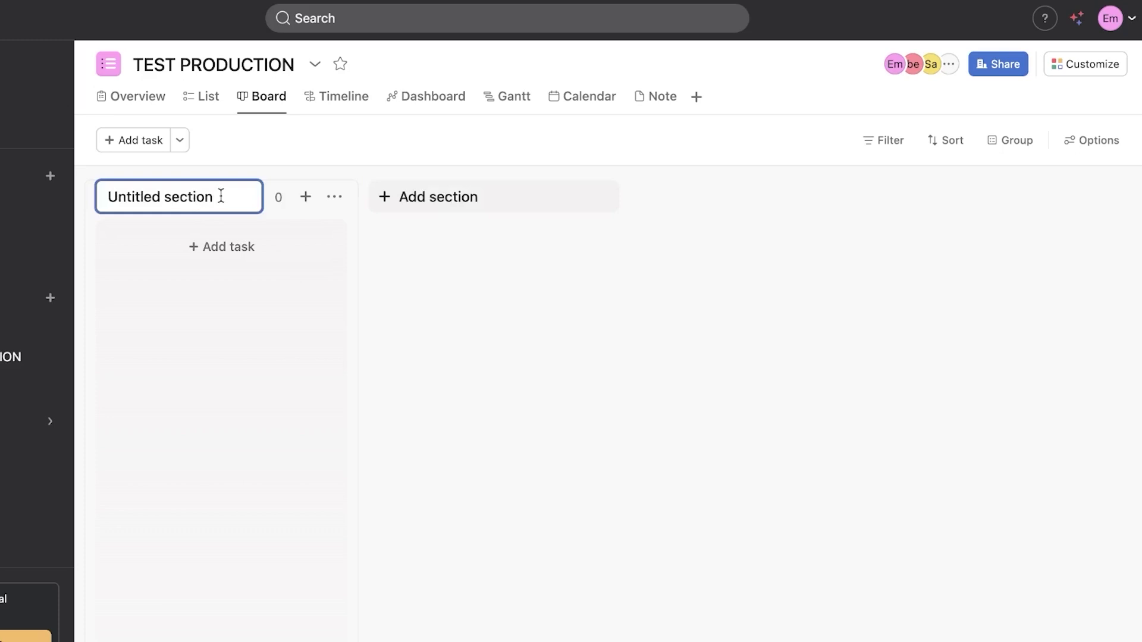
pyautogui.press('BackSpace')
pyautogui.press('BackSpace')
pyautogui.press('BackSpace')
pyautogui.press('BackSpace')
pyautogui.press('BackSpace')
pyautogui.press('BackSpace')
pyautogui.press('BackSpace')
pyautogui.press('BackSpace')
pyautogui.press('BackSpace')
pyautogui.press('BackSpace')
pyautogui.press('BackSpace')
pyautogui.press('BackSpace')
pyautogui.press('BackSpace')
pyautogui.press('BackSpace')
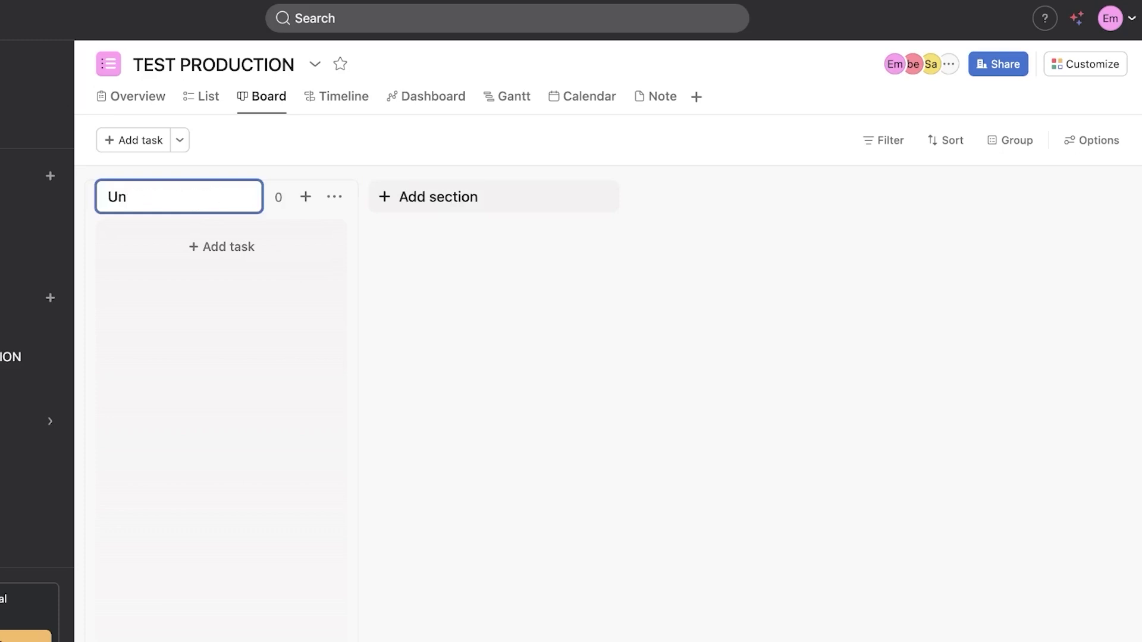
pyautogui.press('BackSpace')
pyautogui.press('BackSpace')
pyautogui.write('TO DO')
# - Add three more board sections named IN PROGRESS, COMPLETED and ERROR after the TO DO section
pyautogui.click(434, 204)
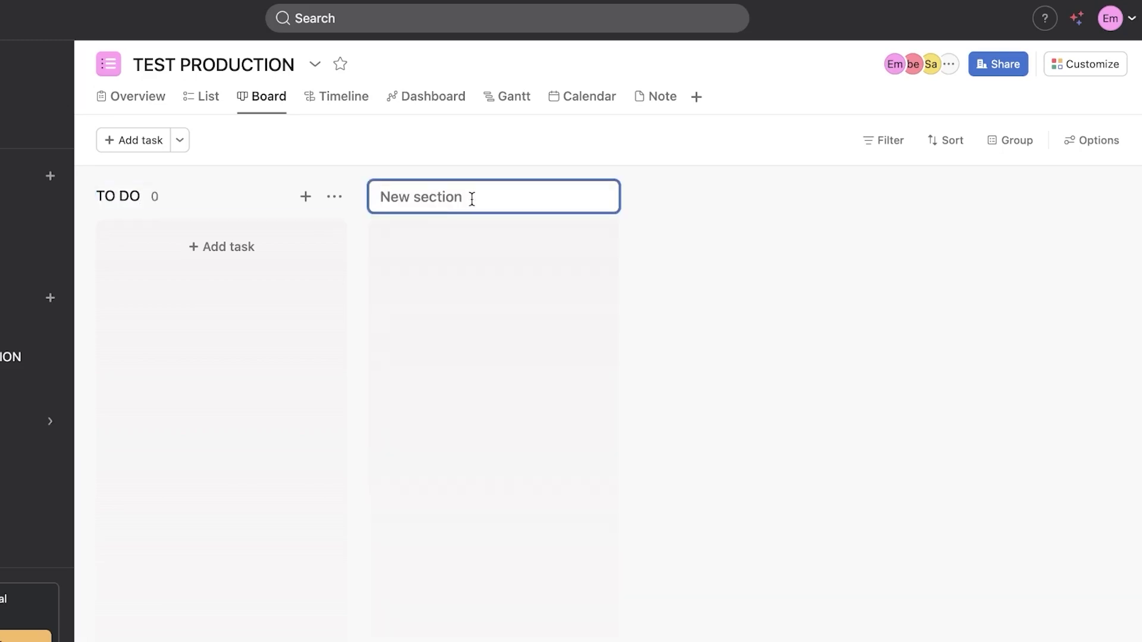
pyautogui.write('IN PRO')
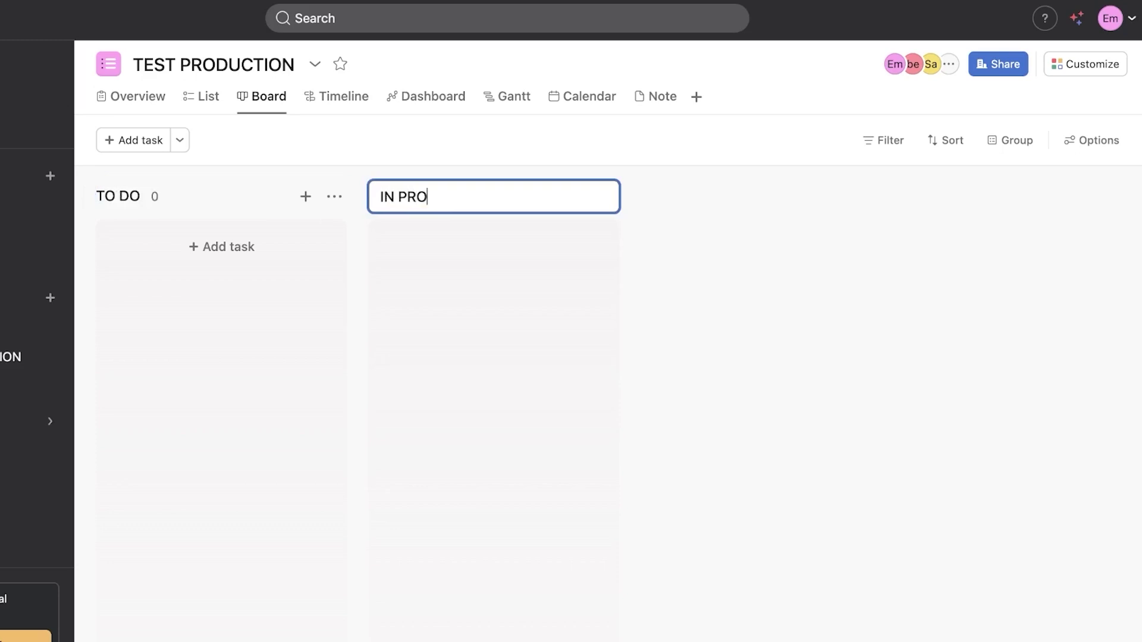
pyautogui.write('GRESS')
pyautogui.press('Return')
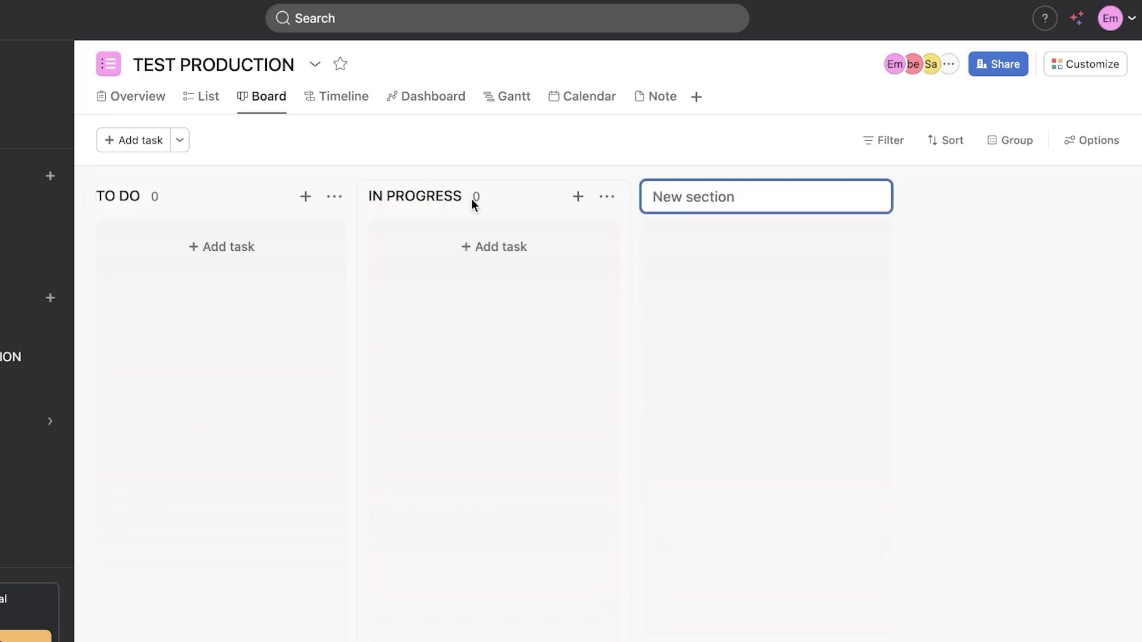
pyautogui.write('COMPLETED')
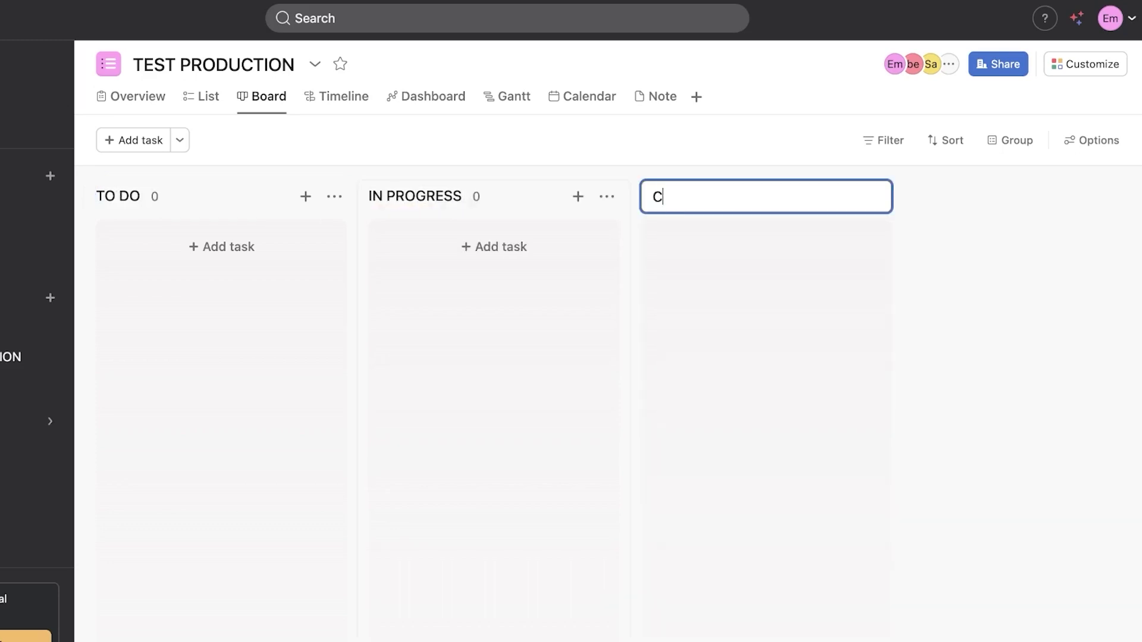
pyautogui.press('Return')
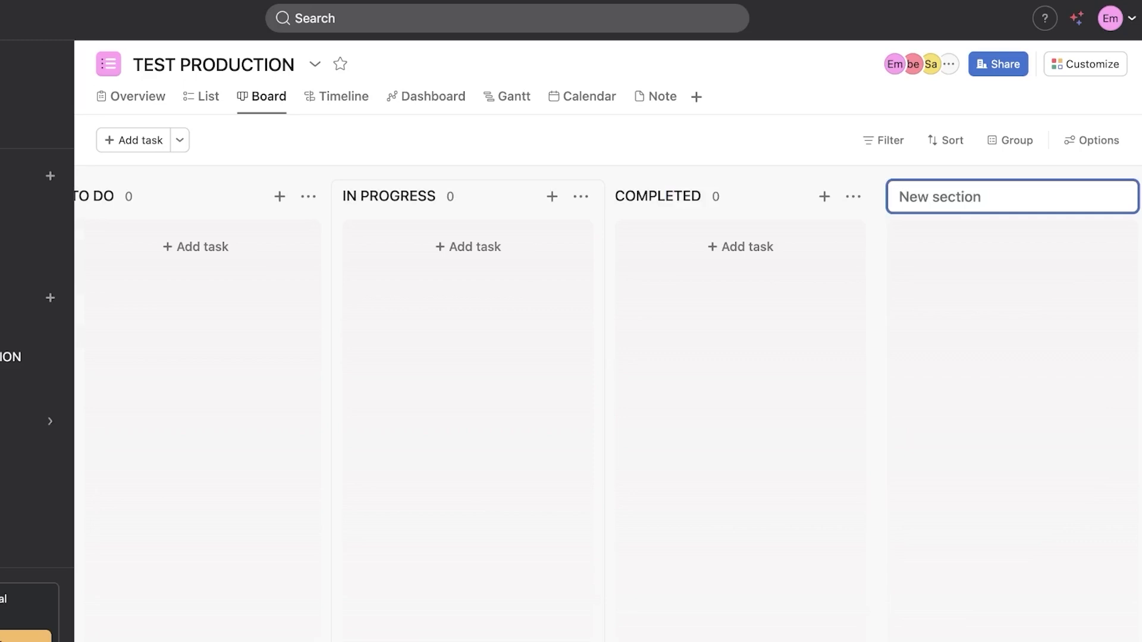
pyautogui.write('ERR')
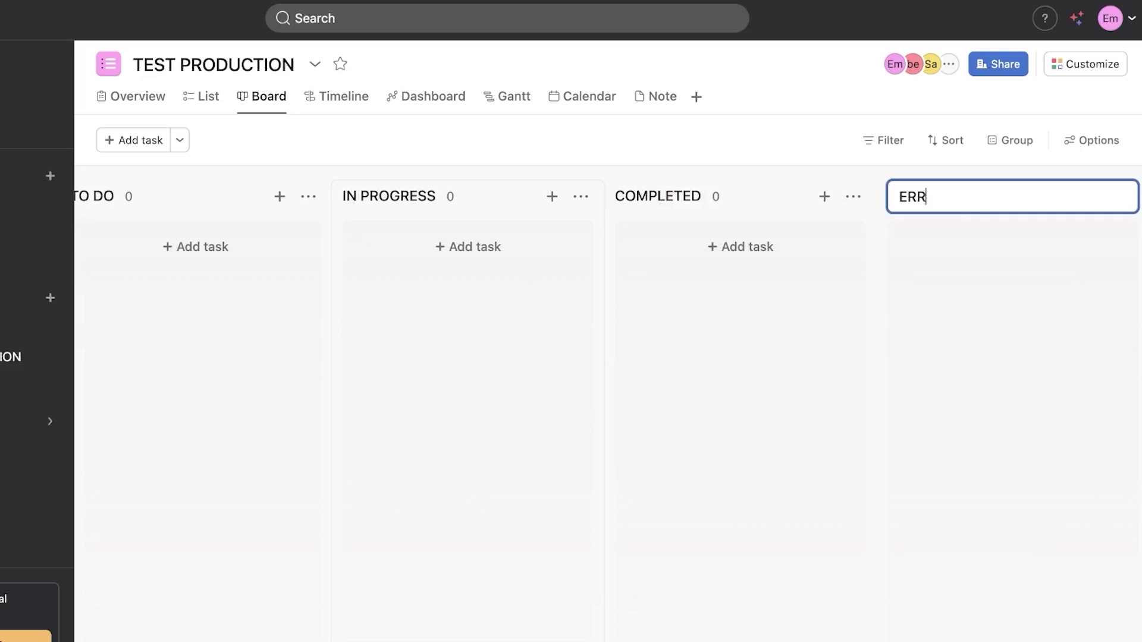
pyautogui.write('OR')
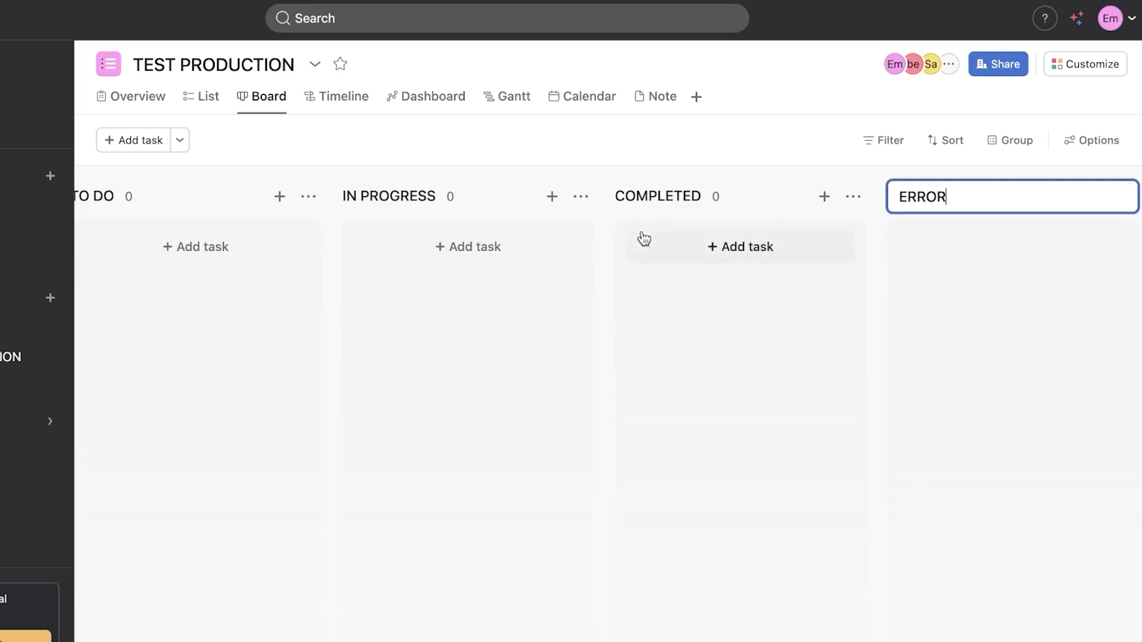
pyautogui.click(215, 201)
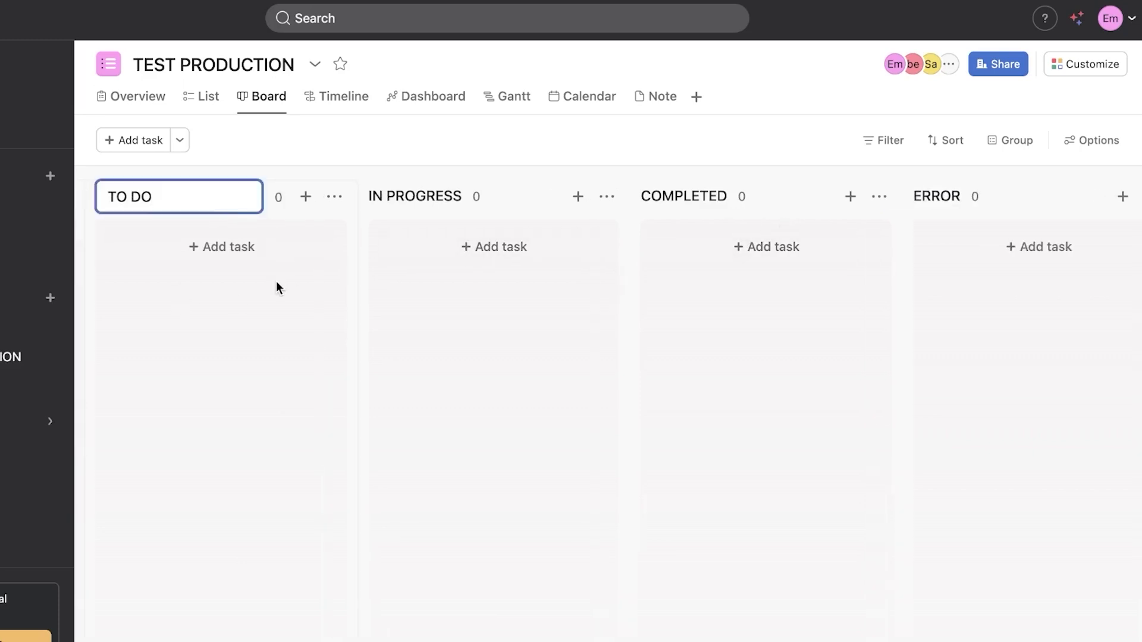
pyautogui.click(215, 248)
pyautogui.click(215, 247)
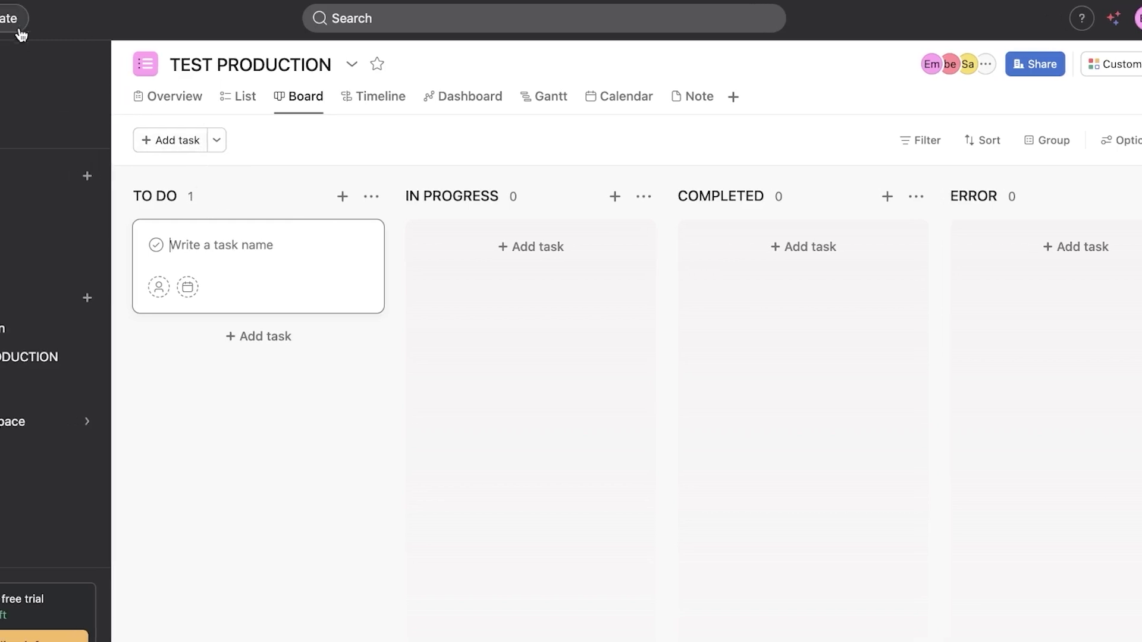
pyautogui.click(102, 29)
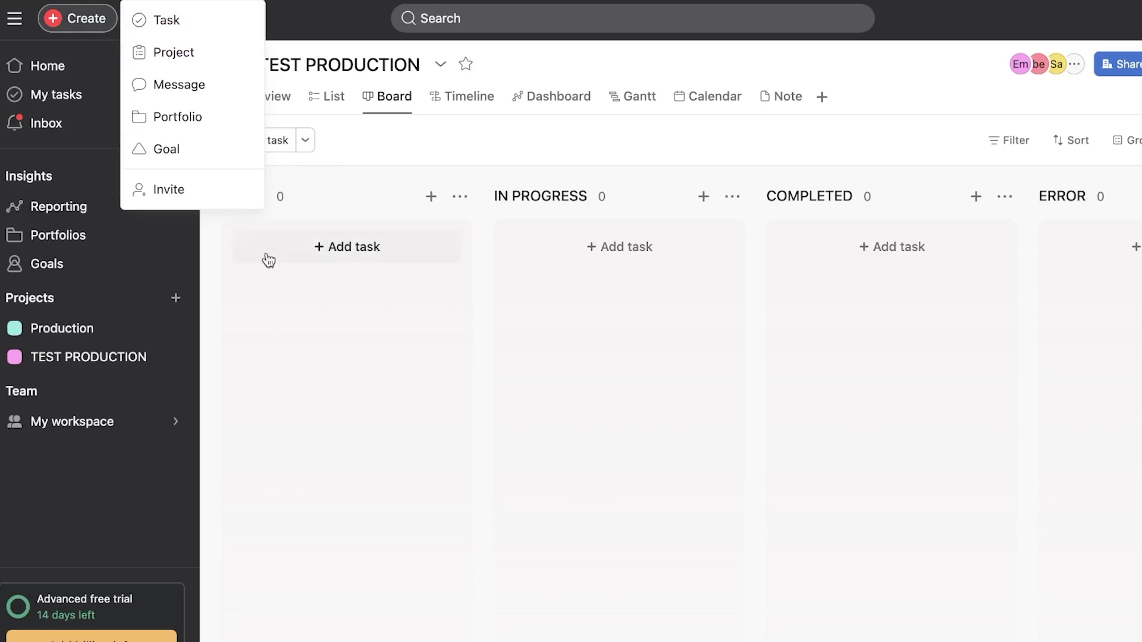
pyautogui.click(350, 206)
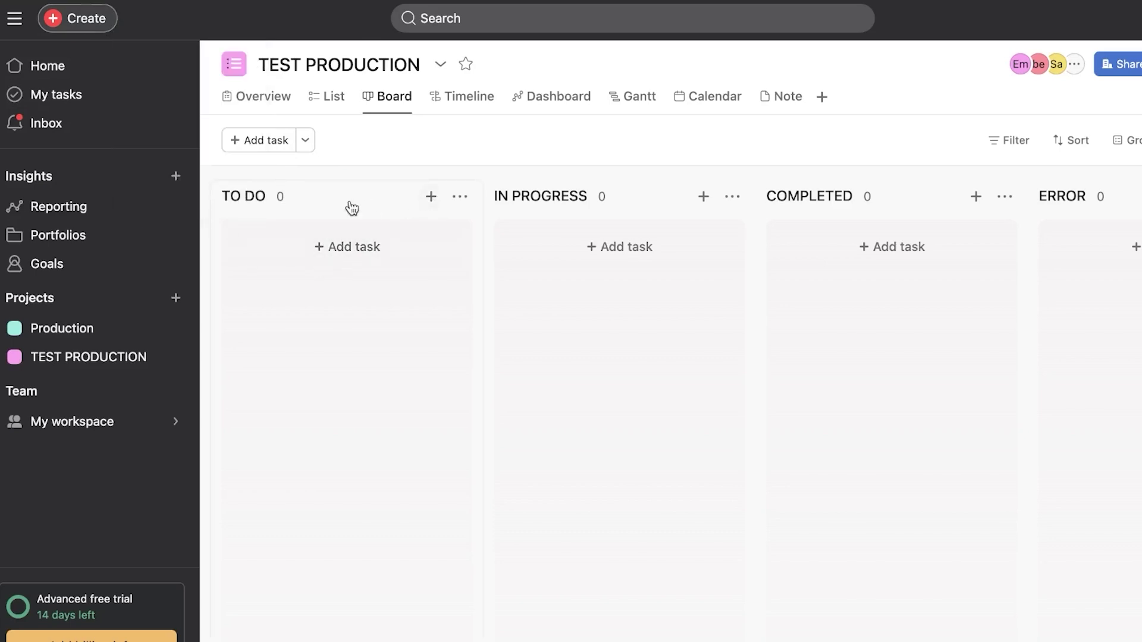
# - Add five tasks named TASK 1, TASK 2, TASK 3, TASK 4 and TASK 5 to the TO DO section
pyautogui.click(345, 251)
pyautogui.write('T')
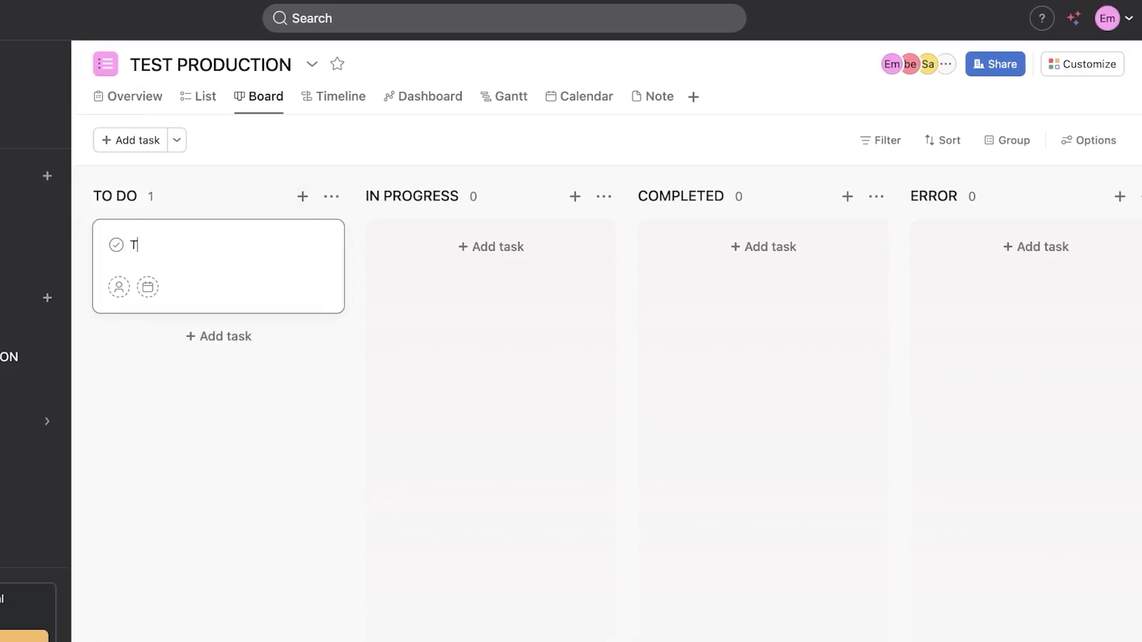
pyautogui.write('ASK 1')
pyautogui.press('Return')
pyautogui.write('TASK 2')
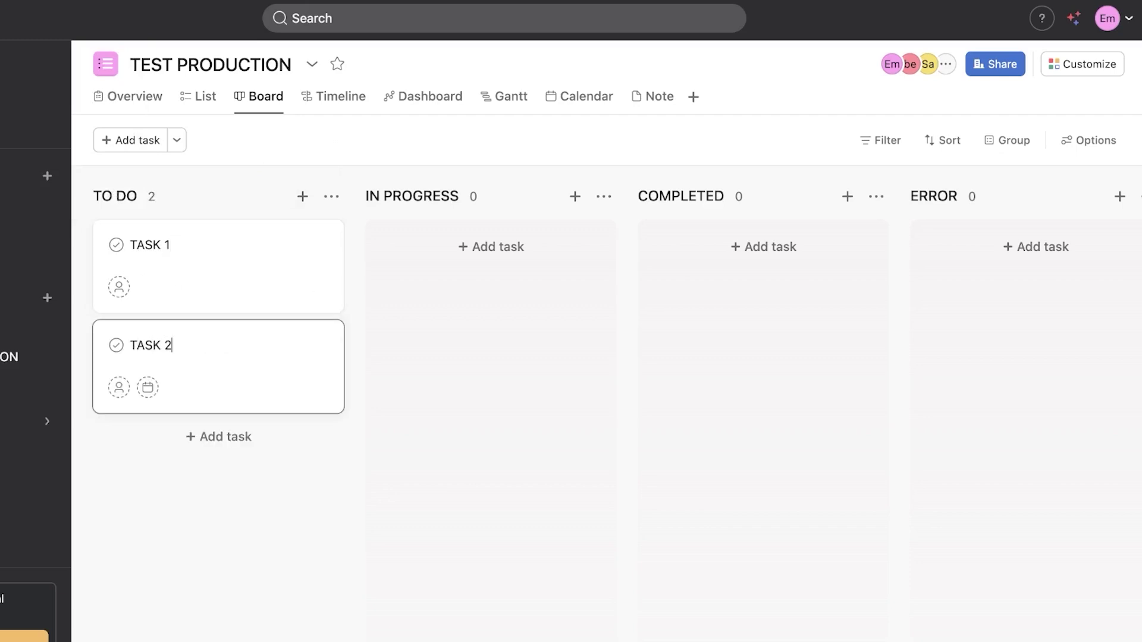
pyautogui.press('Return')
pyautogui.write('TASK 3')
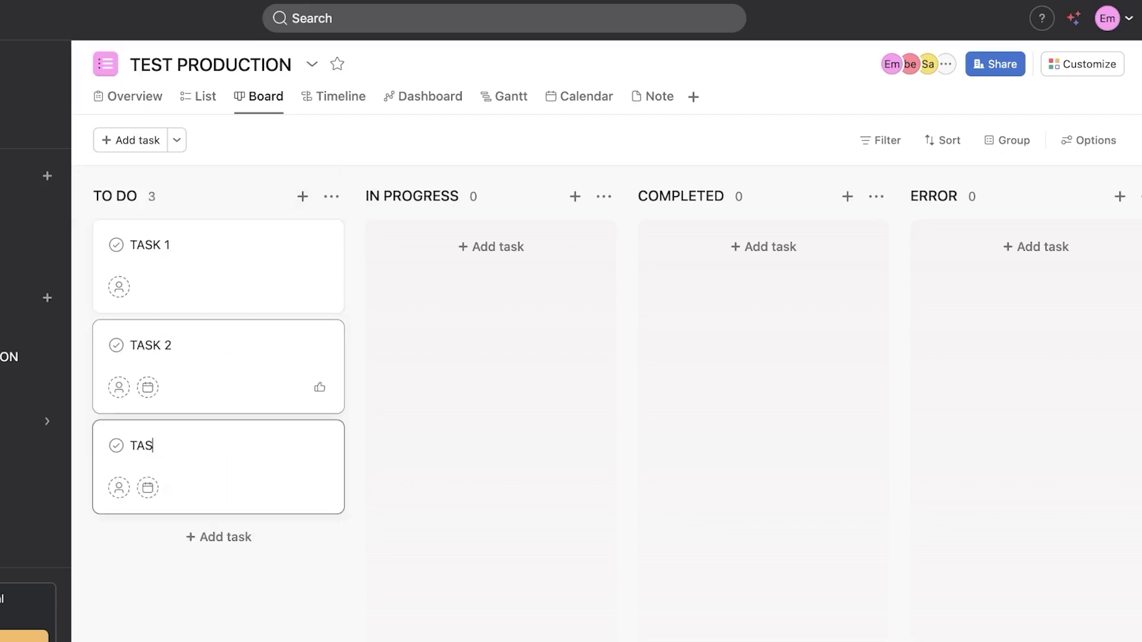
pyautogui.press('Return')
pyautogui.write('TASK 4')
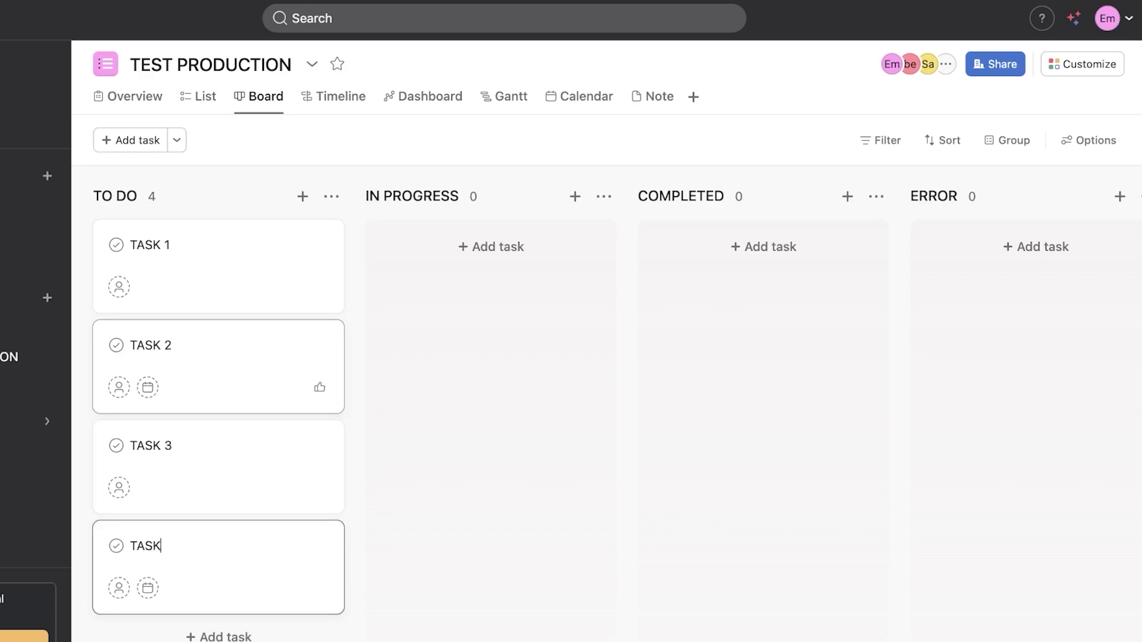
pyautogui.press('Return')
pyautogui.write('TASK 5')
pyautogui.press('Return')
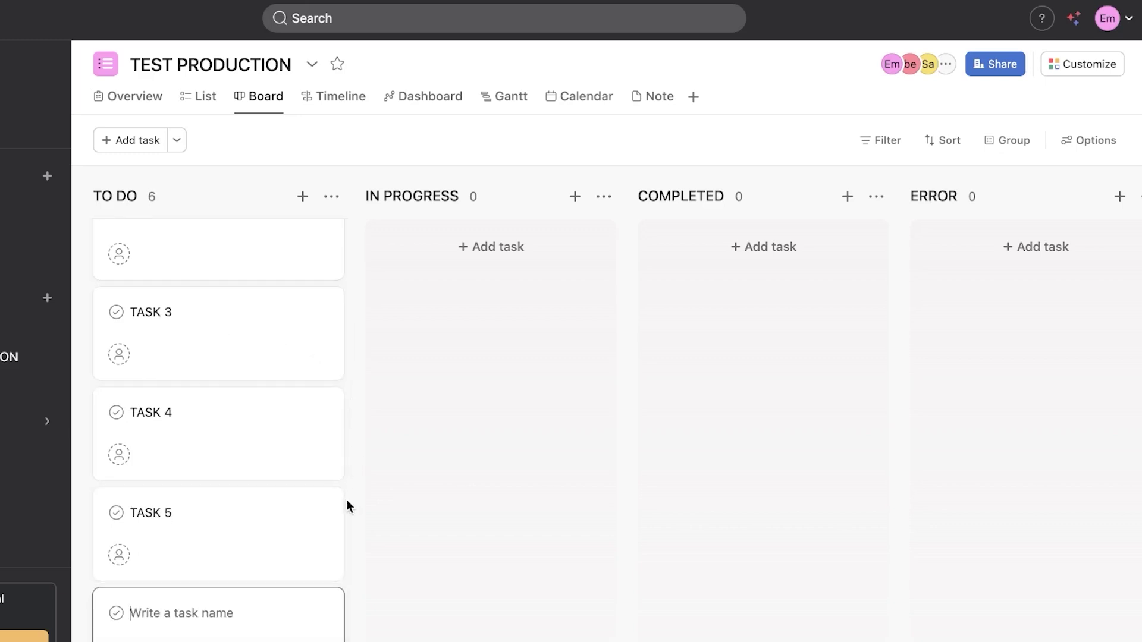
pyautogui.press('Escape')
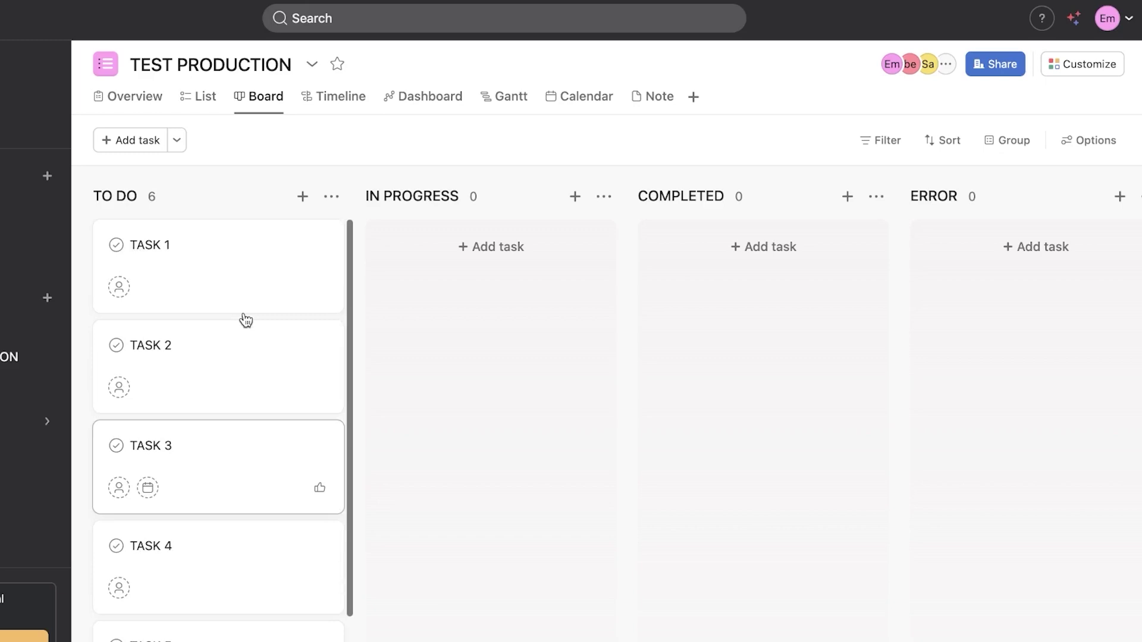
# - Open TASK 1 from the TO DO section and assign it to the invited member with the yellow avatar
pyautogui.click(219, 274)
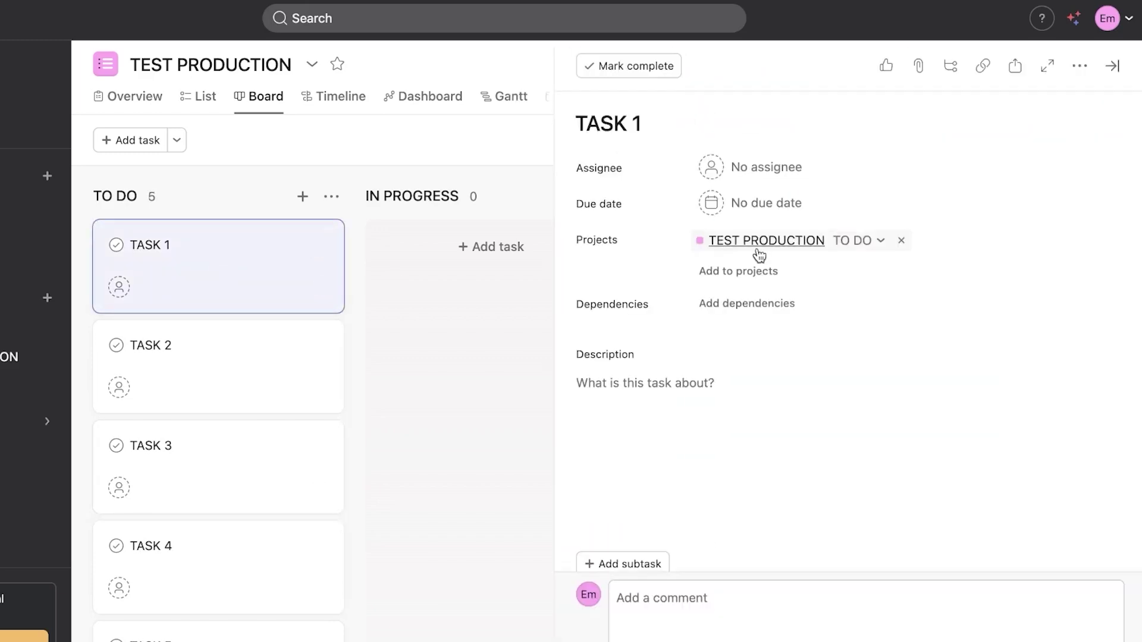
pyautogui.click(716, 170)
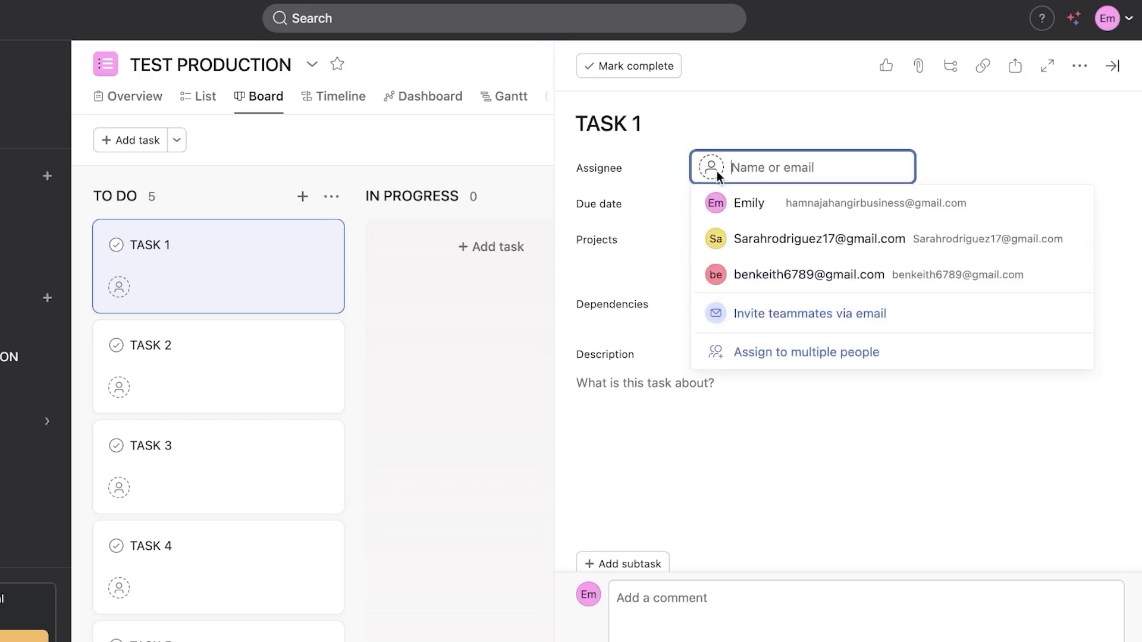
pyautogui.click(765, 246)
pyautogui.moveTo(711, 172)
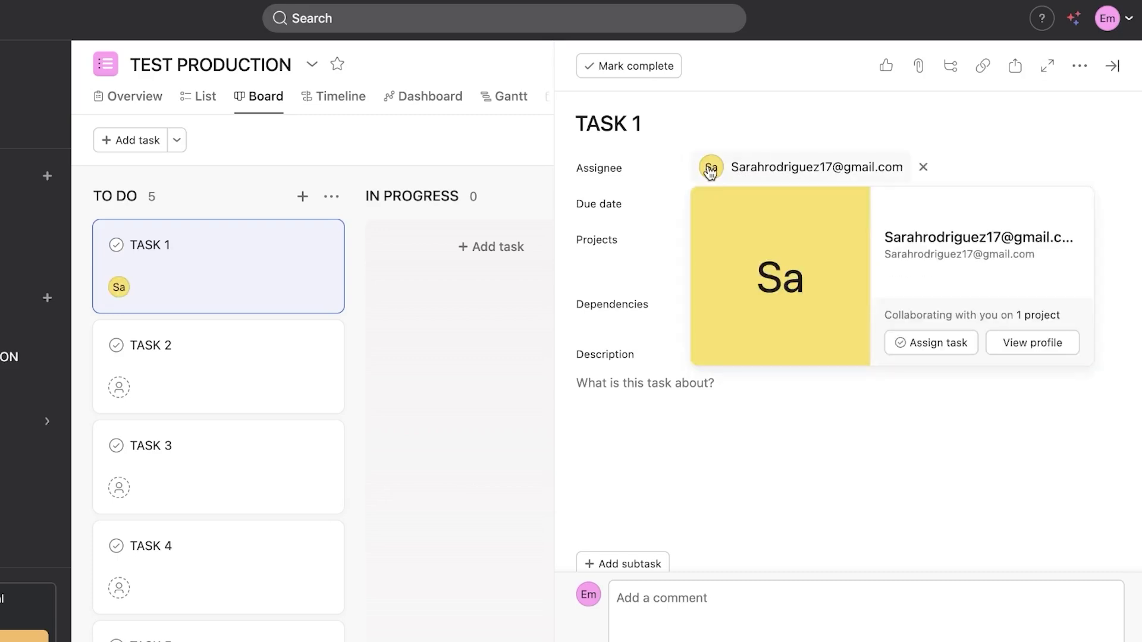
# - Set TASK 1's due date to 04/17/25 and look at the tasks offered as dependencies
pyautogui.click(747, 204)
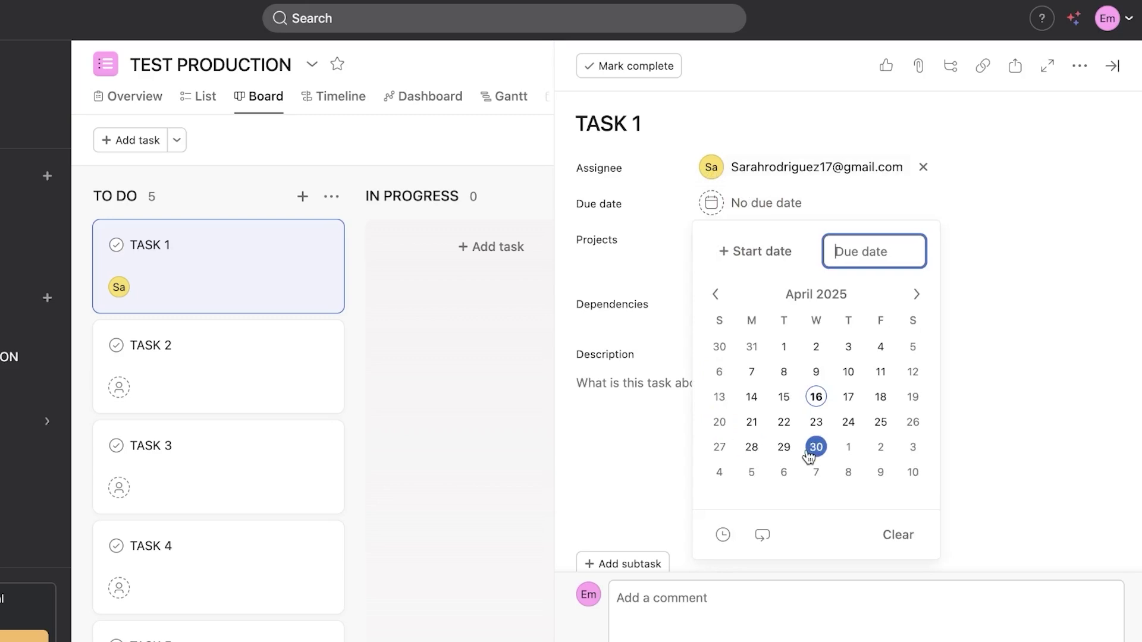
pyautogui.click(849, 397)
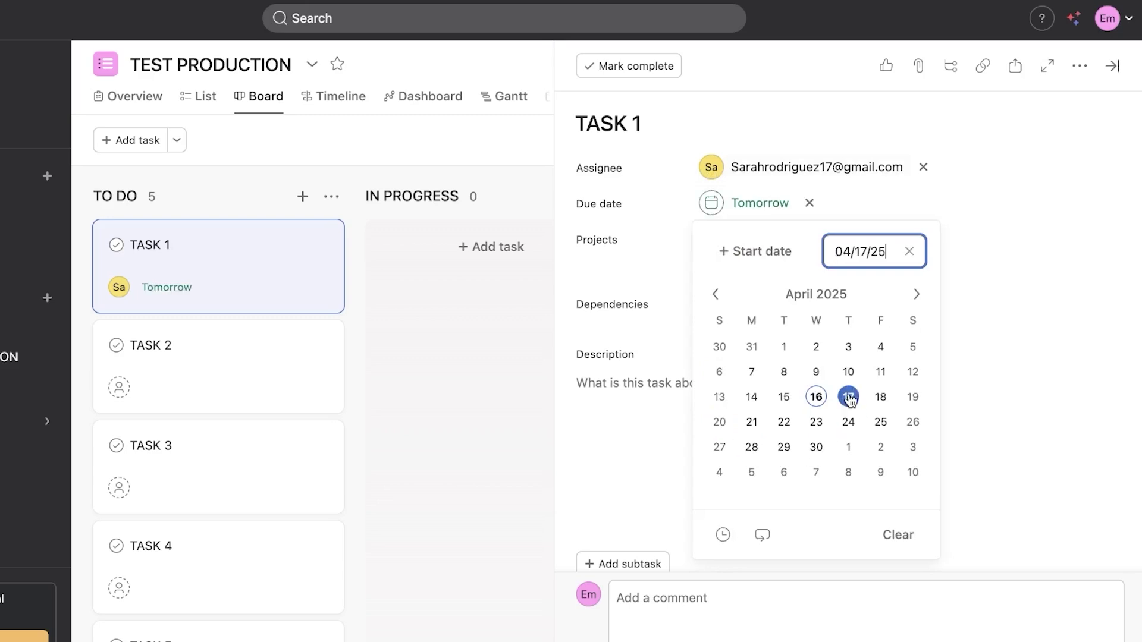
pyautogui.click(1052, 245)
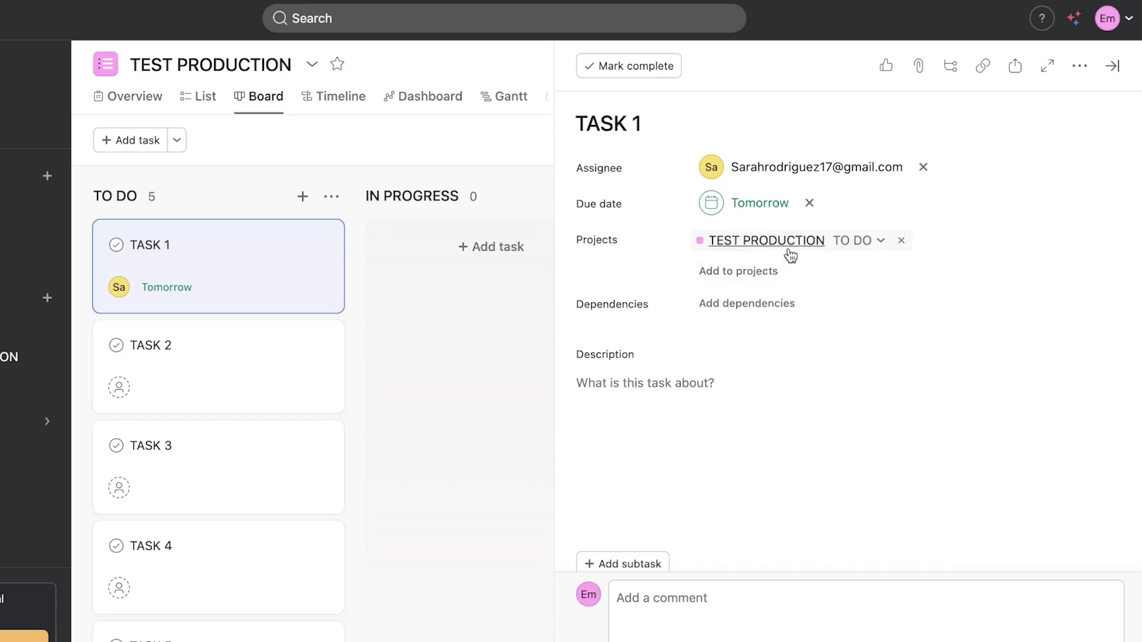
pyautogui.click(743, 304)
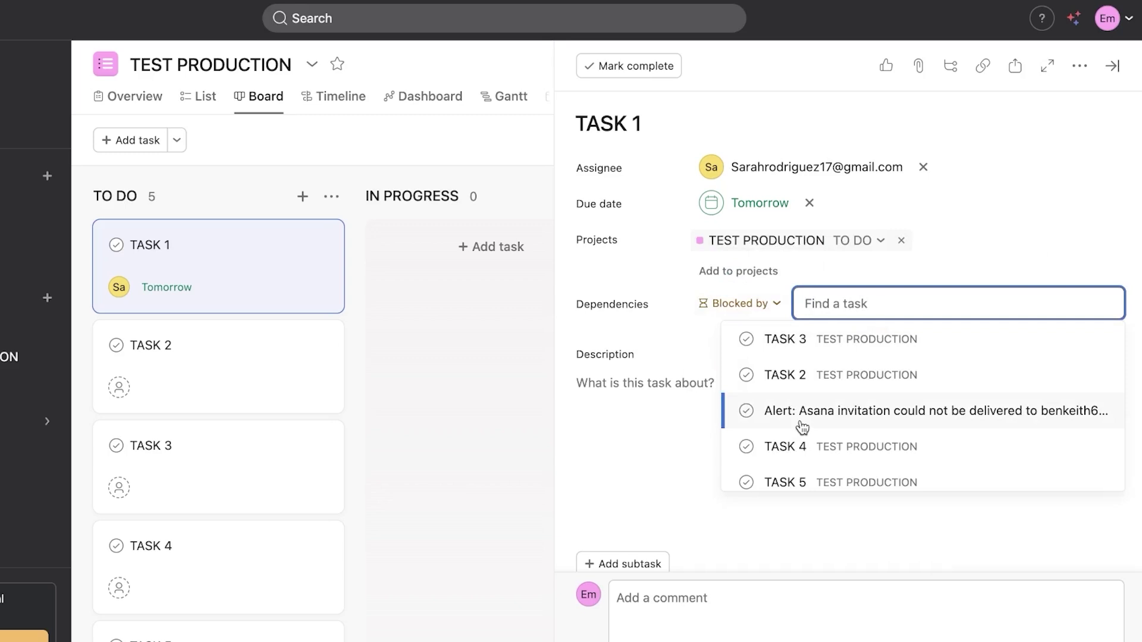
pyautogui.click(1056, 204)
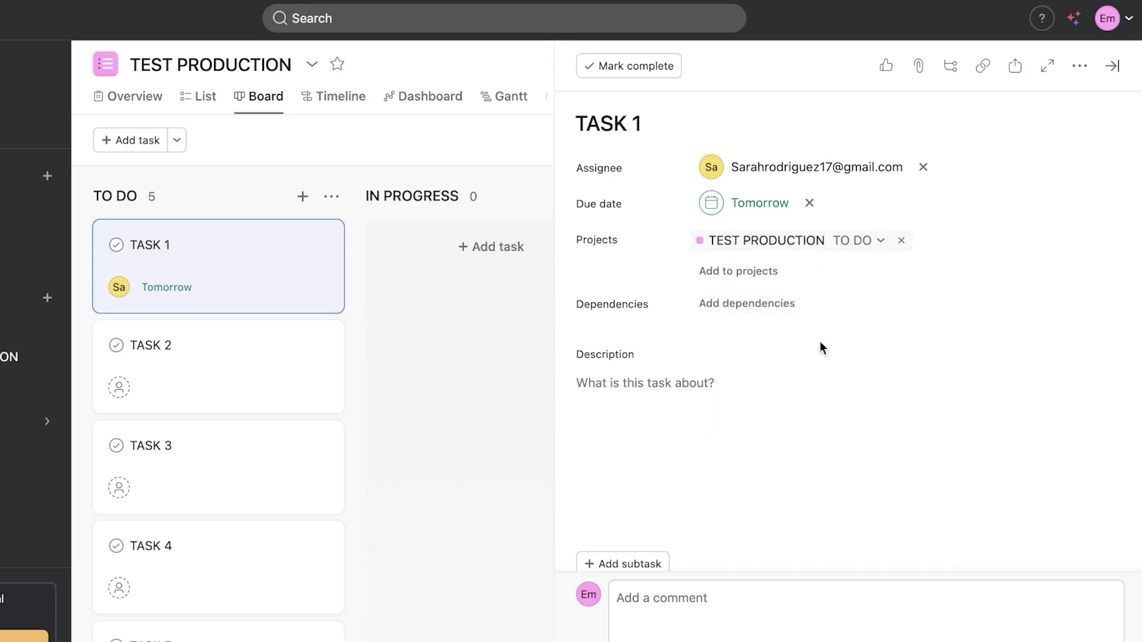
# - Fill TASK 1's description with a bulleted list of RECORDING, EDITING and PROOF READ
pyautogui.click(661, 374)
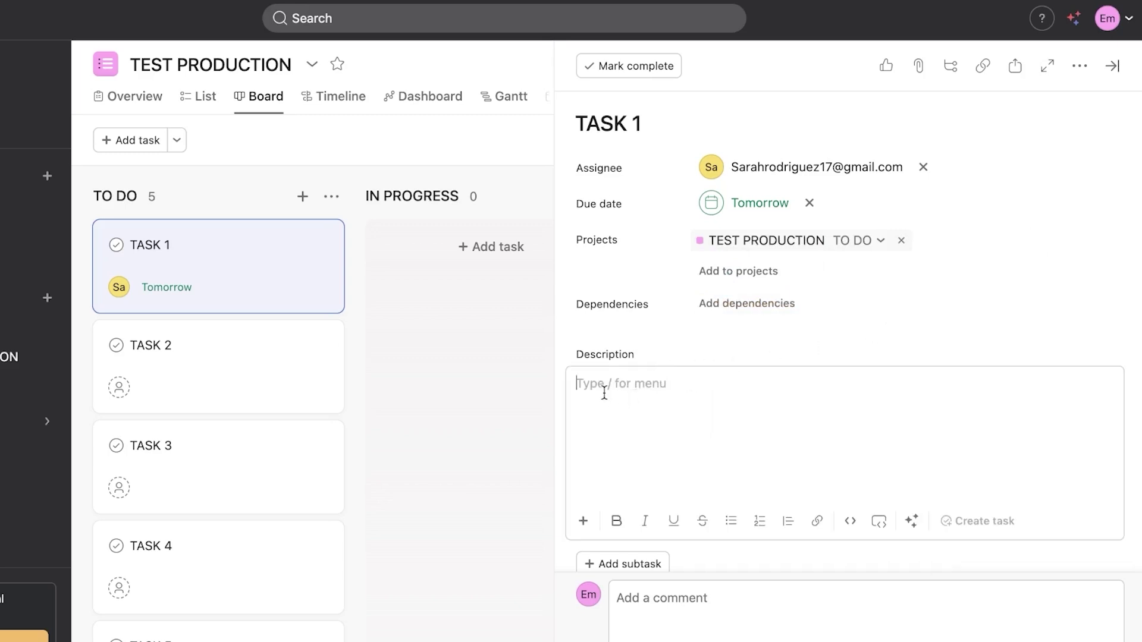
pyautogui.click(588, 522)
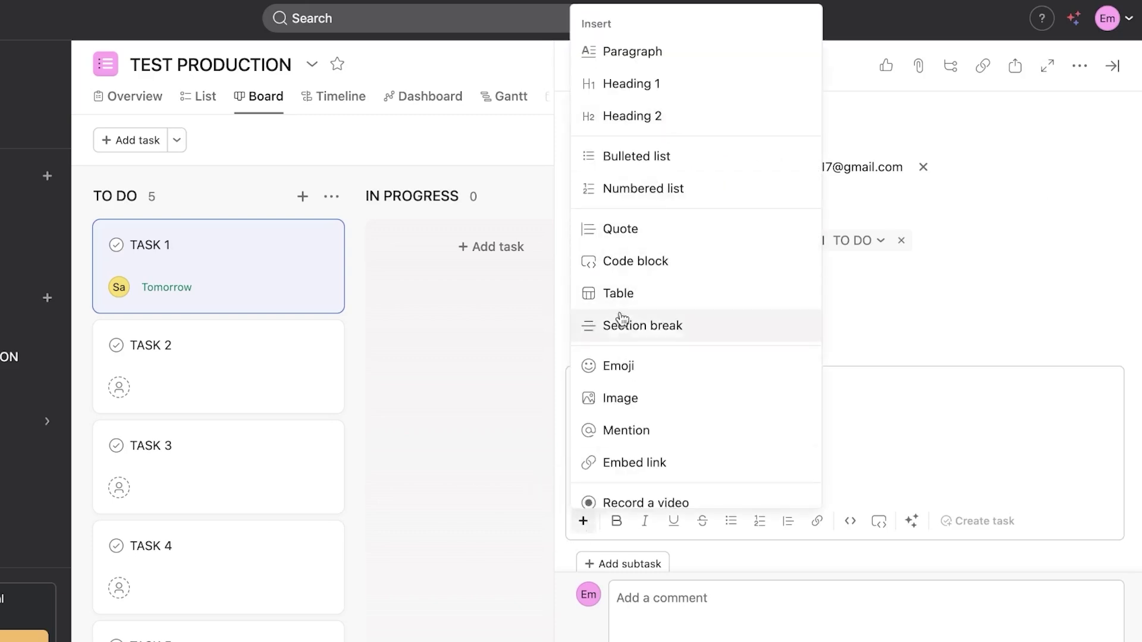
pyautogui.scroll(-1, 619, 320)
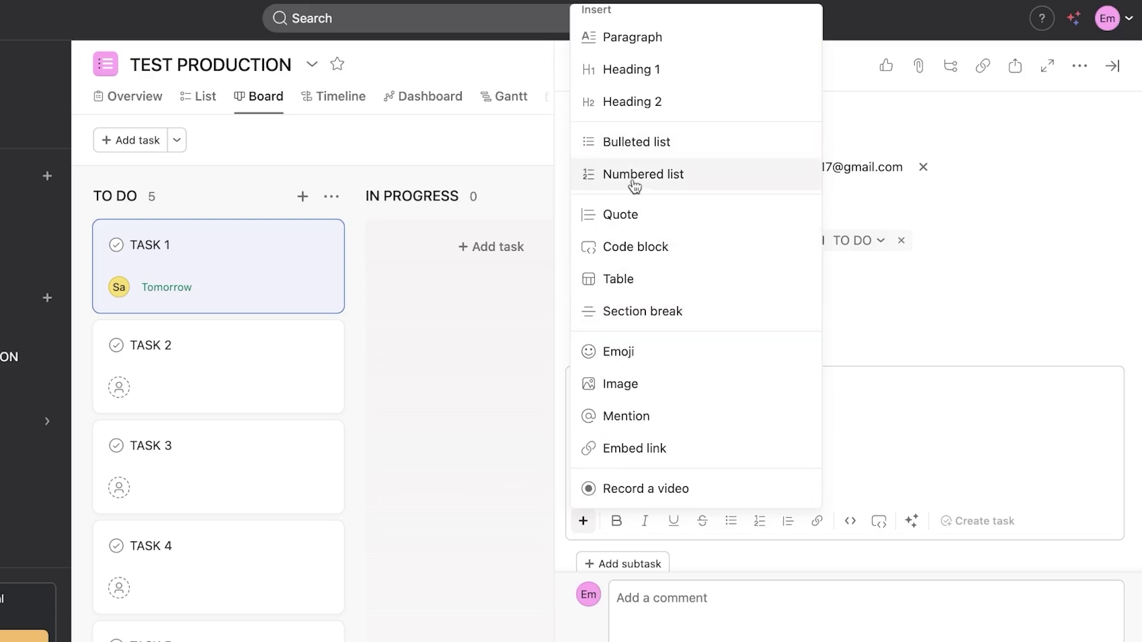
pyautogui.click(635, 144)
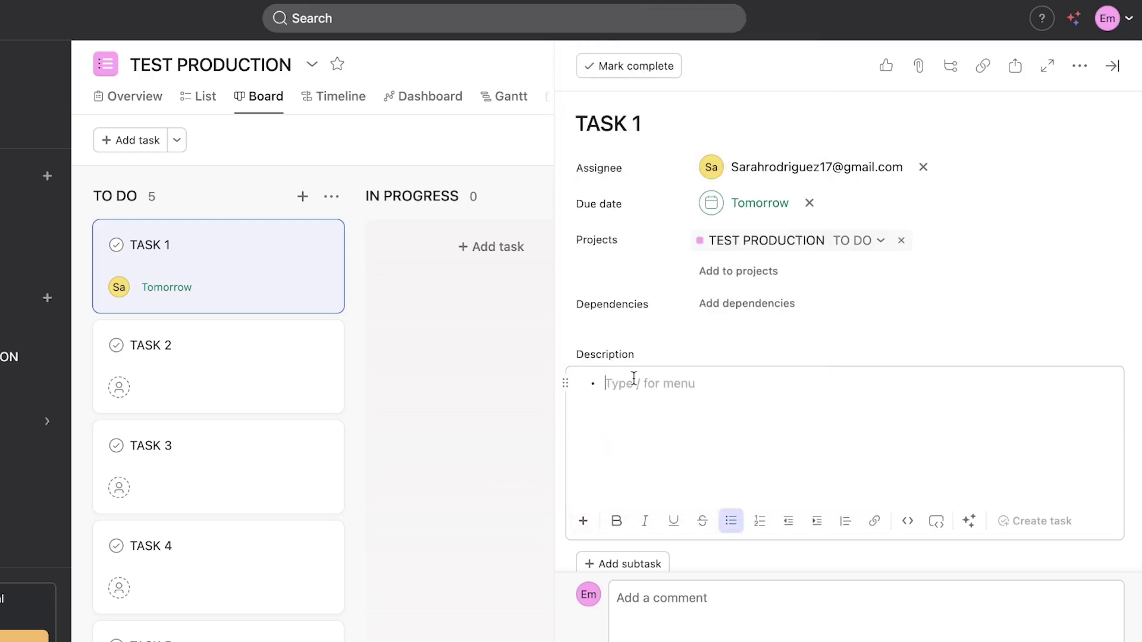
pyautogui.write('RECORDING')
pyautogui.press('Return')
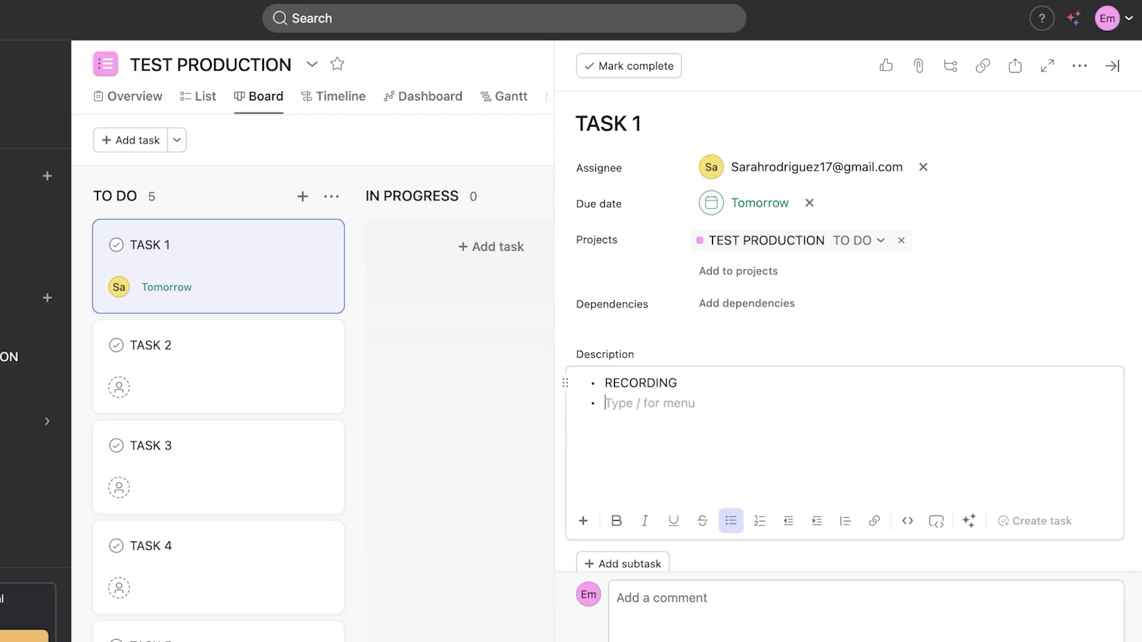
pyautogui.write('EDITING')
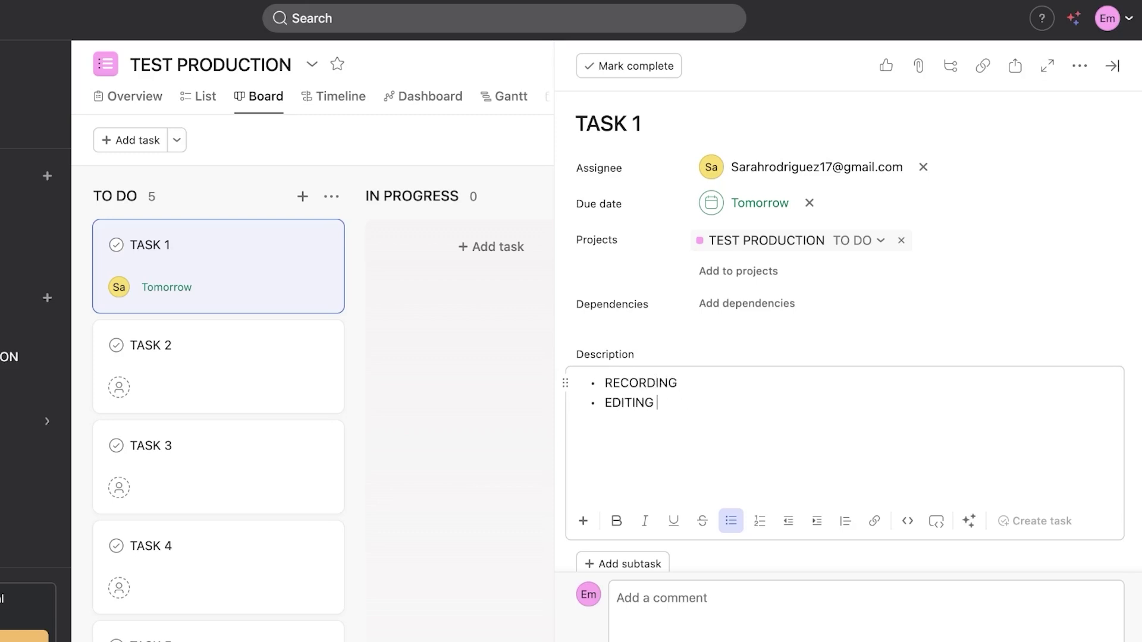
pyautogui.press('Return')
pyautogui.write('PROOF READ')
pyautogui.click(659, 621)
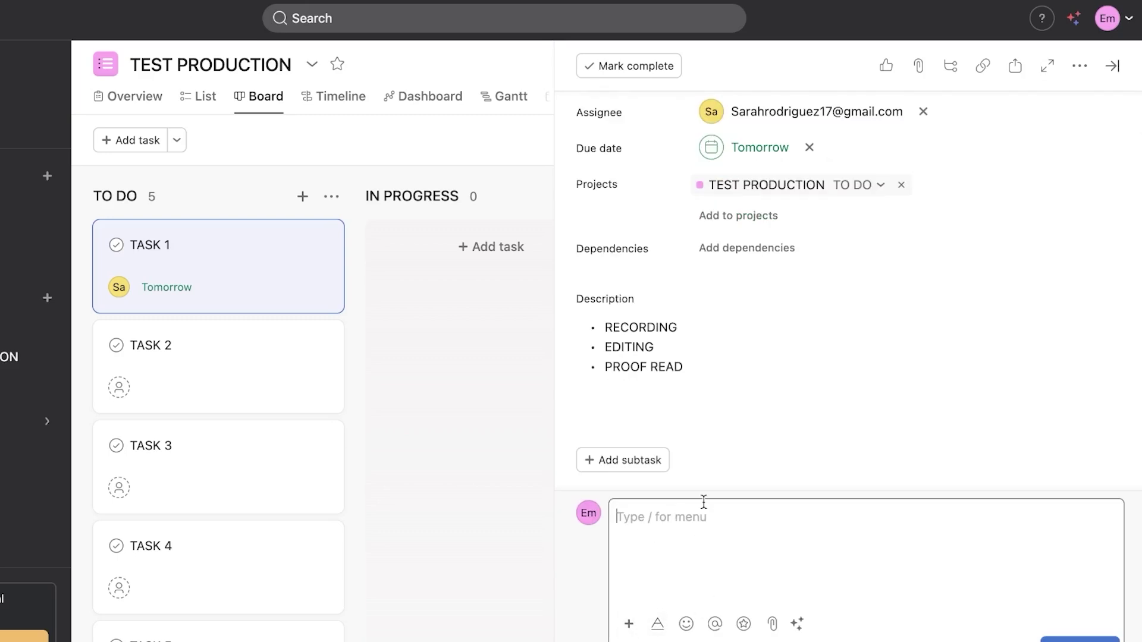
pyautogui.click(582, 417)
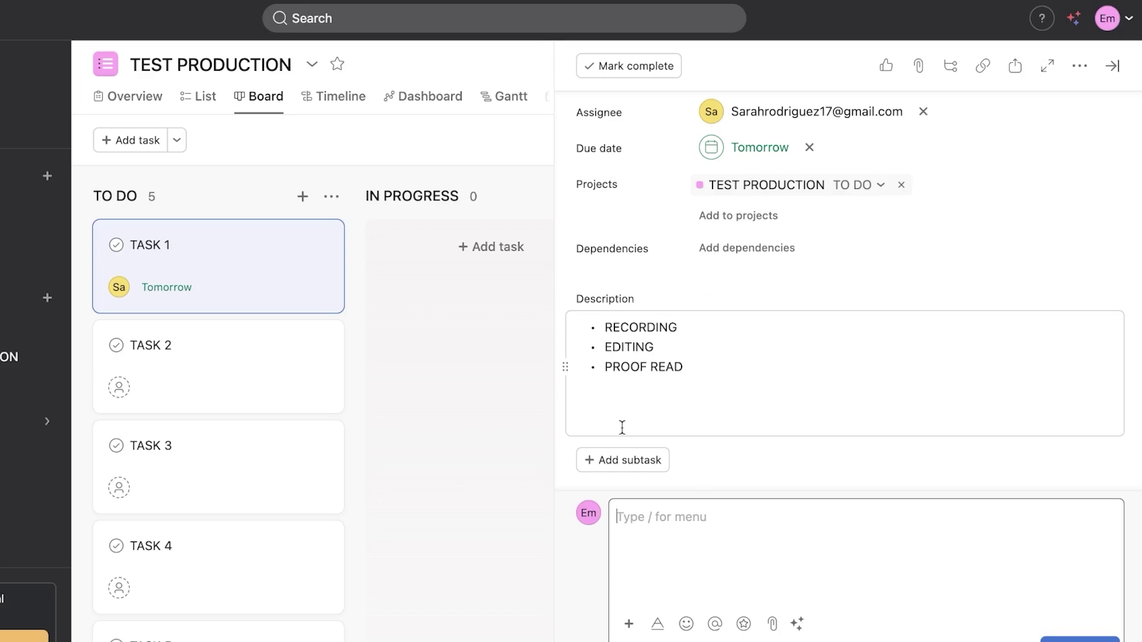
# - Add a subtask named DOUBLE CHECK to TASK 1
pyautogui.click(614, 462)
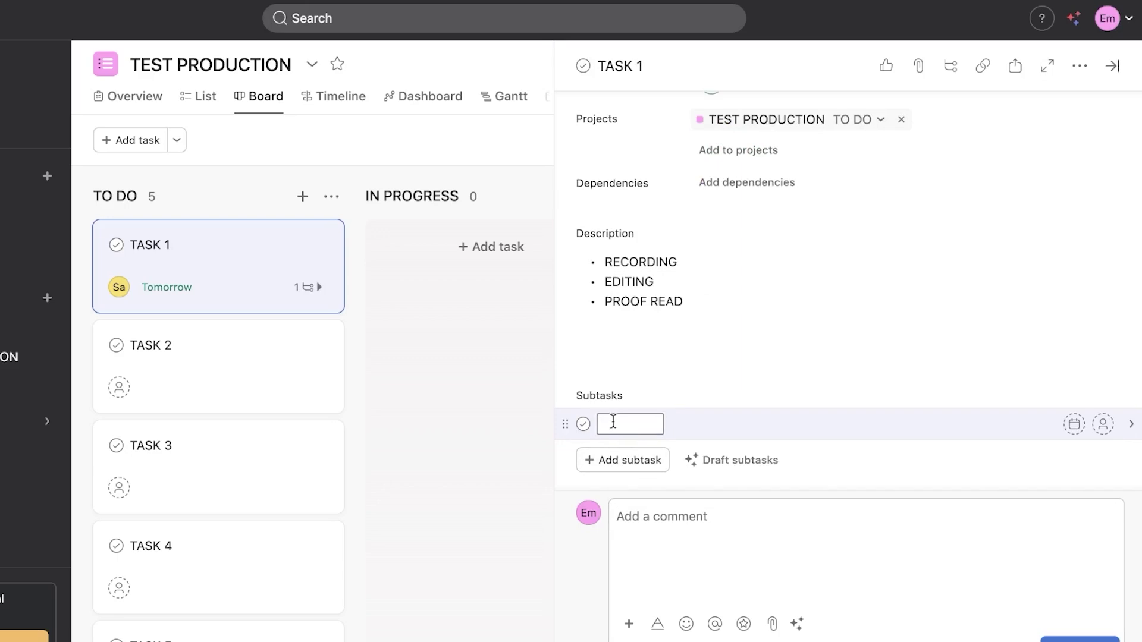
pyautogui.write('DOUBLE CHECK')
pyautogui.press('Return')
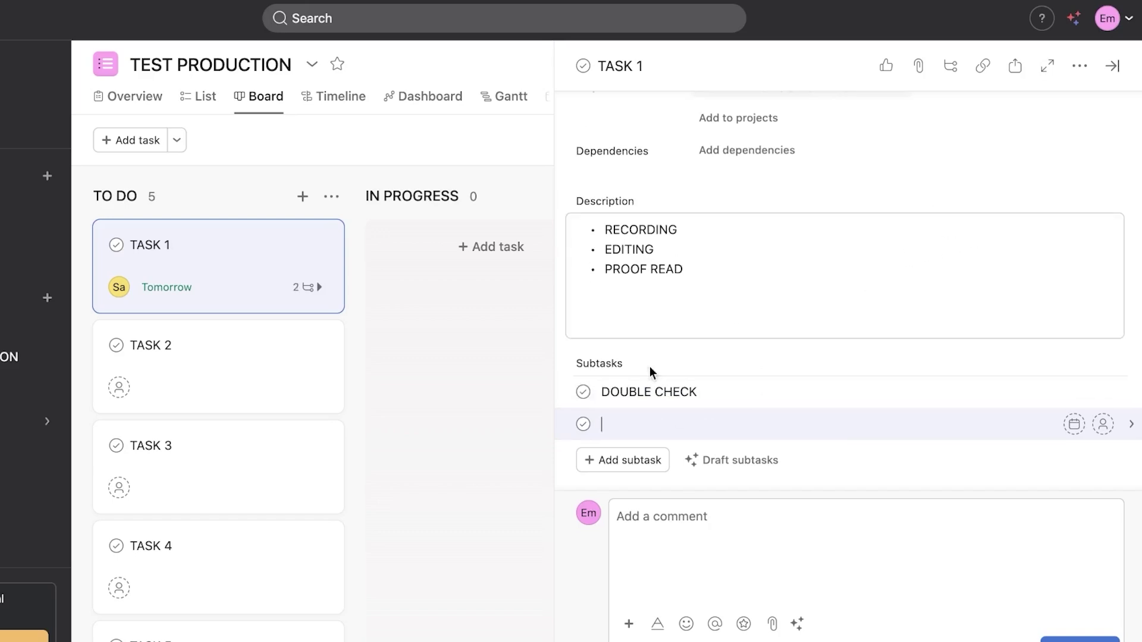
# - Attach the PDF file "03单元 History detectives.pdf" from the computer's Downloads folder to TASK 1
pyautogui.scroll(3, 716, 232)
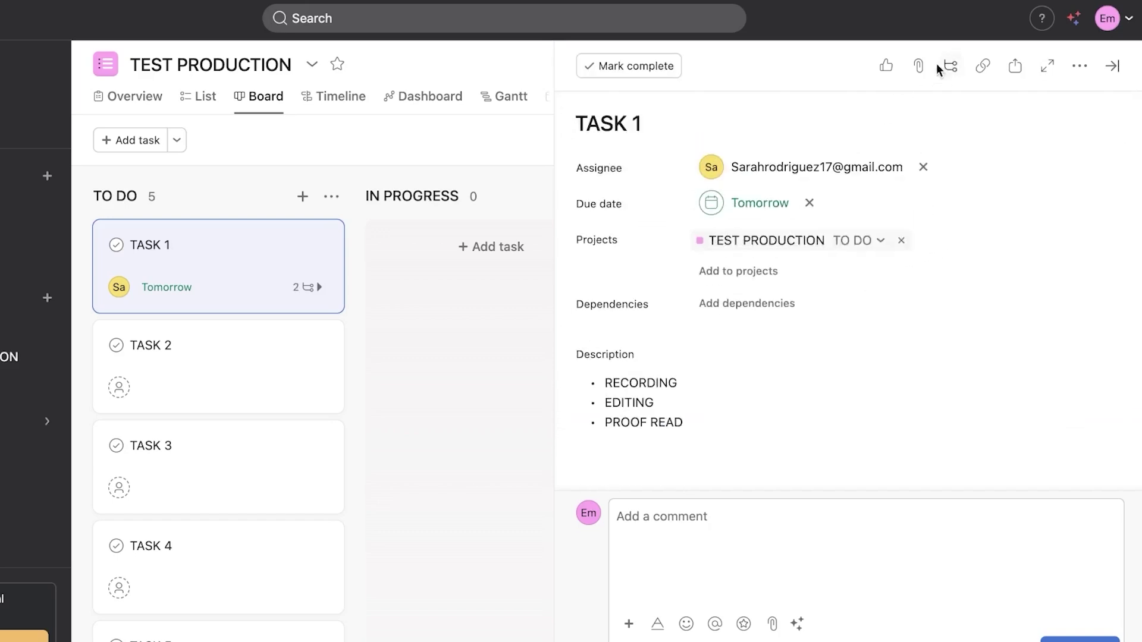
pyautogui.click(919, 66)
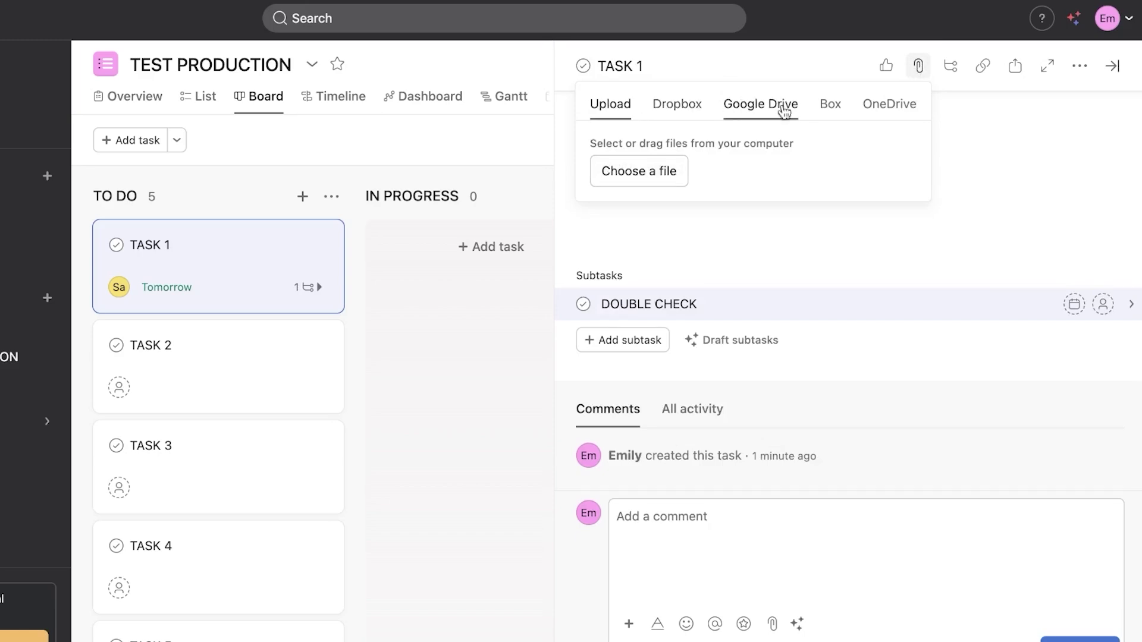
pyautogui.click(656, 178)
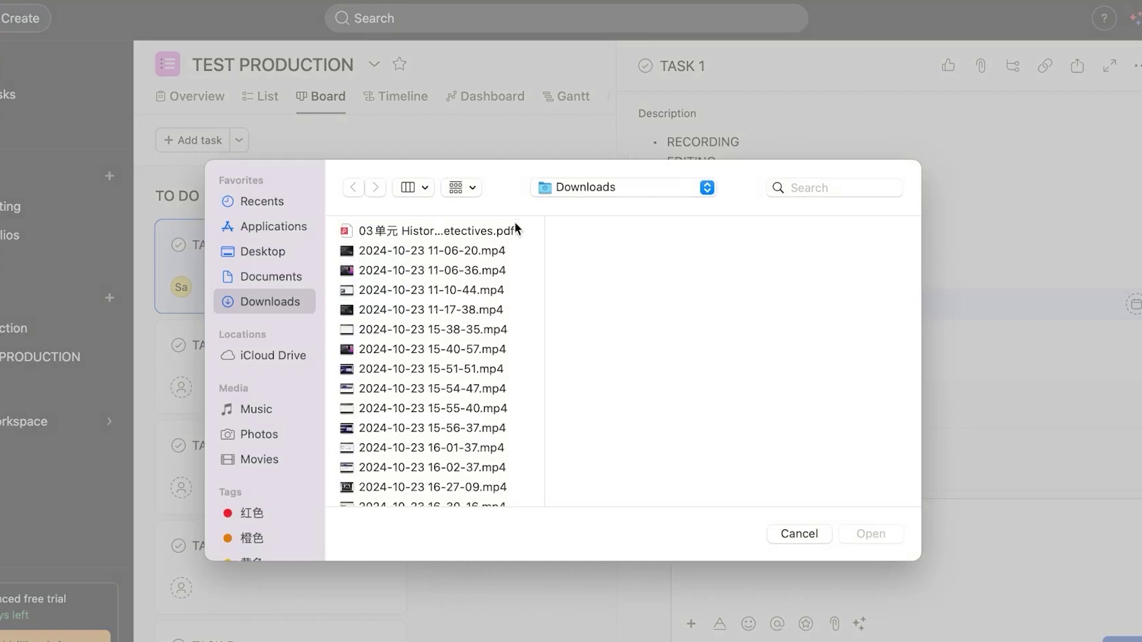
pyautogui.click(515, 231)
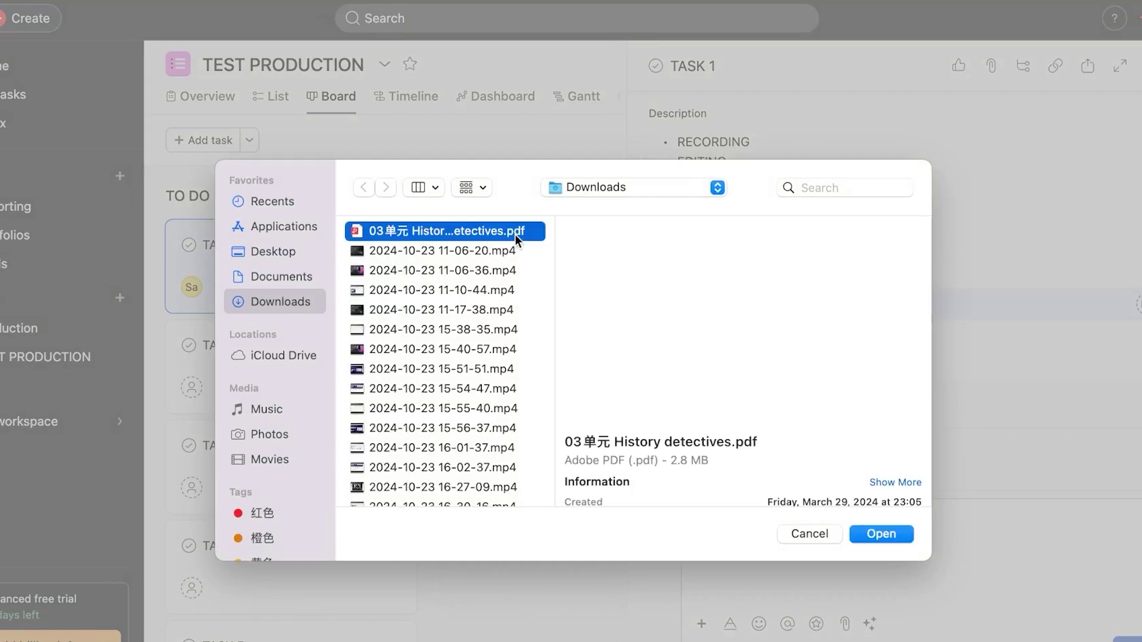
pyautogui.click(880, 533)
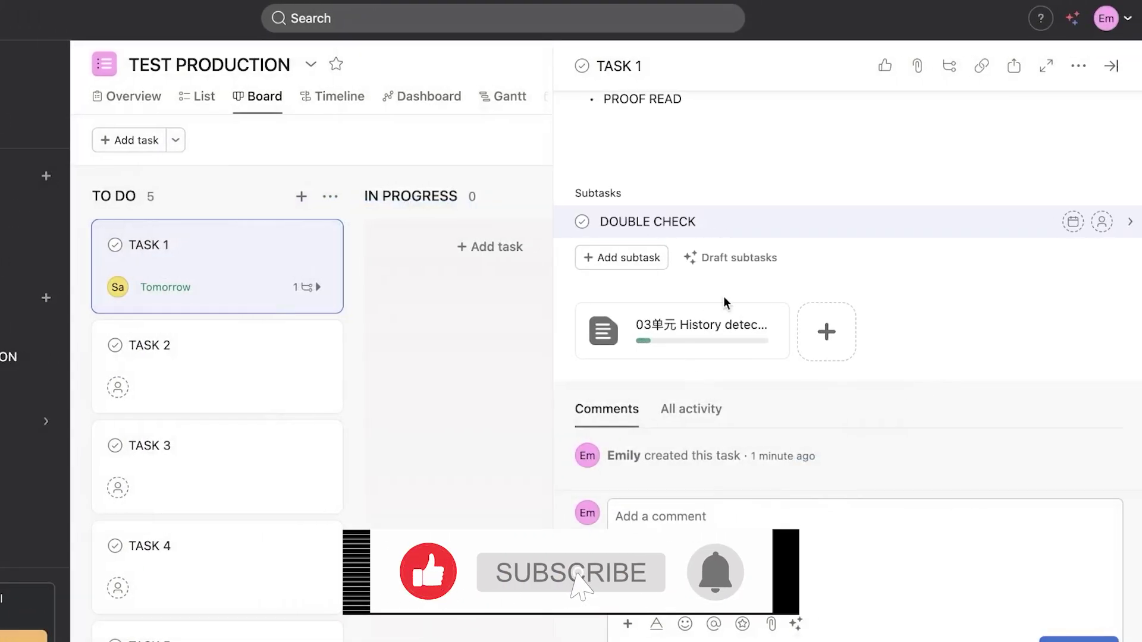
# - Expand TASK 1's details to full screen and add a new tag named NEW in red
pyautogui.click(1045, 68)
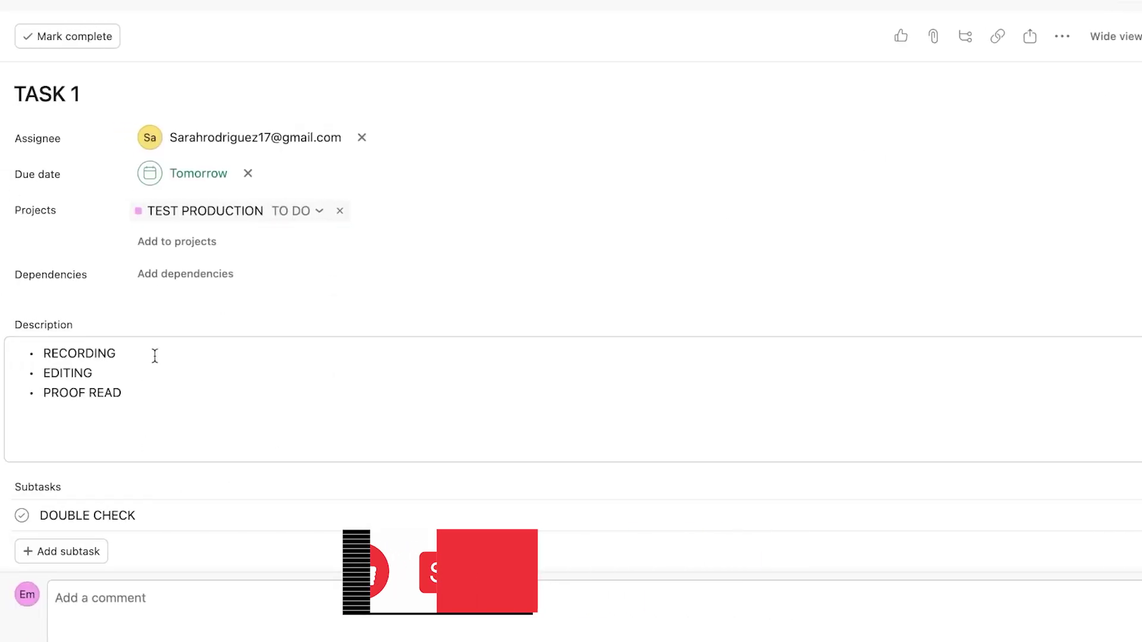
pyautogui.click(1062, 36)
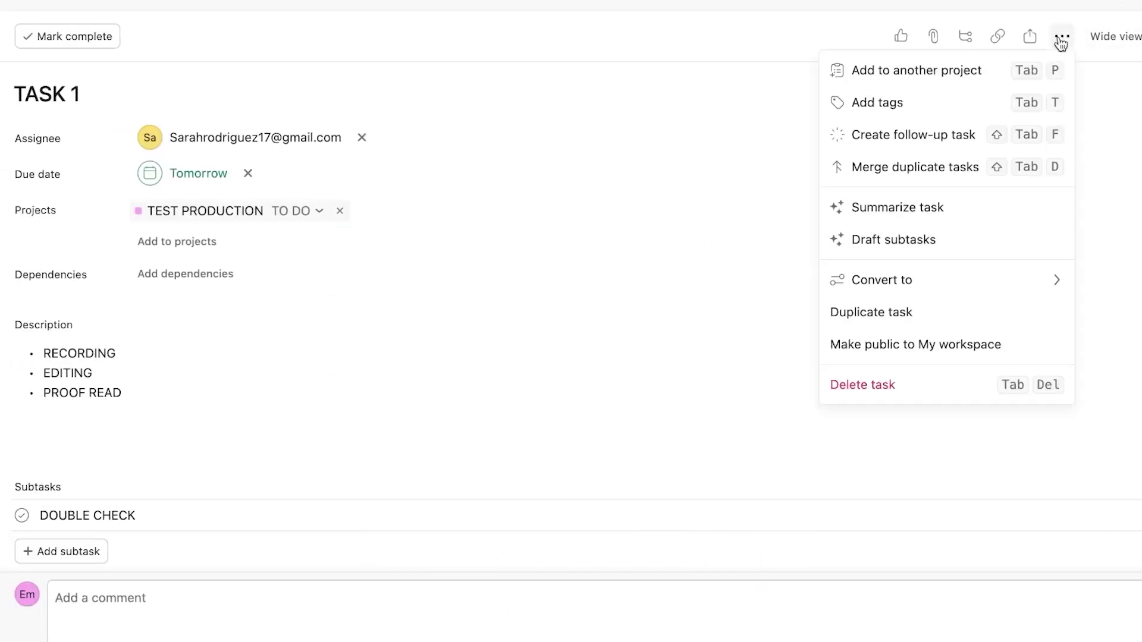
pyautogui.click(892, 113)
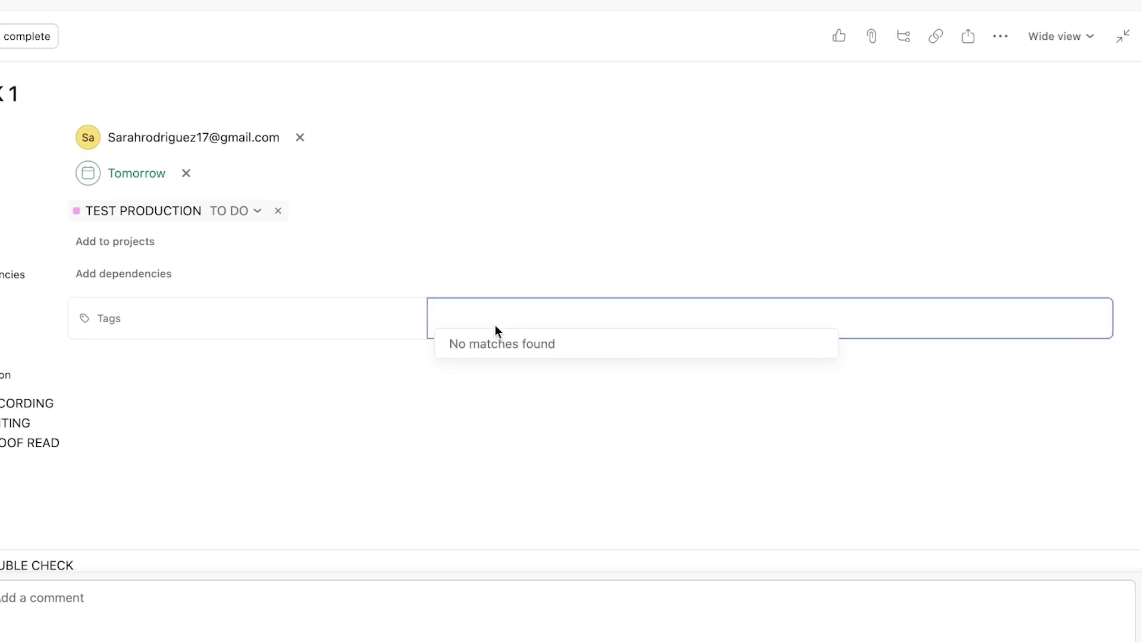
pyautogui.write('NEW')
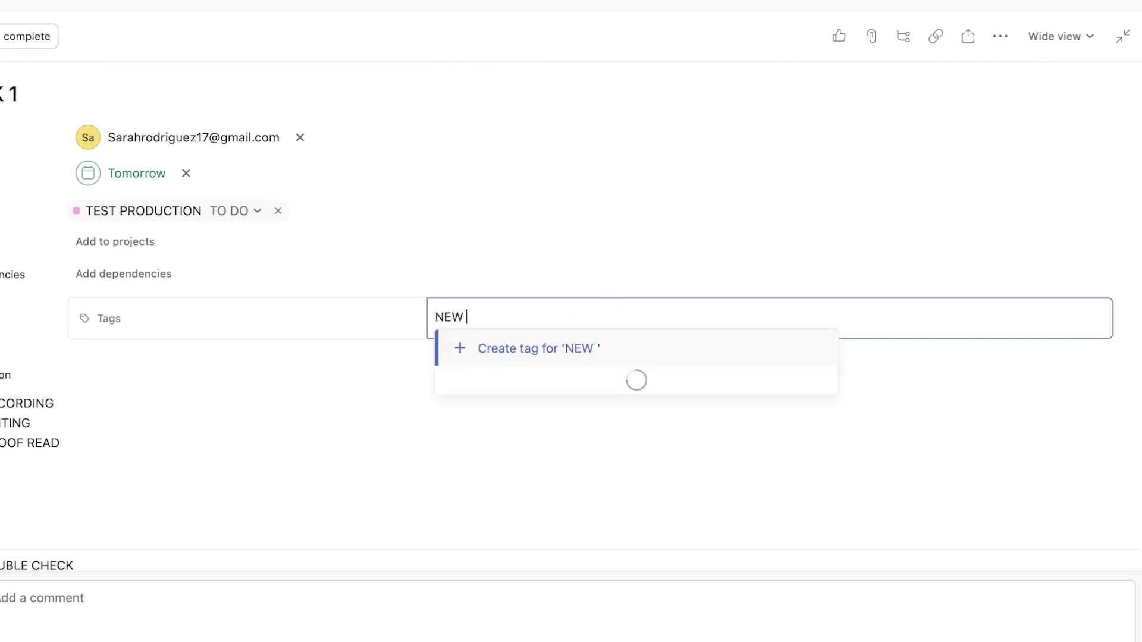
pyautogui.click(493, 353)
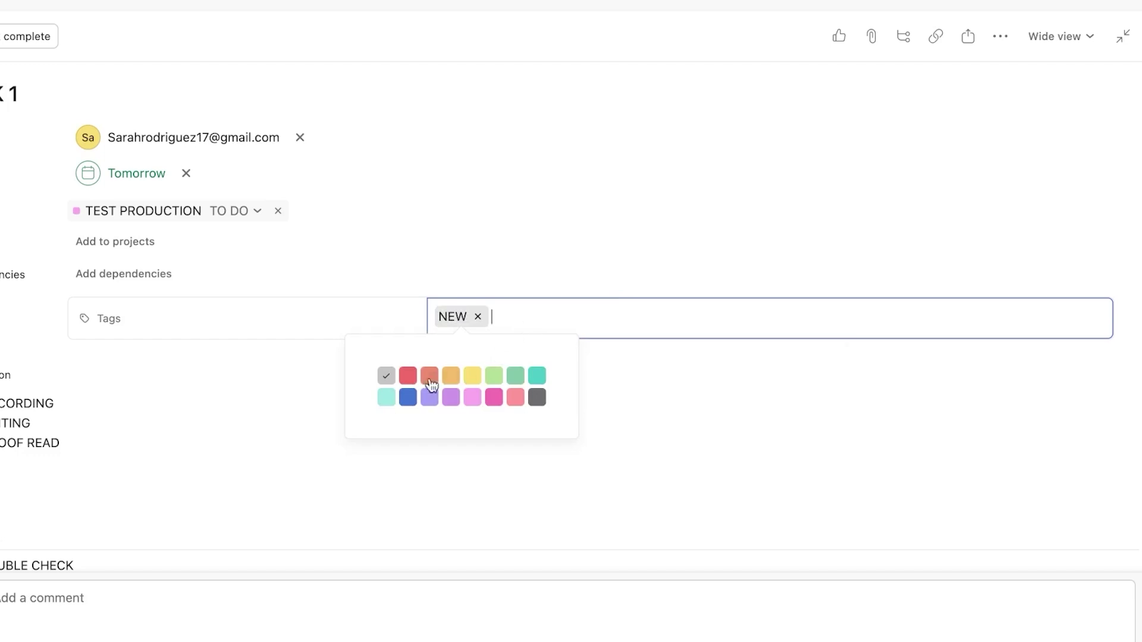
pyautogui.click(408, 376)
pyautogui.press('Escape')
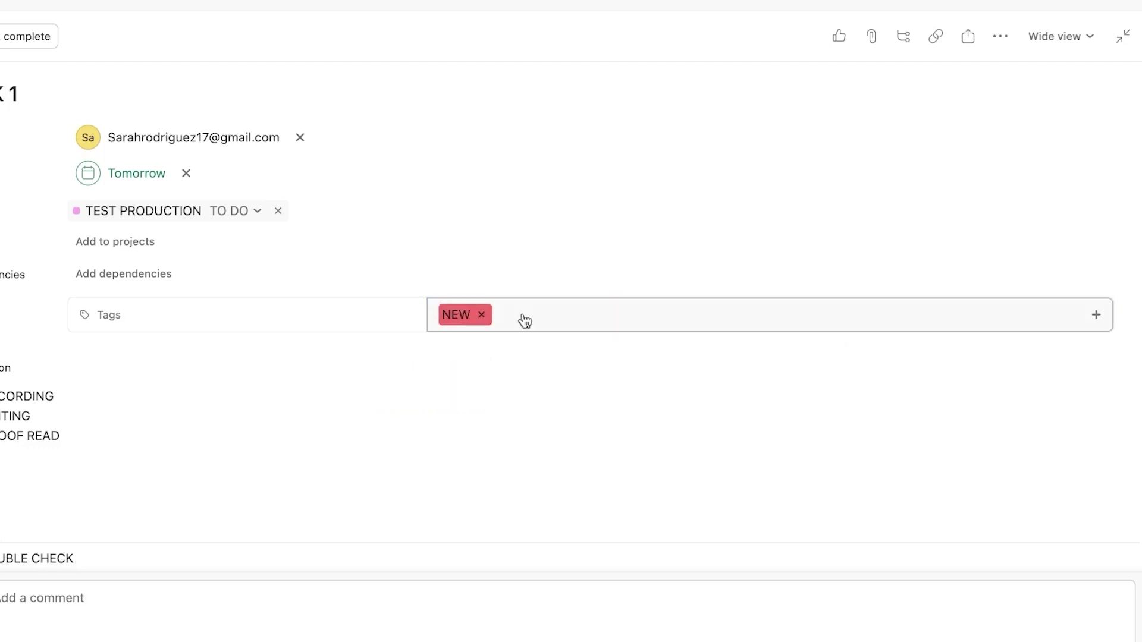
# - Add two more tags to TASK 1: TEST in light green and VIDEO in salmon pink
pyautogui.click(517, 320)
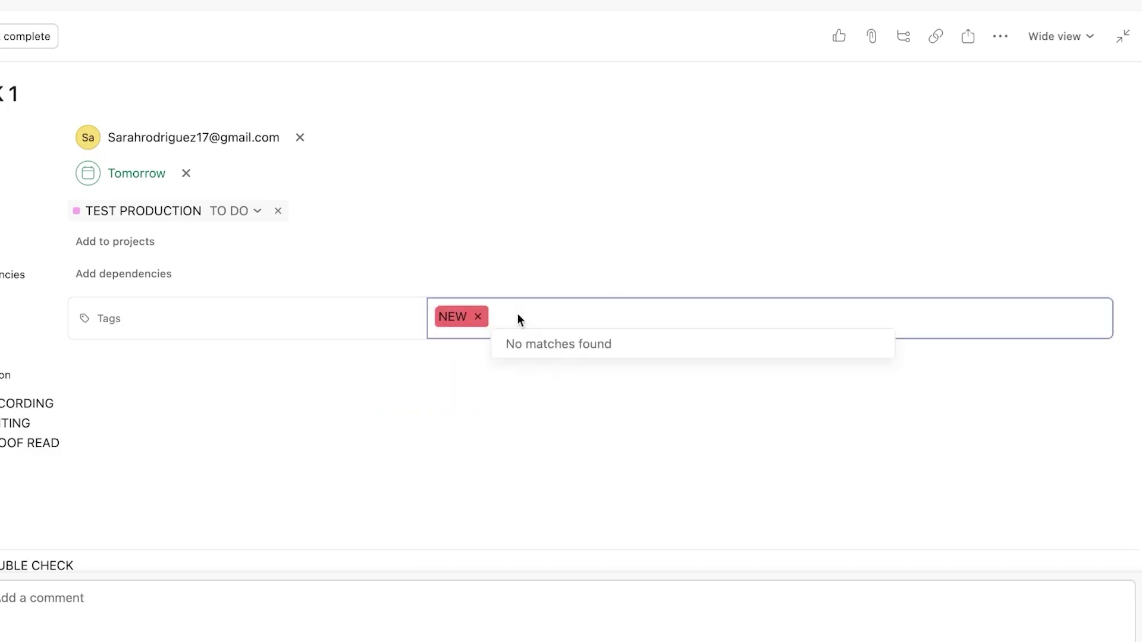
pyautogui.write('TEST')
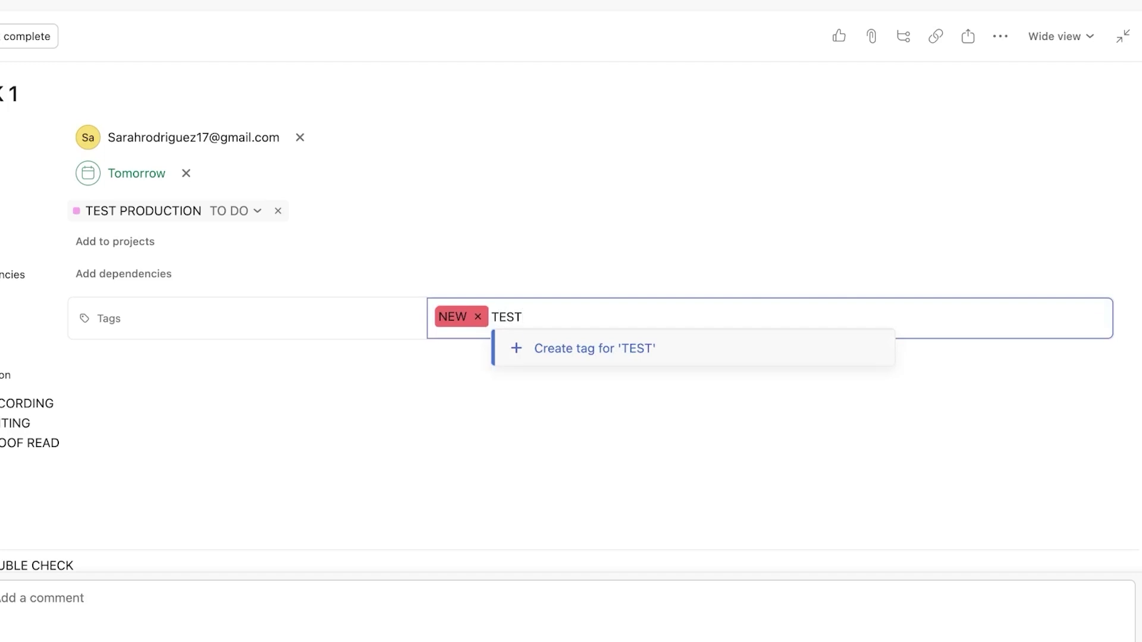
pyautogui.click(571, 349)
pyautogui.click(552, 375)
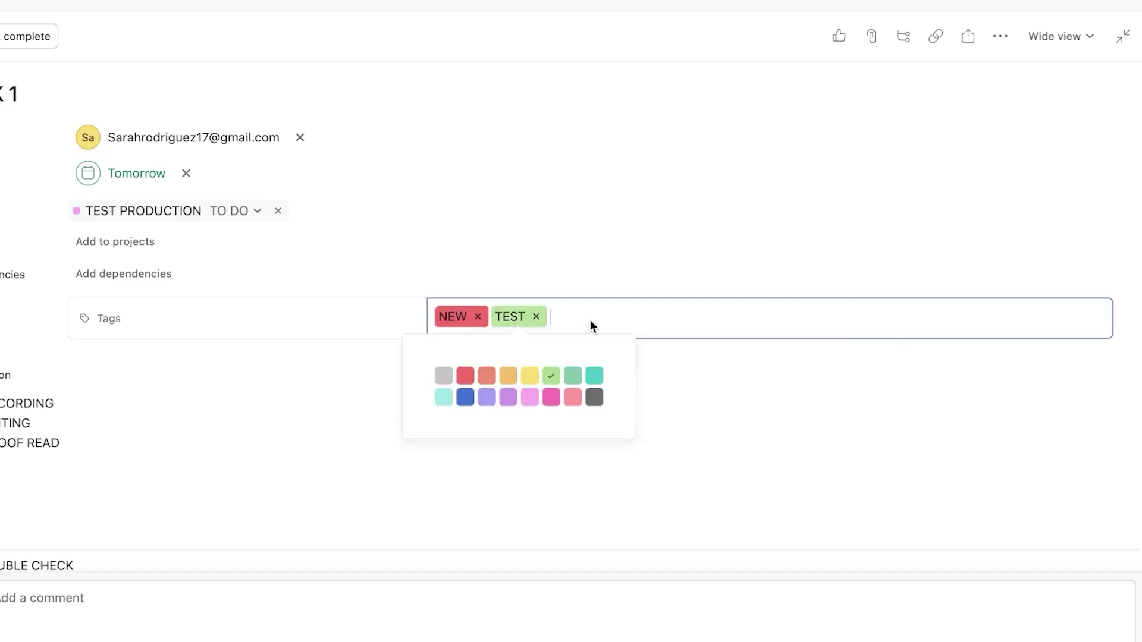
pyautogui.write('VIDEO')
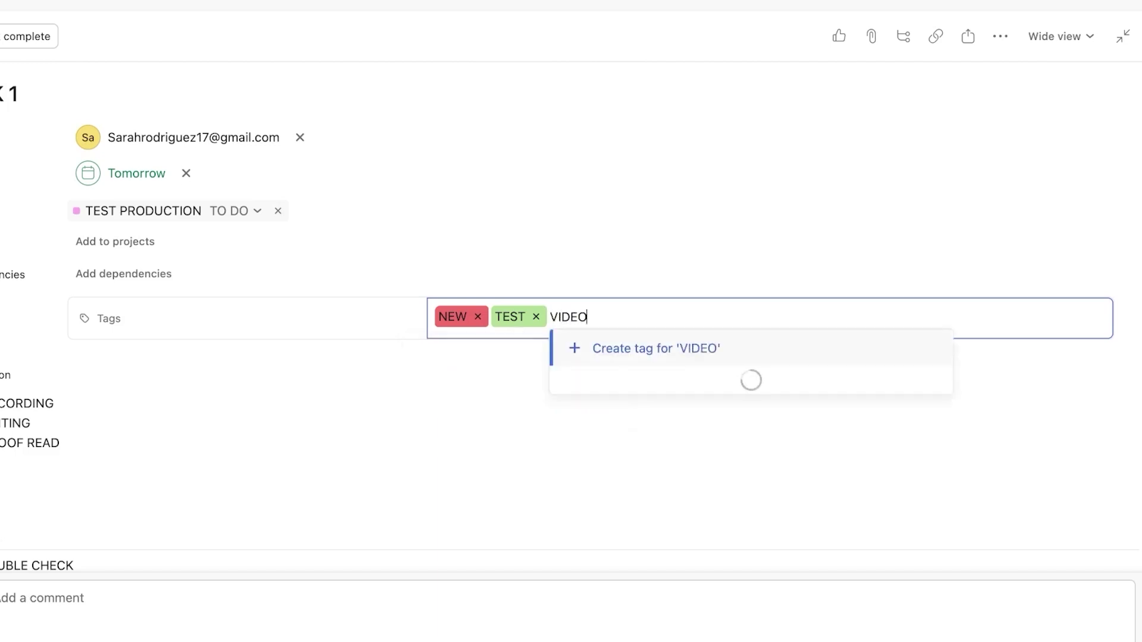
pyautogui.click(625, 349)
pyautogui.click(634, 398)
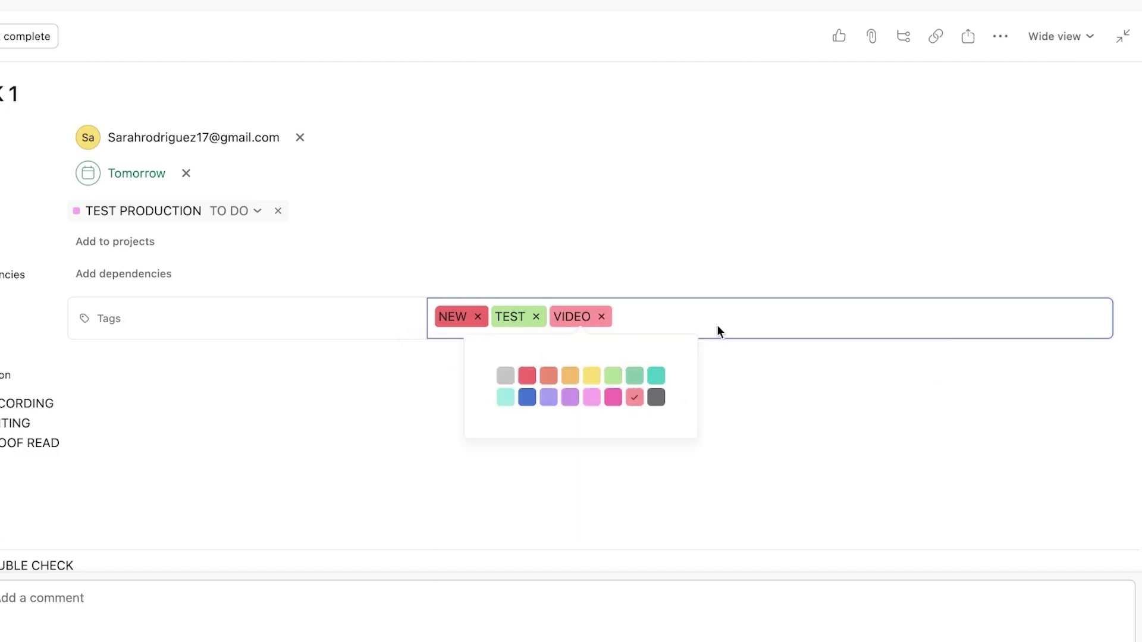
pyautogui.click(891, 179)
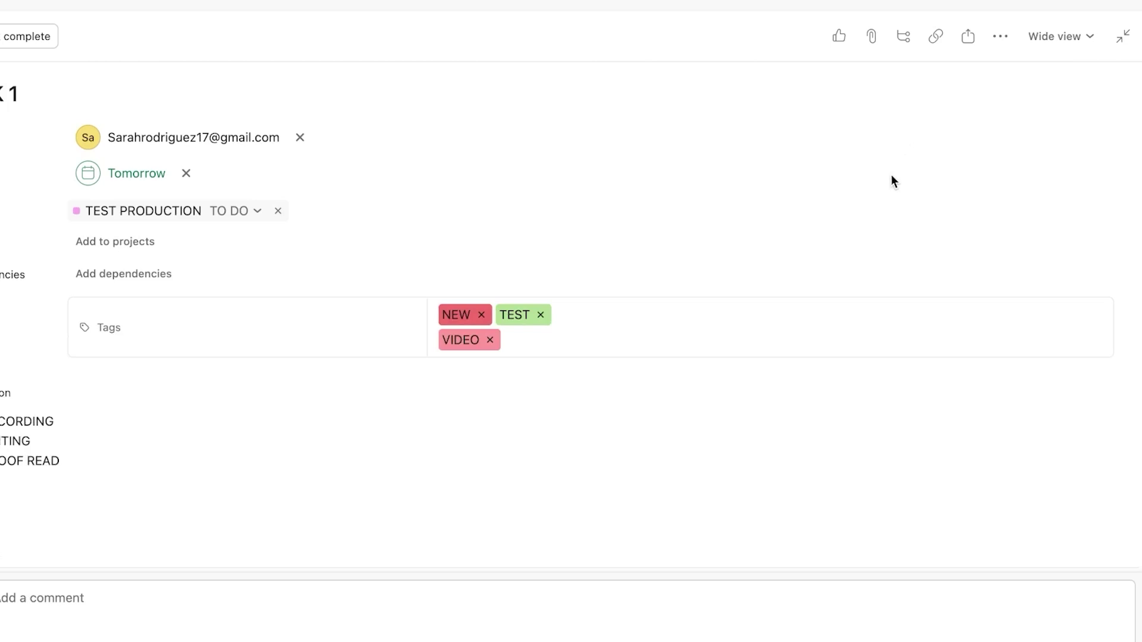
# - Check the sharing options for TASK 1, and close its full-screen details to return to the board
pyautogui.click(968, 37)
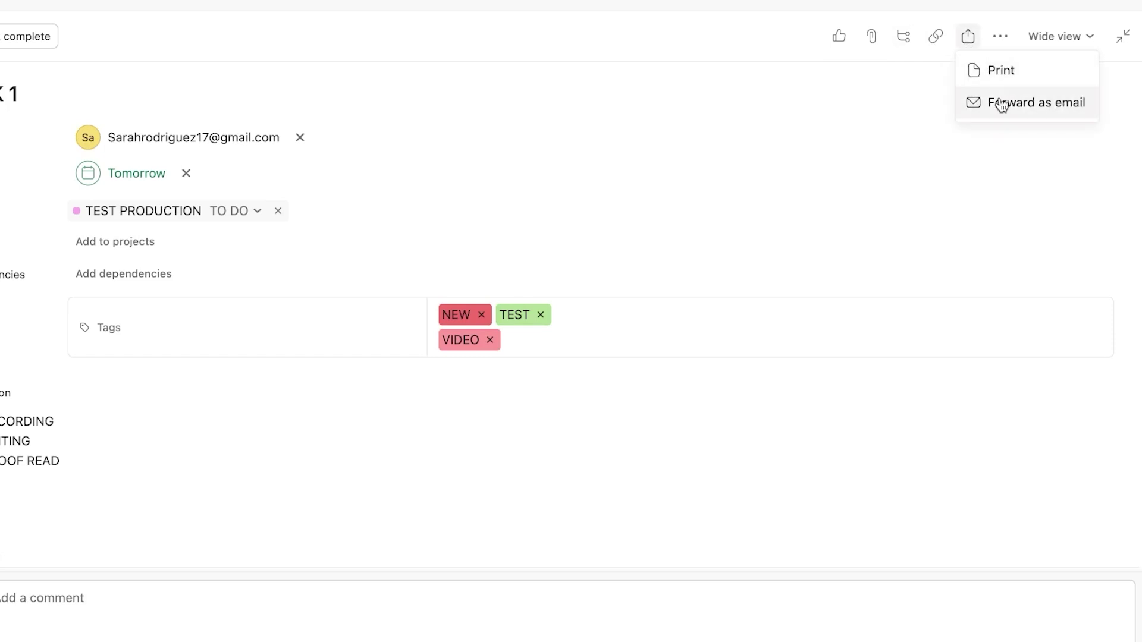
pyautogui.click(1123, 37)
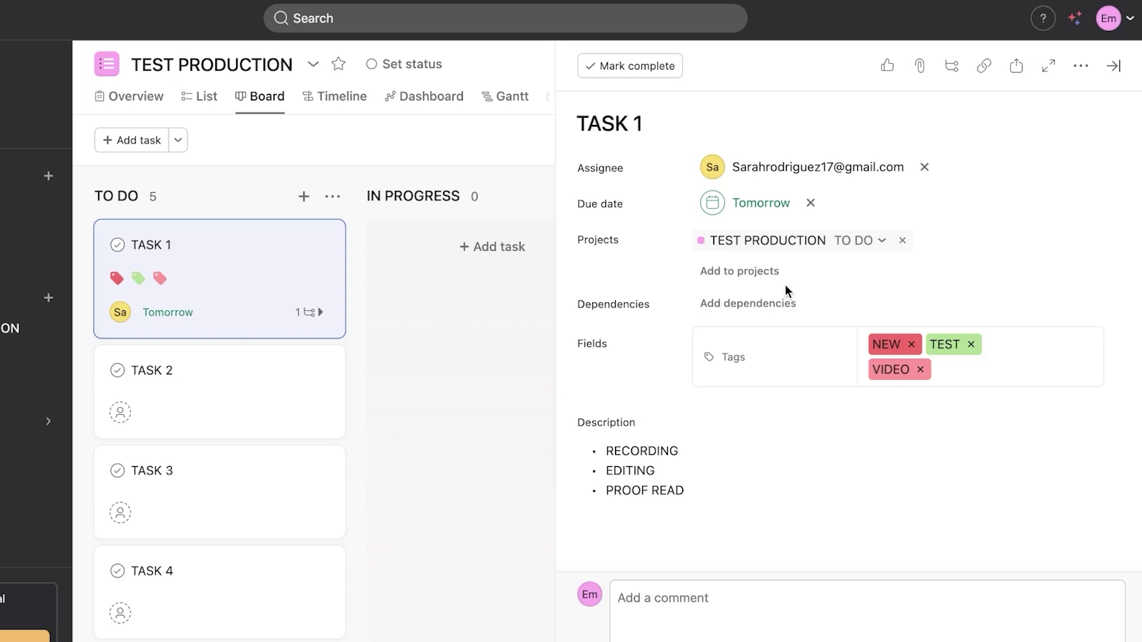
pyautogui.click(448, 352)
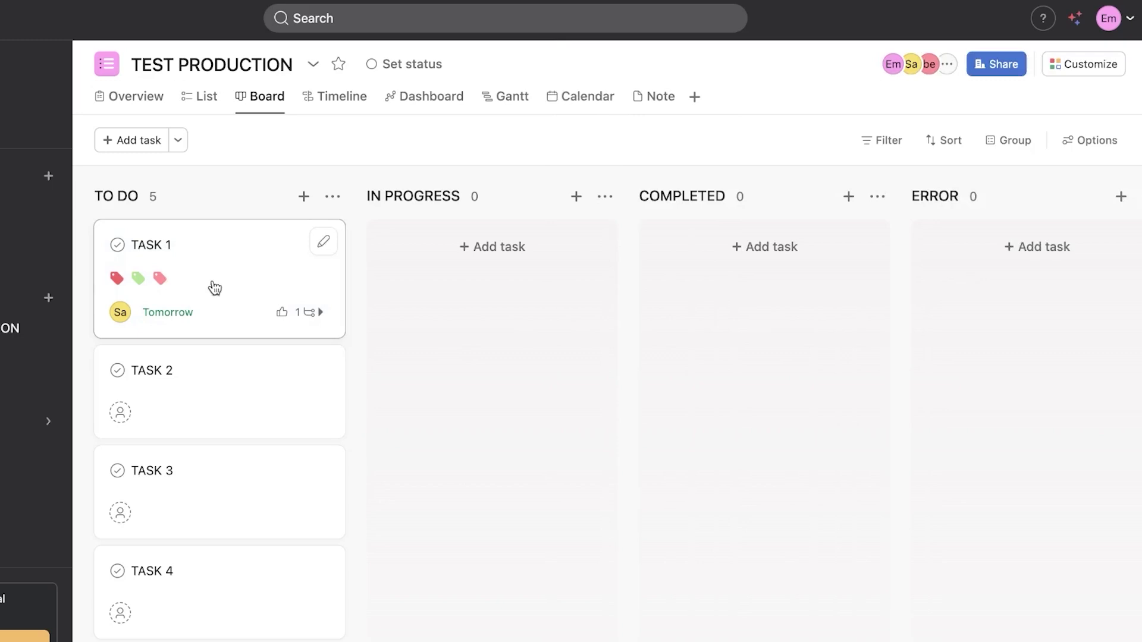
# - Assign TASK 2 to the third listed project member and TASK 3 to the member who already has TASK 1
pyautogui.click(120, 413)
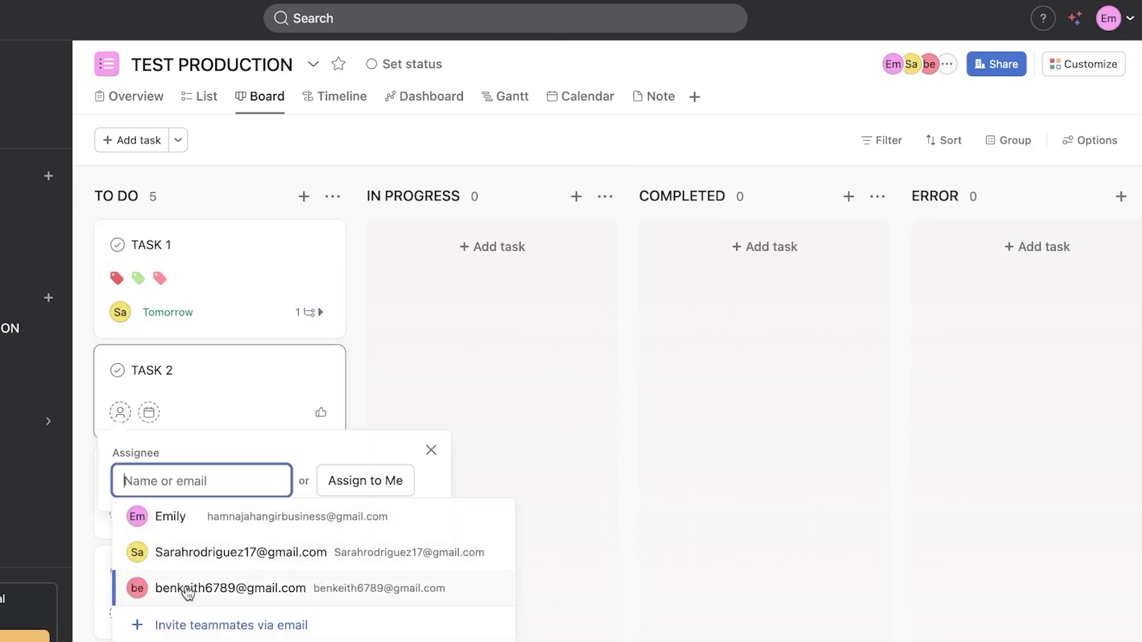
pyautogui.click(186, 589)
pyautogui.click(119, 513)
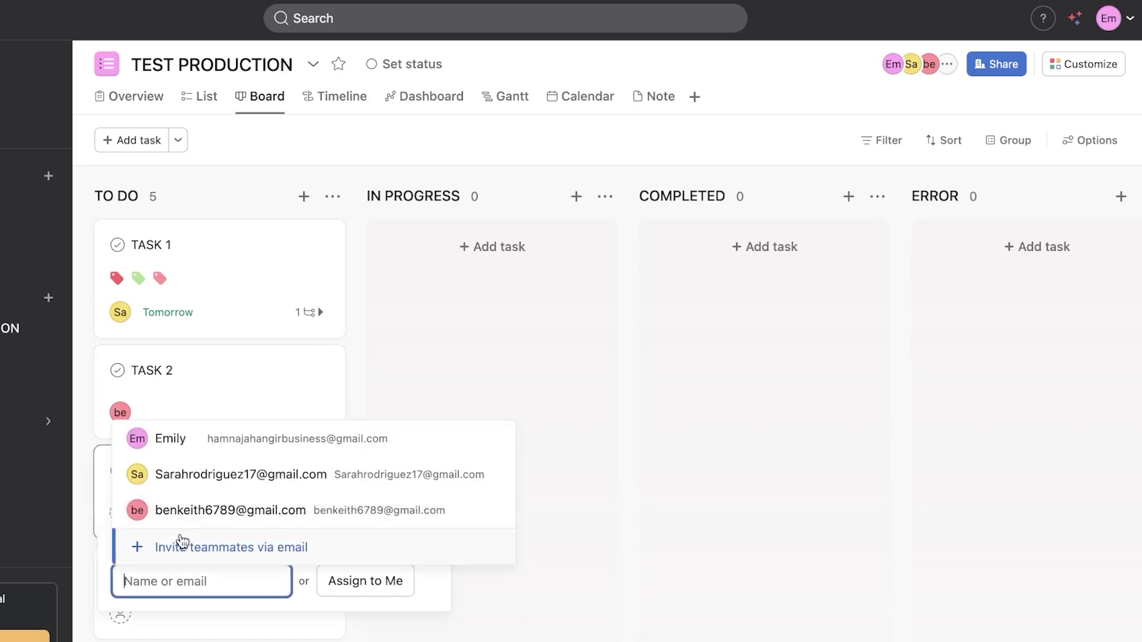
pyautogui.click(187, 476)
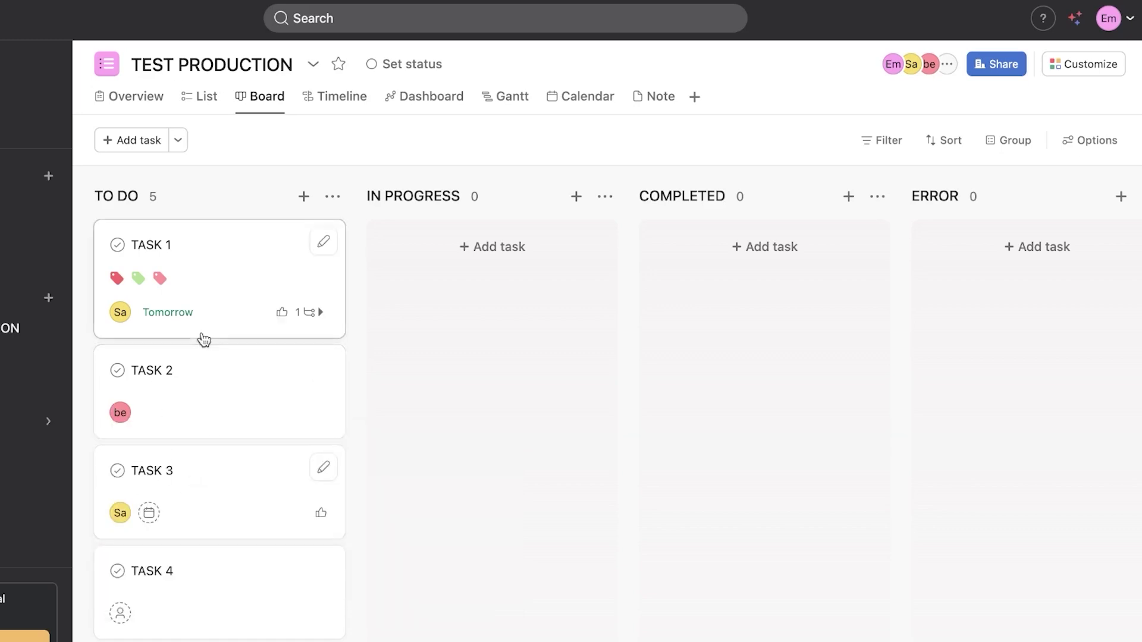
# - Set the due date of TASK 2 to April 17 and the due date of TASK 3 to April 14
pyautogui.click(150, 414)
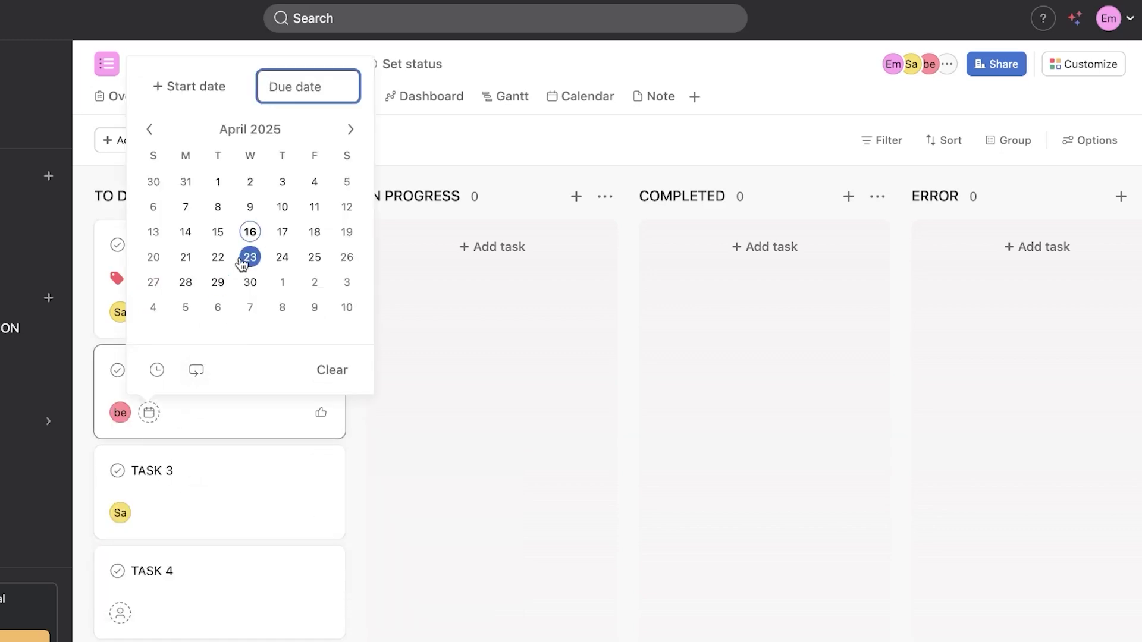
pyautogui.click(279, 235)
pyautogui.click(149, 513)
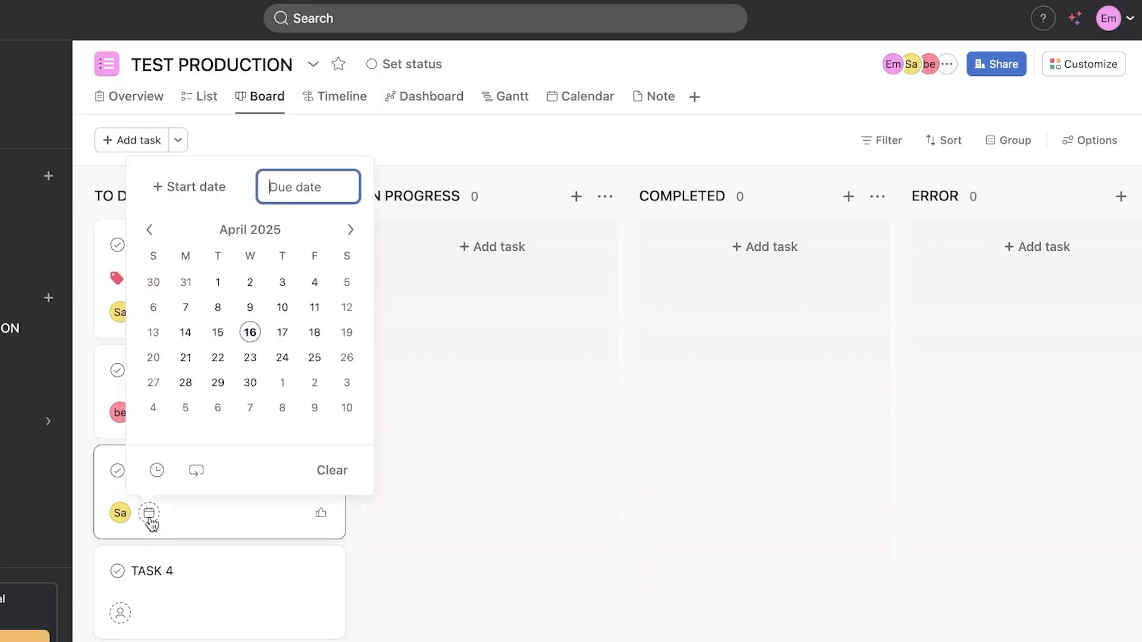
pyautogui.click(186, 334)
pyautogui.click(393, 436)
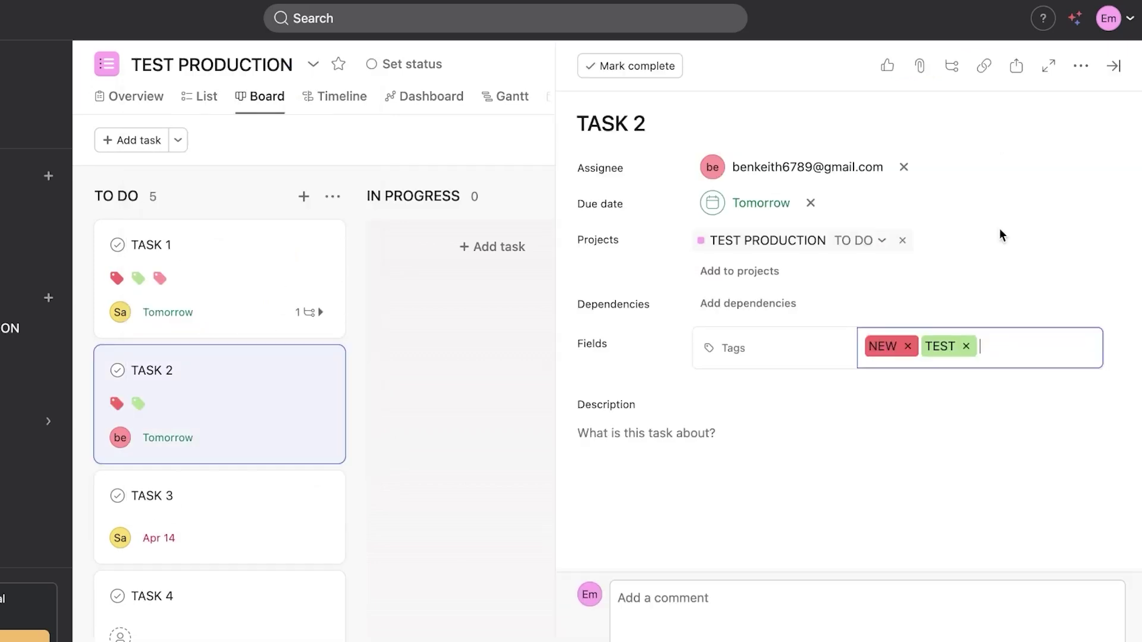
# - Examine the additional actions available for TASK 2, such as follow-up tasks, merging and converting, and close its details
pyautogui.click(1081, 65)
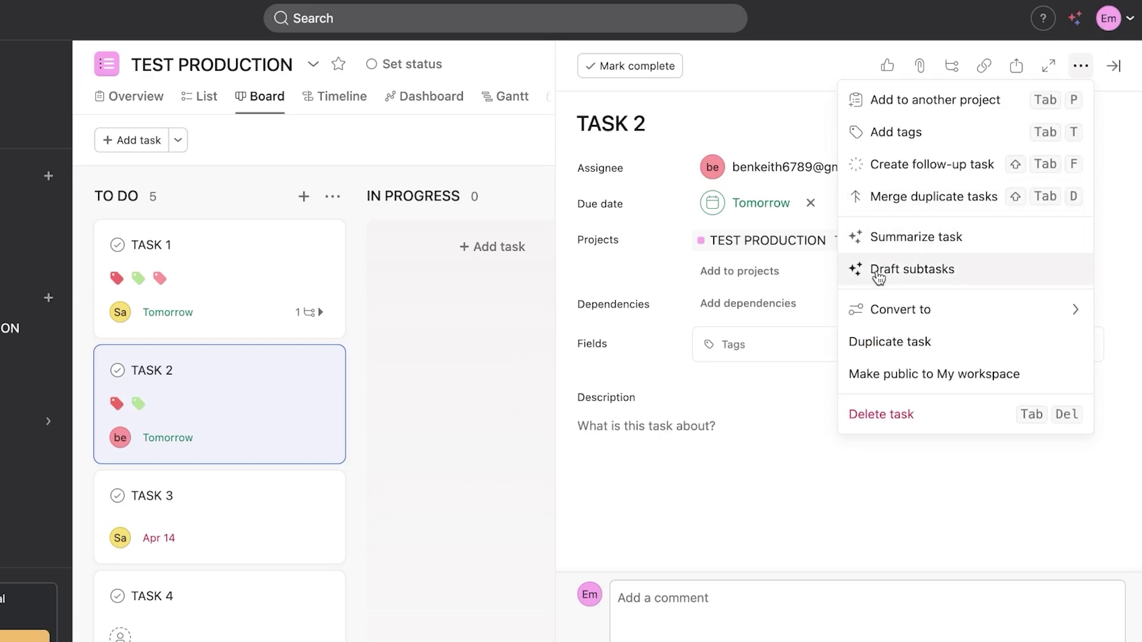
pyautogui.moveTo(873, 323)
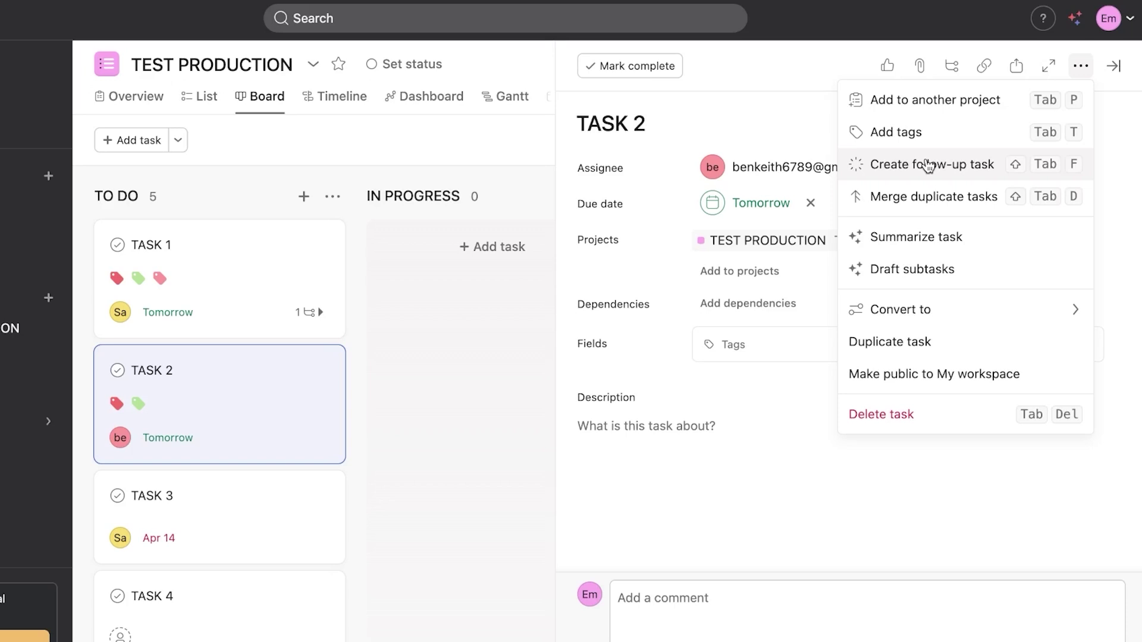
pyautogui.click(492, 473)
pyautogui.click(490, 445)
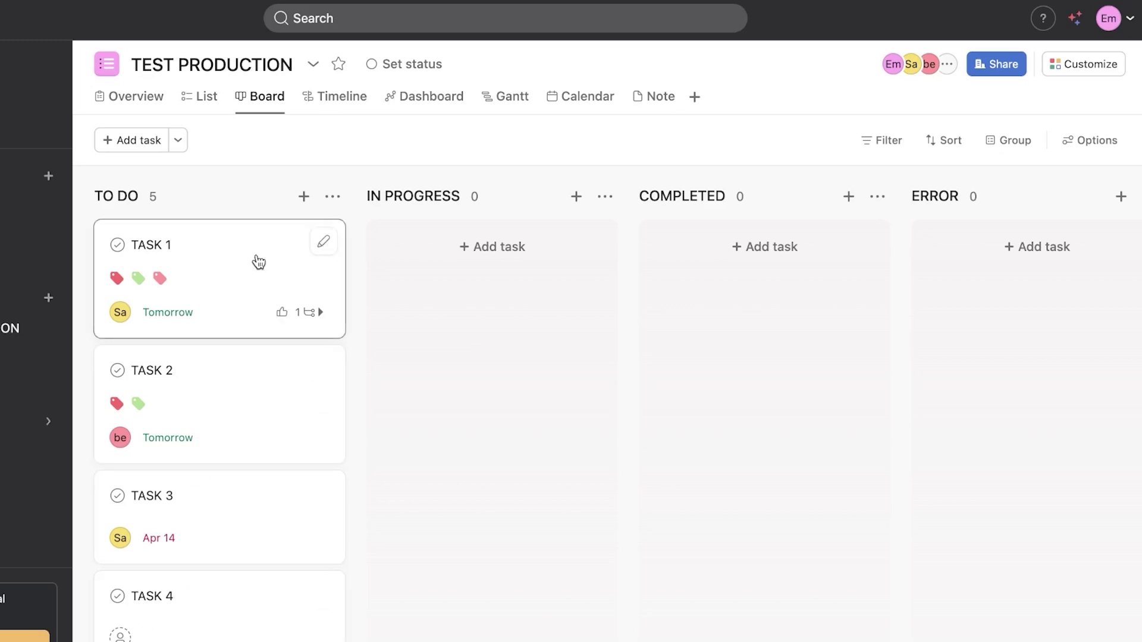
# - Move TASK 1 to the IN PROGRESS section, TASK 4 to COMPLETED and TASK 5 to ERROR on the board
pyautogui.moveTo(260, 262); pyautogui.dragTo(514, 273)
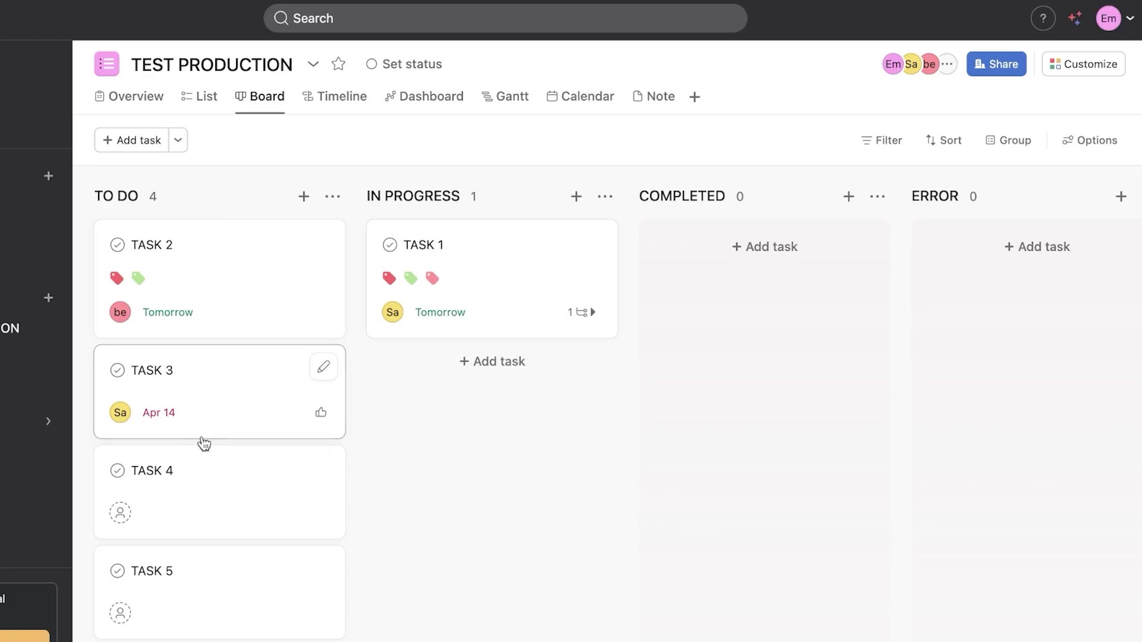
pyautogui.moveTo(191, 484); pyautogui.dragTo(757, 262)
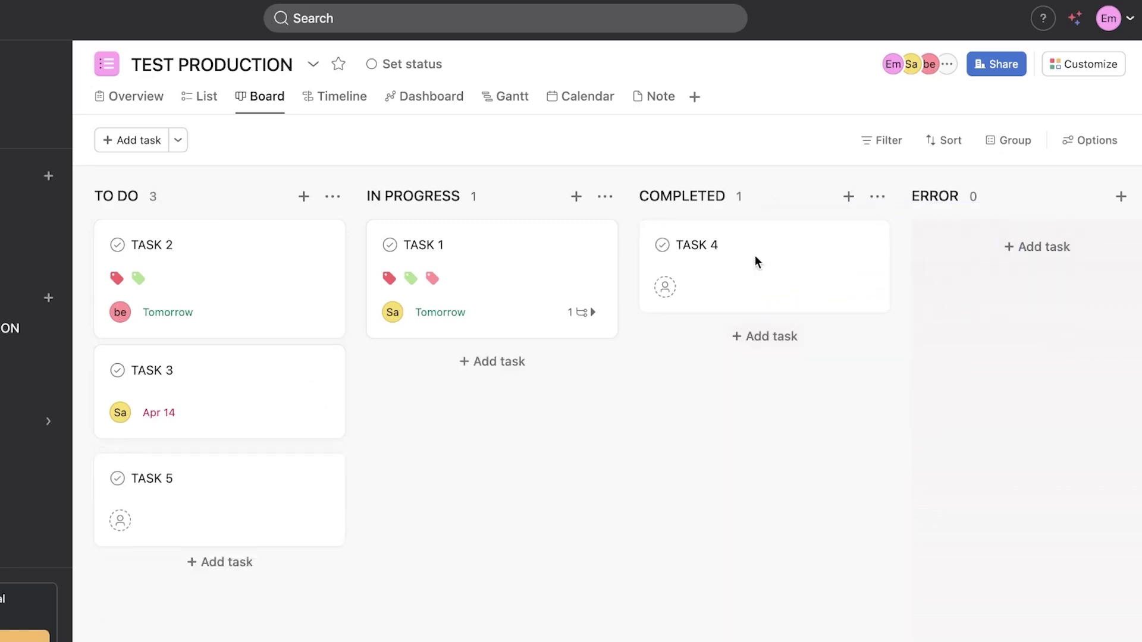
pyautogui.moveTo(238, 485); pyautogui.dragTo(993, 286)
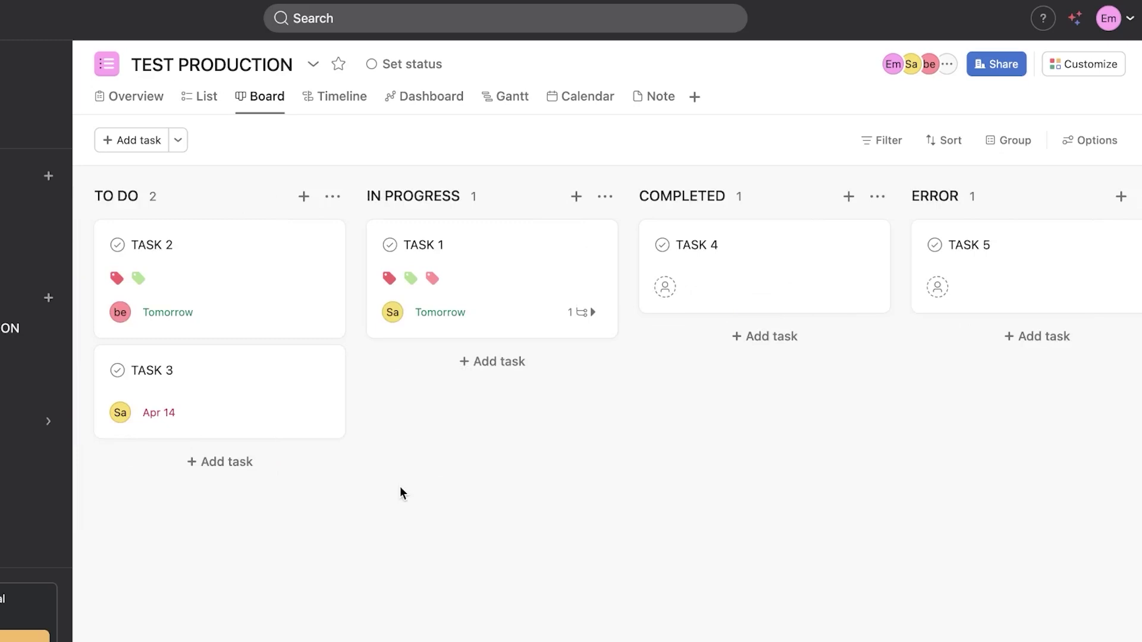
# - Review the project's tasks in the list view and on the timeline
pyautogui.click(192, 97)
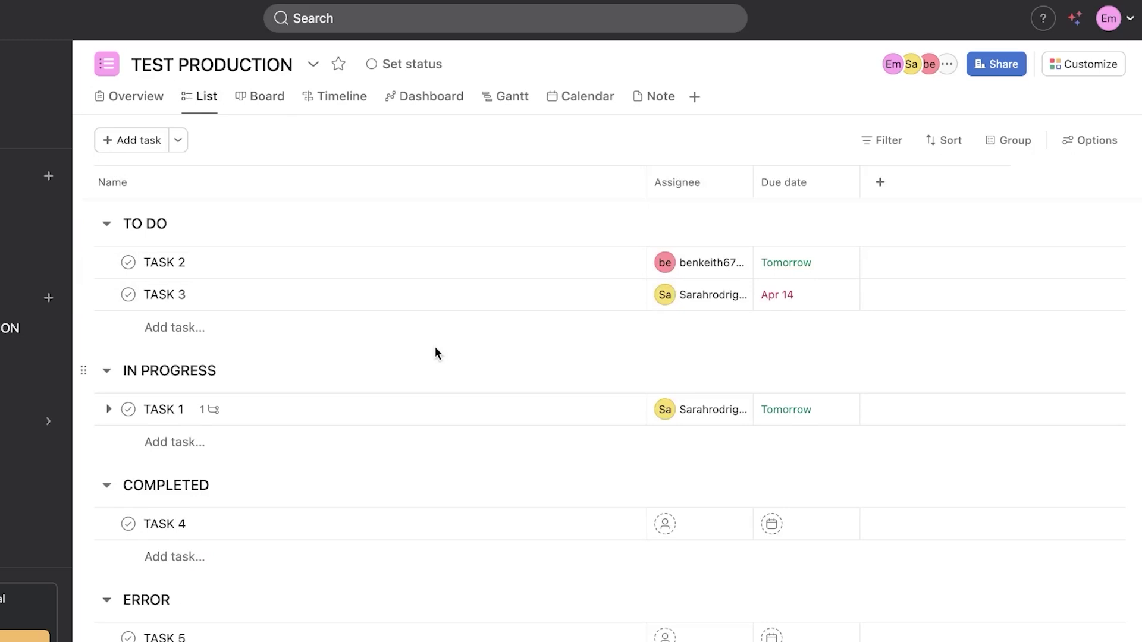
pyautogui.click(341, 100)
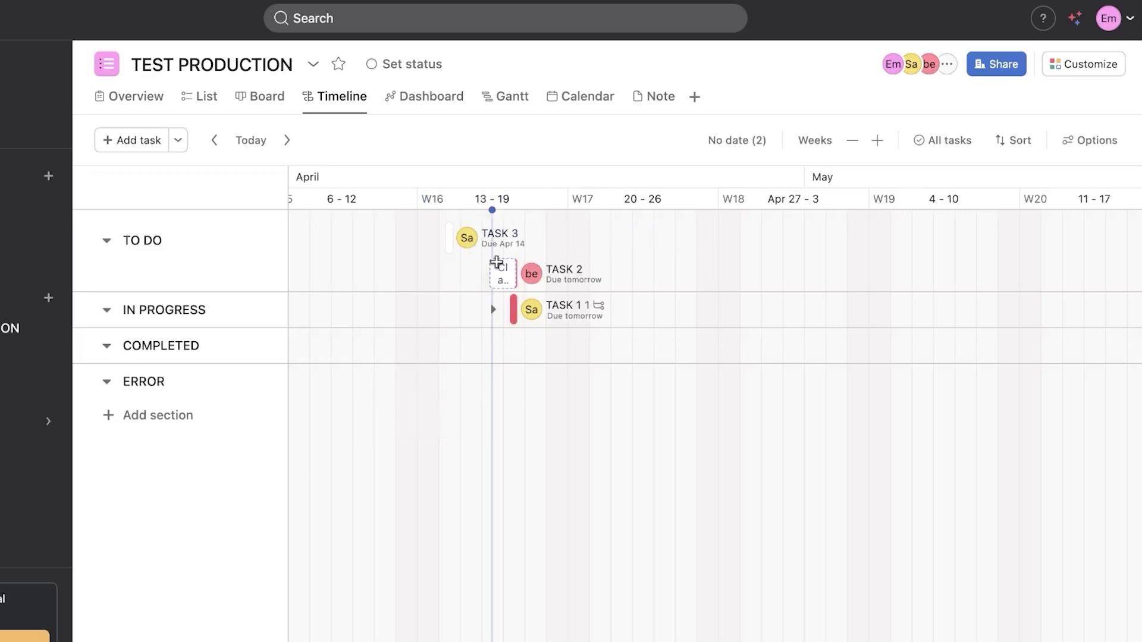
pyautogui.moveTo(513, 273); pyautogui.dragTo(514, 307)
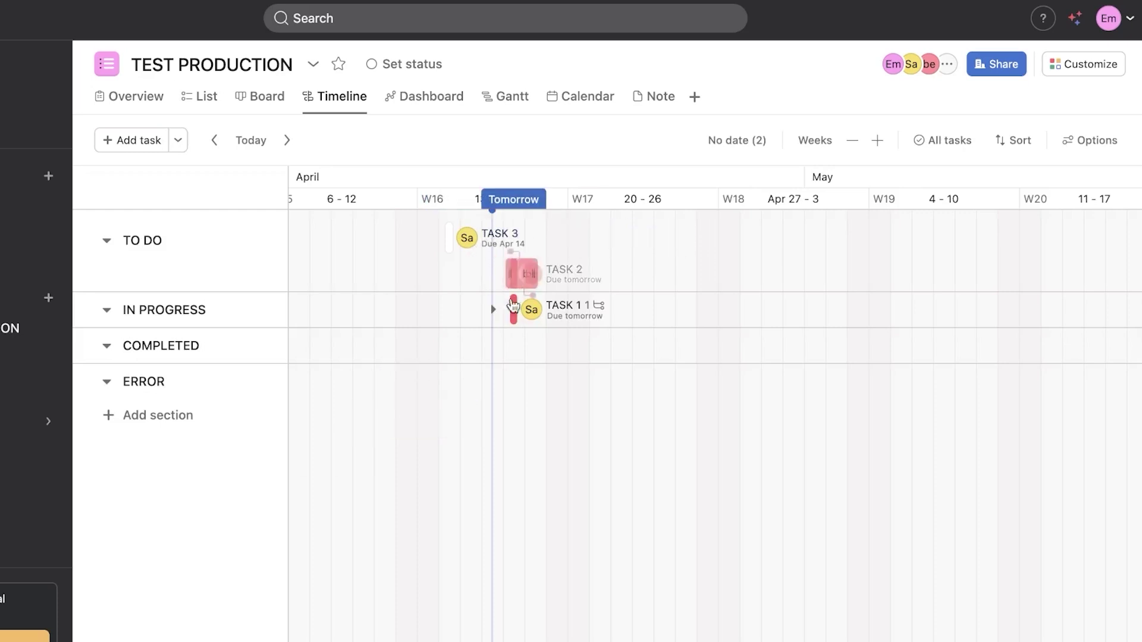
# - In the calendar view, reschedule TASK 2 to Wednesday, April 16 and add a task named TASK 6 on Friday, April 18
pyautogui.click(588, 102)
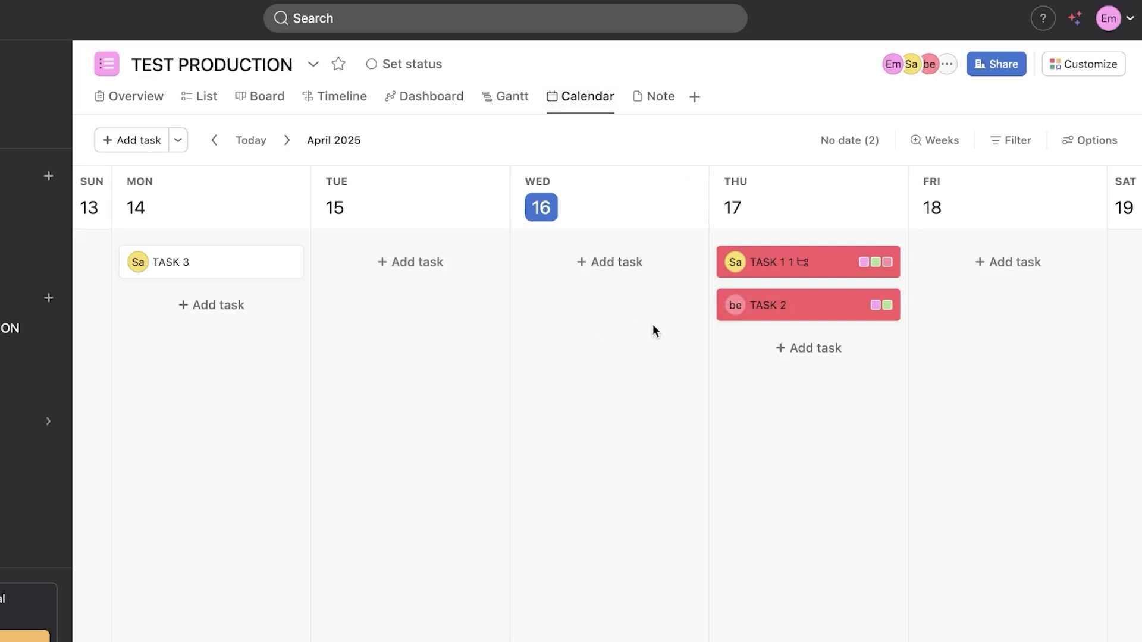
pyautogui.moveTo(829, 314); pyautogui.dragTo(676, 273)
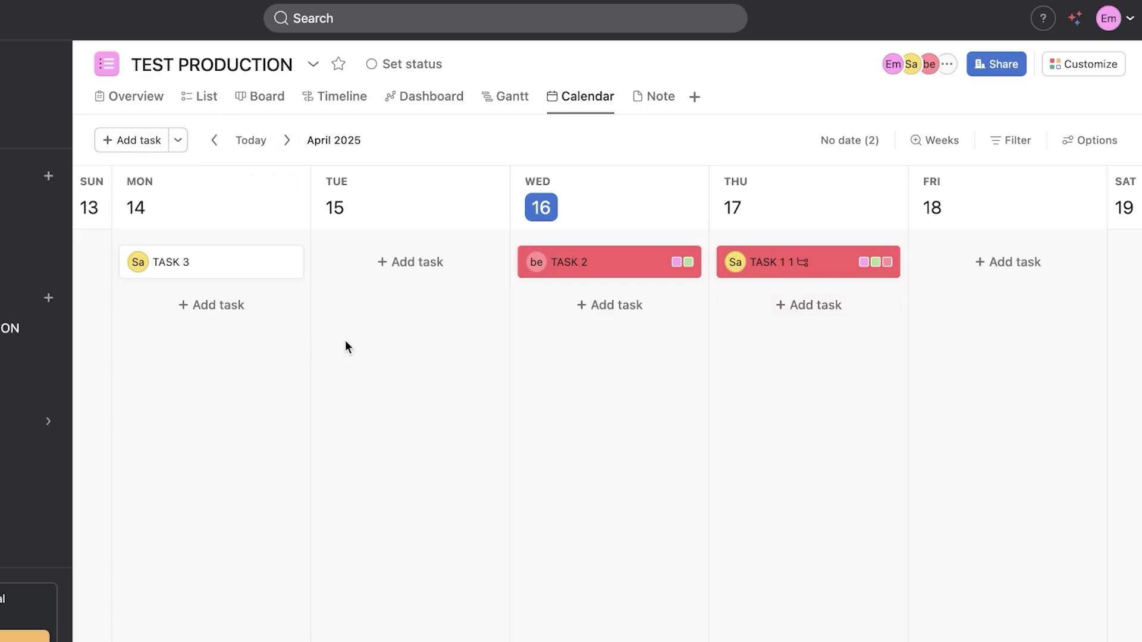
pyautogui.click(989, 263)
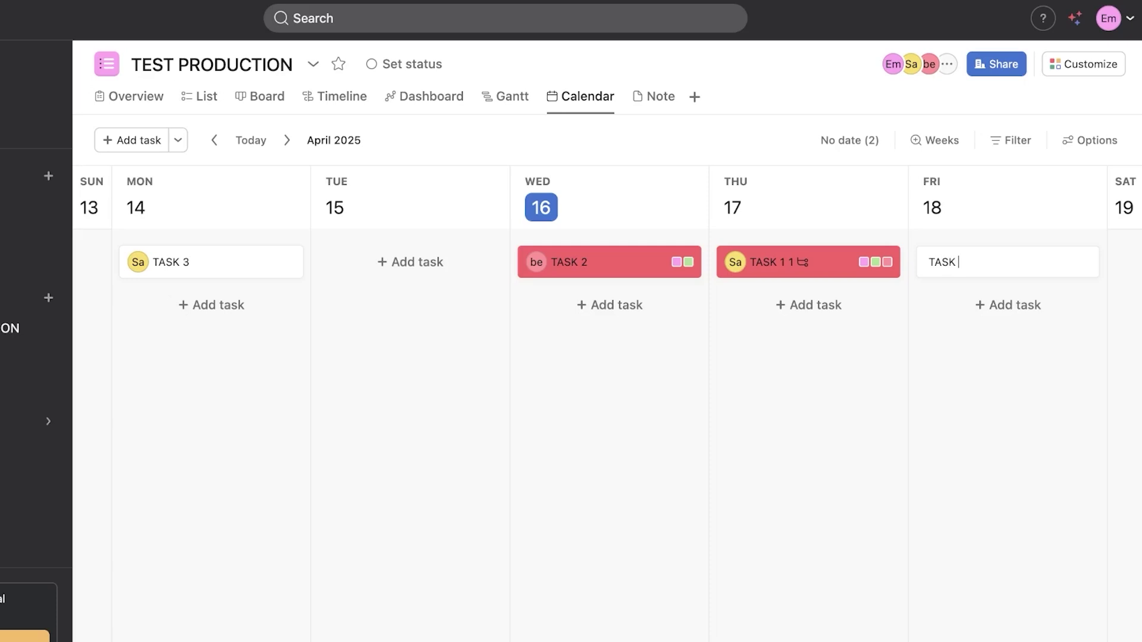
pyautogui.press('Return')
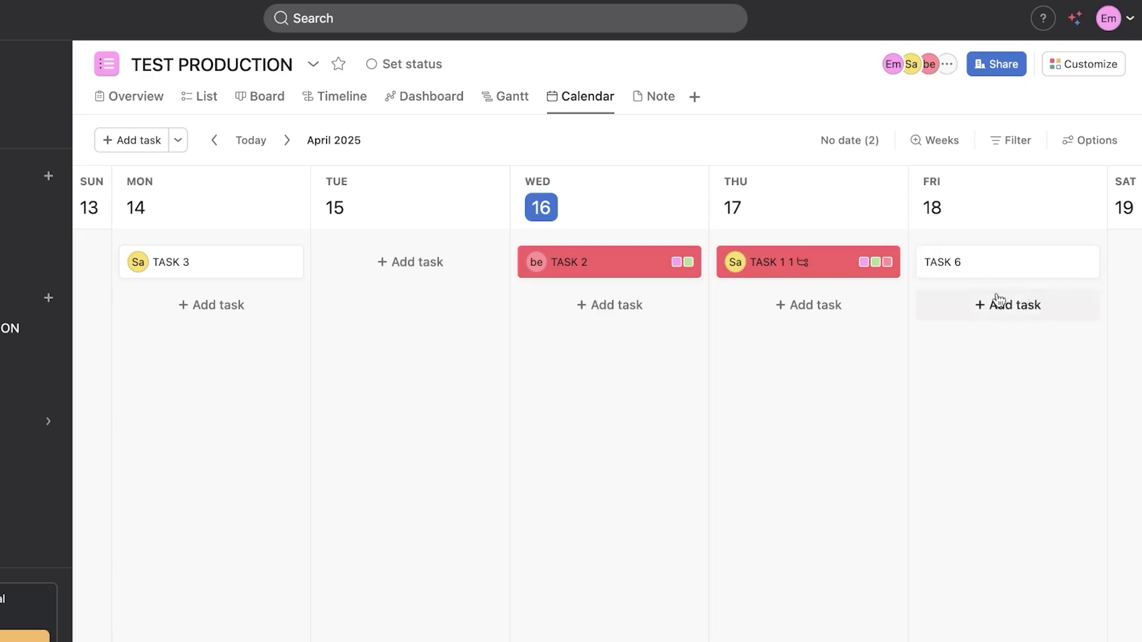
# - Give the project's note the title NEW NOTE
pyautogui.click(651, 110)
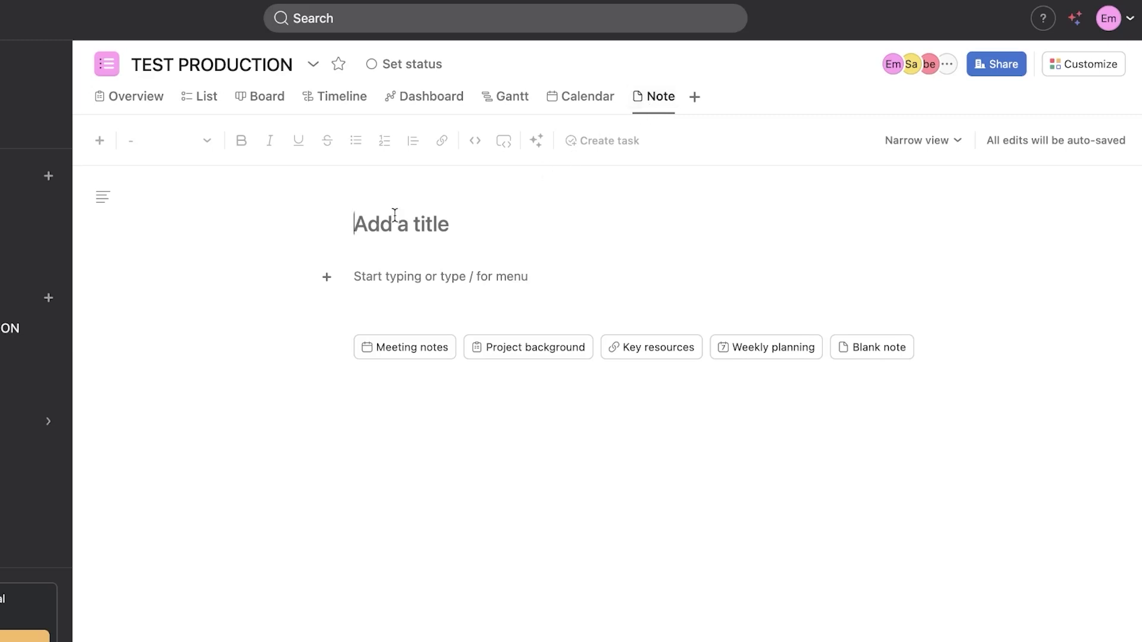
pyautogui.write('NEW NO')
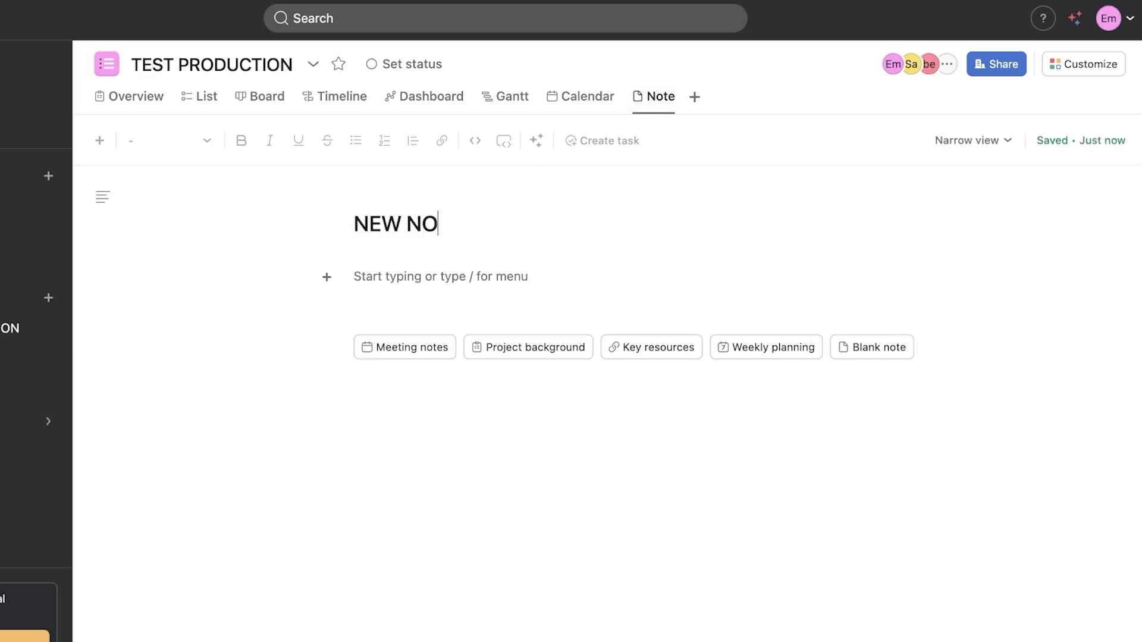
pyautogui.write('TE')
pyautogui.click(410, 275)
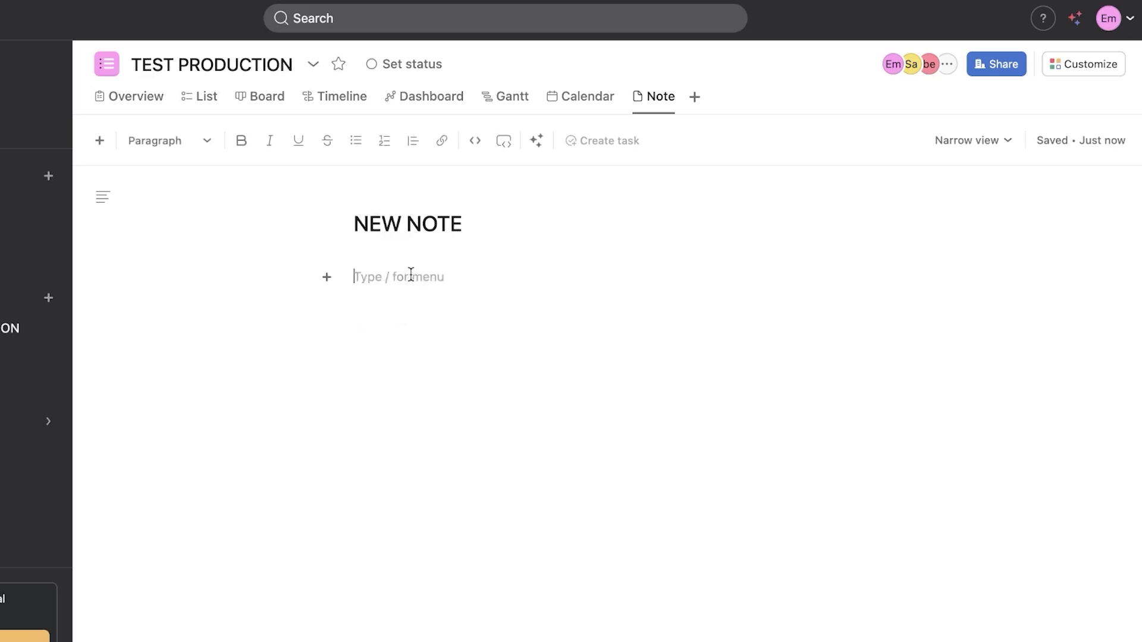
# - Examine the content types that can be inserted into the note's body
pyautogui.click(327, 277)
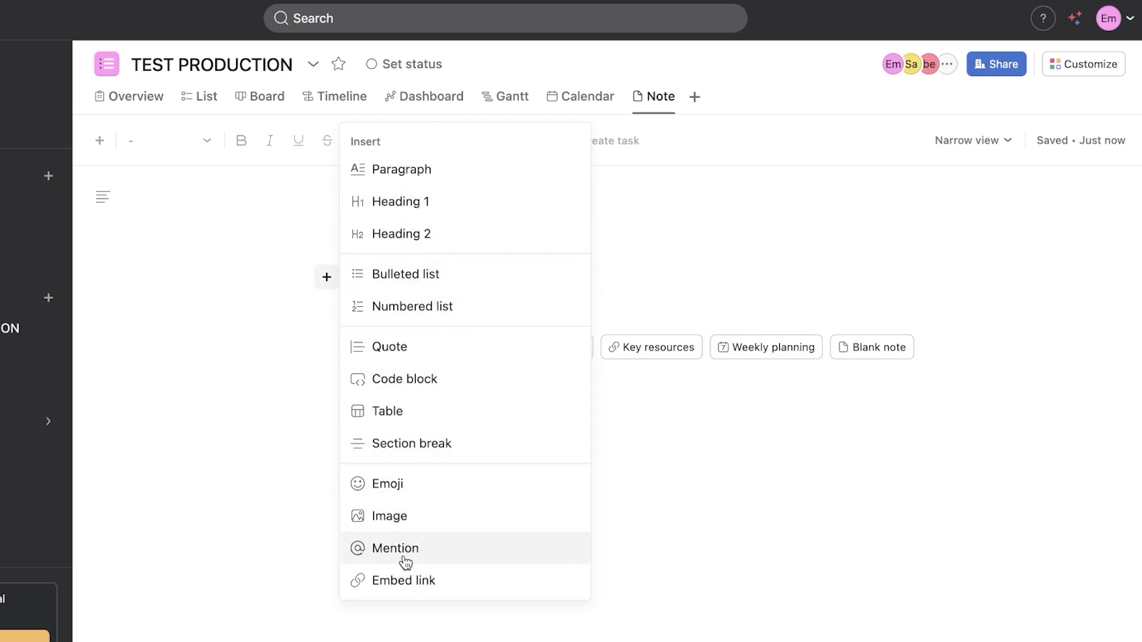
pyautogui.click(641, 423)
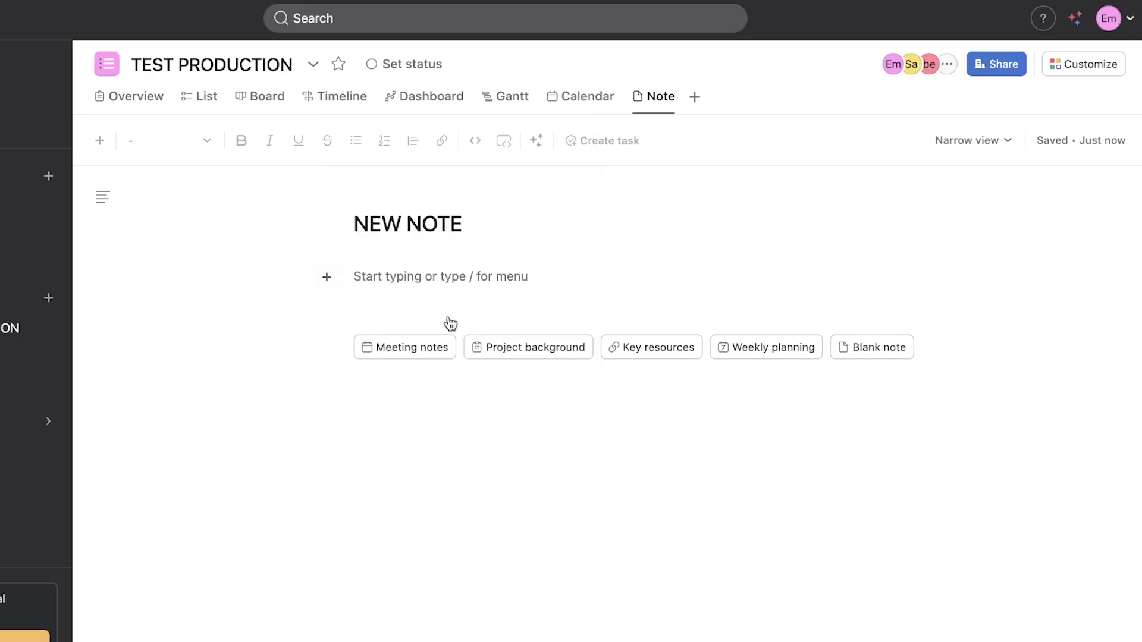
pyautogui.click(411, 280)
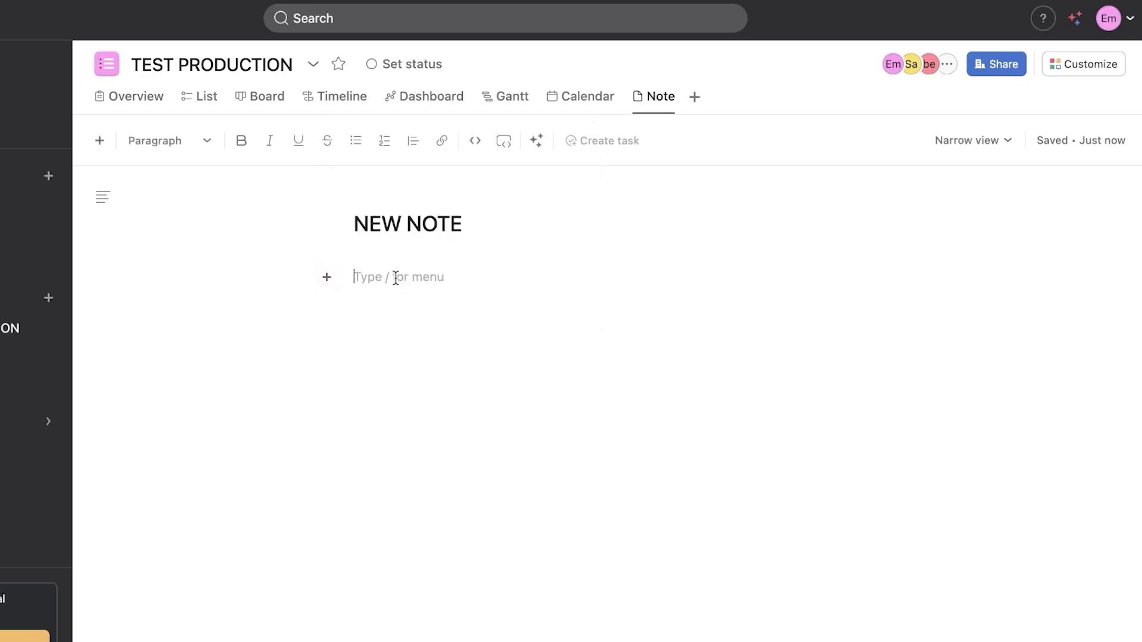
pyautogui.write('/')
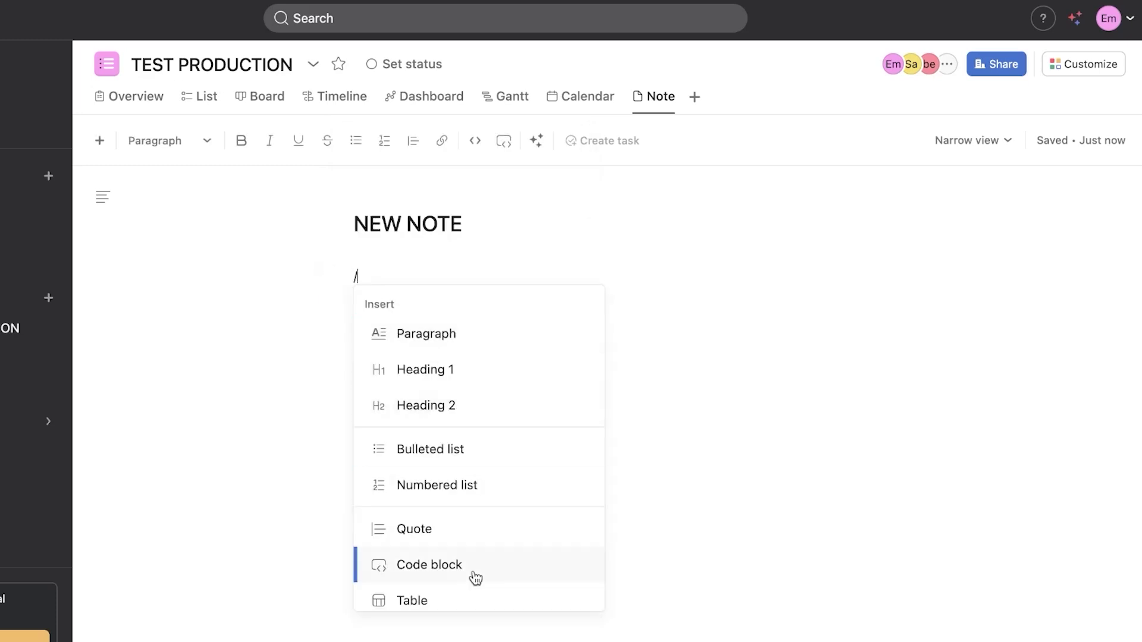
pyautogui.click(434, 327)
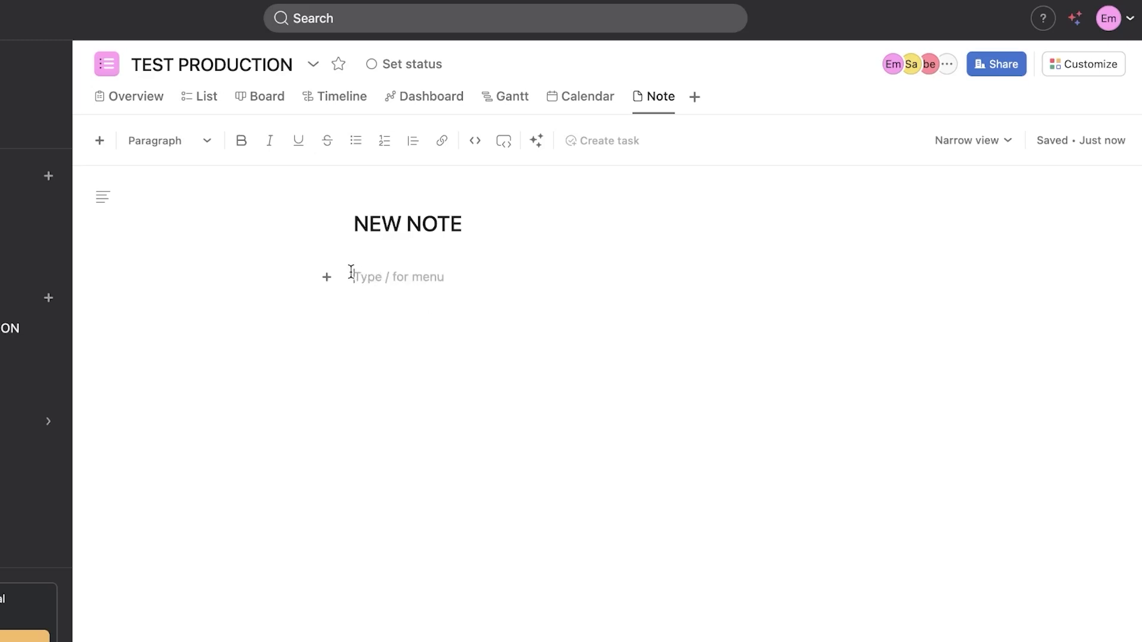
# - Fill the note's body with a line of dots followed by a bulleted list containing HHD, HD and BDCSD
pyautogui.write('.')
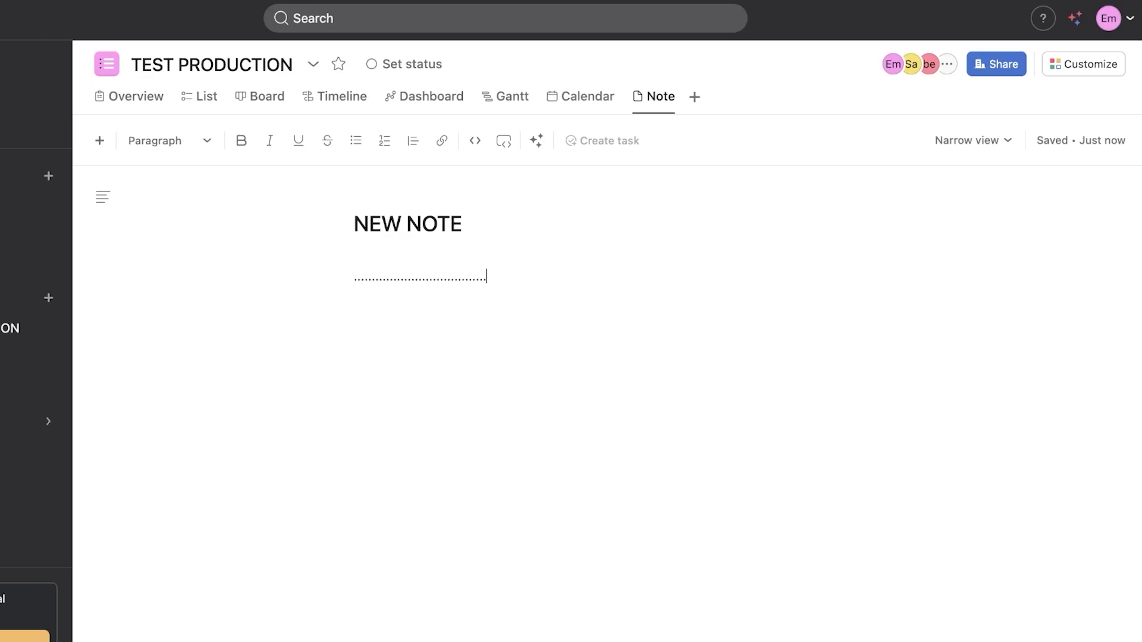
pyautogui.press('Return')
pyautogui.click(328, 306)
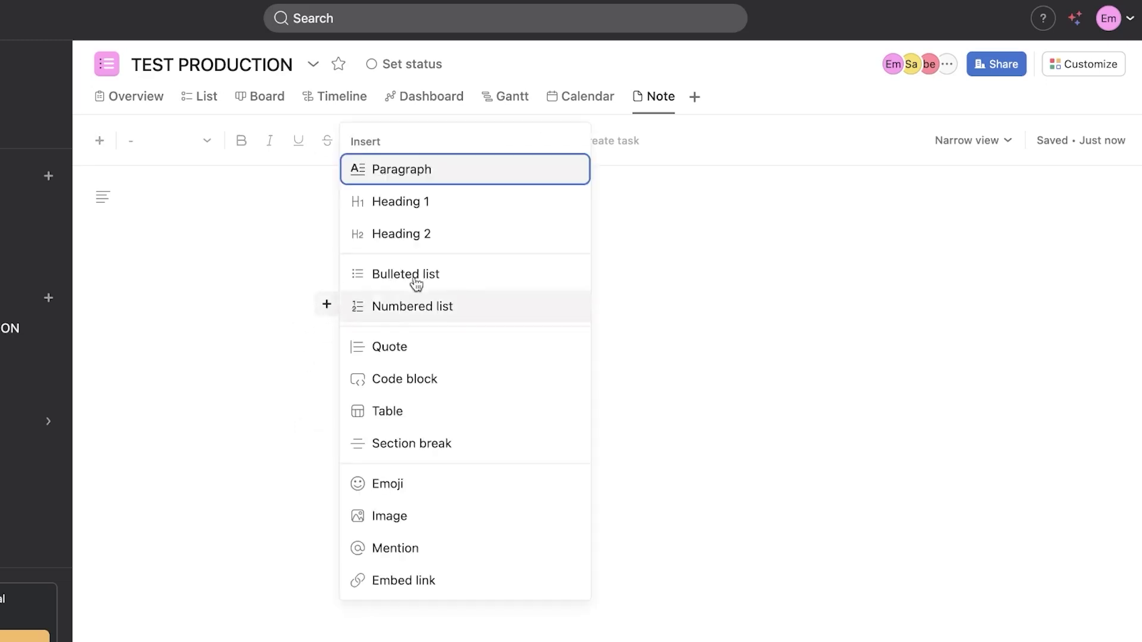
pyautogui.click(409, 285)
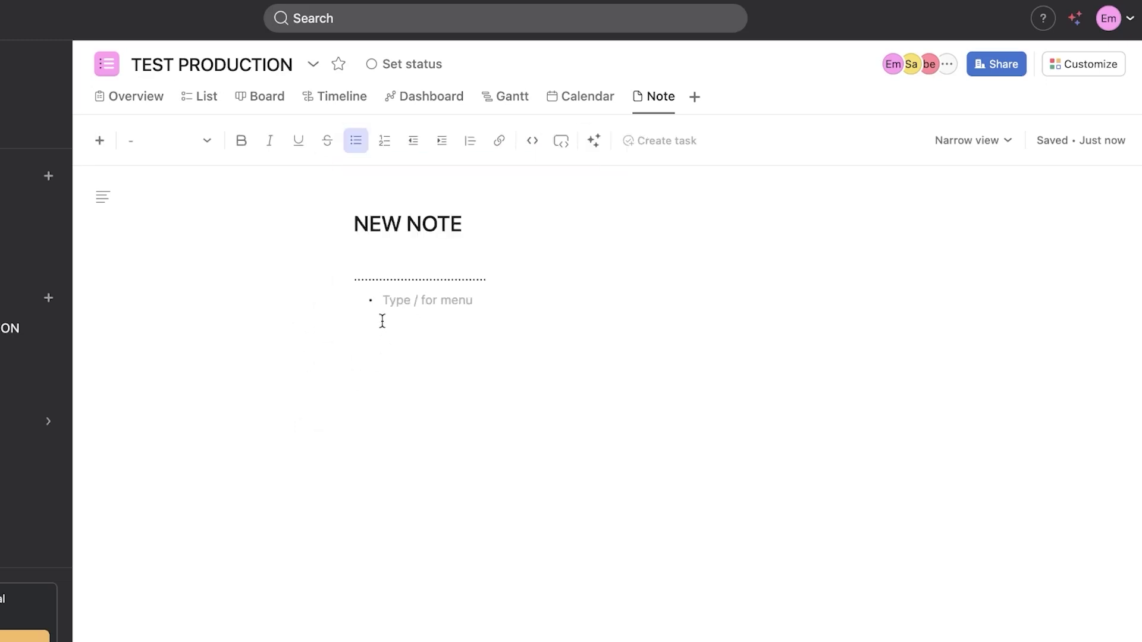
pyautogui.write('HHD')
pyautogui.press('Return')
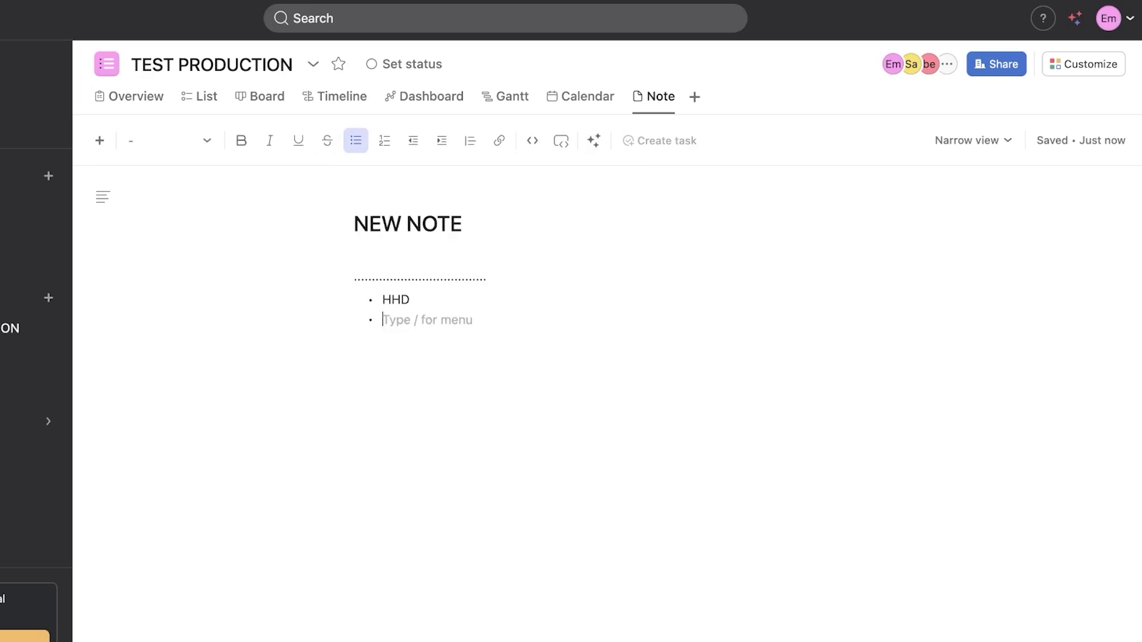
pyautogui.write('HD')
pyautogui.press('Return')
pyautogui.write('BDCSD')
pyautogui.press('Return')
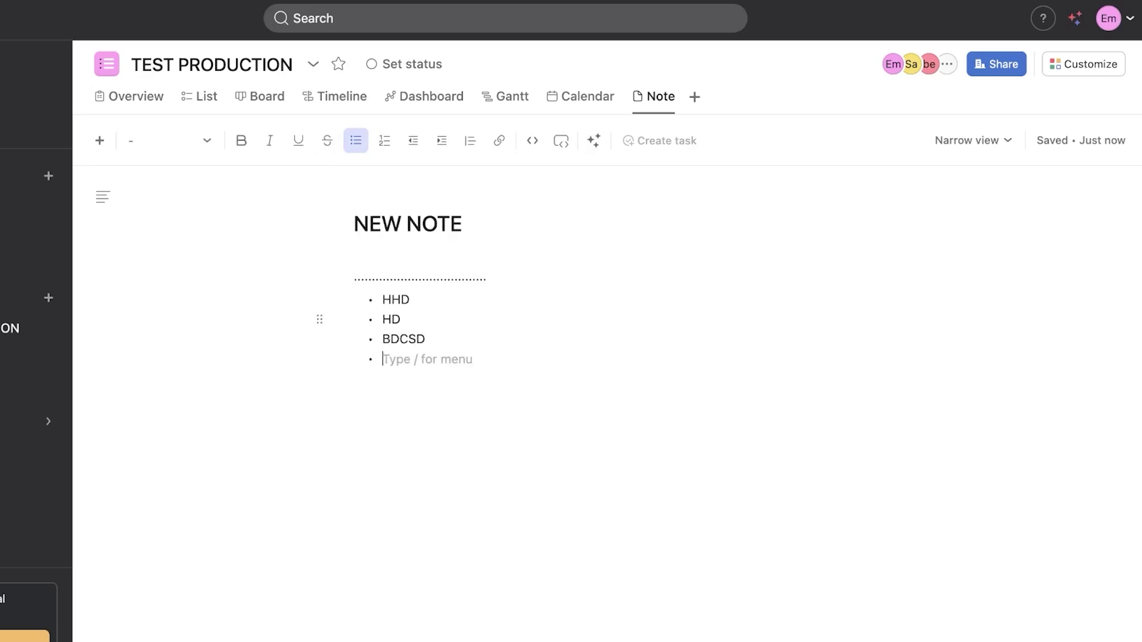
# - Add BB as the last bullet of the note's list and return to the project's board view
pyautogui.write('BB')
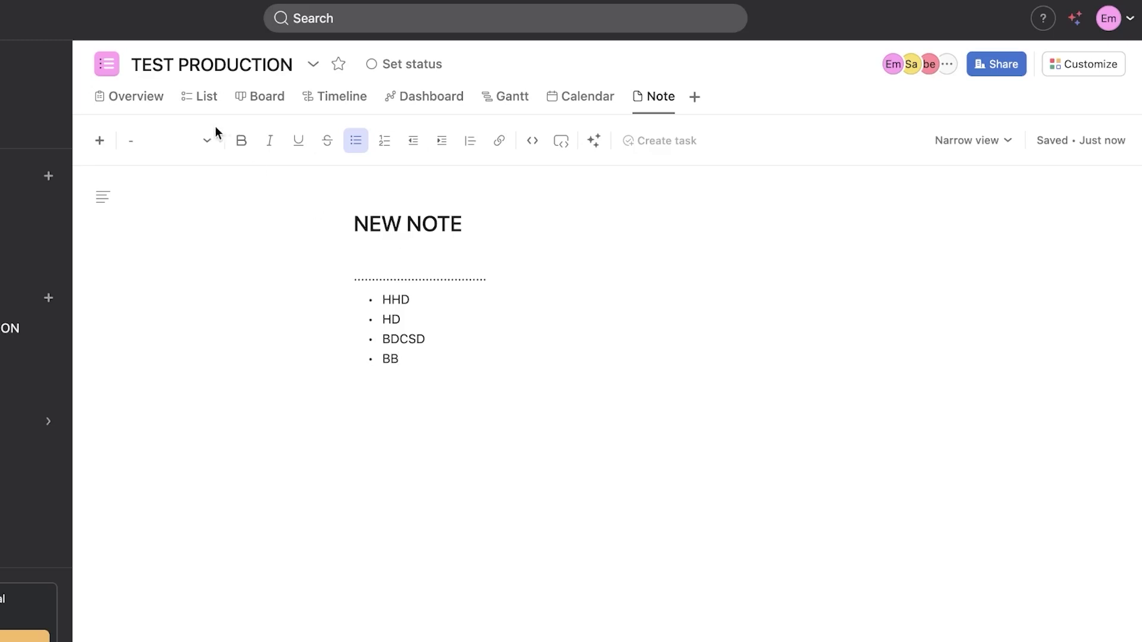
pyautogui.click(260, 99)
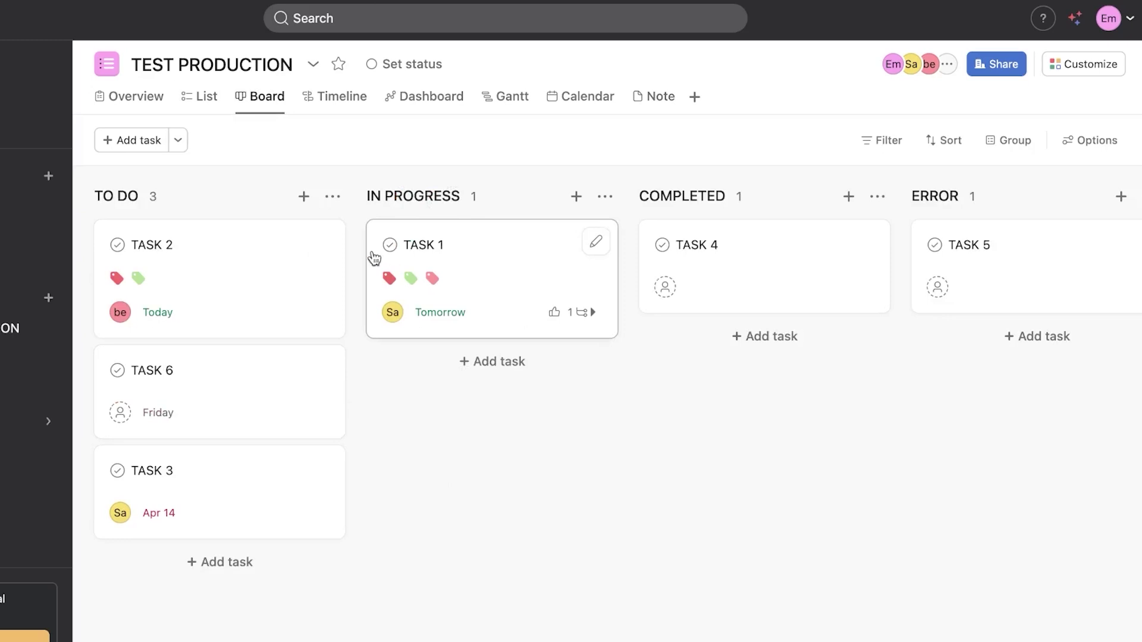
# - Examine the project's available actions, its color and icon choices, and its customization features
pyautogui.click(307, 70)
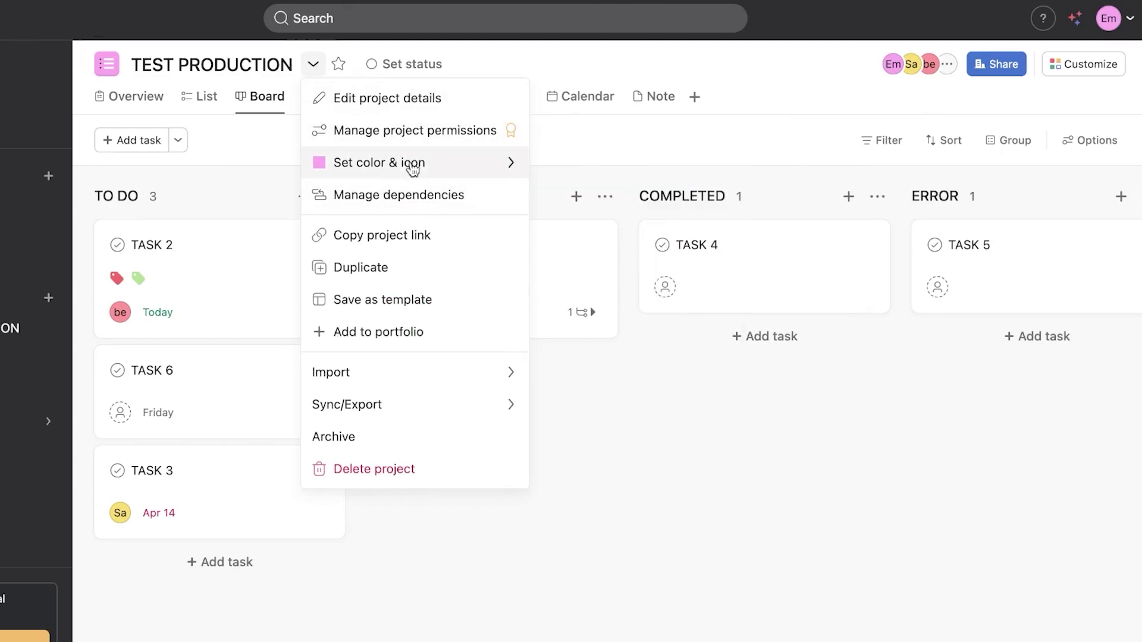
pyautogui.moveTo(411, 181)
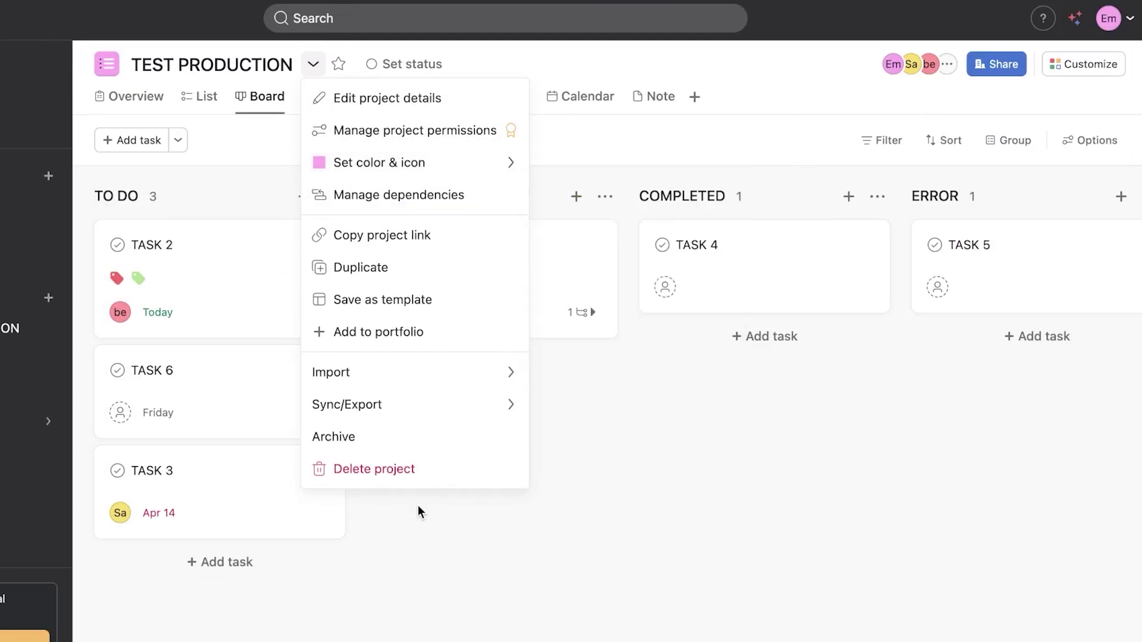
pyautogui.click(416, 558)
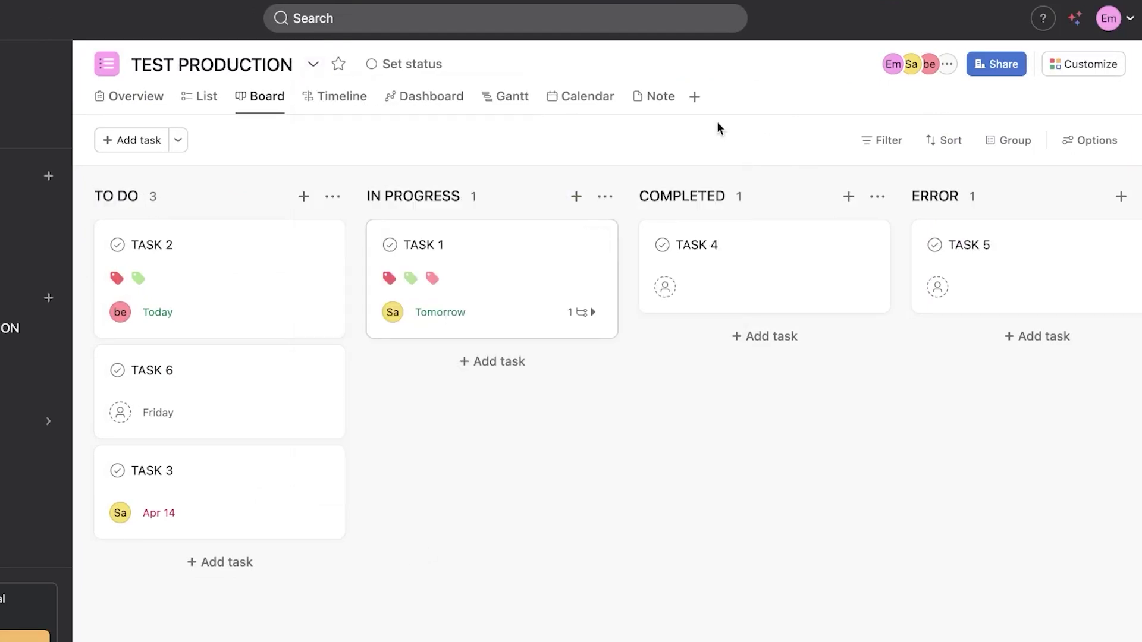
pyautogui.click(313, 64)
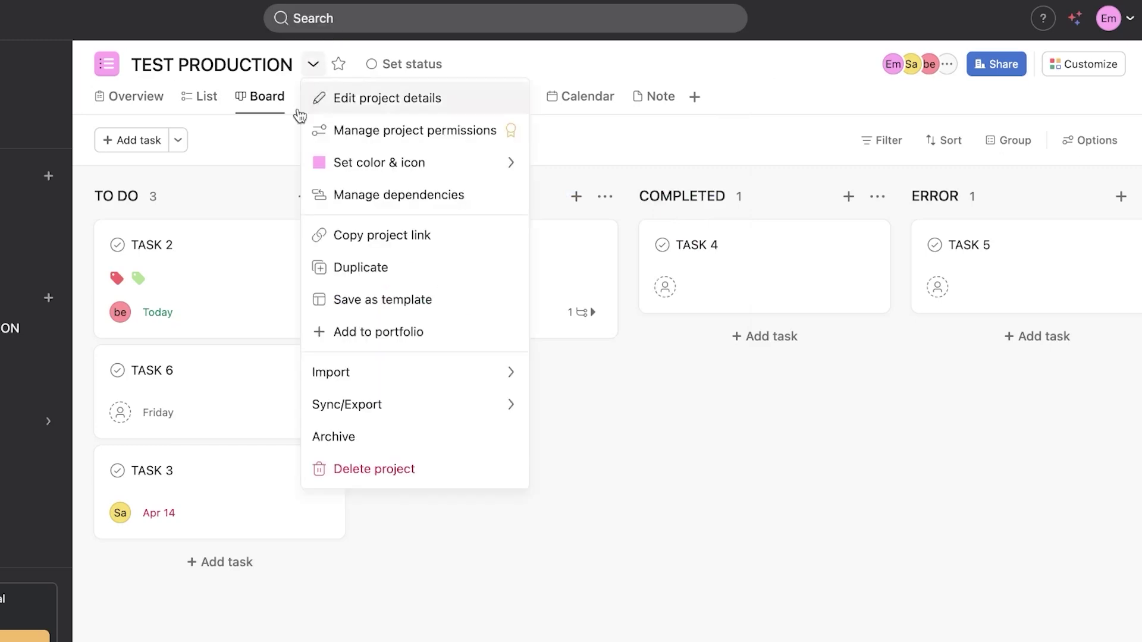
pyautogui.moveTo(426, 168)
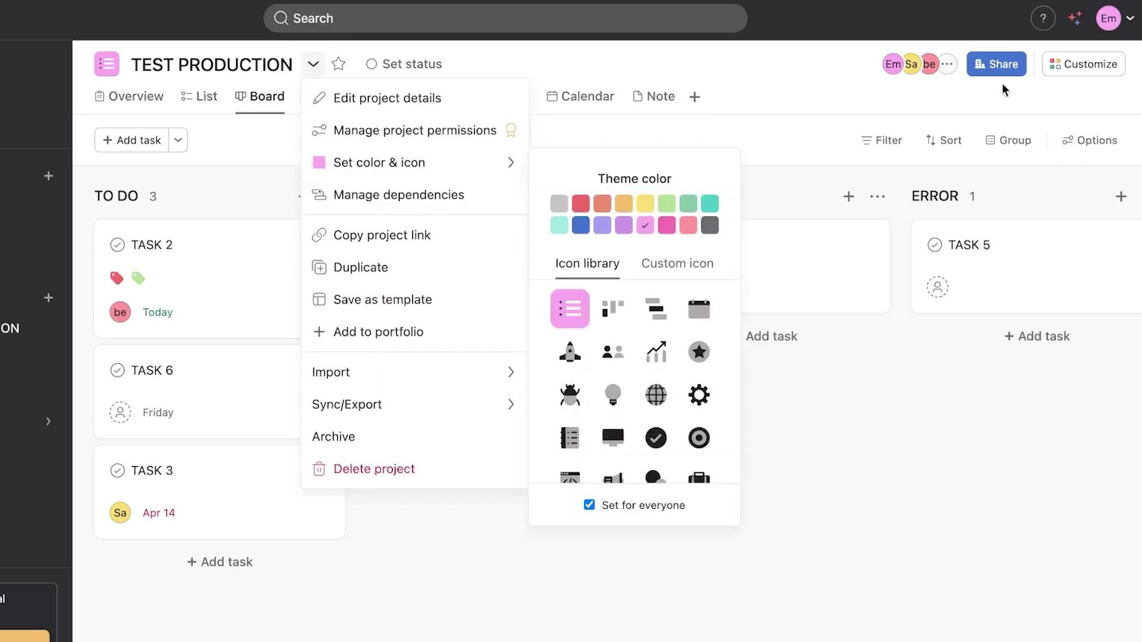
pyautogui.click(1064, 63)
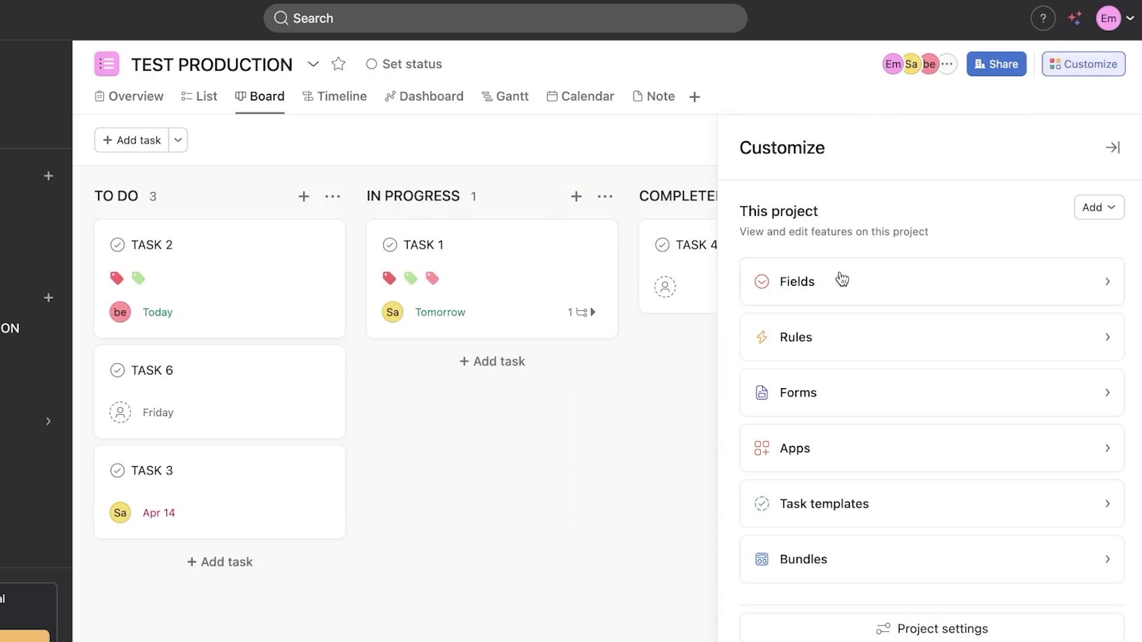
pyautogui.click(630, 478)
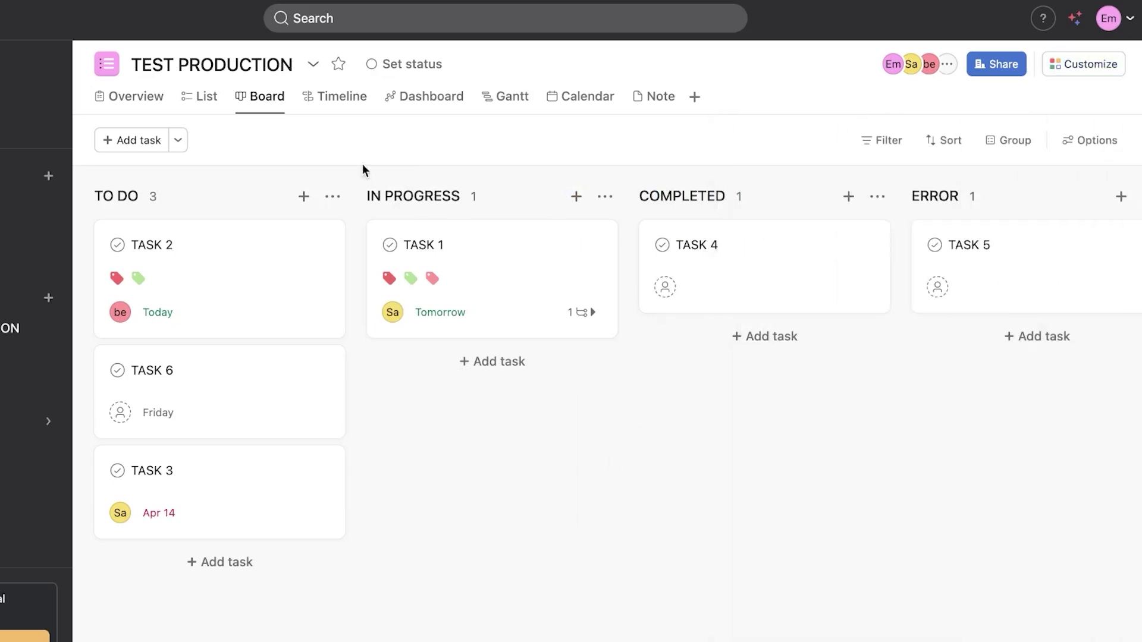
# - Set the project's theme color to red and its icon to the light bulb
pyautogui.click(313, 64)
pyautogui.moveTo(302, 165)
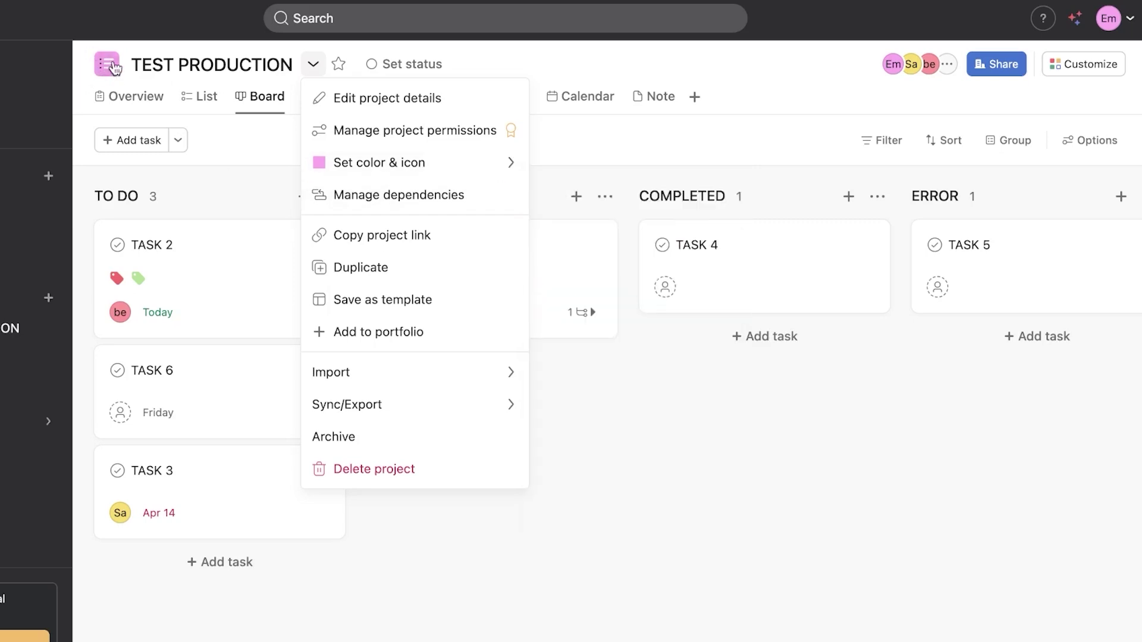
pyautogui.moveTo(462, 163)
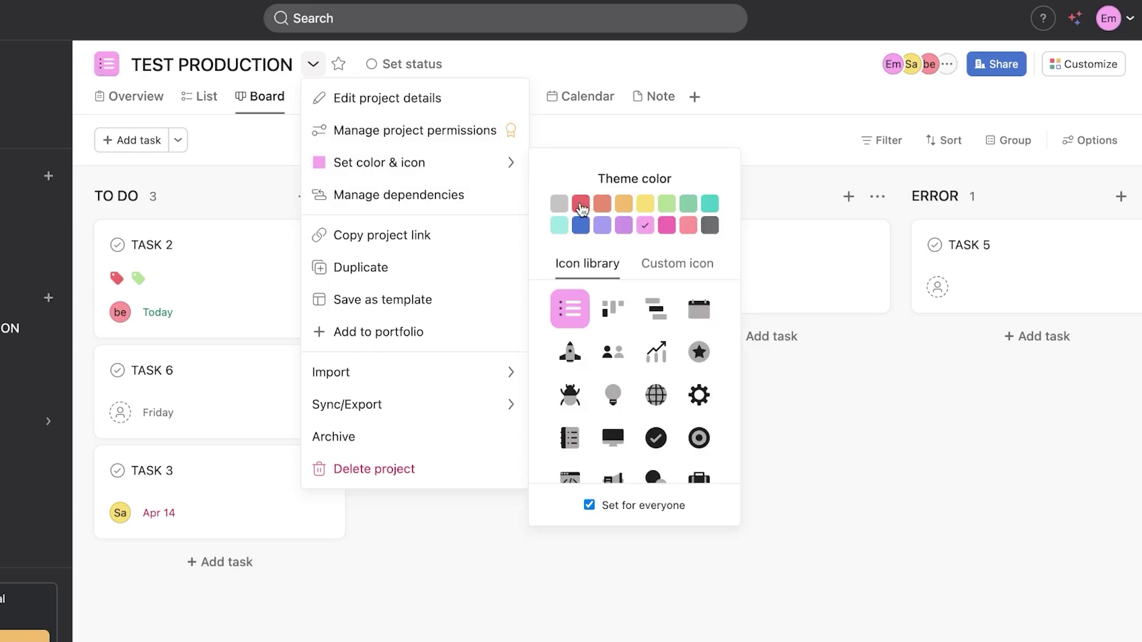
pyautogui.click(581, 203)
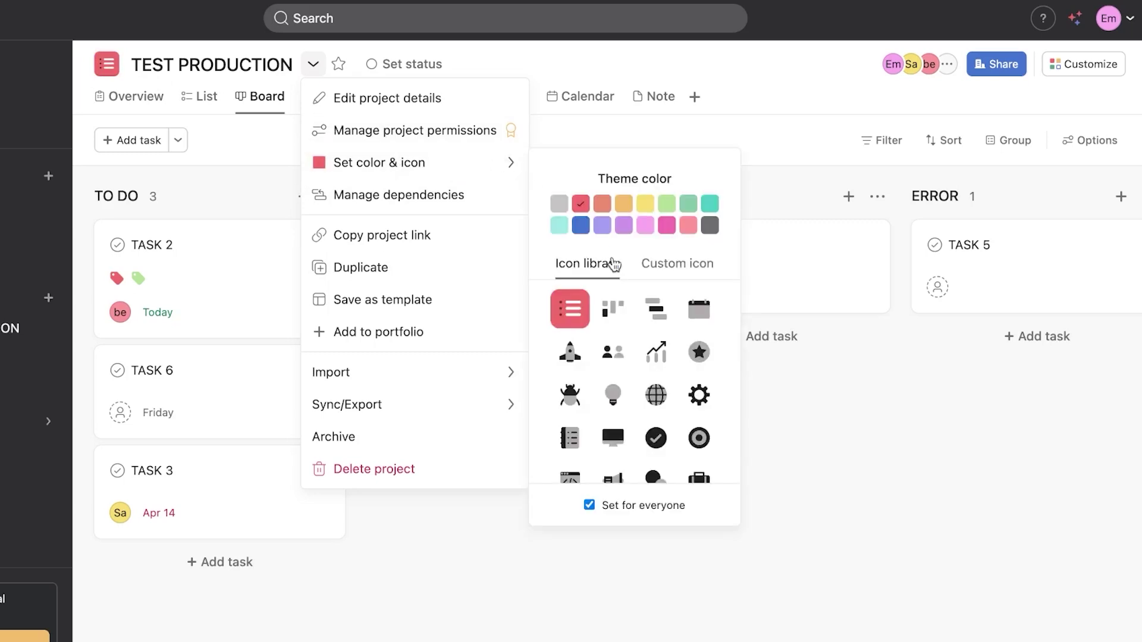
pyautogui.click(613, 395)
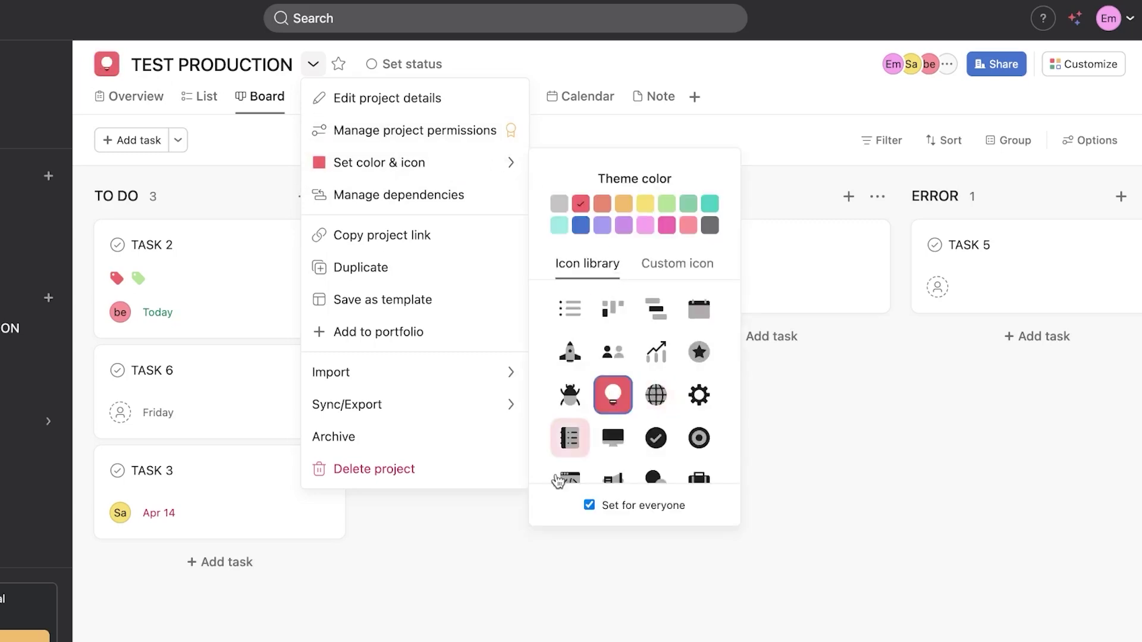
pyautogui.click(508, 635)
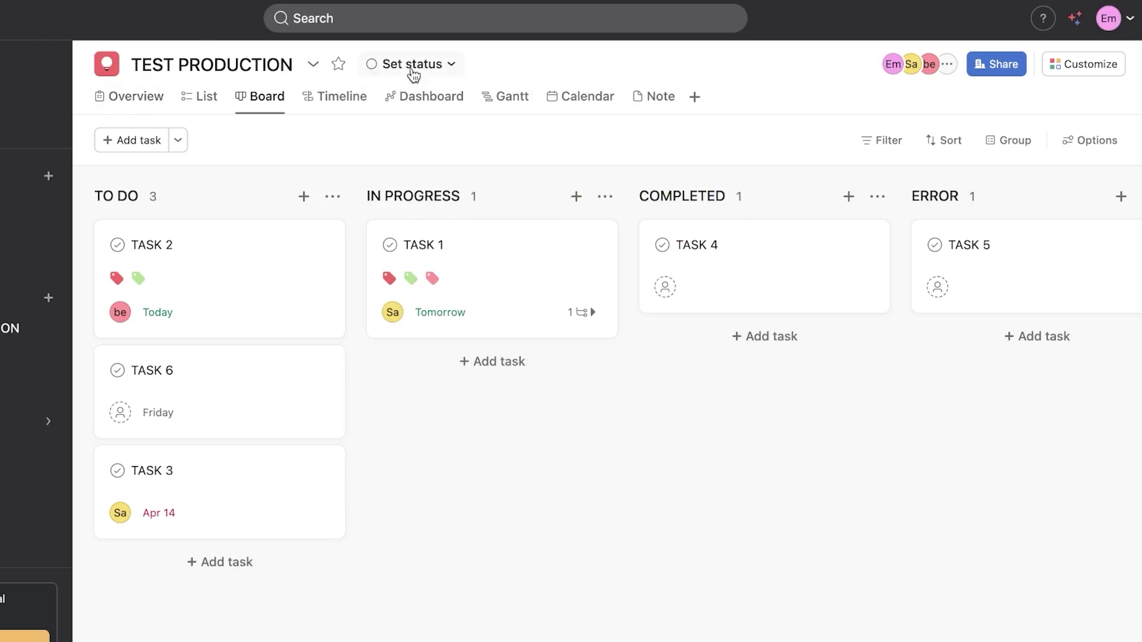
# - Try to set the project's status to On track
pyautogui.click(411, 66)
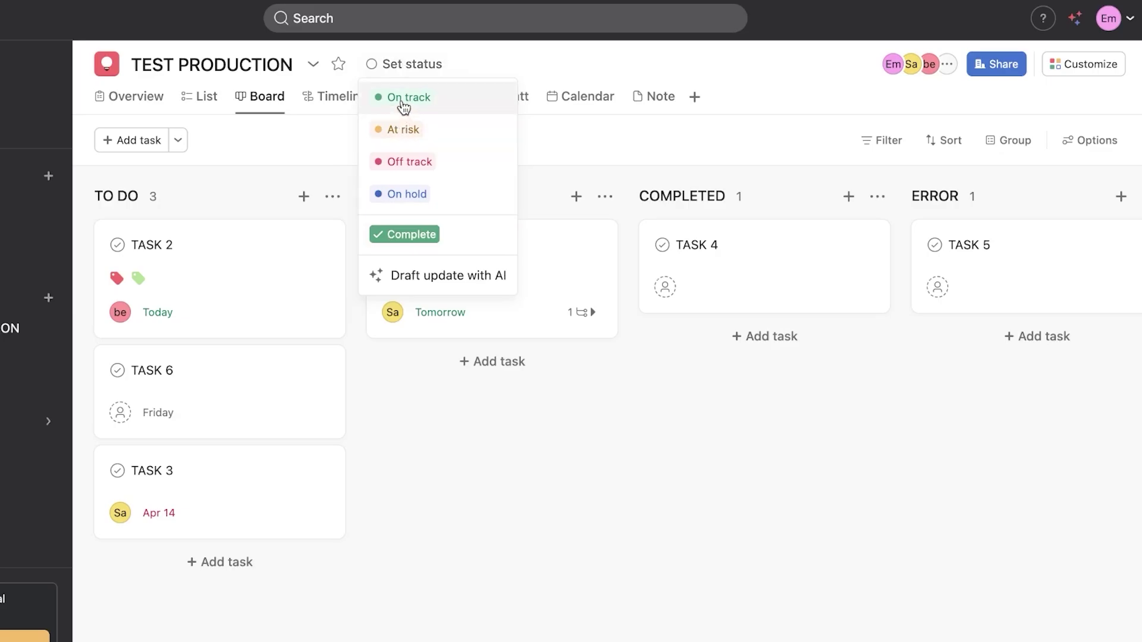
pyautogui.click(402, 107)
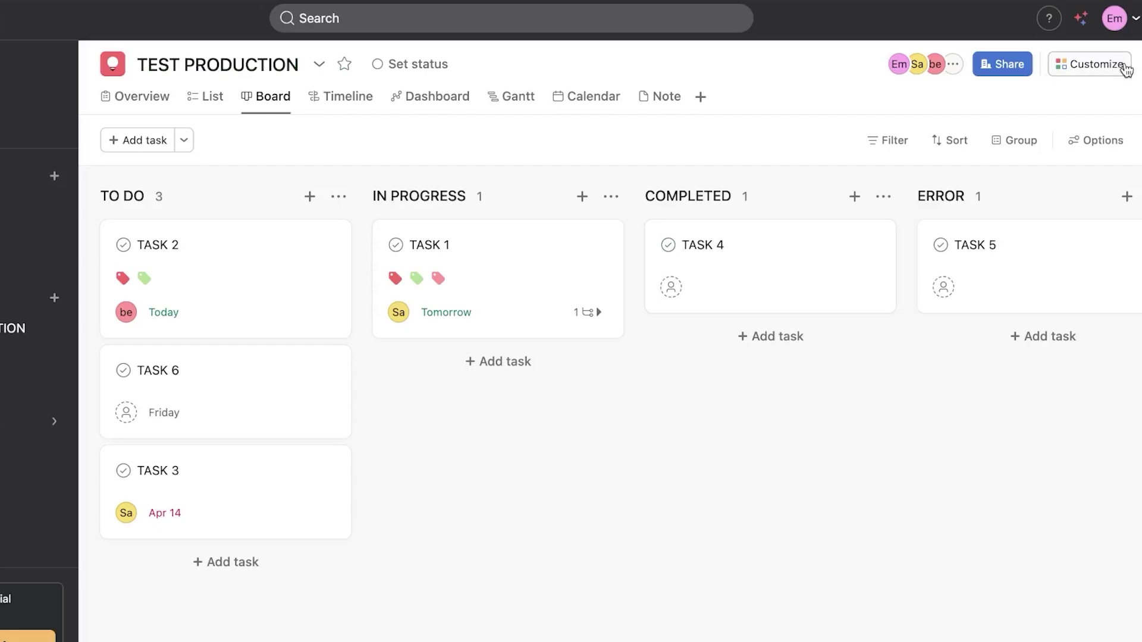
# - Look at the project's custom field settings and examine the fields in TASK 2's details
pyautogui.click(1116, 66)
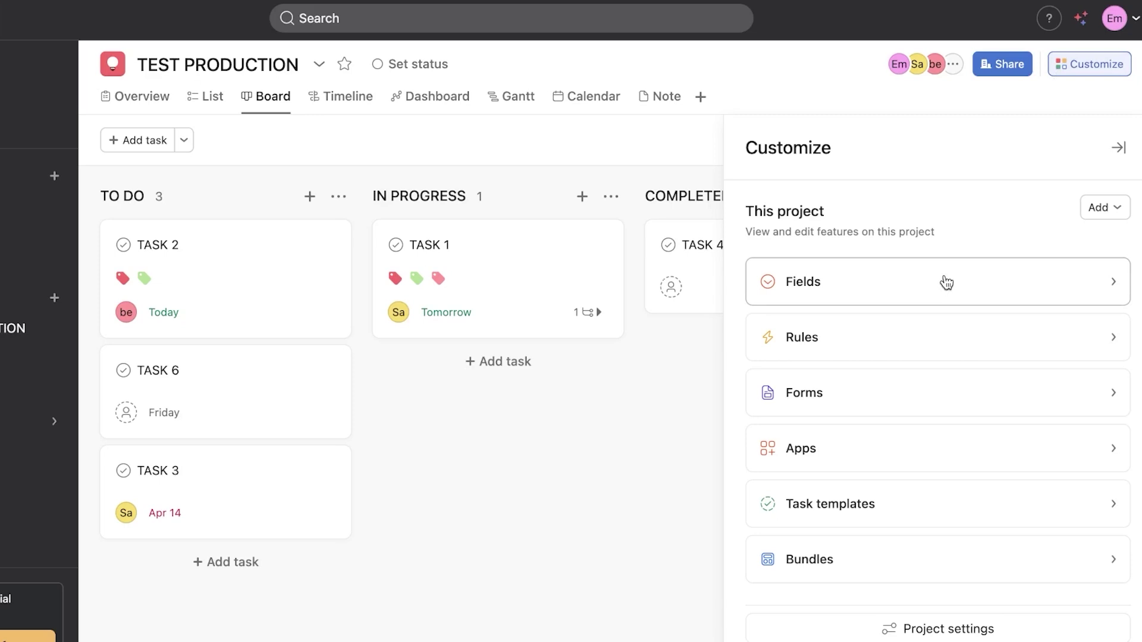
pyautogui.click(882, 287)
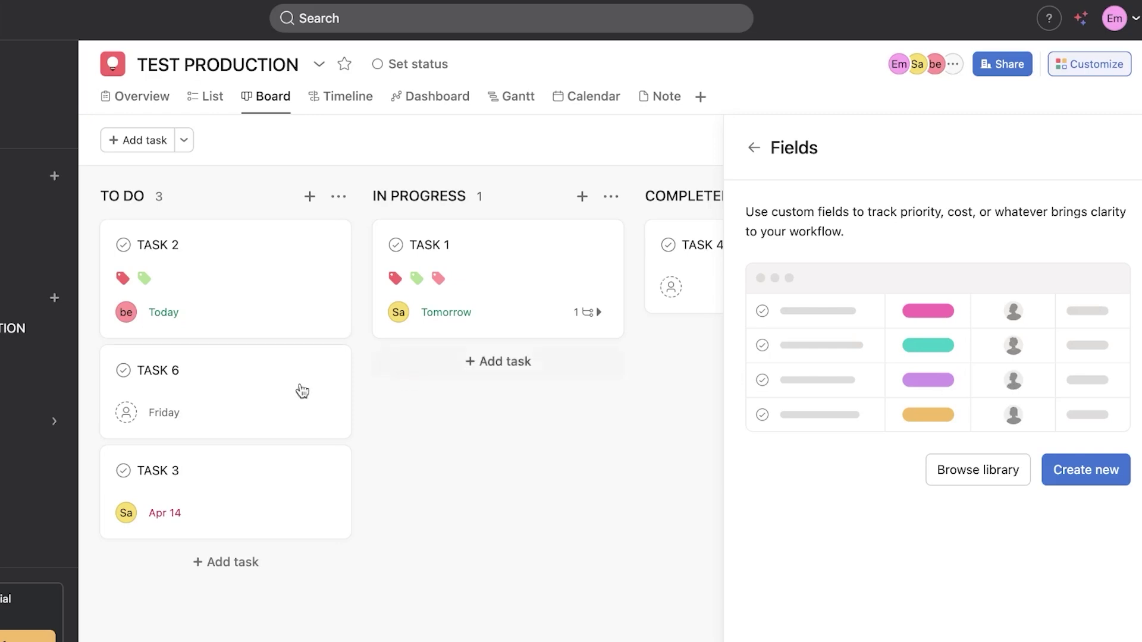
pyautogui.click(268, 268)
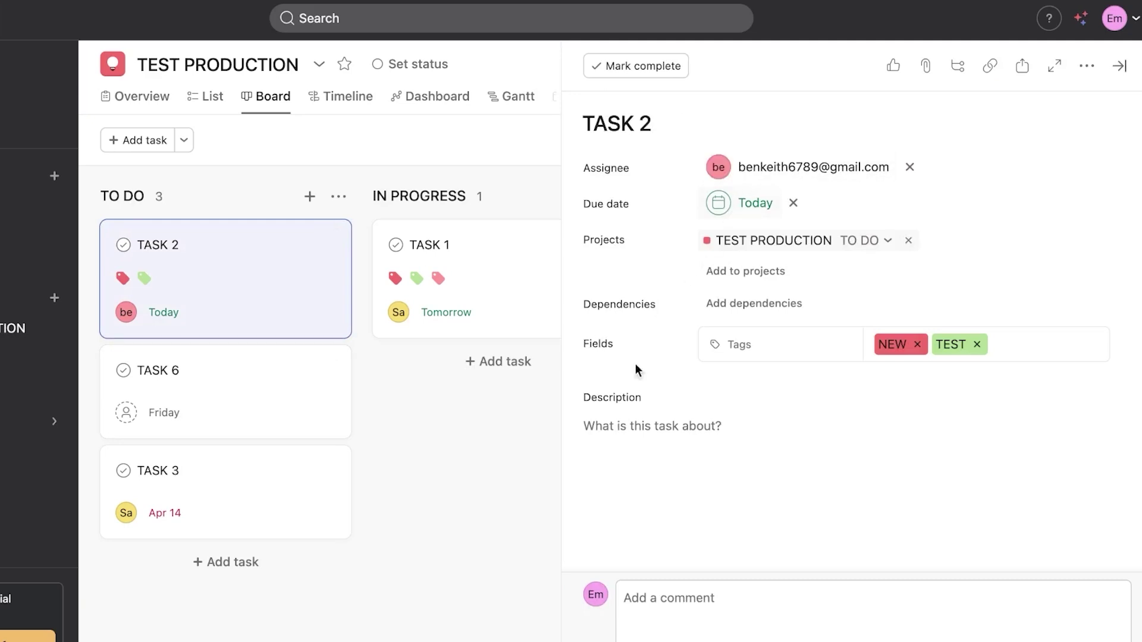
pyautogui.click(469, 576)
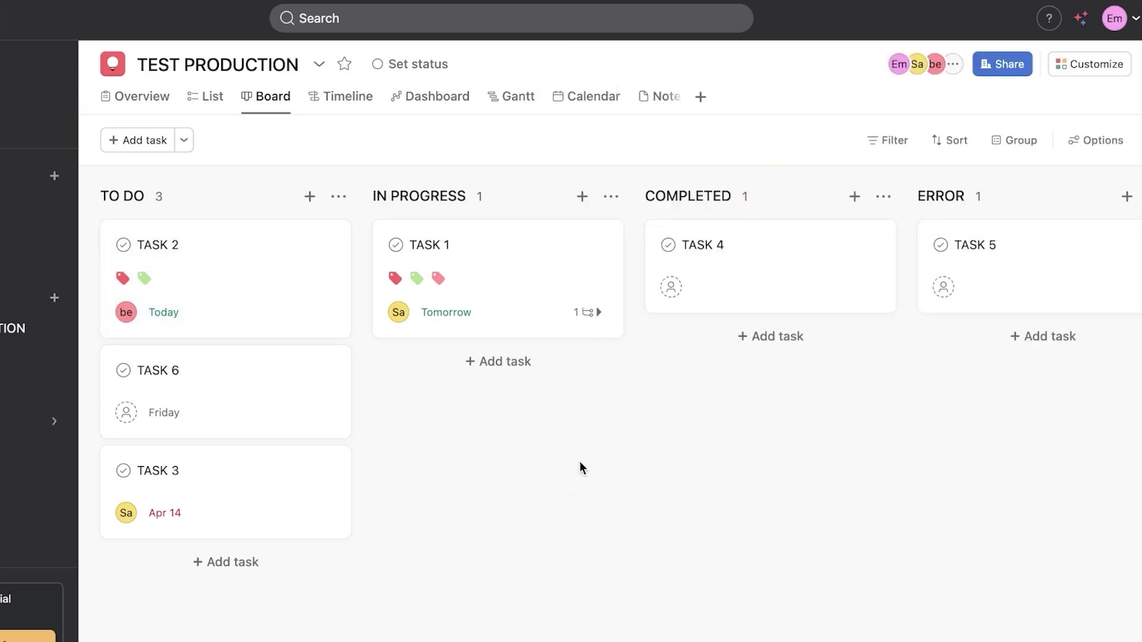
# - Start creating a new custom field for the TEST PRODUCTION project
pyautogui.click(1120, 63)
pyautogui.click(964, 293)
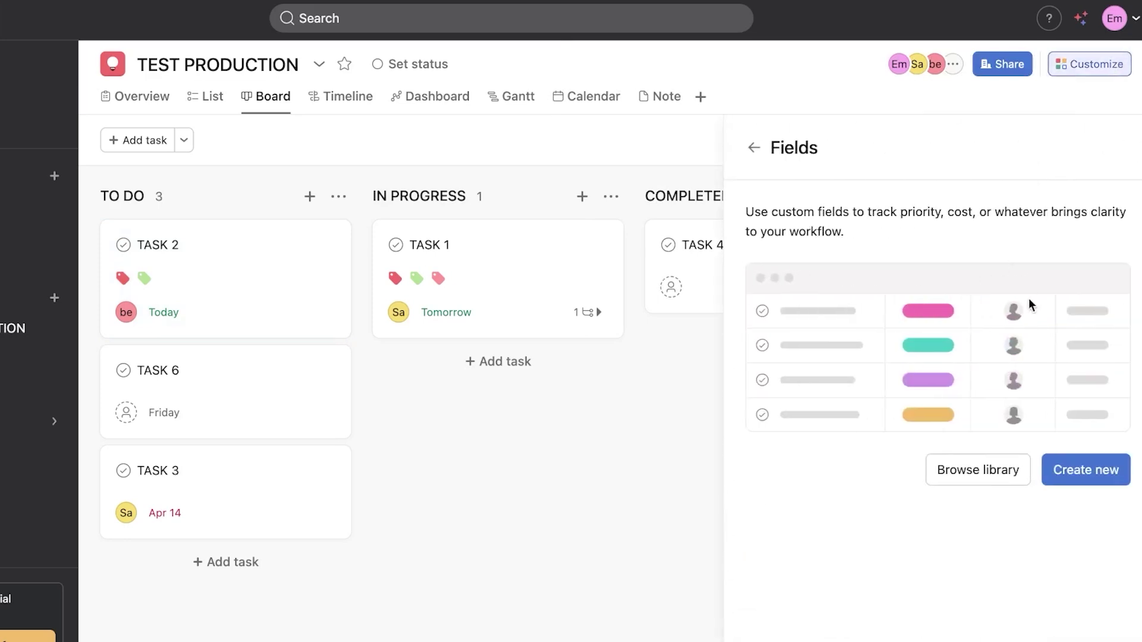
pyautogui.click(1069, 471)
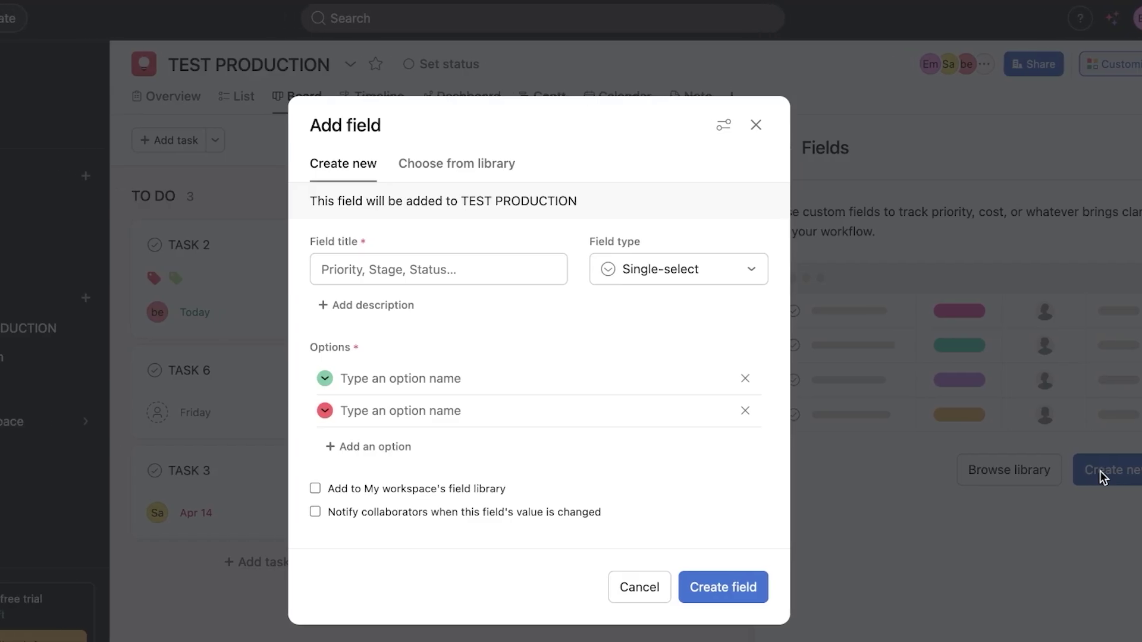
pyautogui.click(457, 264)
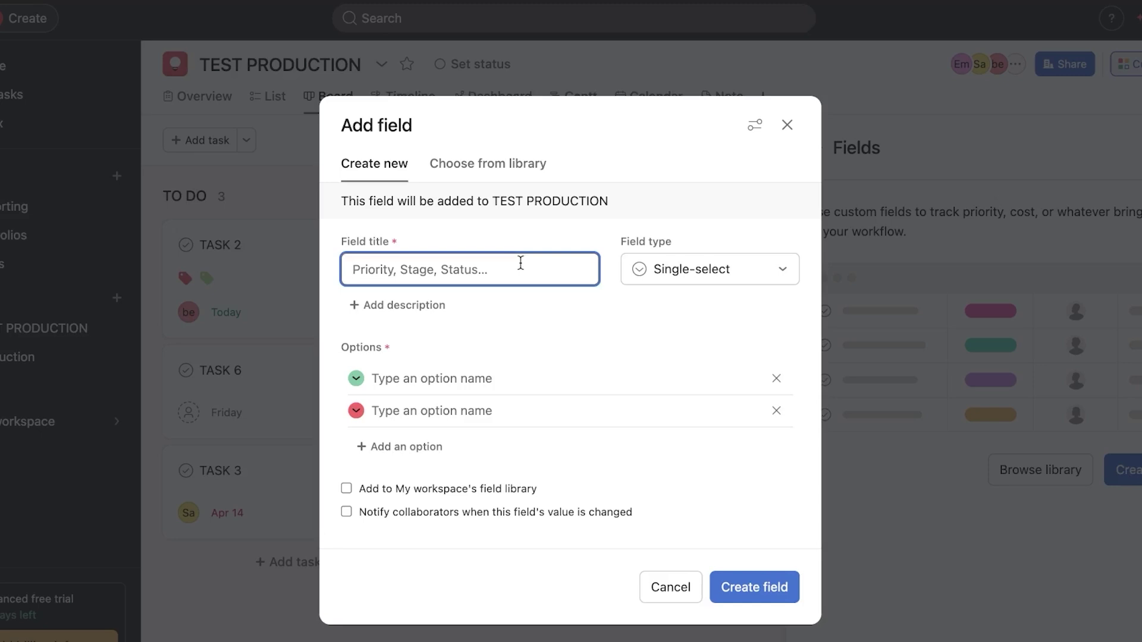
# - Search the workspace's field library for "follow up"
pyautogui.click(517, 173)
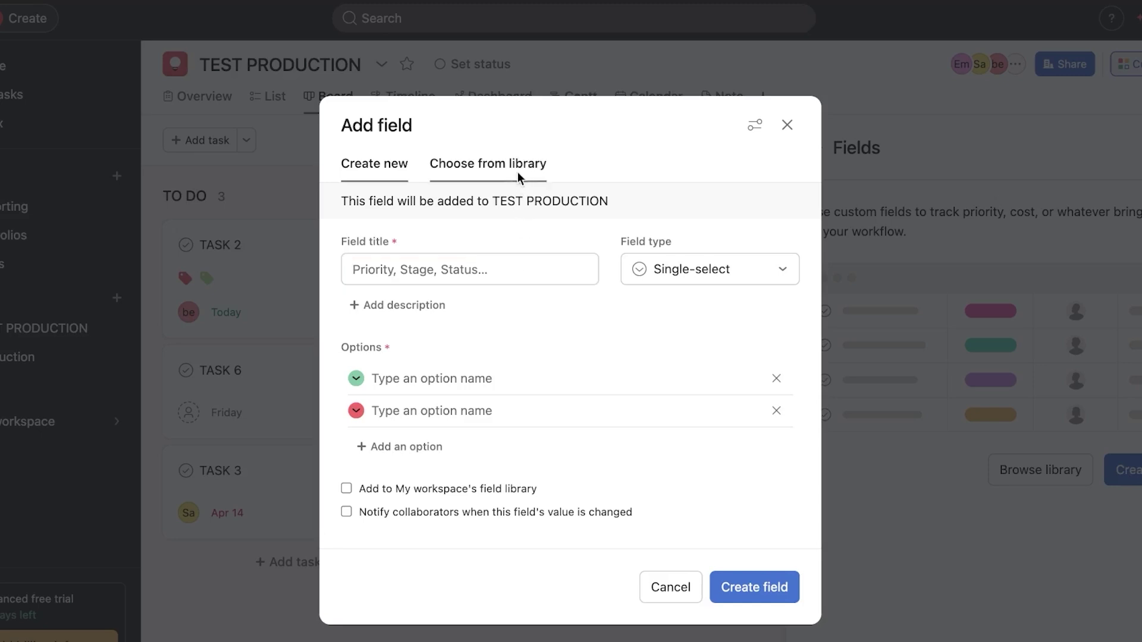
pyautogui.click(498, 291)
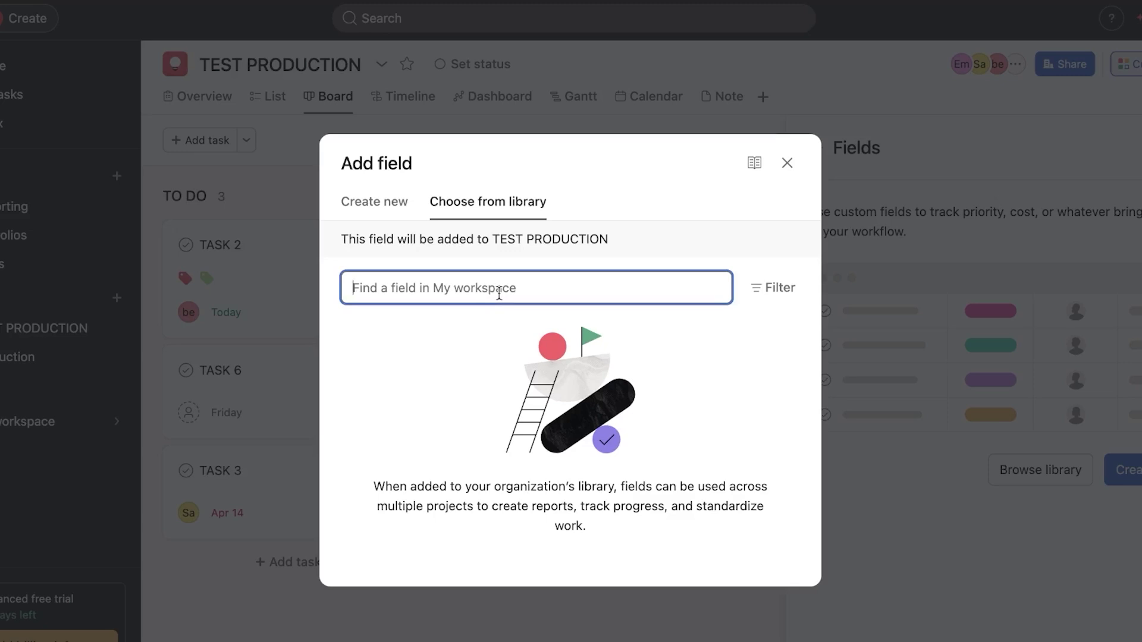
pyautogui.write('foll')
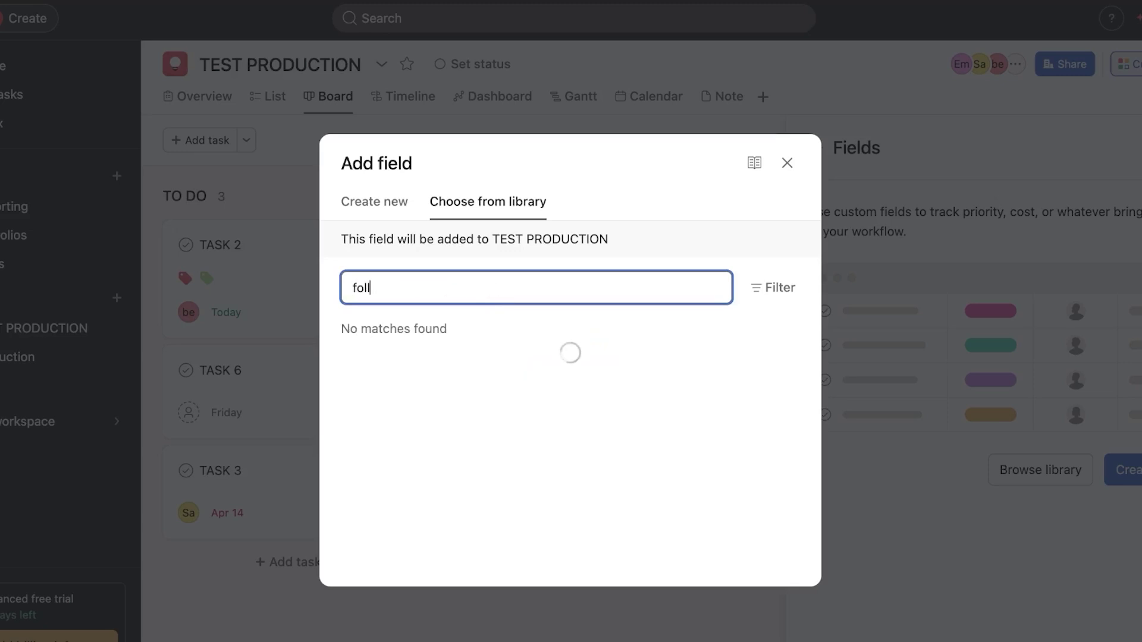
pyautogui.write('ow up')
# - Title the new custom field "follow up" and choose Single-select as its field type
pyautogui.click(382, 203)
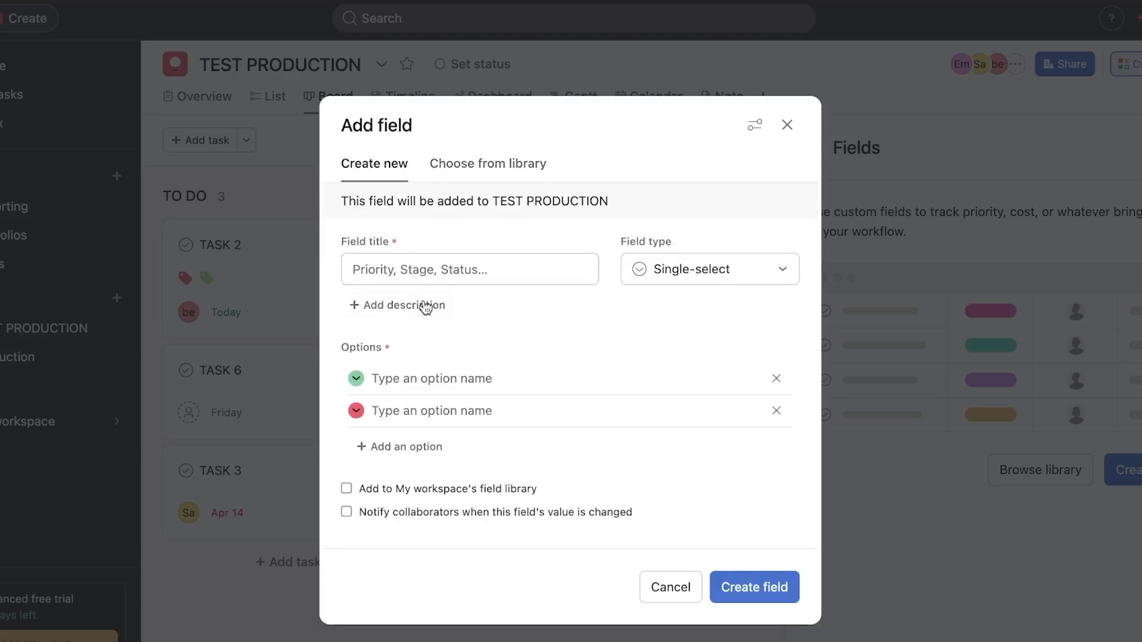
pyautogui.click(432, 263)
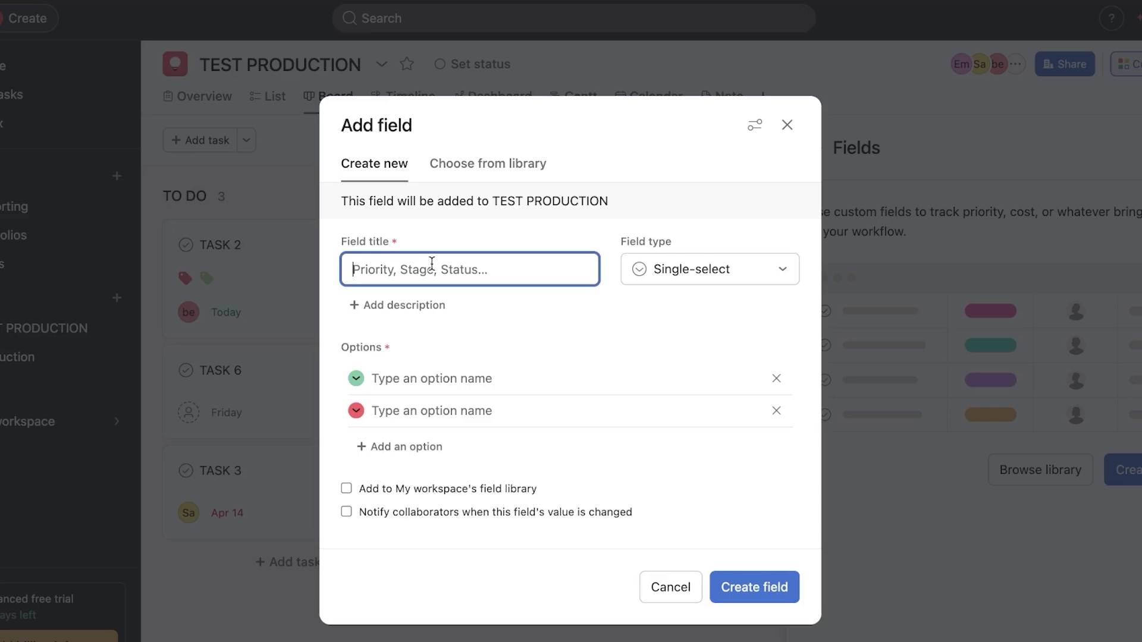
pyautogui.write('follo')
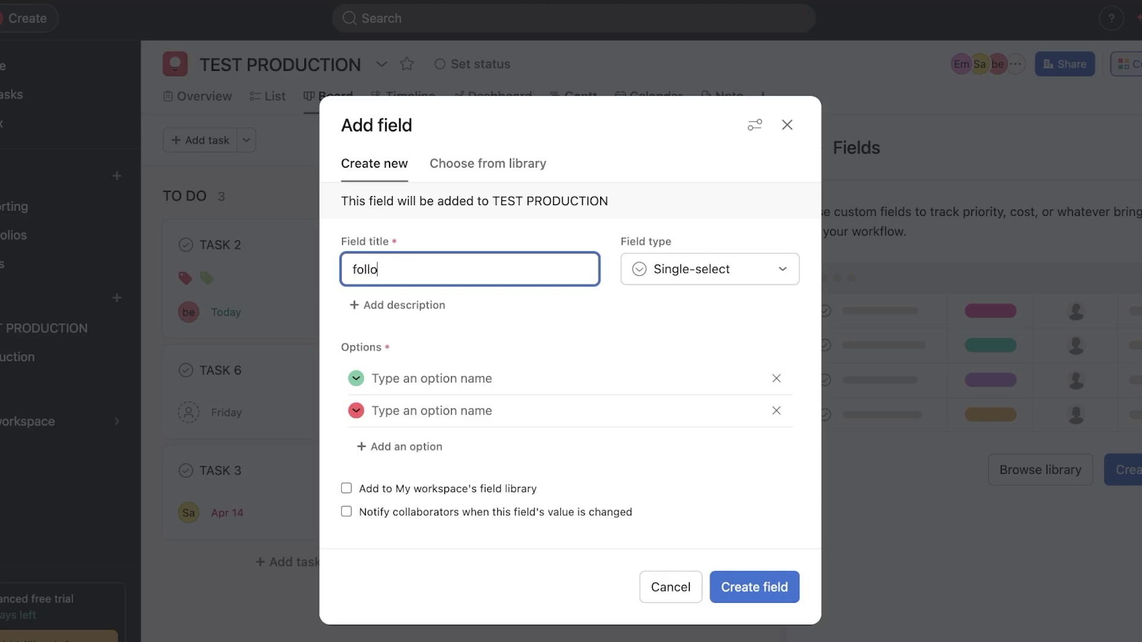
pyautogui.write('w up')
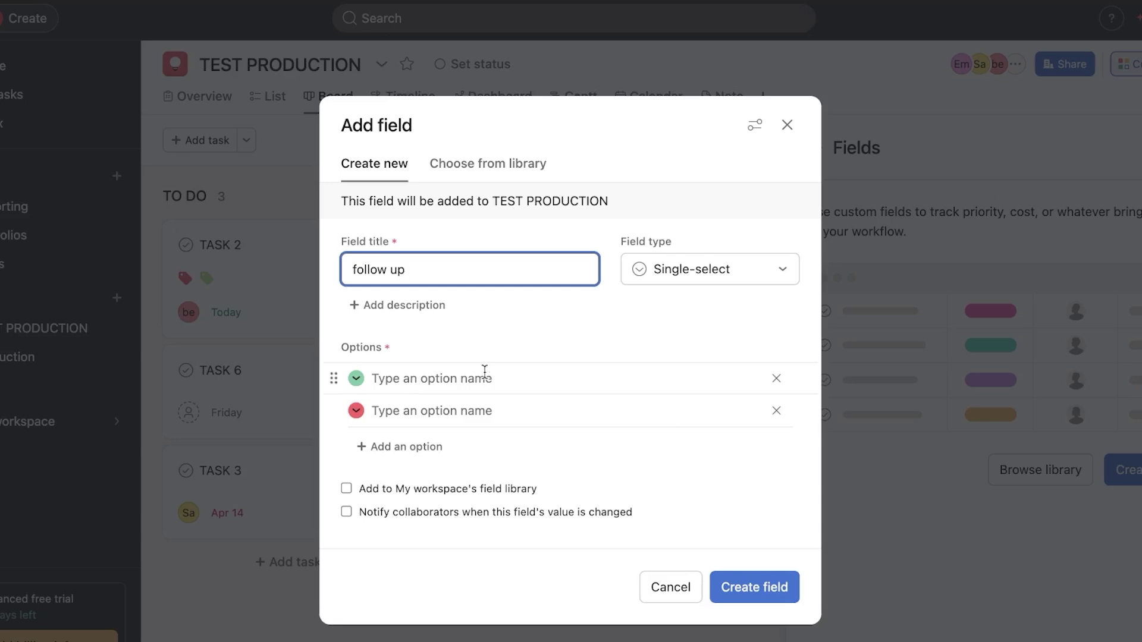
pyautogui.click(720, 277)
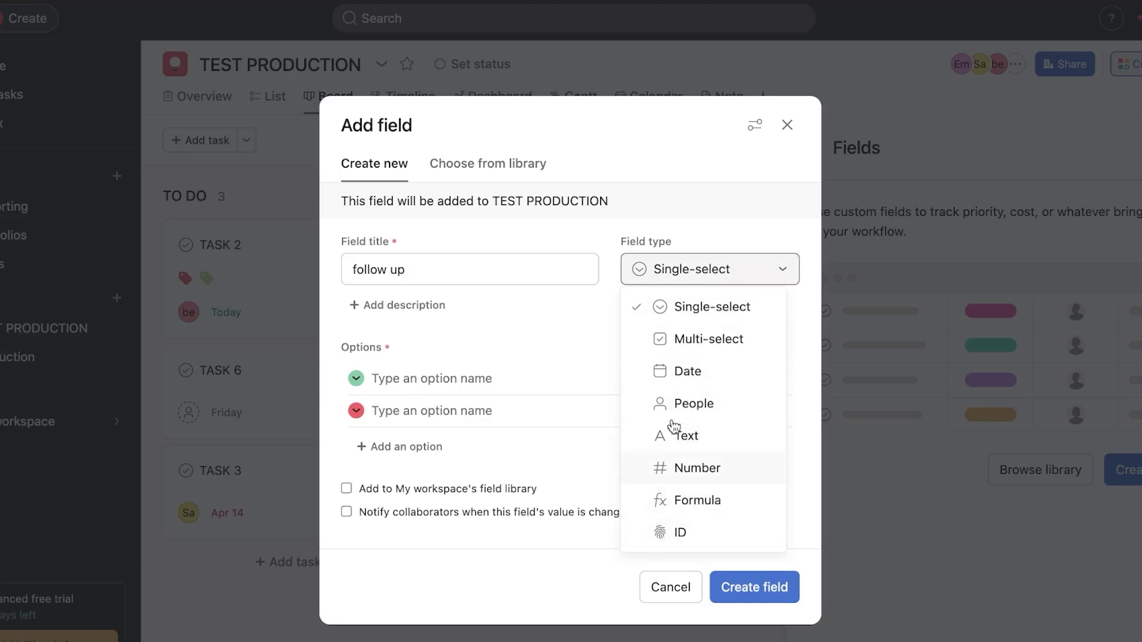
pyautogui.click(680, 312)
# - Name the follow up field's two options yes (green) and no (red)
pyautogui.click(535, 382)
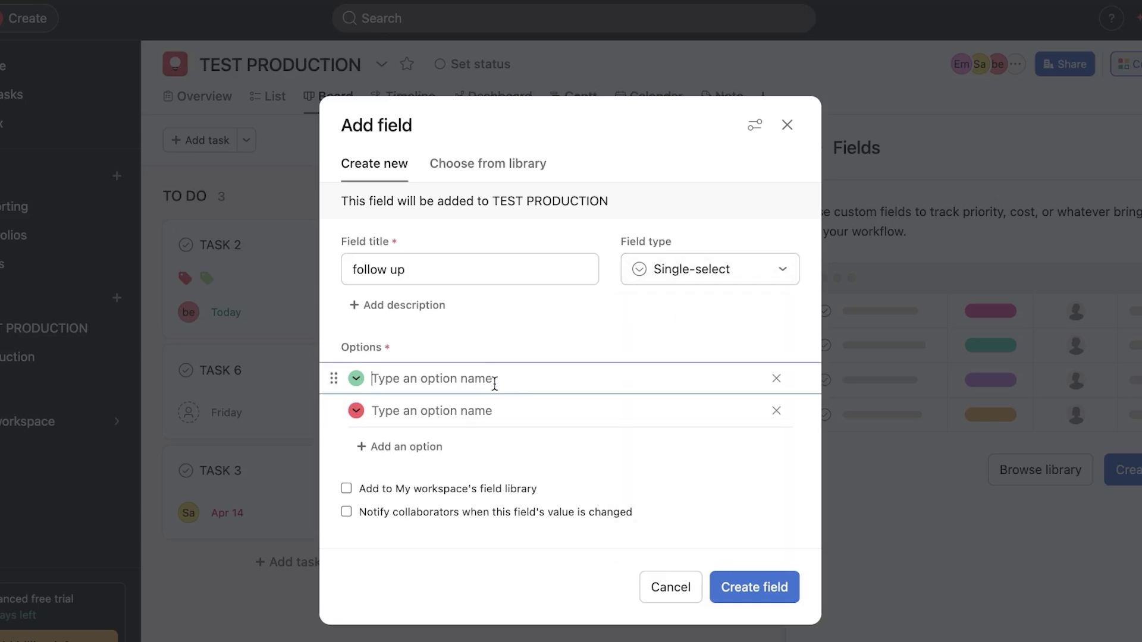
pyautogui.write('yes')
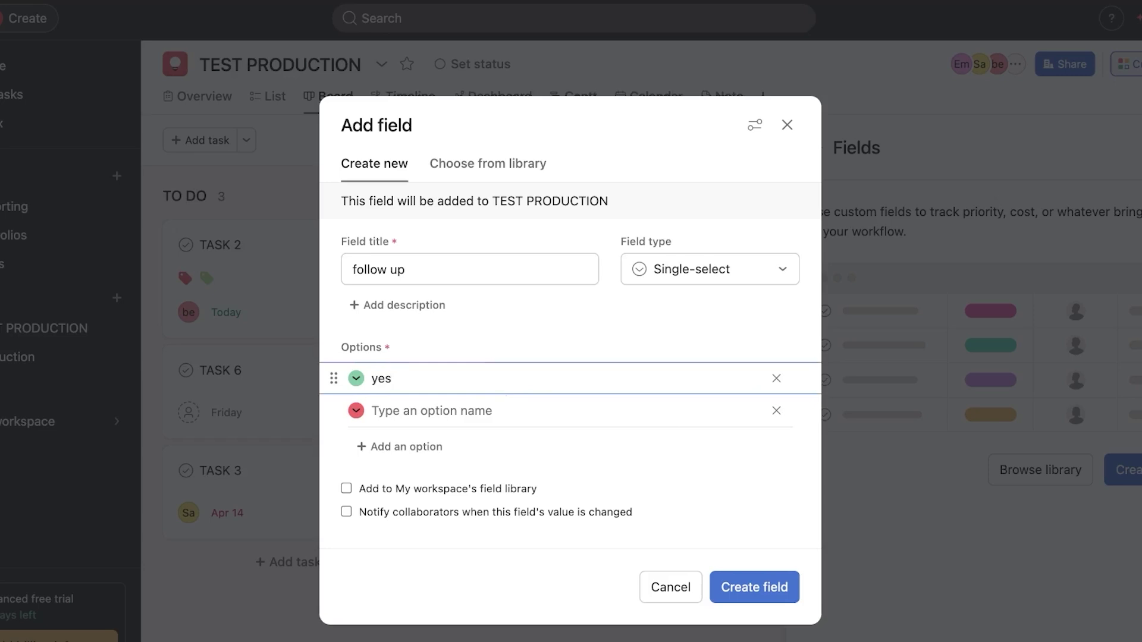
pyautogui.click(514, 410)
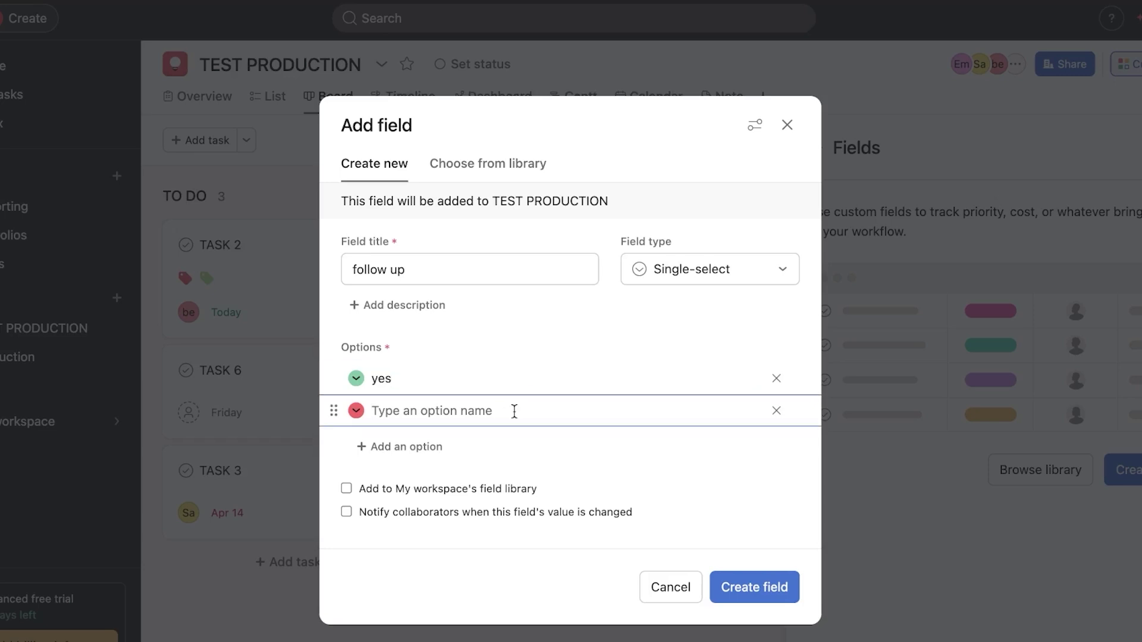
pyautogui.write('no')
pyautogui.click(703, 332)
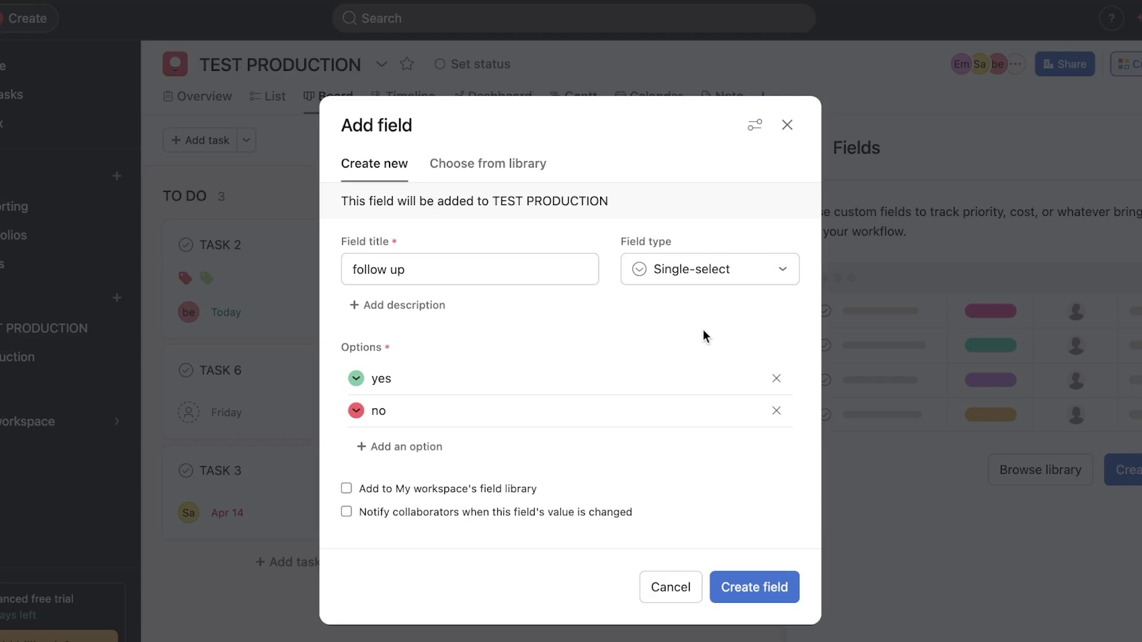
# - Create the follow up field in the project and return to the board
pyautogui.click(784, 589)
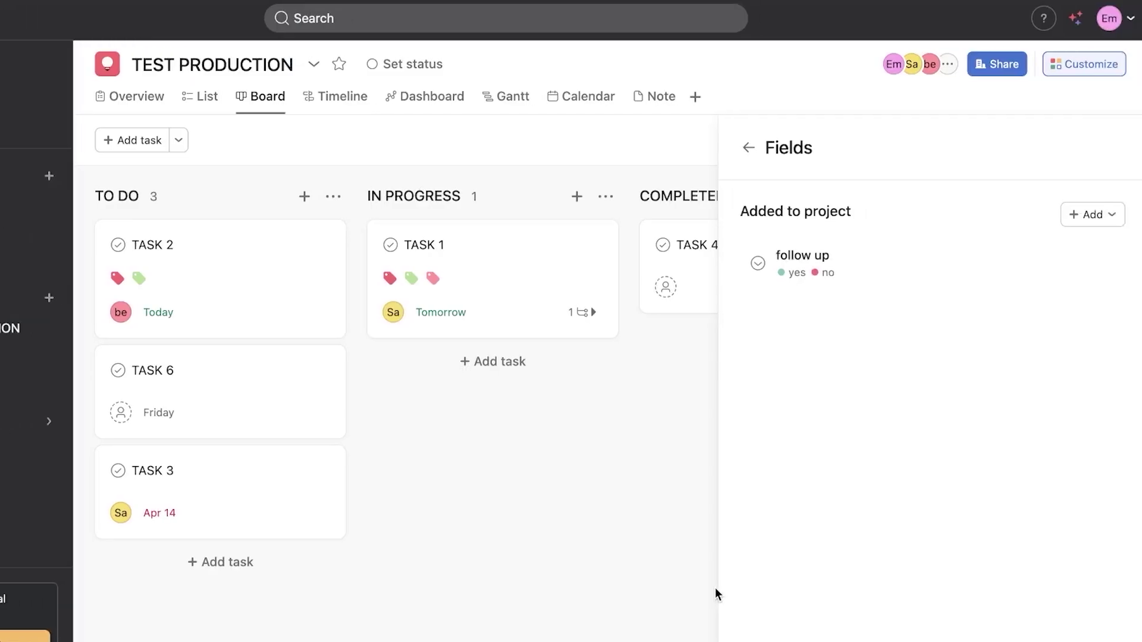
pyautogui.click(687, 462)
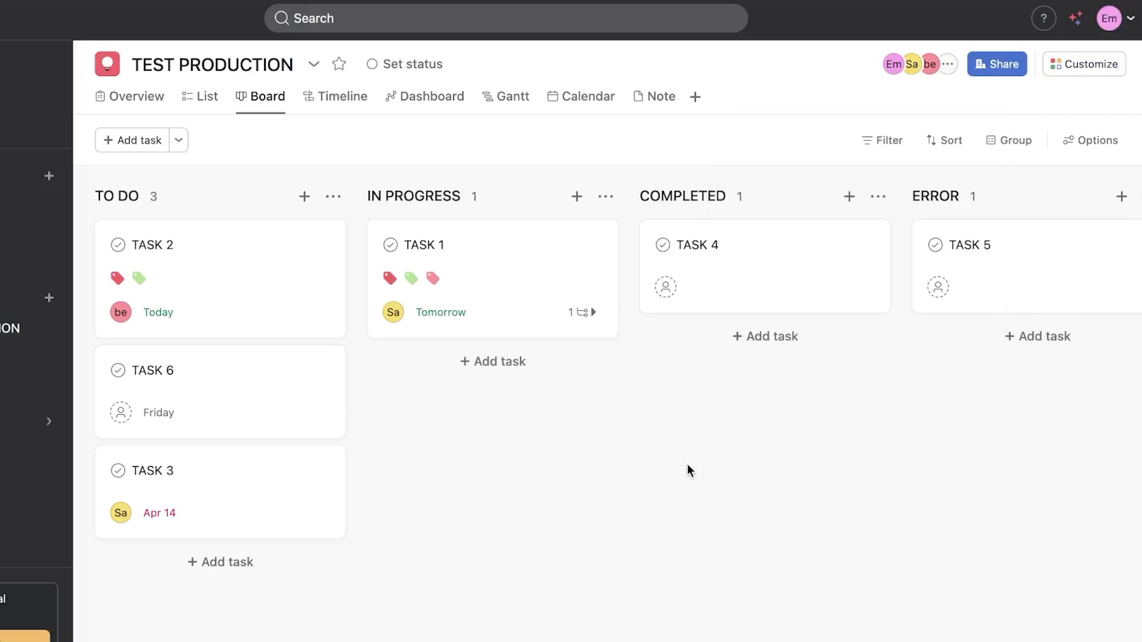
# - Set TASK 2's follow up field to yes and return to the board
pyautogui.click(280, 267)
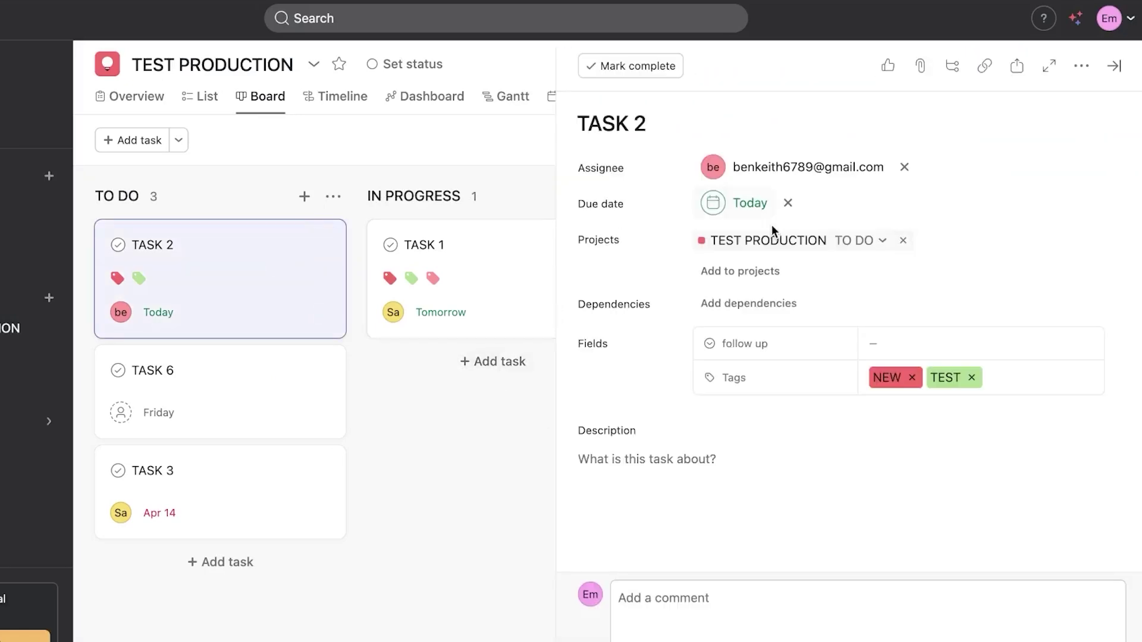
pyautogui.scroll(-2, 666, 511)
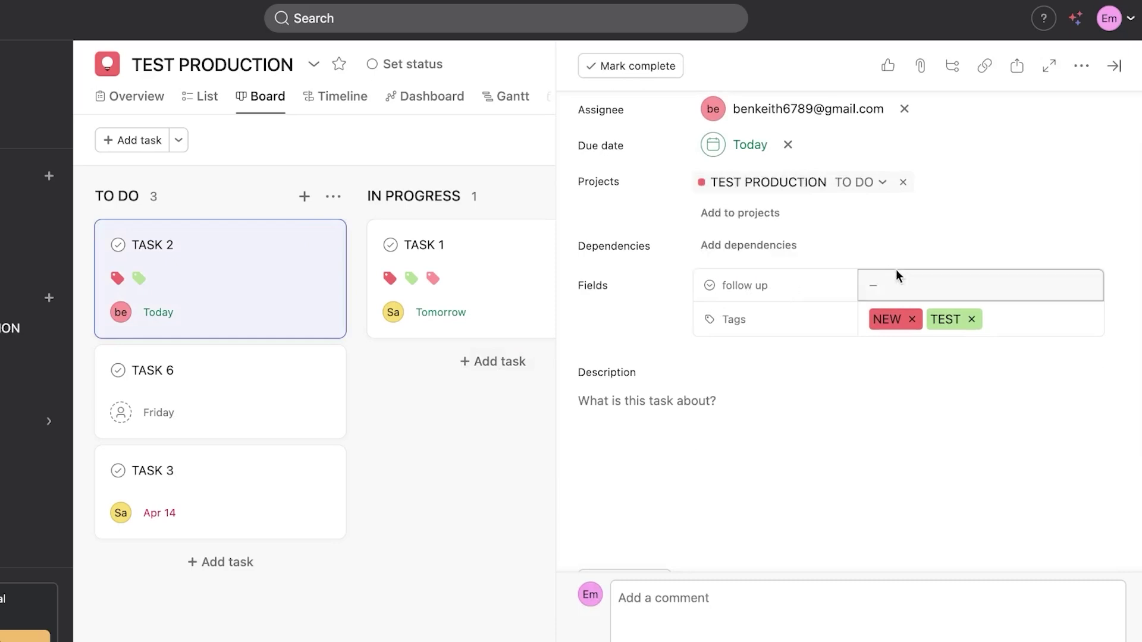
pyautogui.click(873, 287)
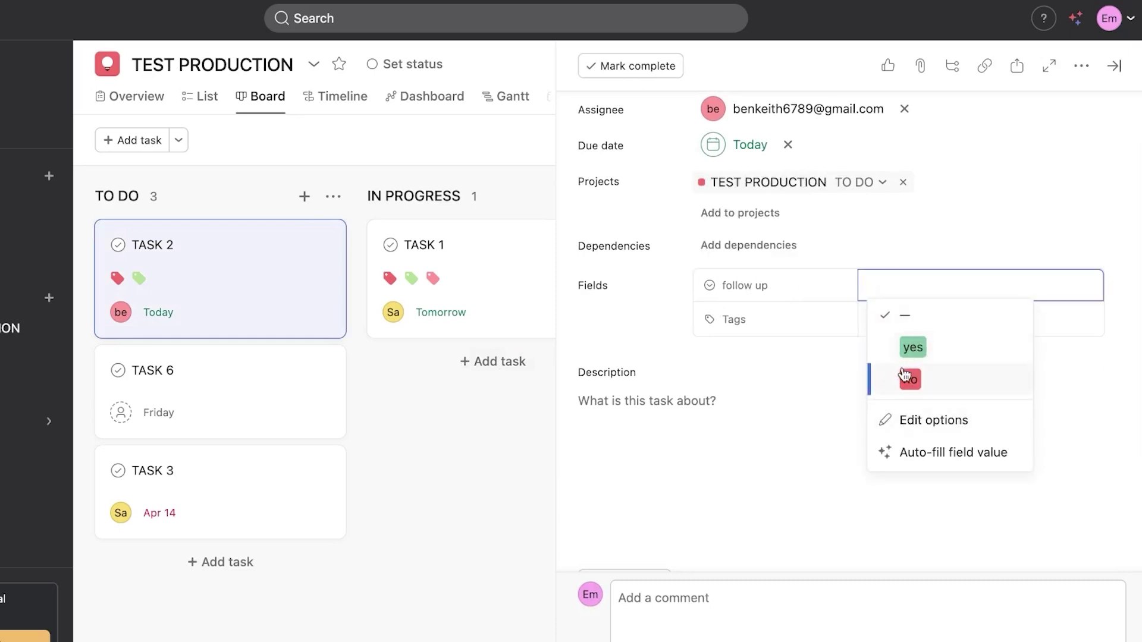
pyautogui.click(901, 350)
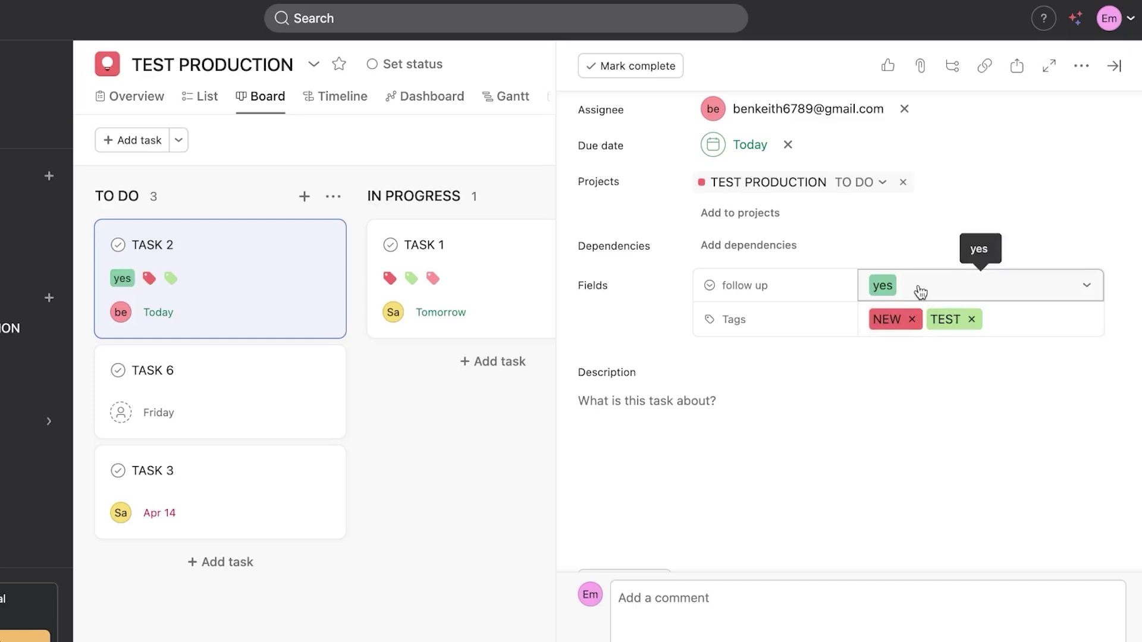
pyautogui.click(426, 488)
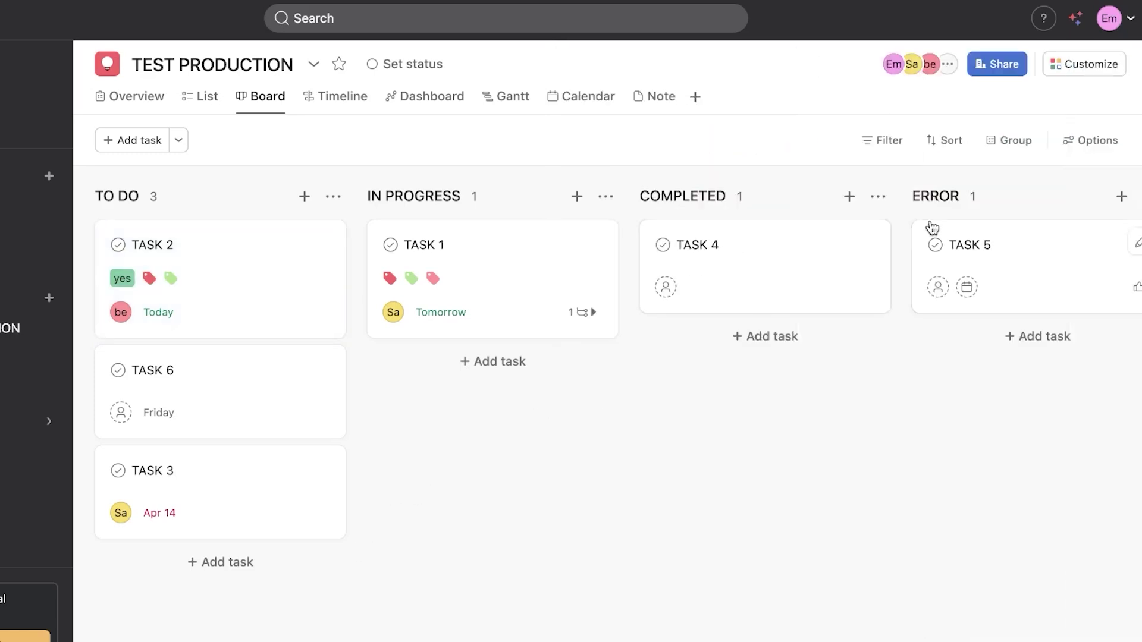
# - Start a new project rule from the recommended "Task is added to this project → Add collaborators" template
pyautogui.click(1081, 67)
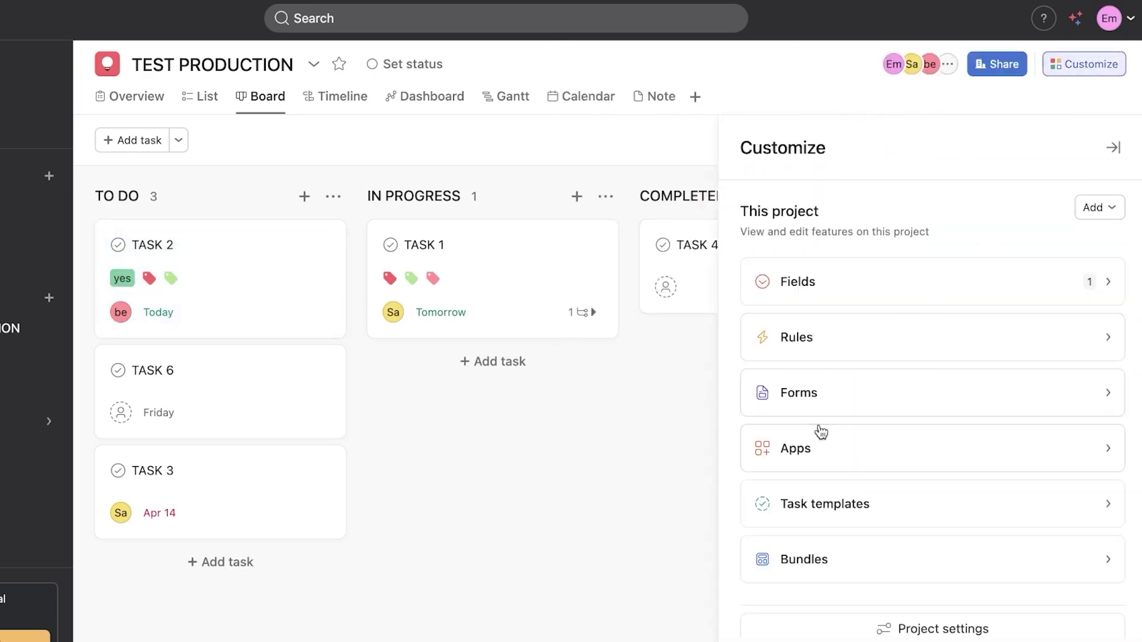
pyautogui.click(894, 350)
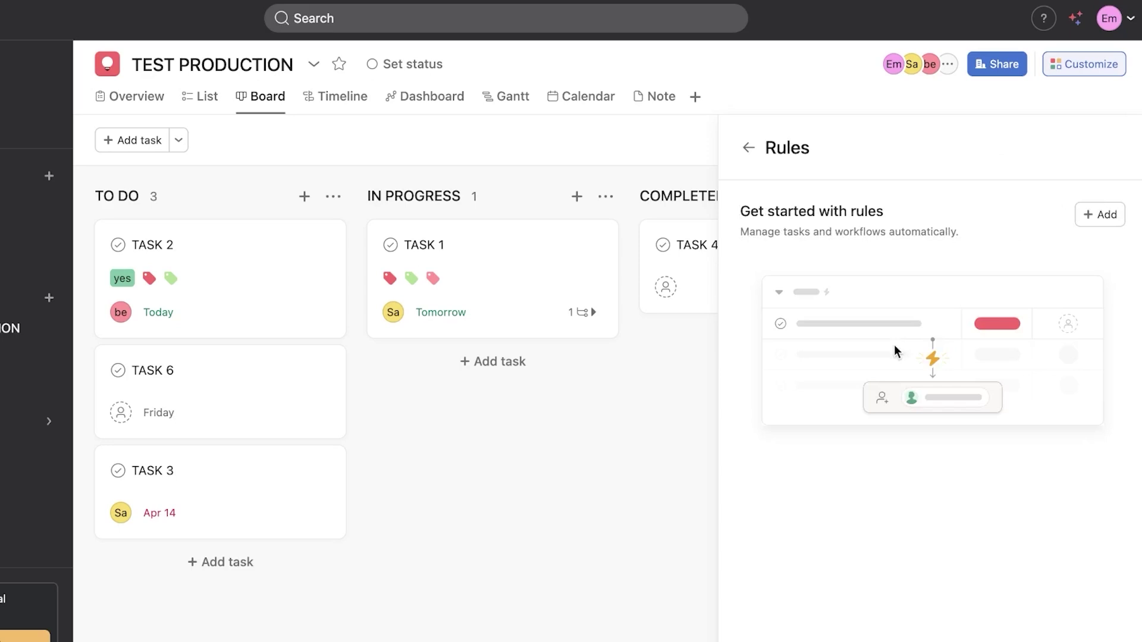
pyautogui.click(1088, 220)
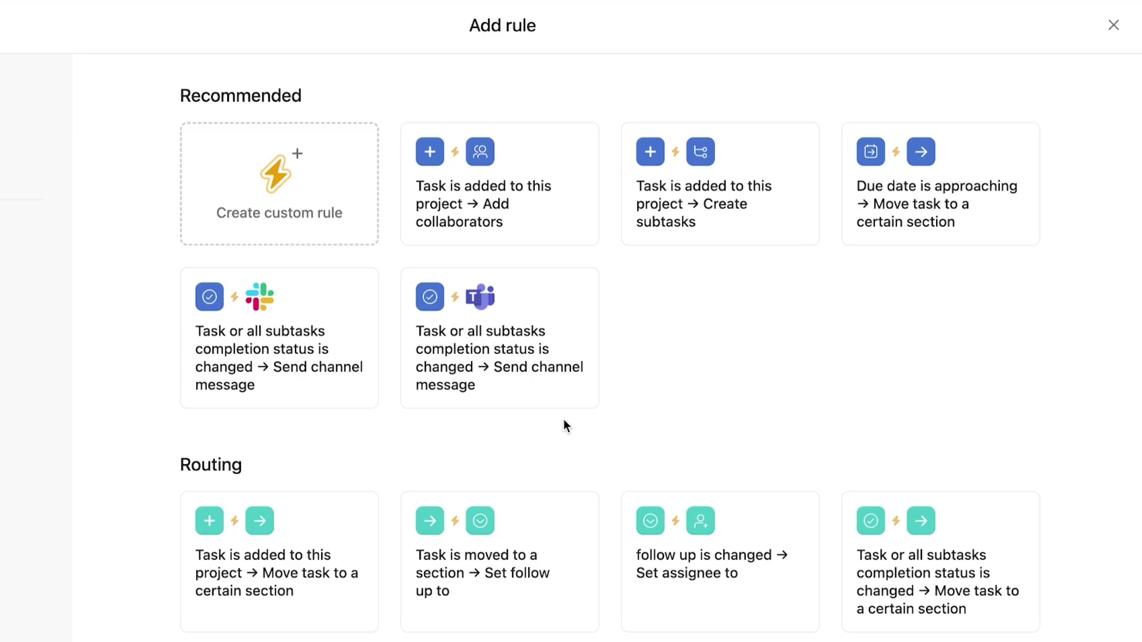
pyautogui.click(507, 187)
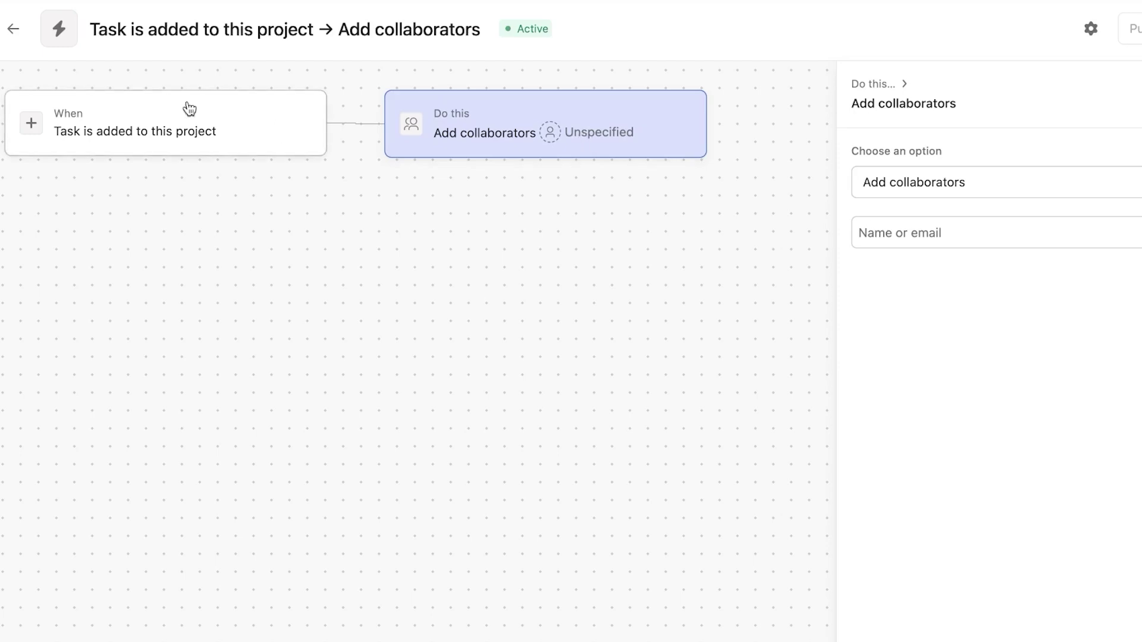
# - Choose All tasks as the source for the rule's task-added trigger
pyautogui.click(126, 131)
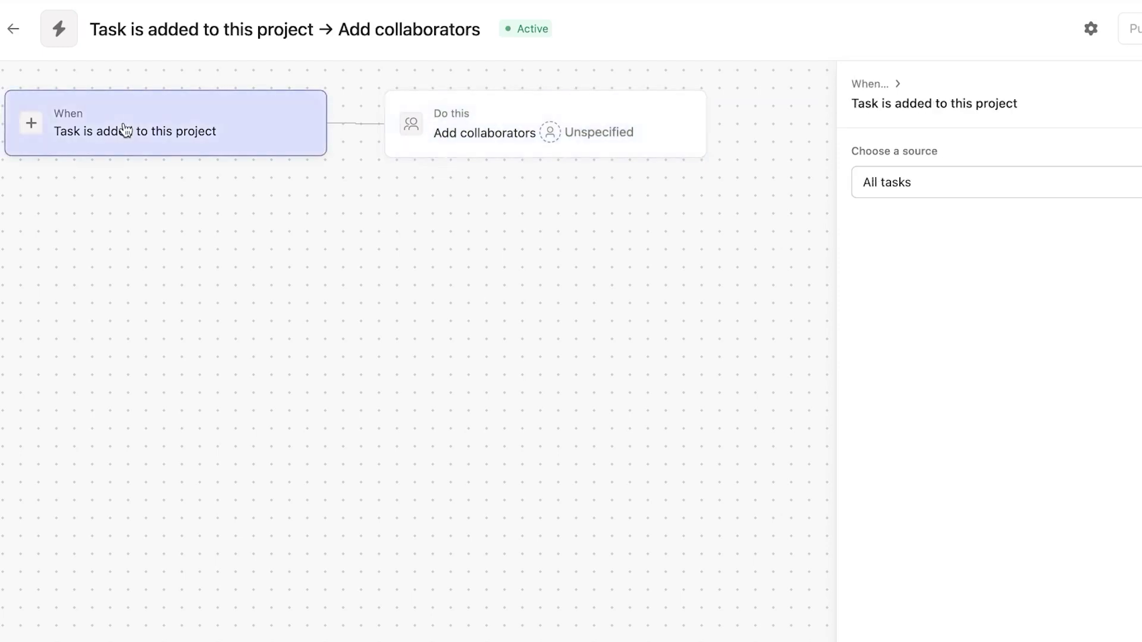
pyautogui.click(906, 193)
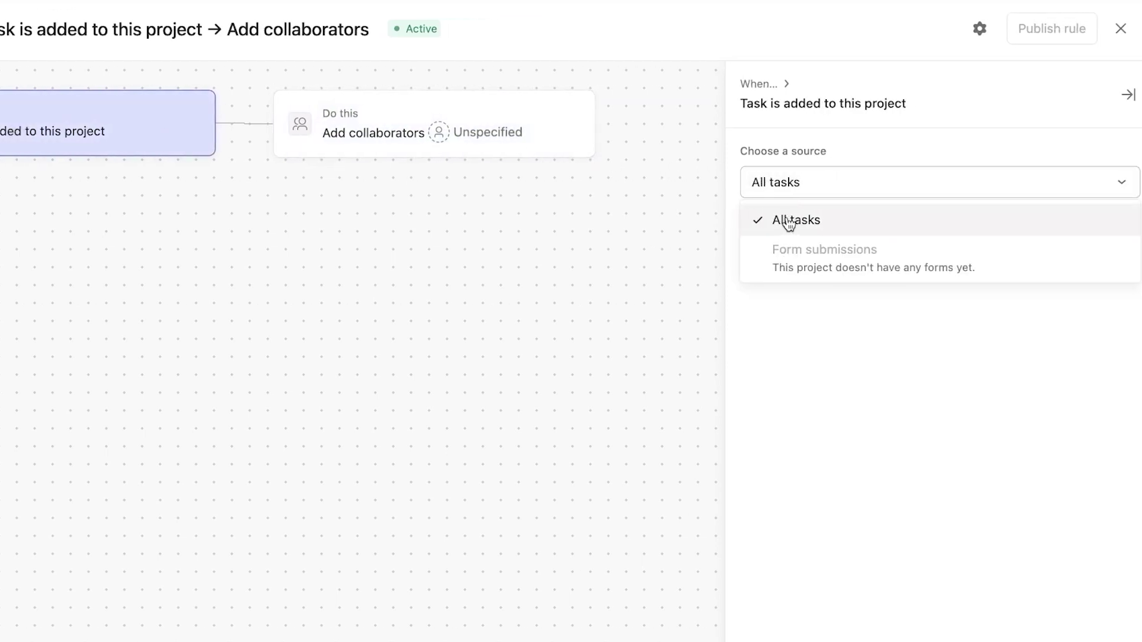
pyautogui.click(897, 221)
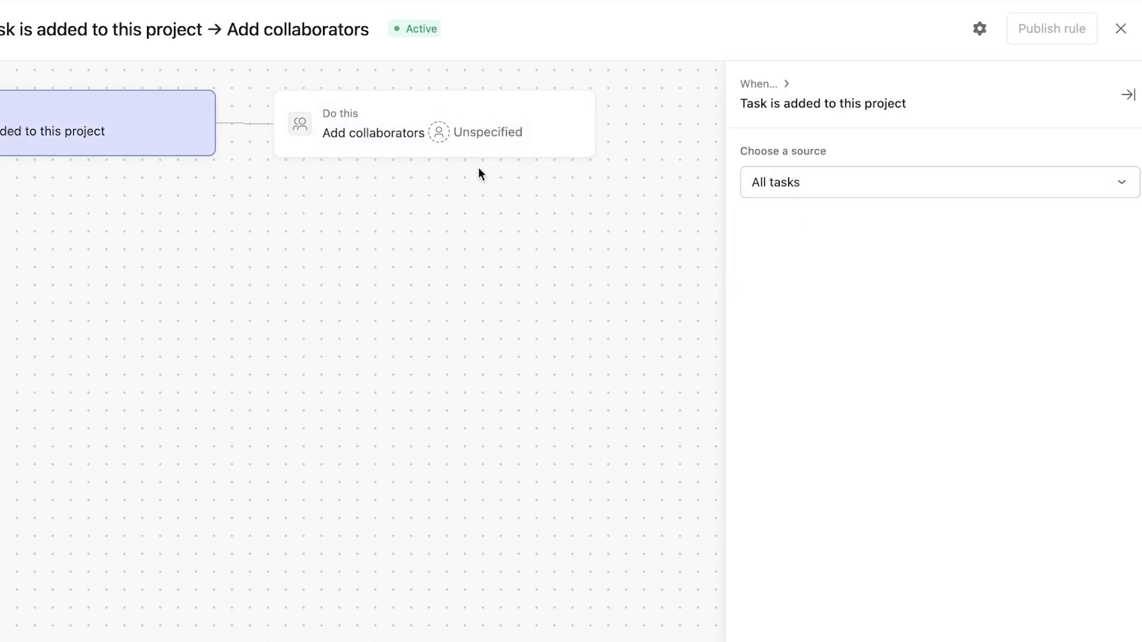
# - Set the rule's Add collaborators action to add your own account, and publish the rule
pyautogui.click(441, 133)
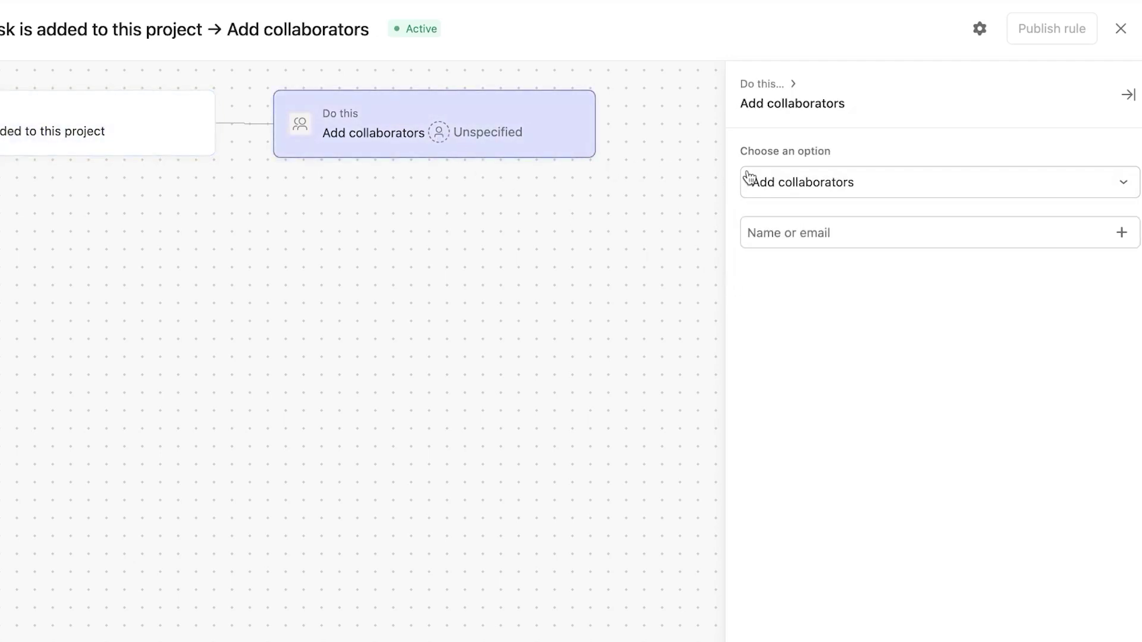
pyautogui.click(819, 186)
pyautogui.click(805, 342)
pyautogui.click(858, 236)
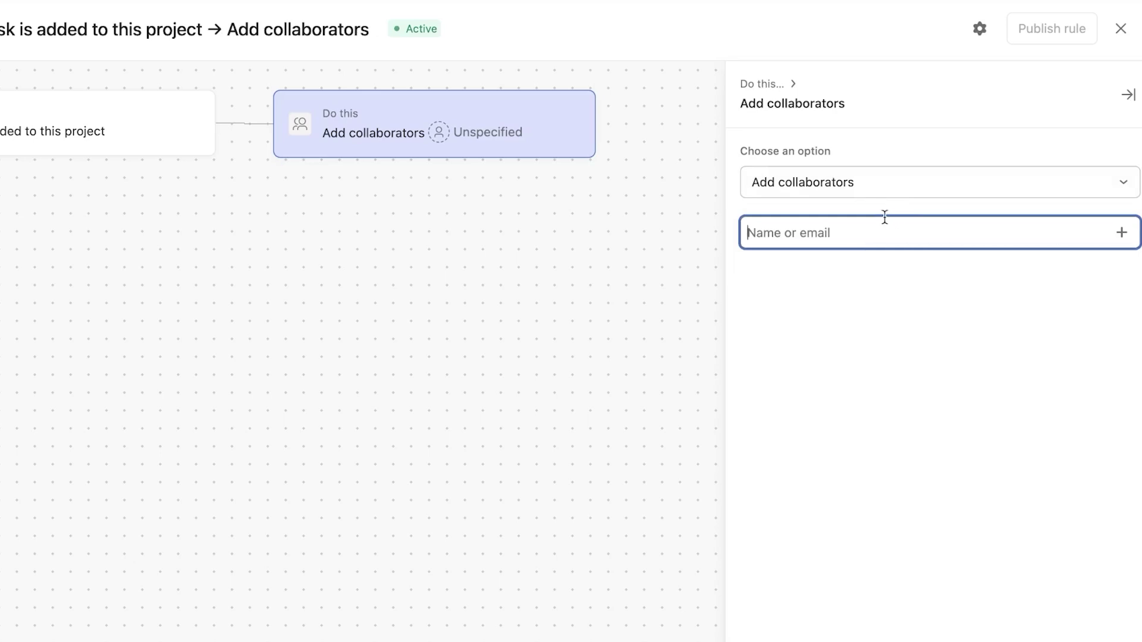
pyautogui.write('e')
pyautogui.click(881, 263)
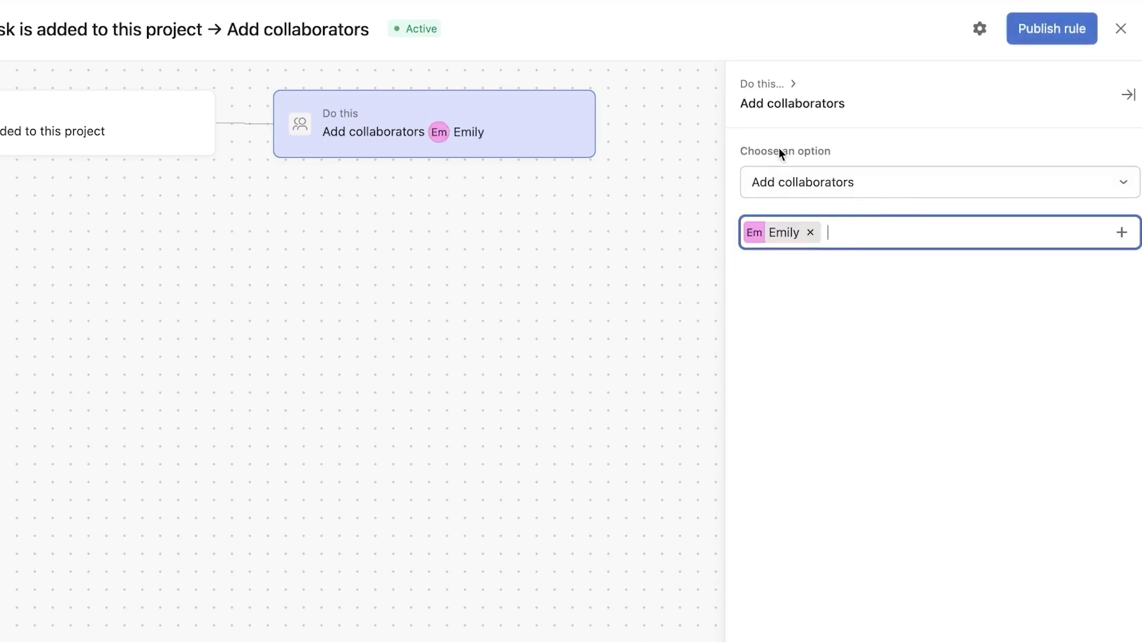
pyautogui.click(1052, 29)
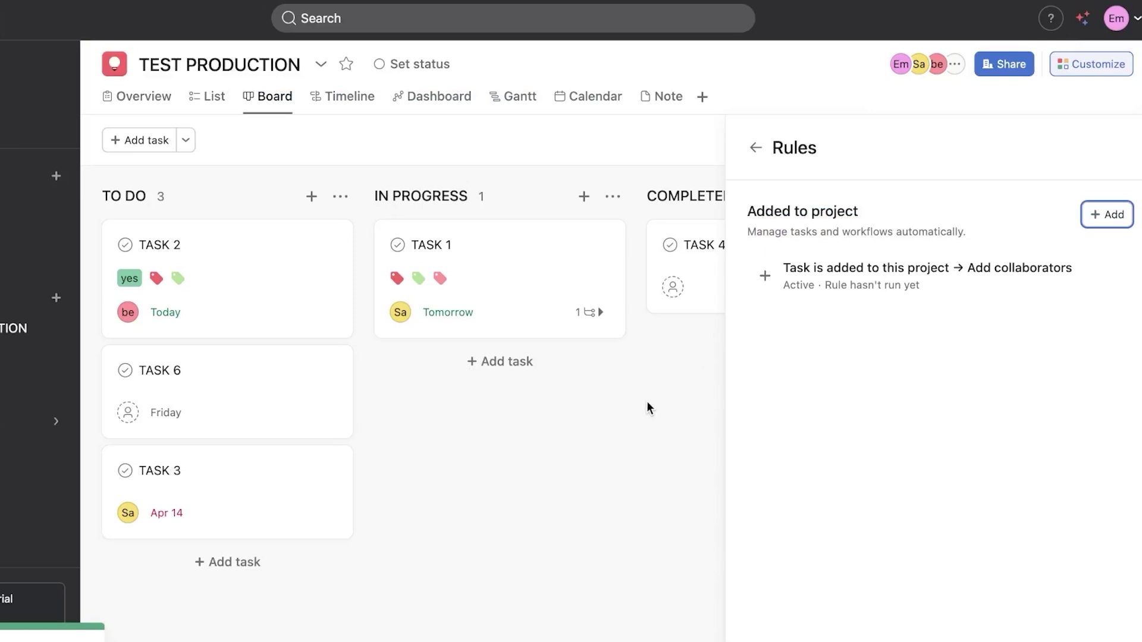
# - Start a second rule from the Agile template "Task is moved to a section → Set assignee to"
pyautogui.click(1106, 215)
pyautogui.scroll(-10, 902, 323)
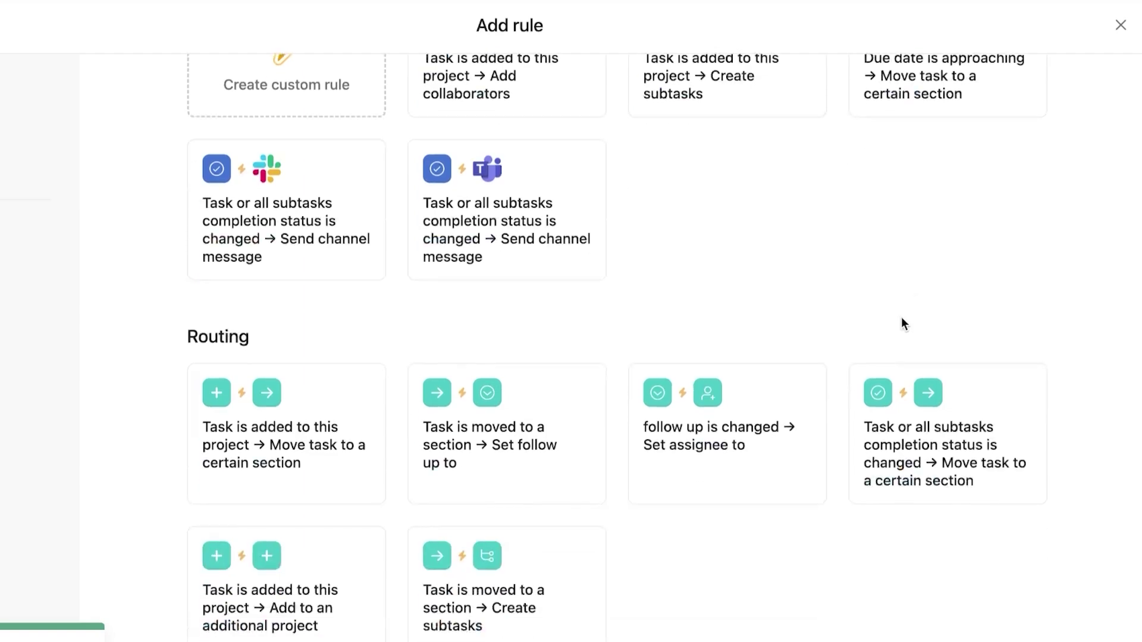
pyautogui.scroll(-1, 902, 323)
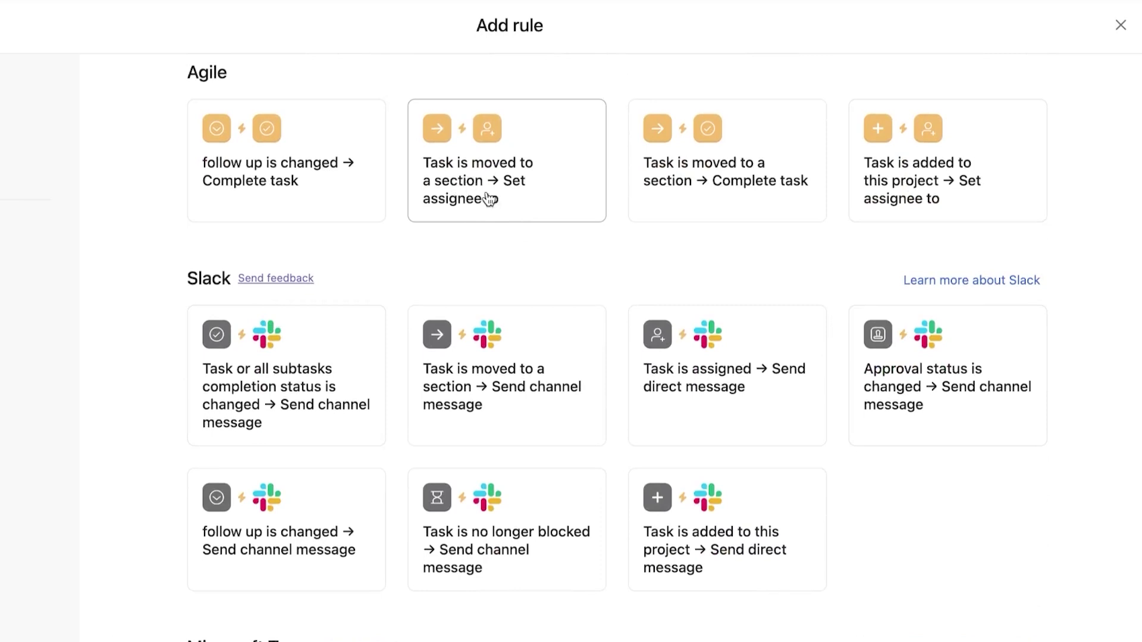
pyautogui.click(548, 198)
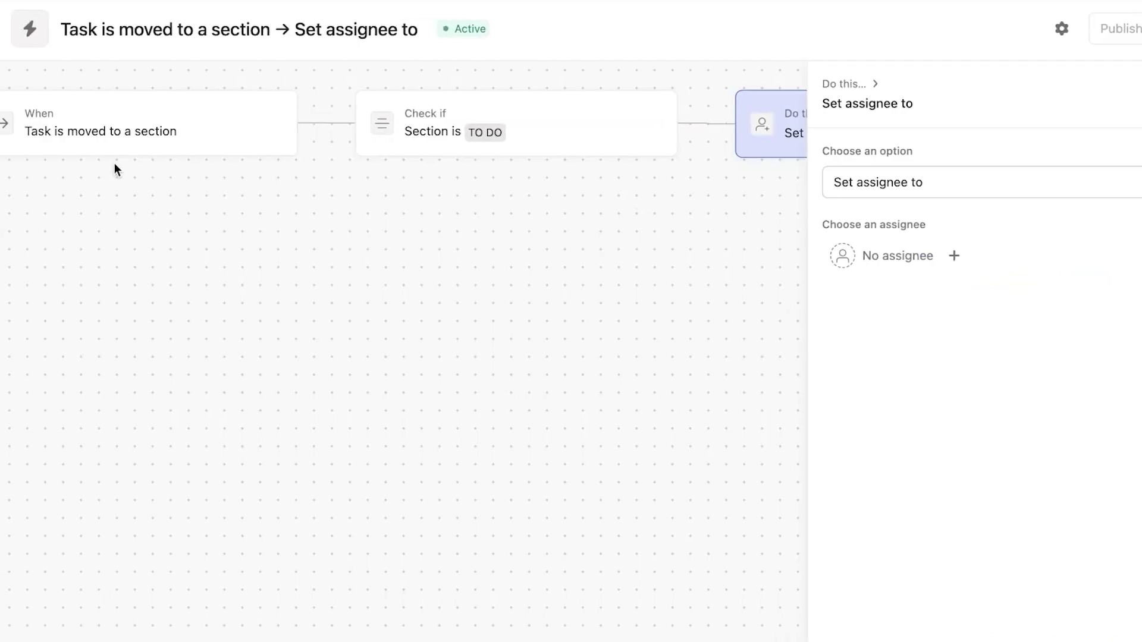
# - Set the rule's trigger option to "Section is..." with ERROR as the section
pyautogui.click(23, 131)
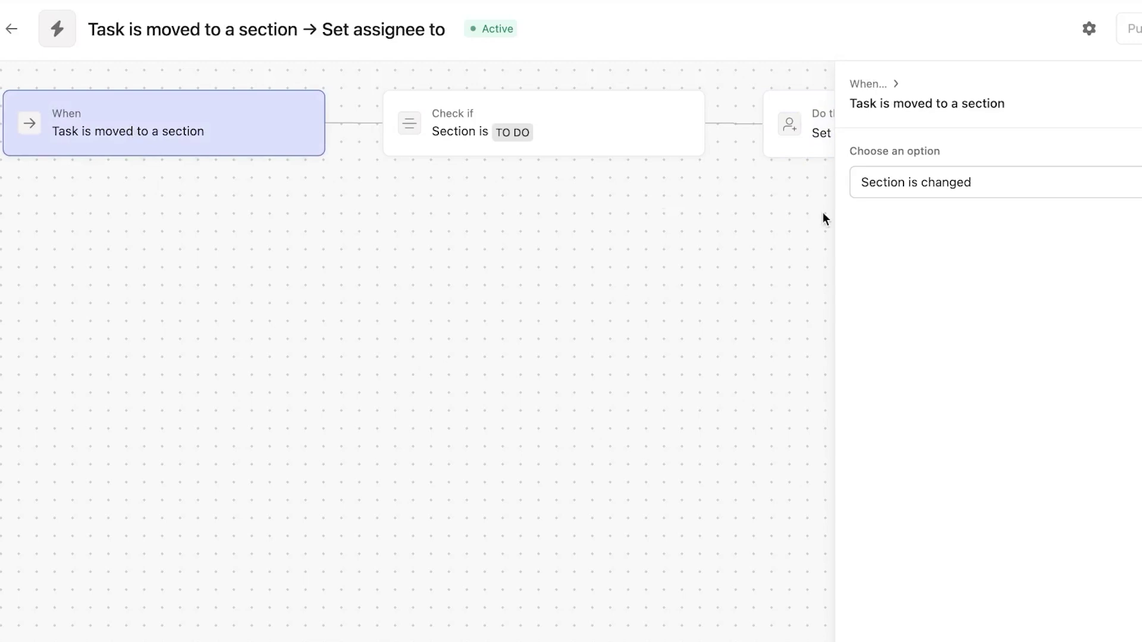
pyautogui.click(895, 189)
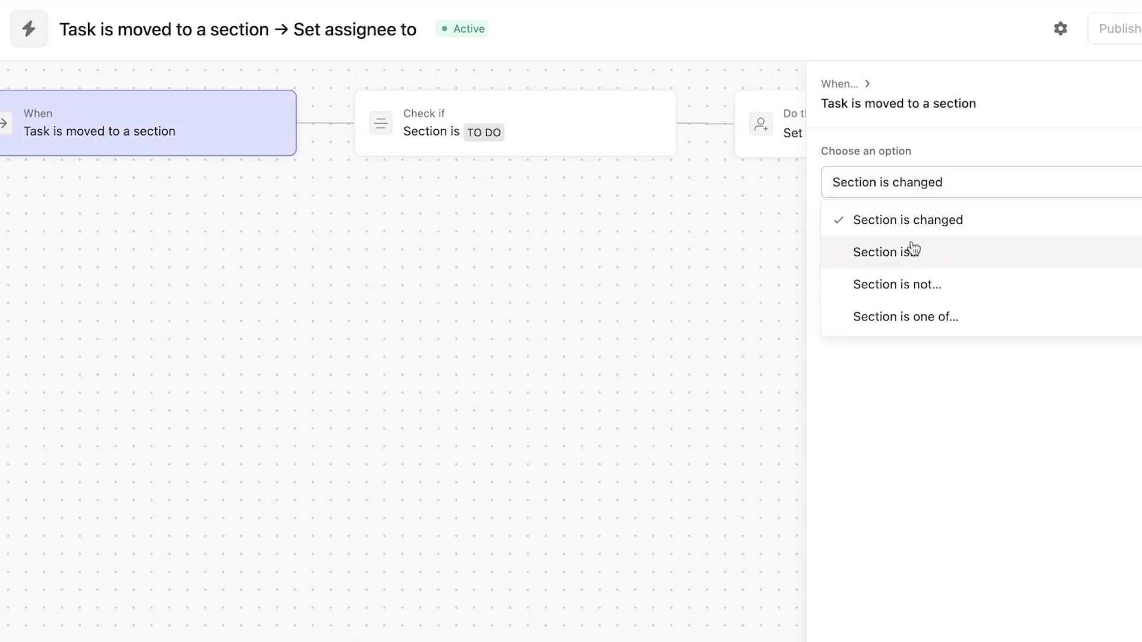
pyautogui.click(824, 255)
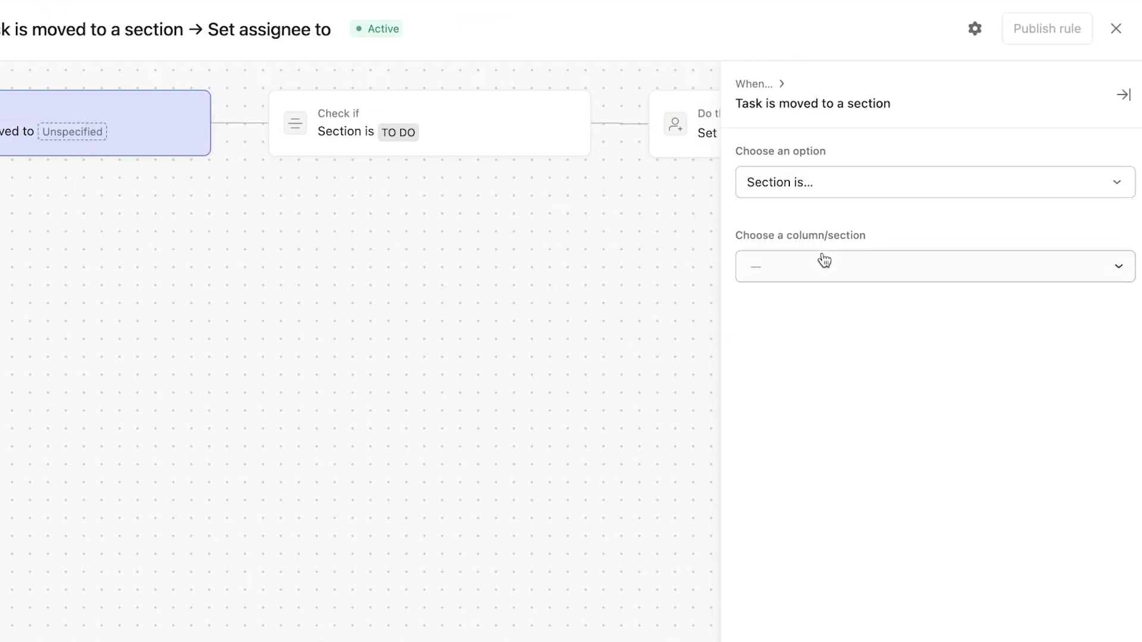
pyautogui.click(824, 265)
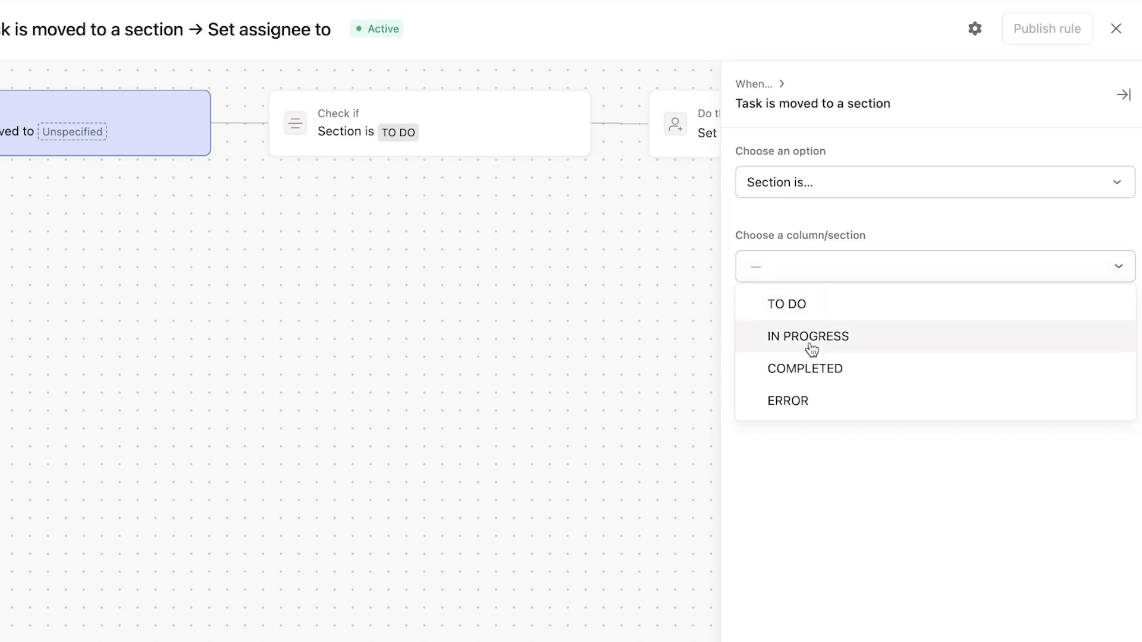
pyautogui.click(803, 398)
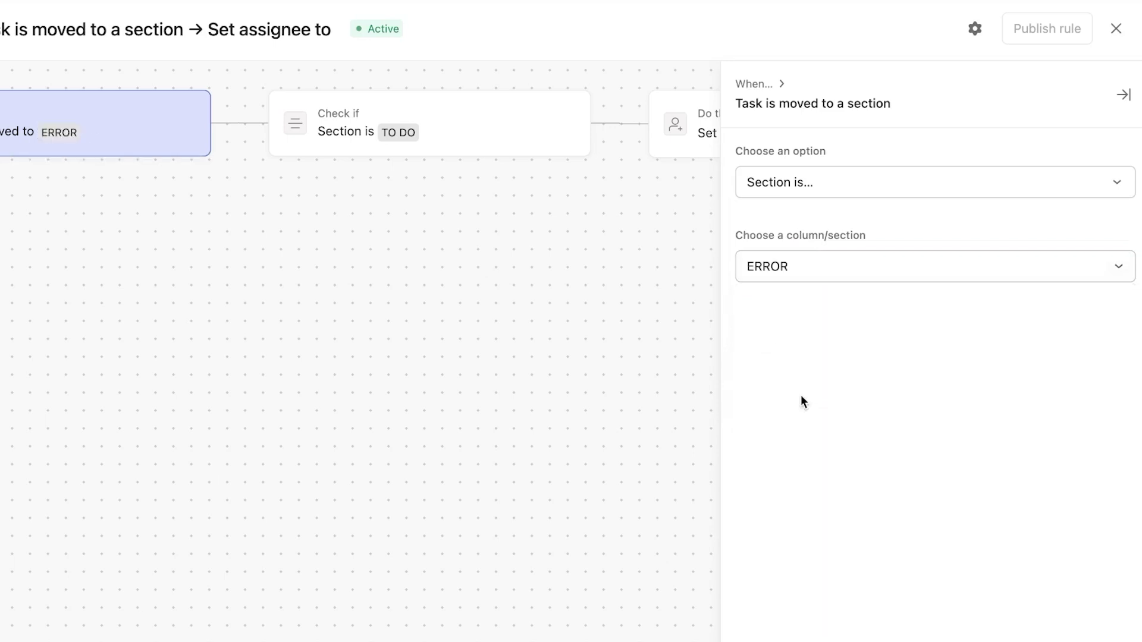
# - Set the rule's "Check if" condition to the IN PROGRESS section
pyautogui.click(408, 136)
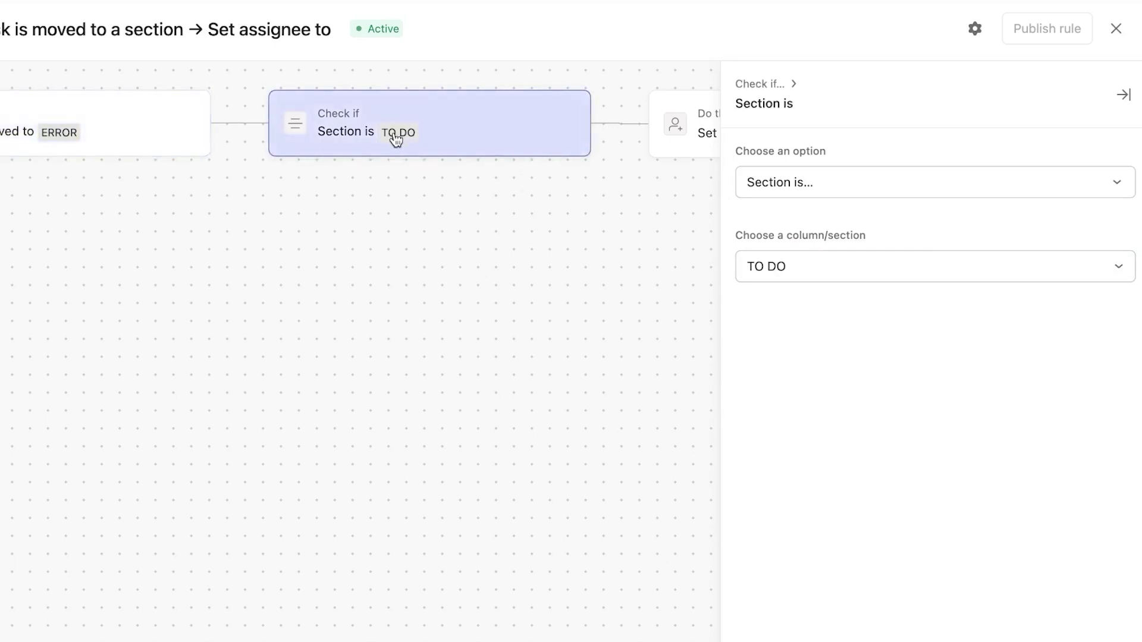
pyautogui.click(812, 262)
pyautogui.click(793, 337)
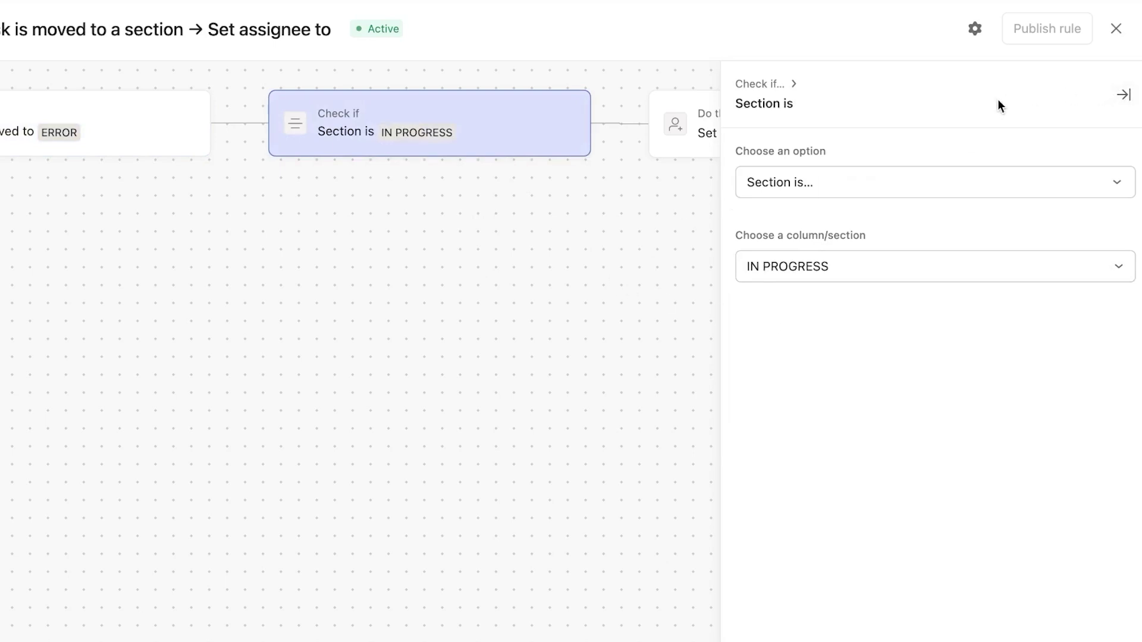
# - Set the rule's assignee to the team member assigned to TASK 1, publish the rule and return to the board
pyautogui.click(705, 132)
pyautogui.click(823, 186)
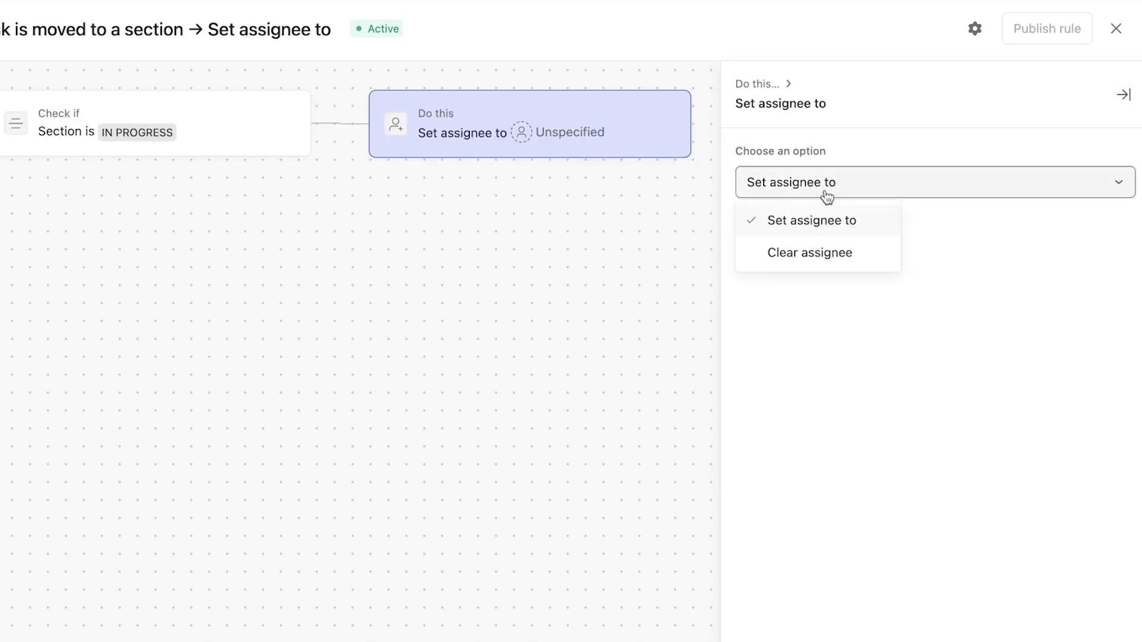
pyautogui.click(837, 407)
pyautogui.click(808, 264)
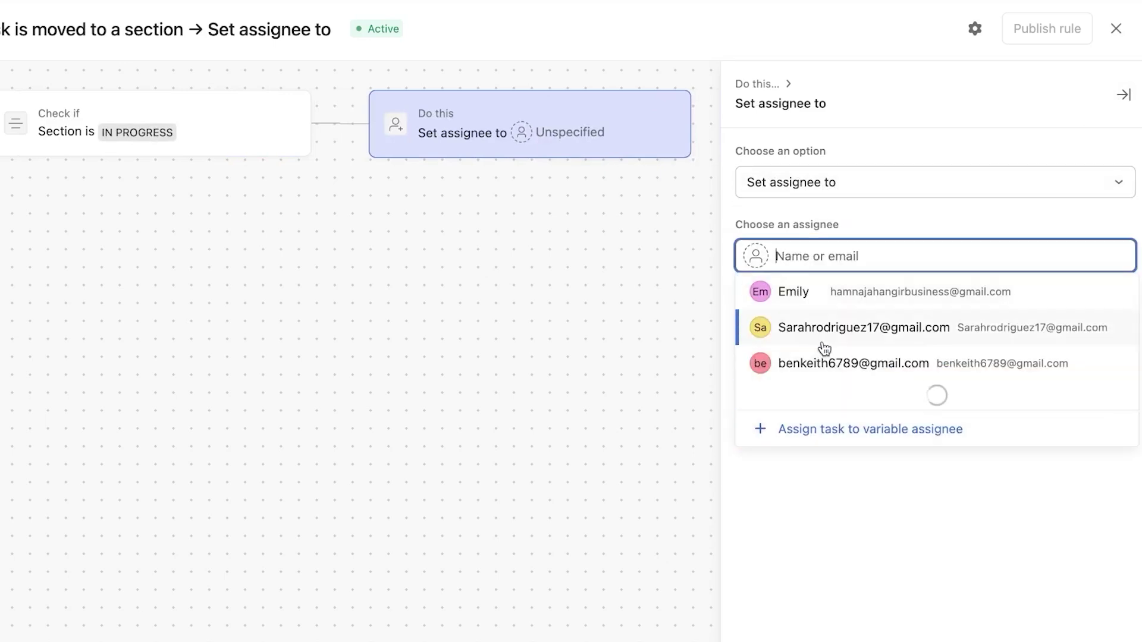
pyautogui.click(834, 327)
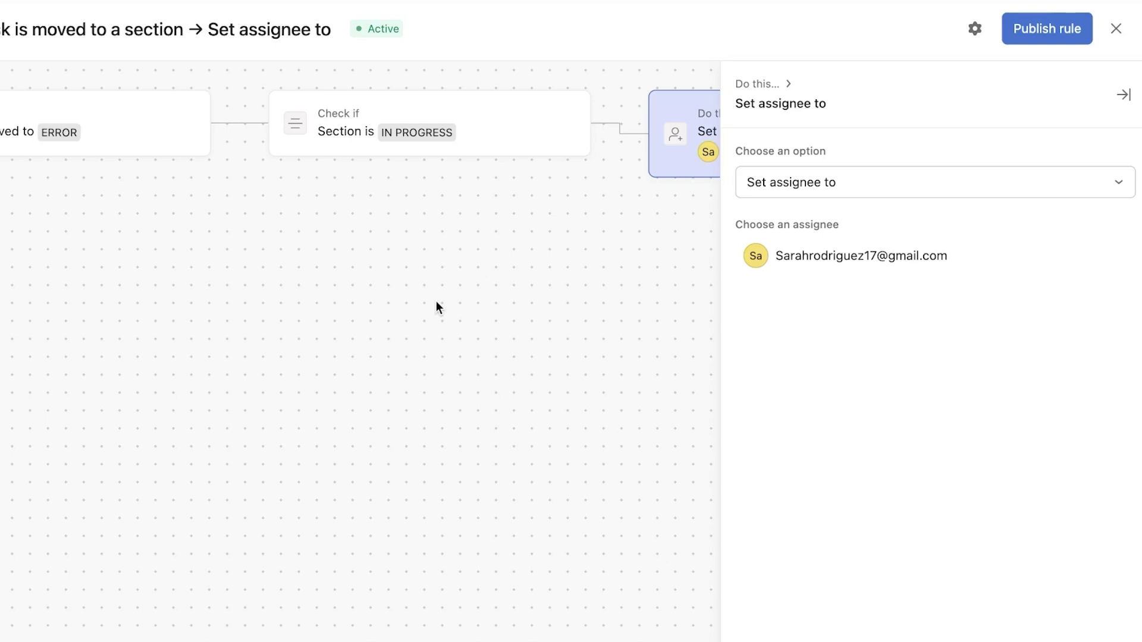
pyautogui.click(1049, 32)
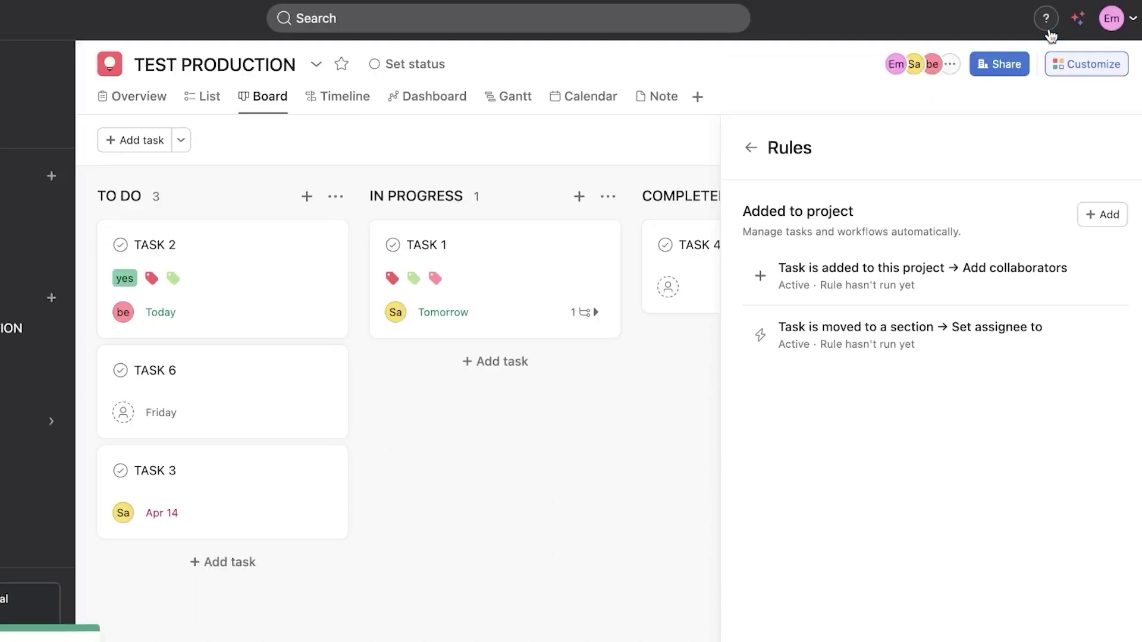
pyautogui.click(637, 473)
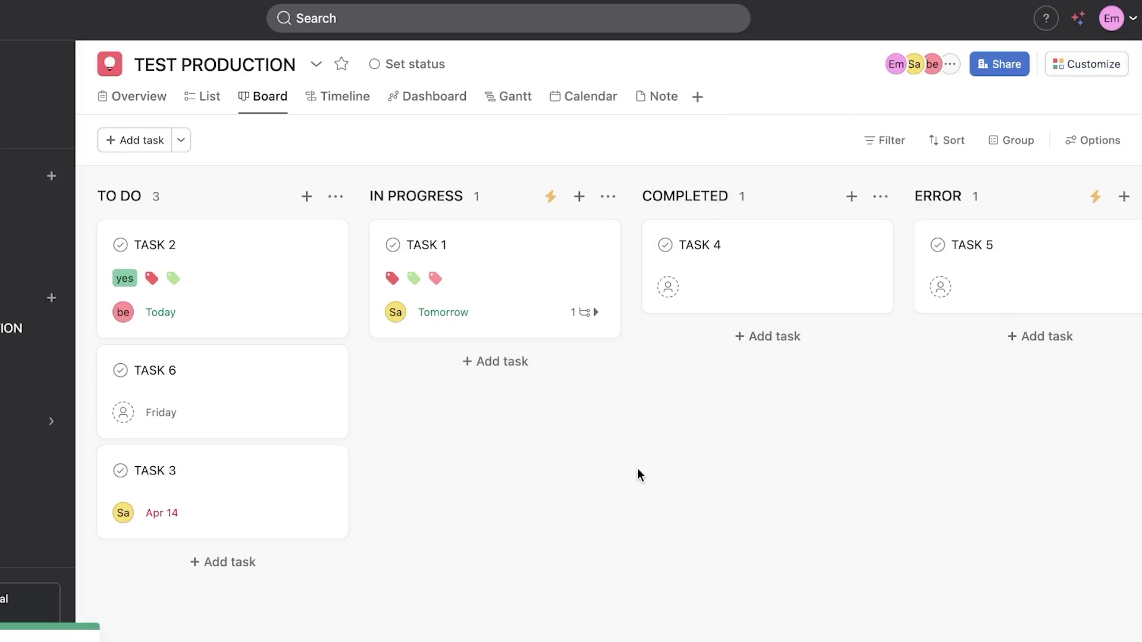
# - Start a new form for the TEST PRODUCTION project and look over its default questions
pyautogui.click(1096, 65)
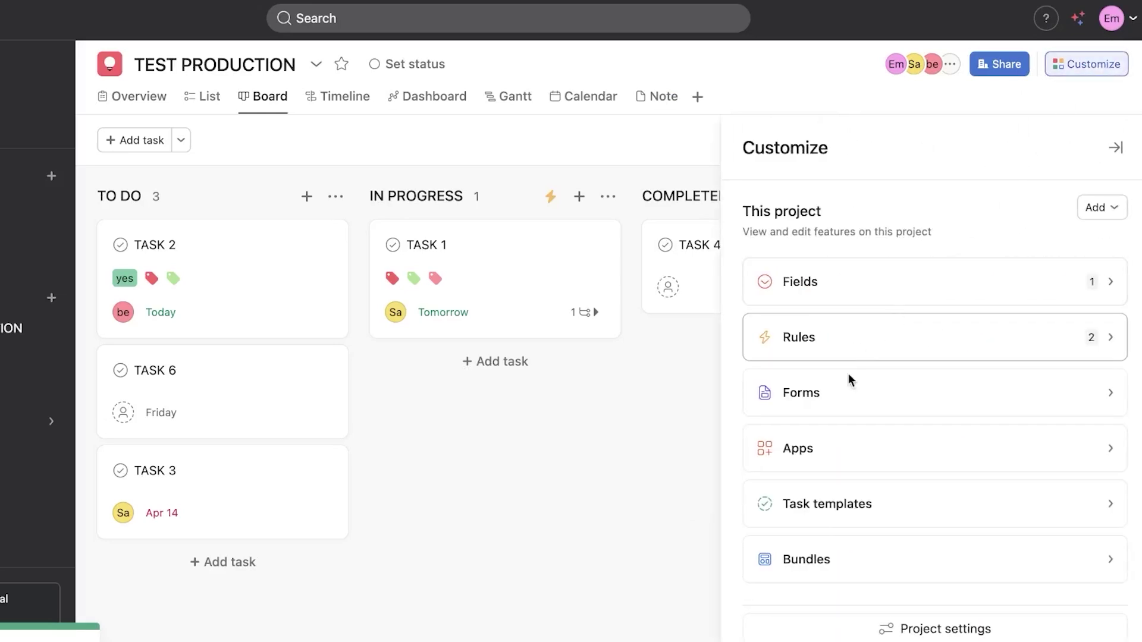
pyautogui.click(904, 409)
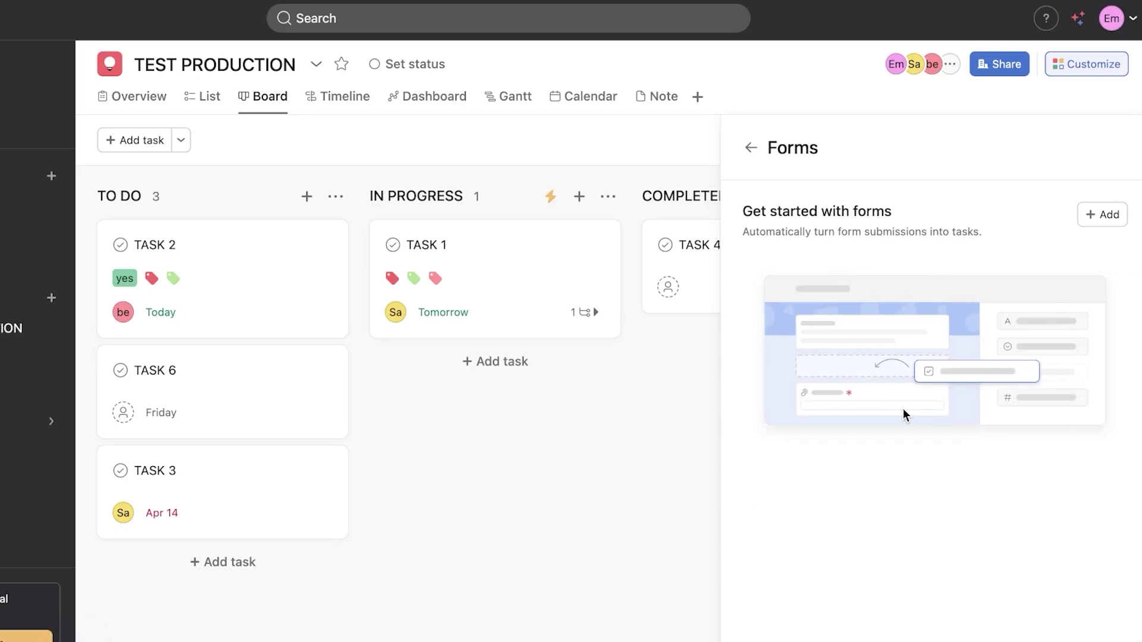
pyautogui.click(1103, 214)
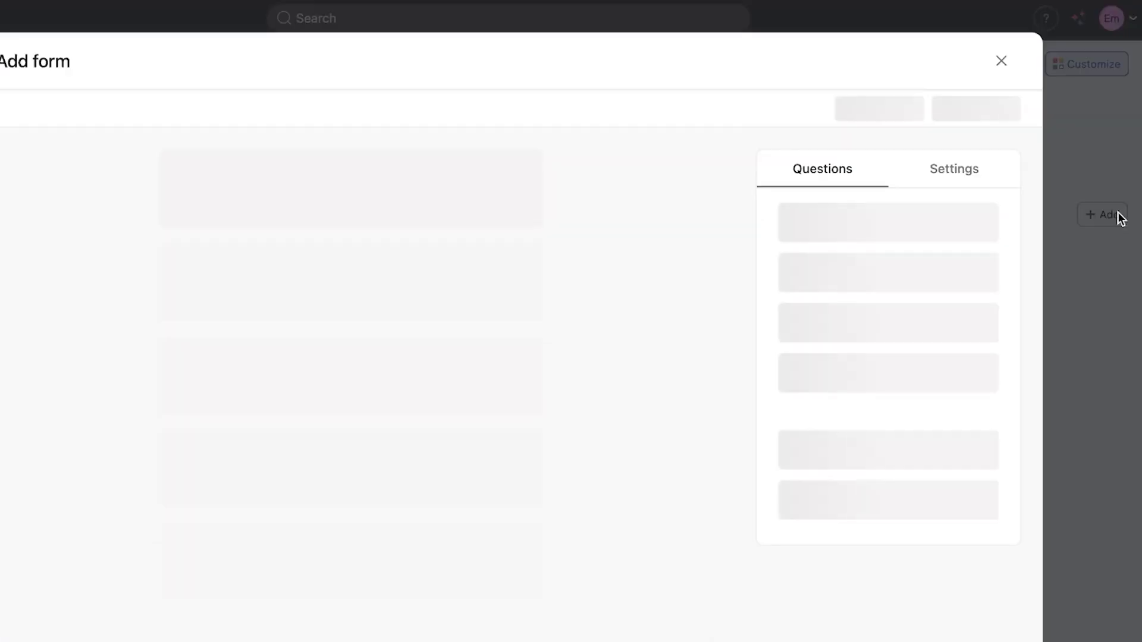
pyautogui.scroll(-2, 381, 390)
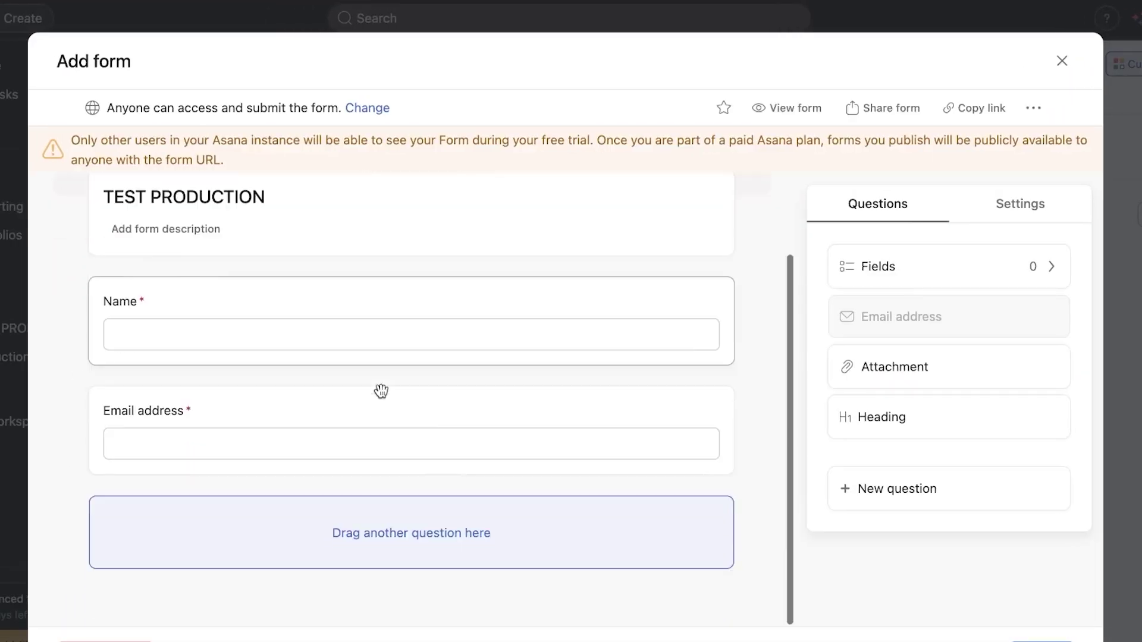
pyautogui.scroll(2, 381, 390)
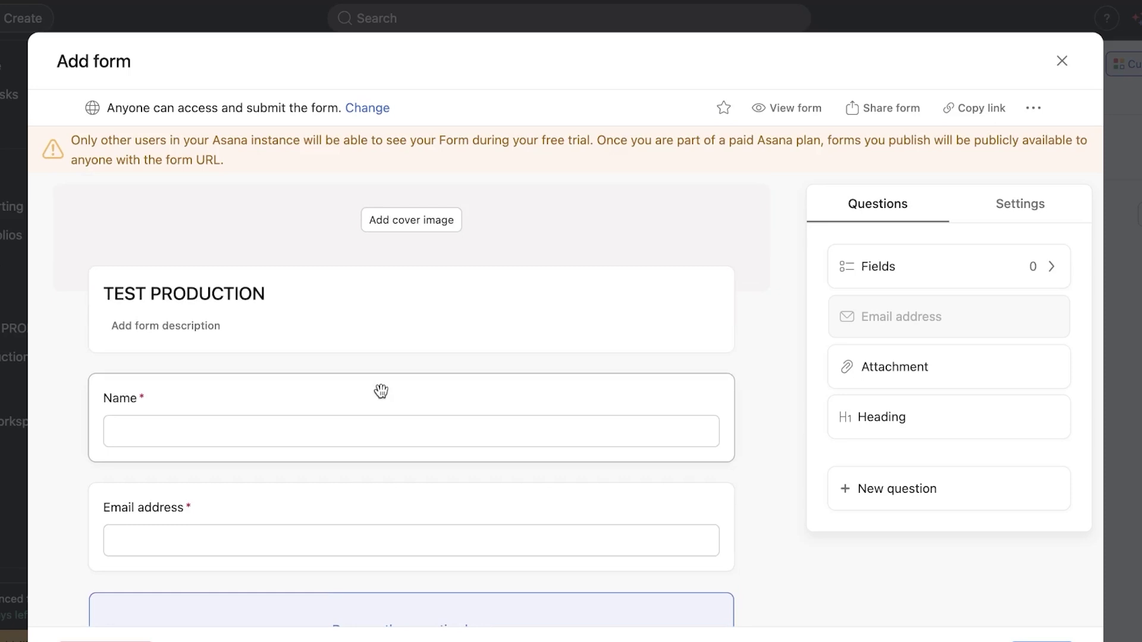
# - Replace the new form's title with "test firm"
pyautogui.click(321, 295)
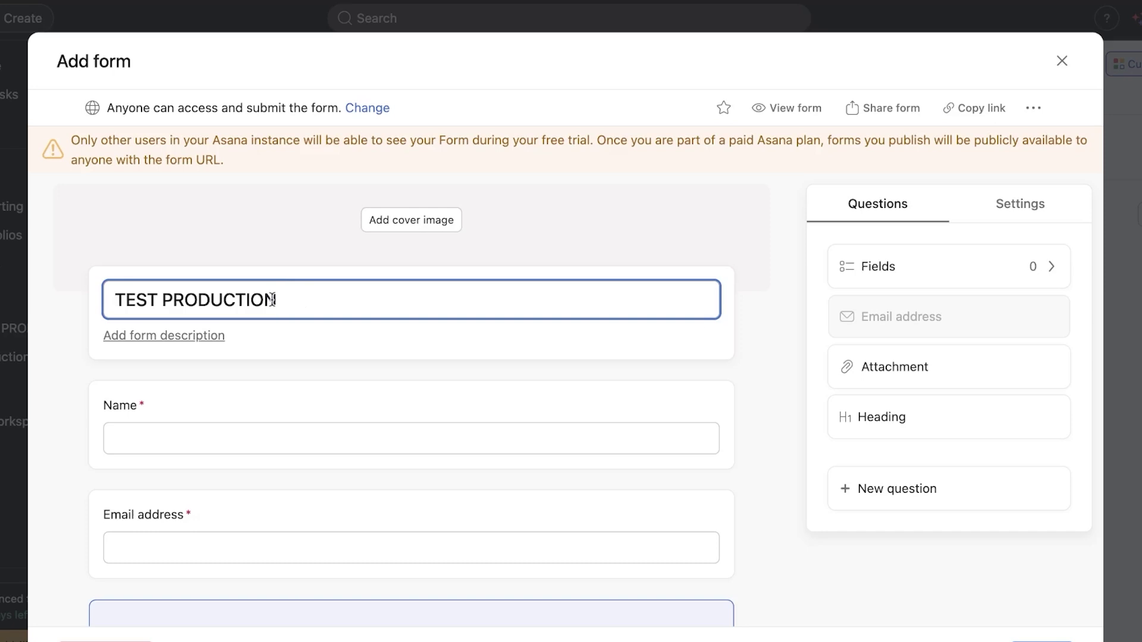
pyautogui.moveTo(275, 299); pyautogui.dragTo(92, 298)
pyautogui.press('BackSpace')
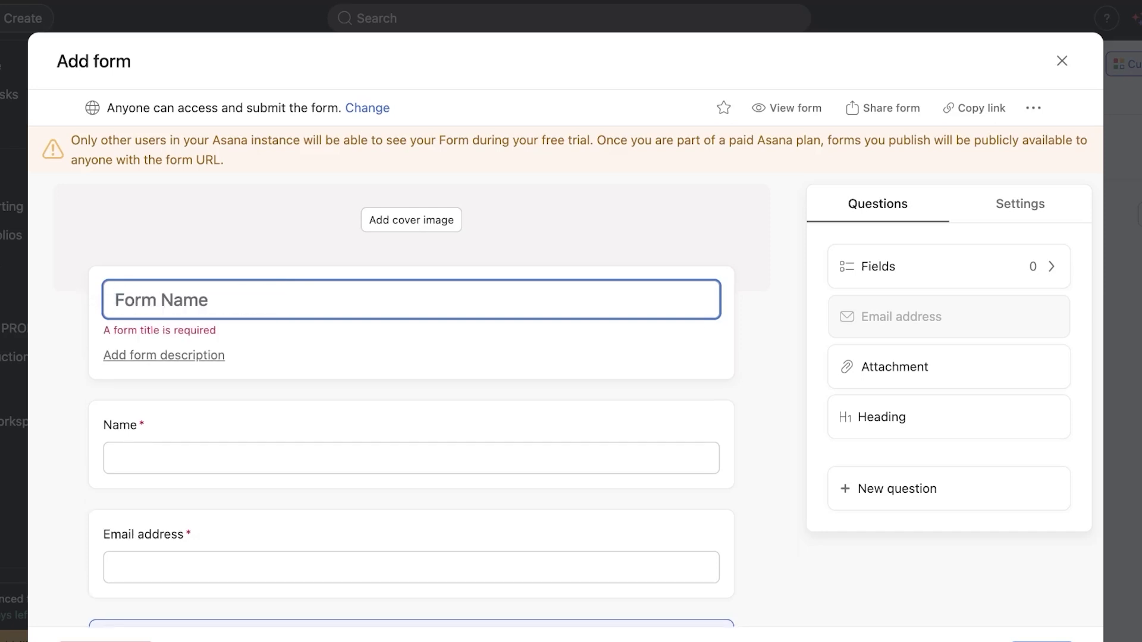
pyautogui.write('test fi')
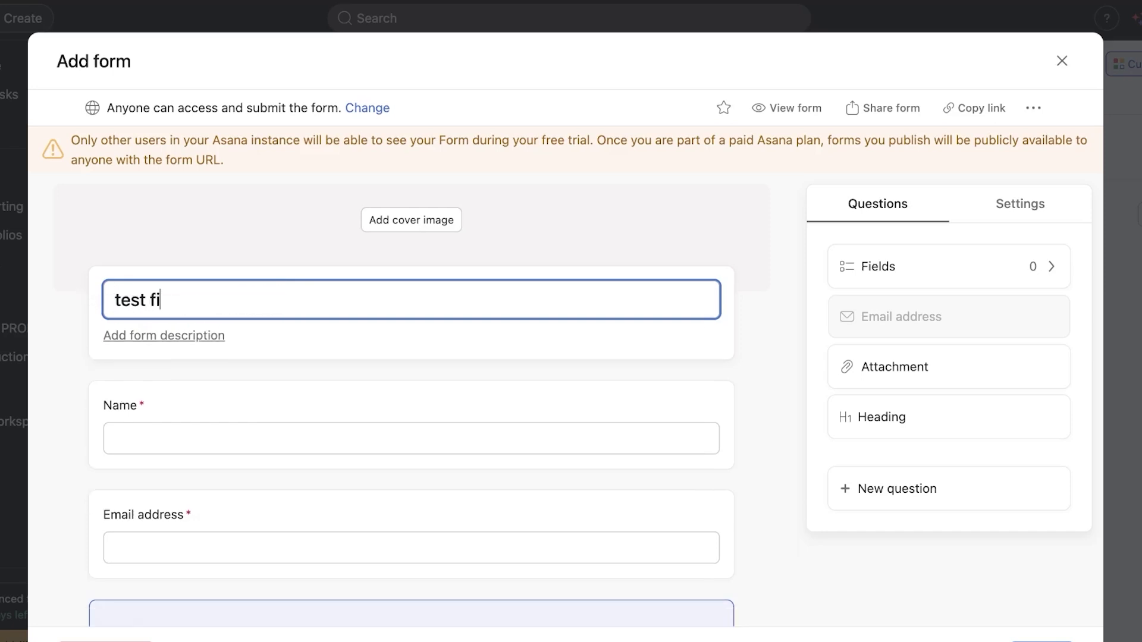
pyautogui.write('rm')
# - Add a new question to the form, check the available question types, and delete the question again
pyautogui.scroll(-2, 137, 393)
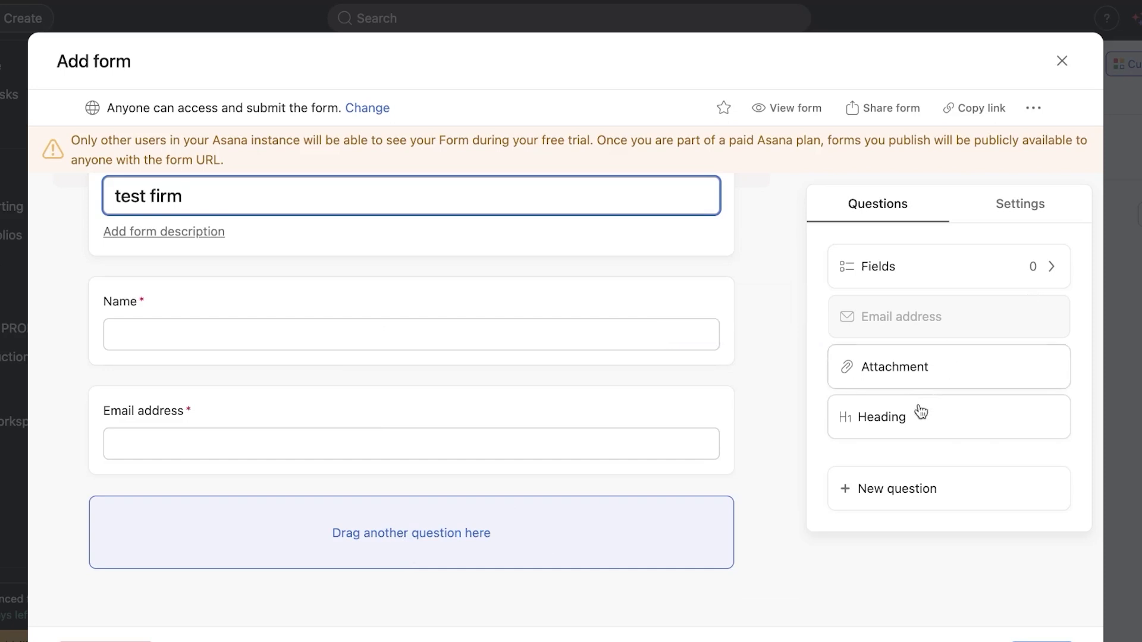
pyautogui.click(898, 487)
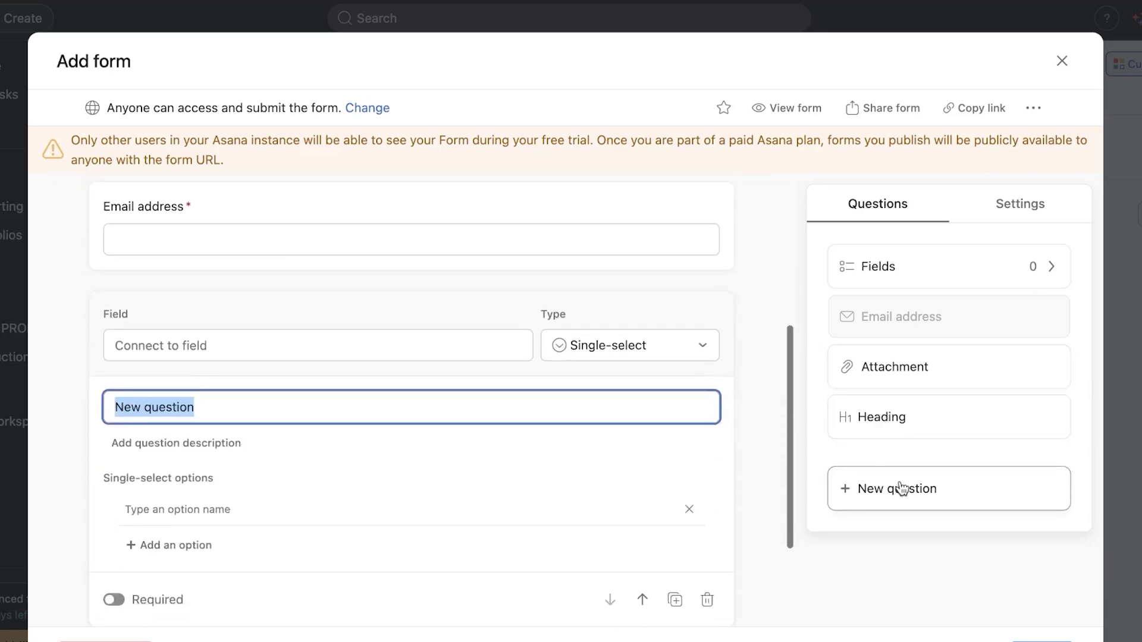
pyautogui.scroll(-3, 435, 625)
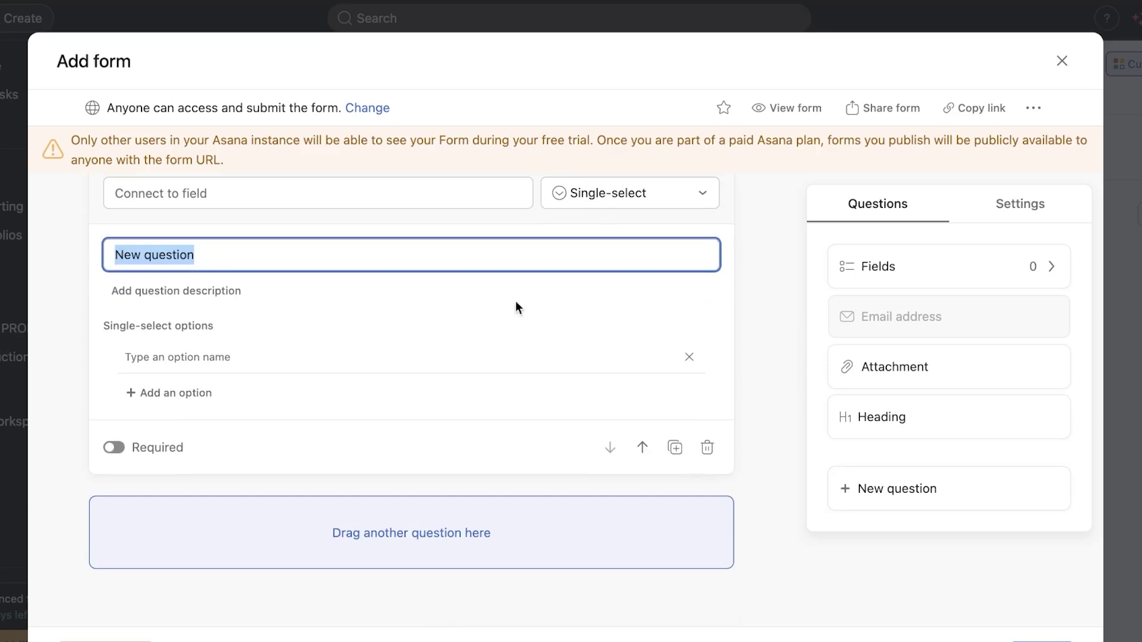
pyautogui.click(642, 197)
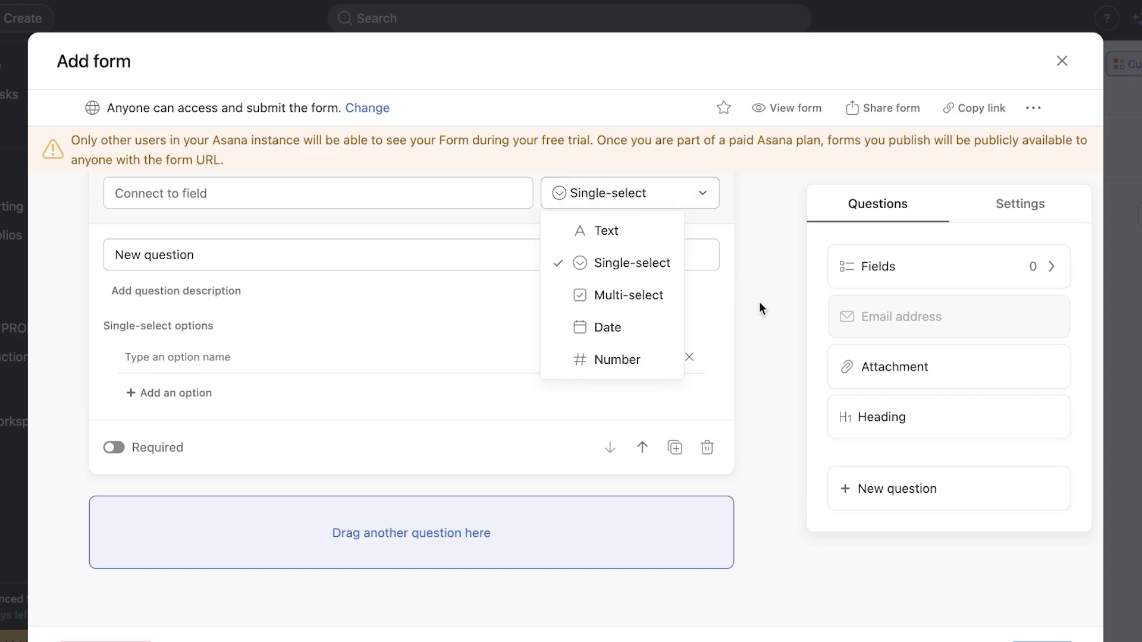
pyautogui.click(735, 384)
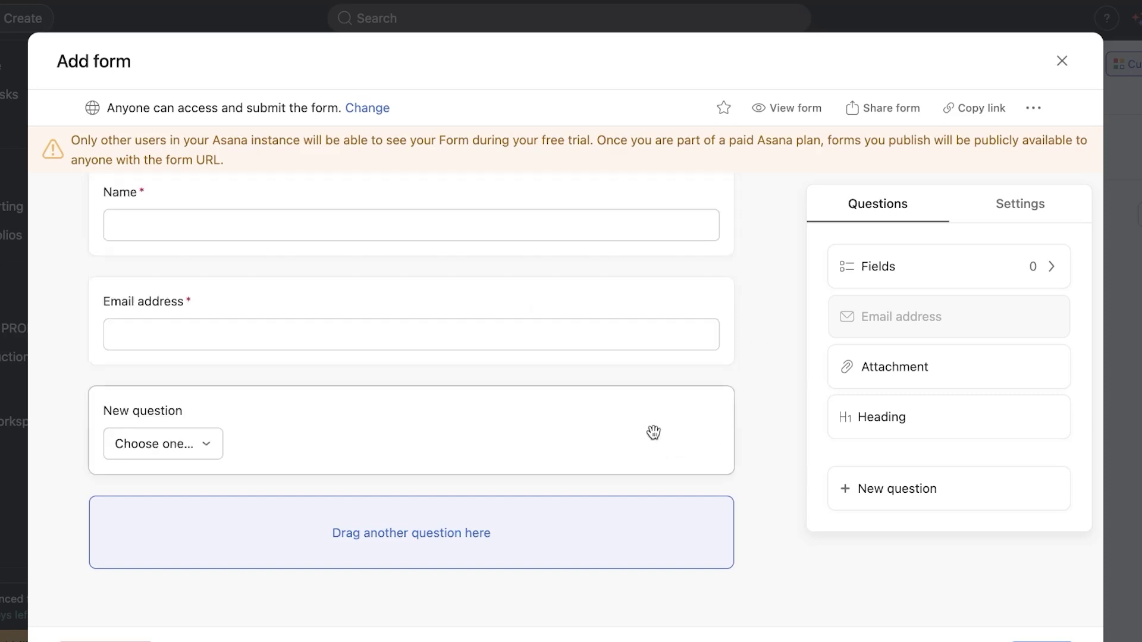
pyautogui.click(606, 441)
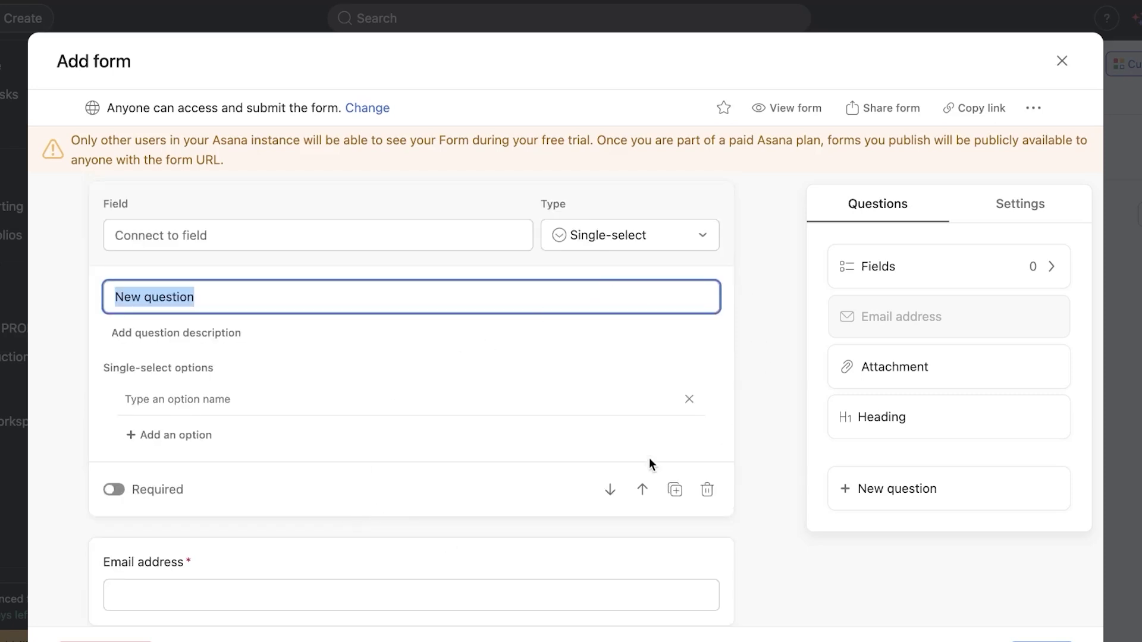
pyautogui.click(706, 490)
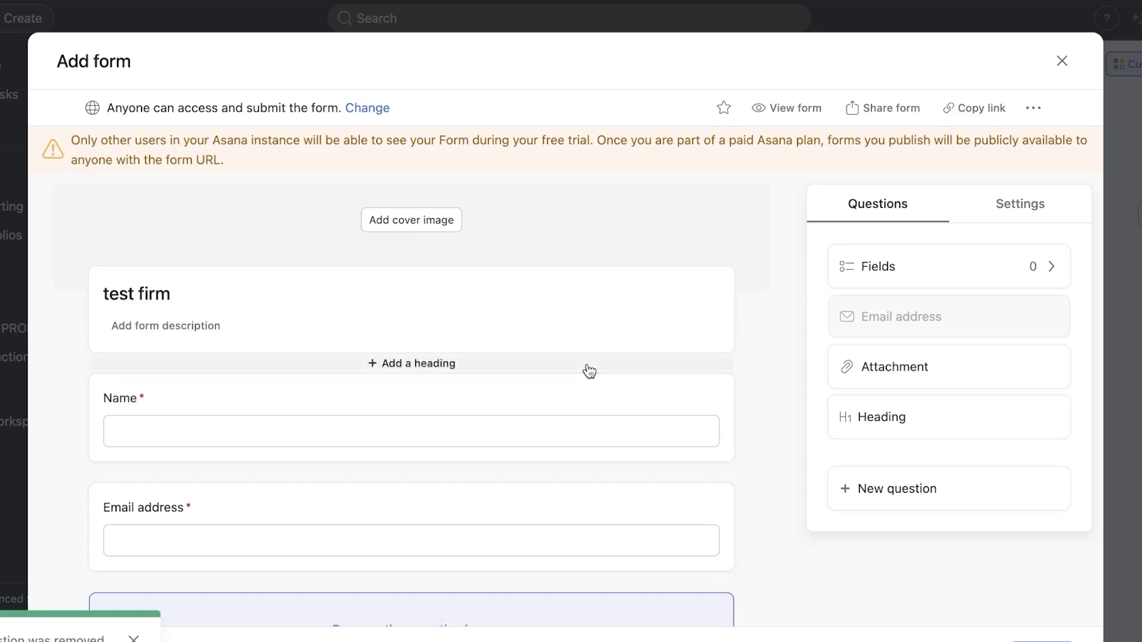
pyautogui.scroll(-2, 586, 369)
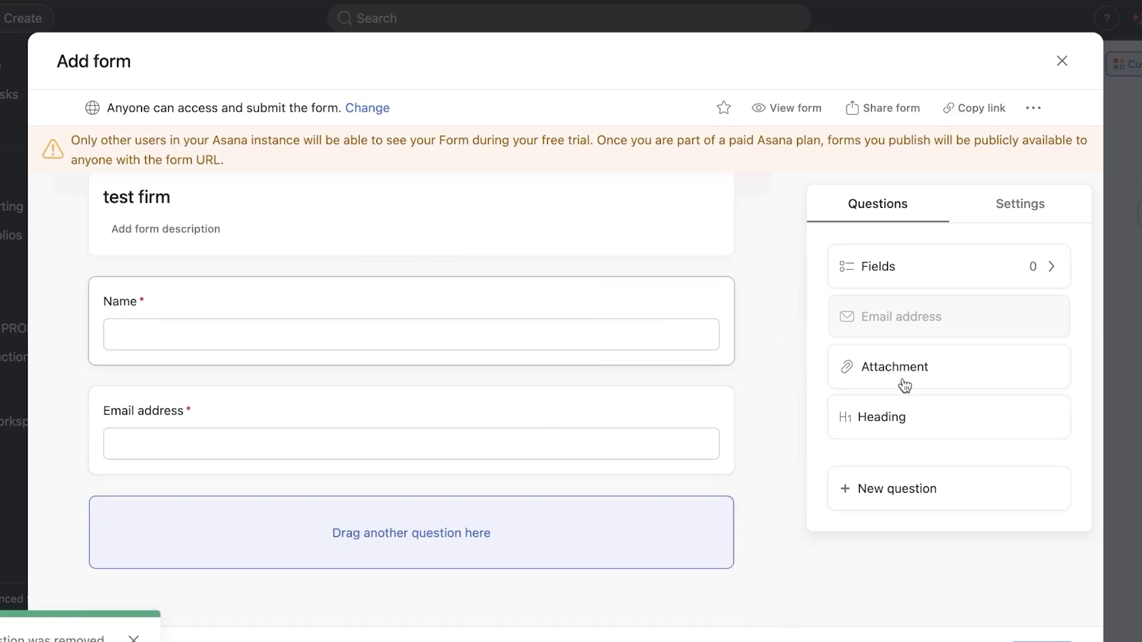
pyautogui.moveTo(899, 381); pyautogui.dragTo(872, 375)
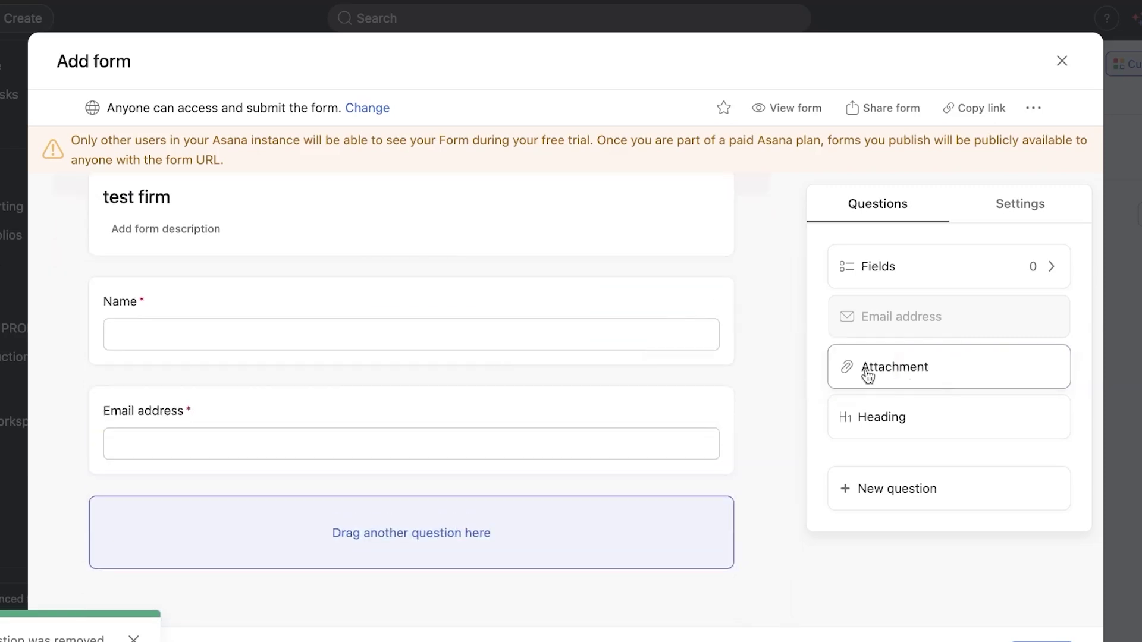
pyautogui.scroll(1, 410, 274)
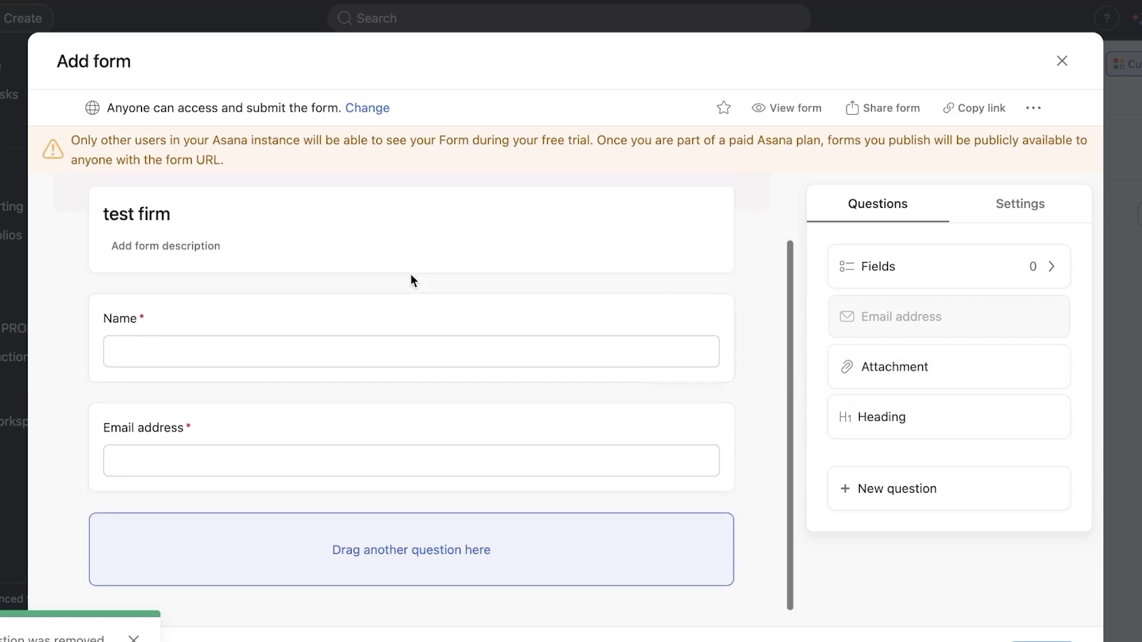
pyautogui.scroll(-1, 410, 275)
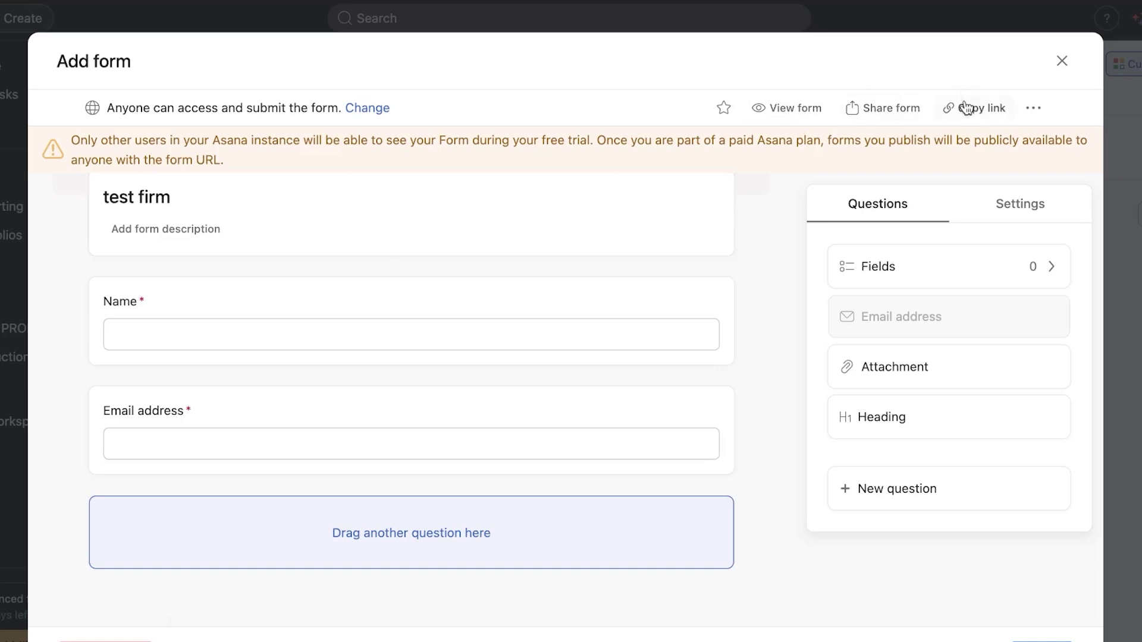
pyautogui.click(1035, 112)
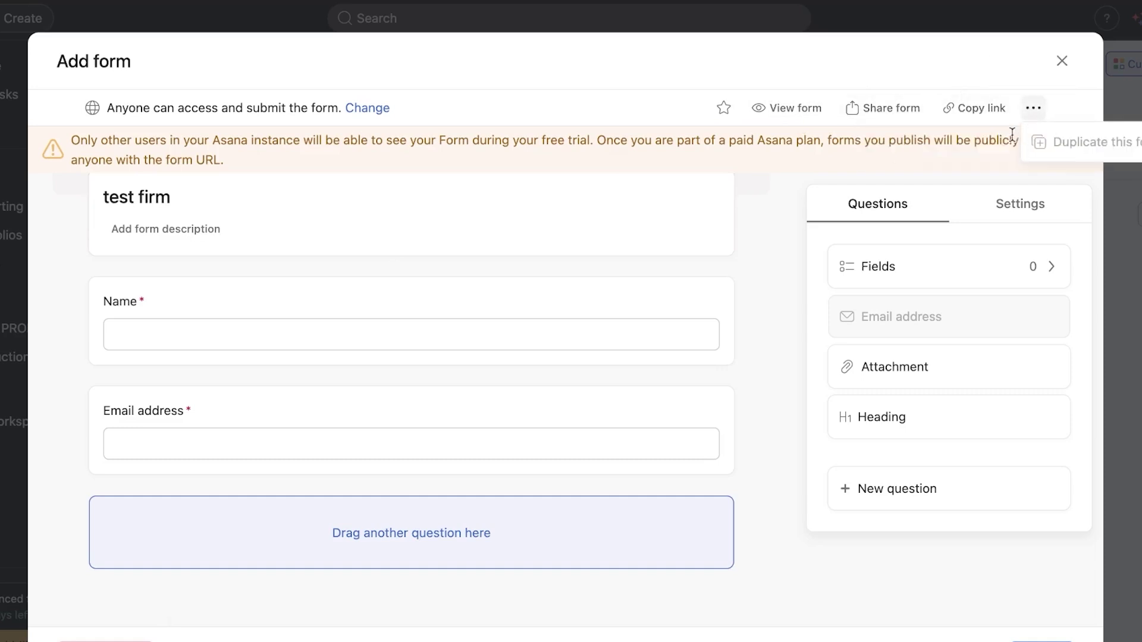
pyautogui.click(754, 289)
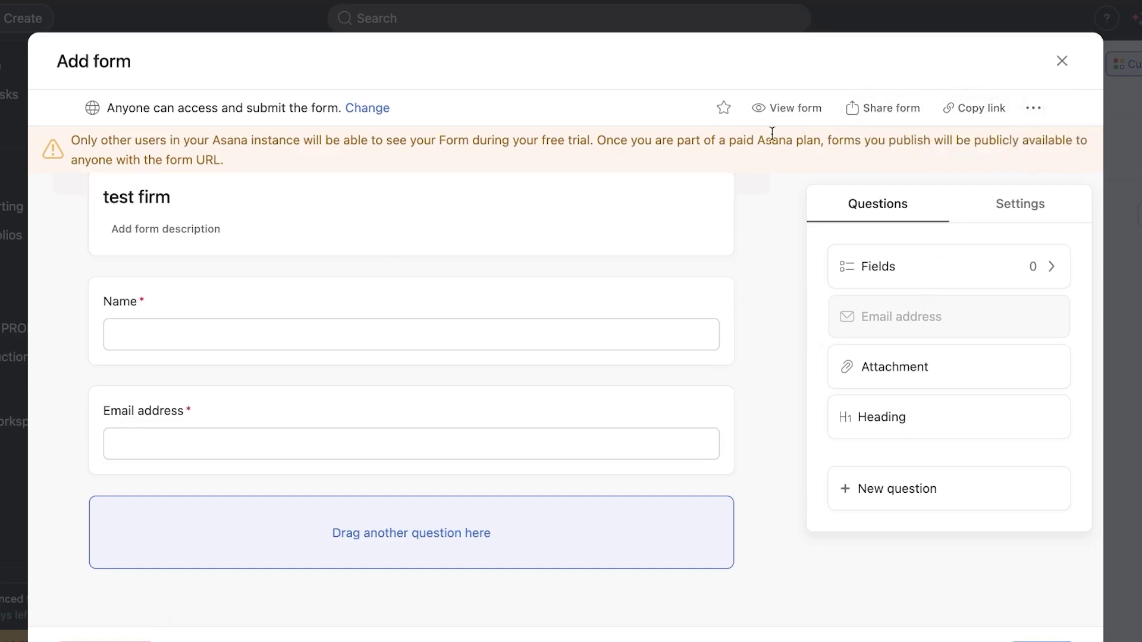
# - Preview the form as a respondent, try its name and email address fields, and close the preview
pyautogui.click(779, 107)
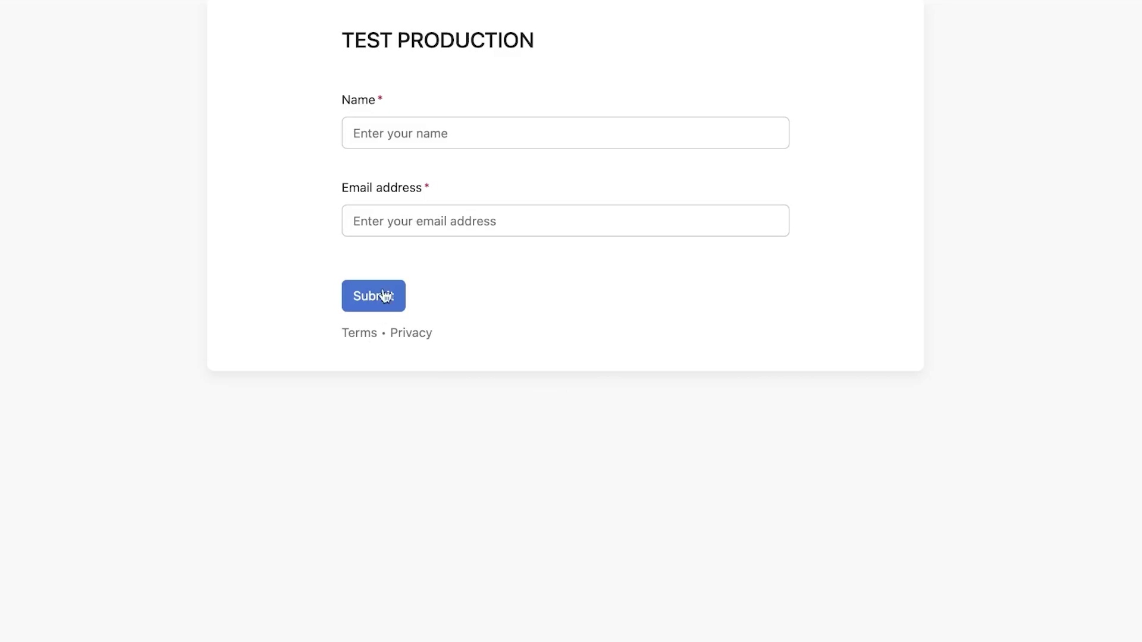
pyautogui.click(416, 124)
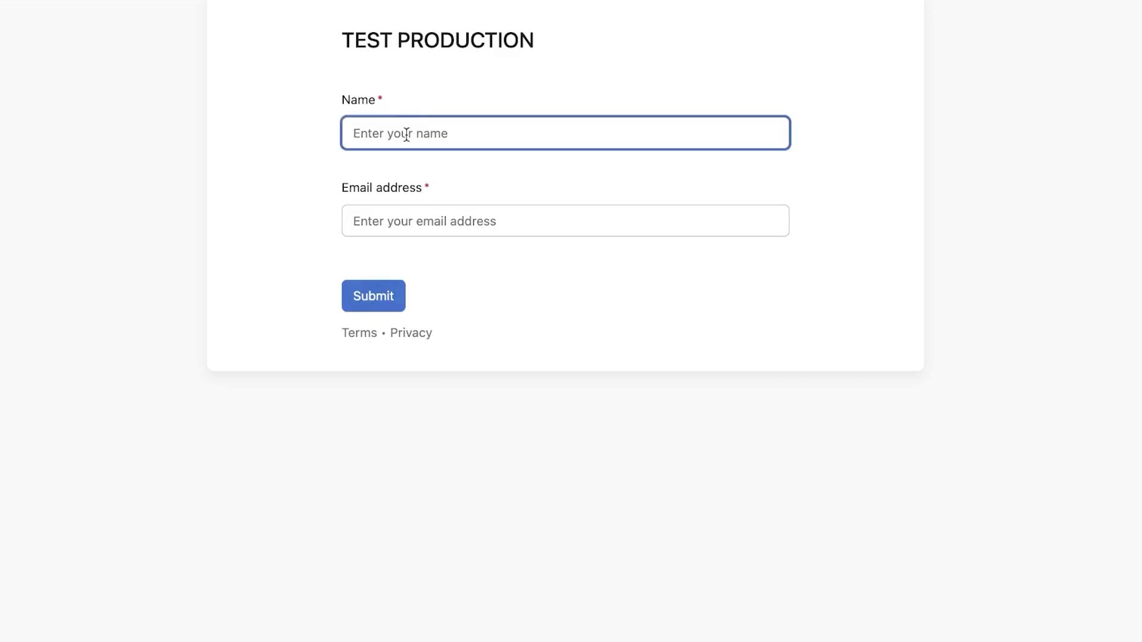
pyautogui.click(392, 211)
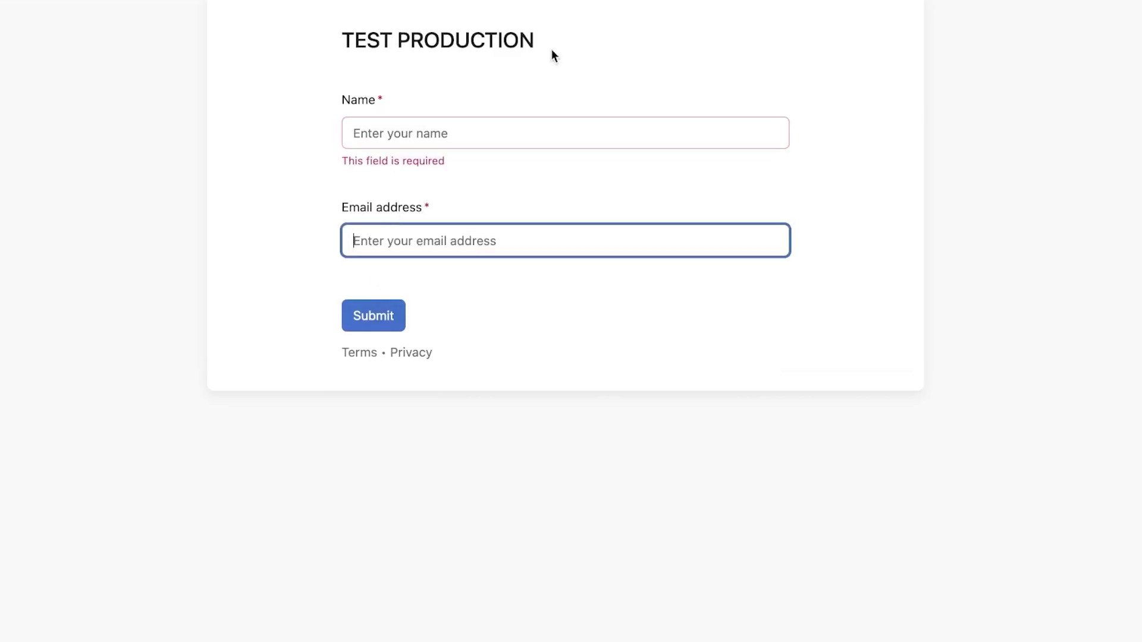
pyautogui.press('super+w')
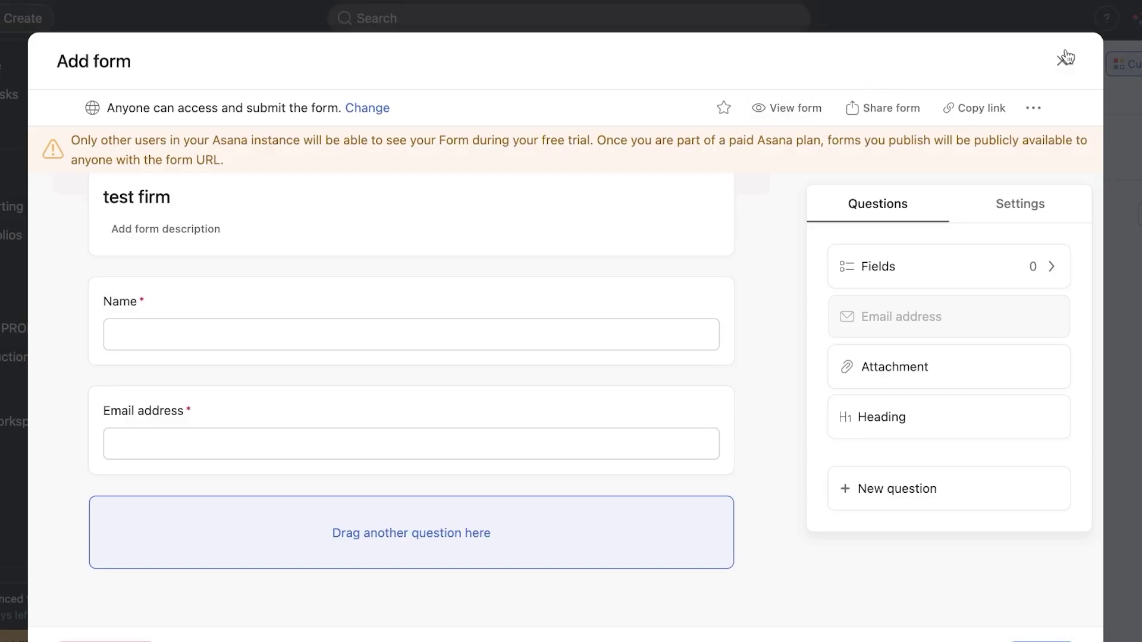
# - Close the form editor, discarding the unpublished form, and return to the project board
pyautogui.click(1064, 62)
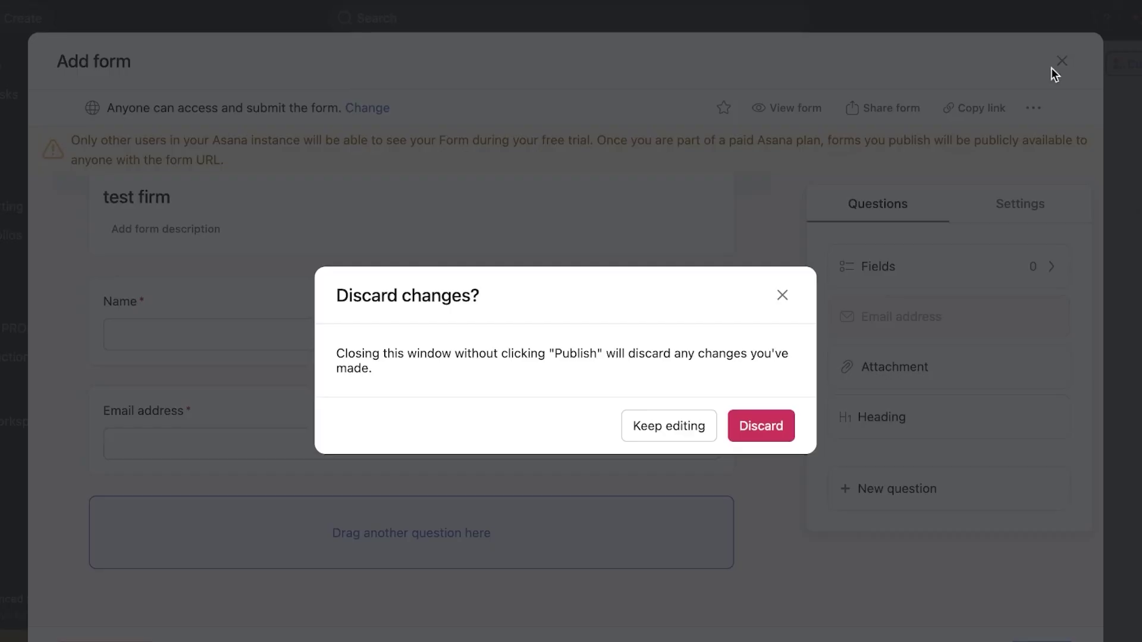
pyautogui.click(763, 433)
pyautogui.click(1127, 64)
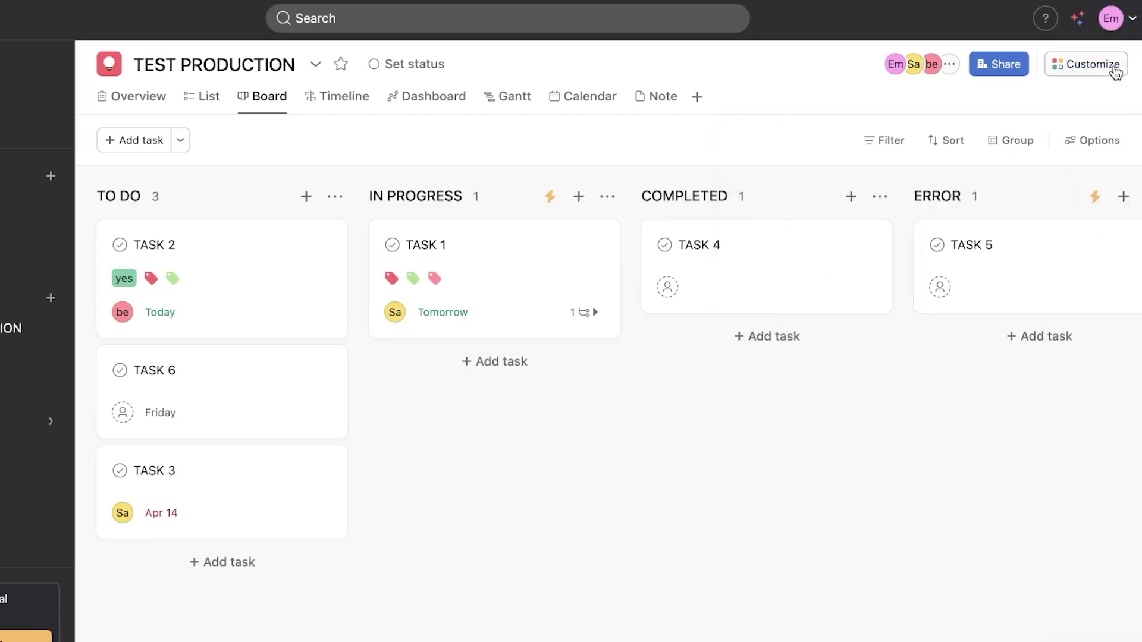
# - Open the gallery of apps that can be added to the project
pyautogui.click(1091, 80)
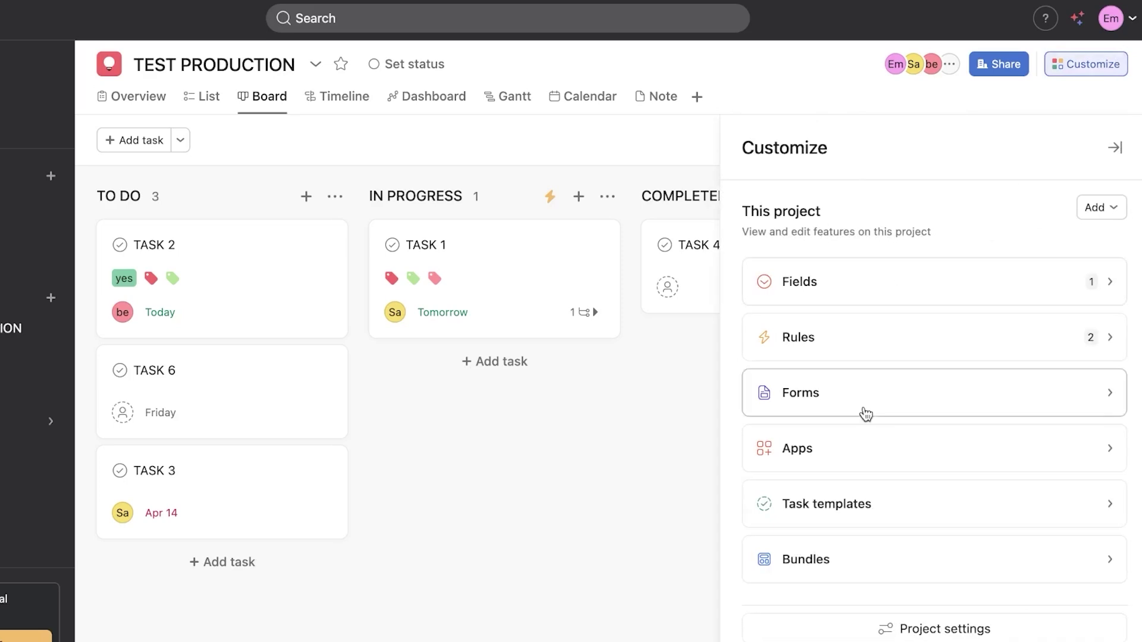
pyautogui.click(829, 463)
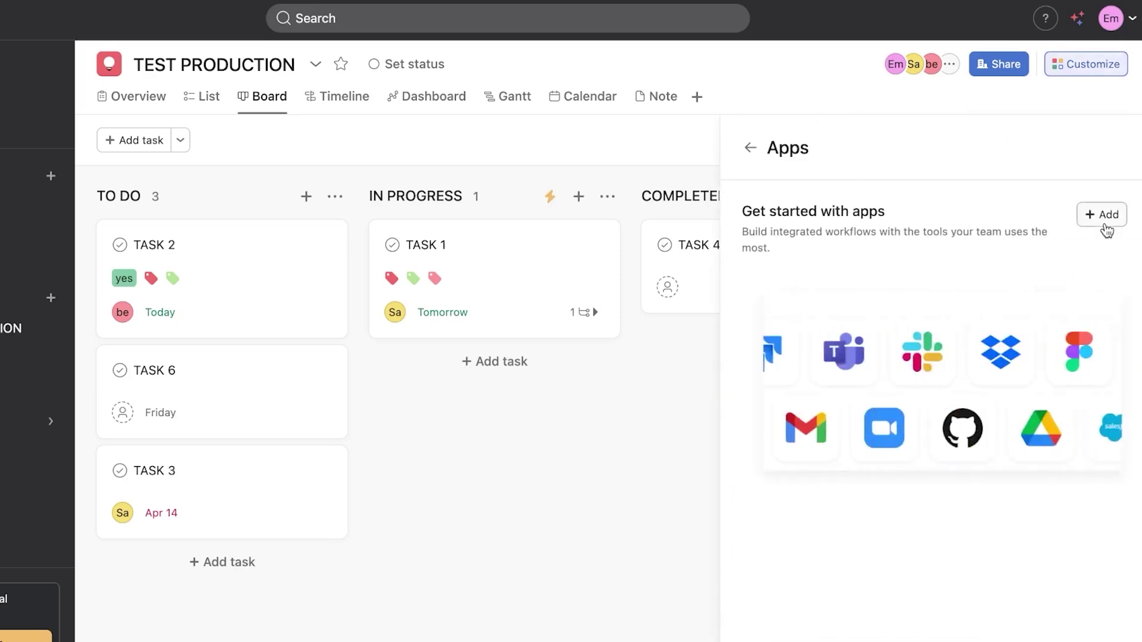
pyautogui.click(1105, 227)
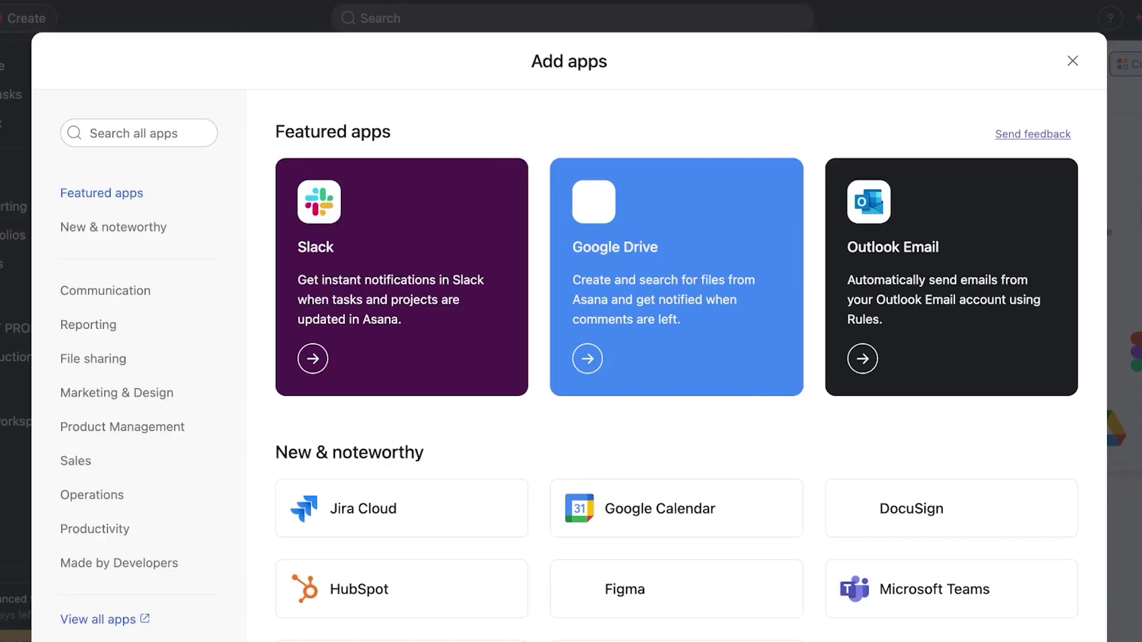
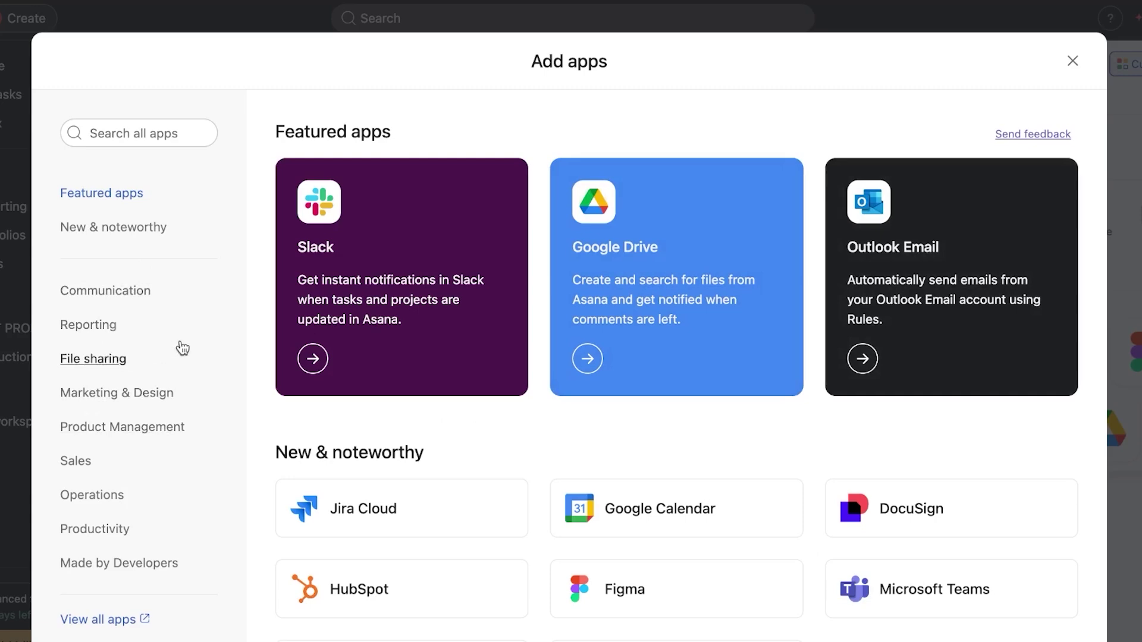
# - Browse the Productivity apps and the neighbouring categories in the app gallery
pyautogui.click(105, 529)
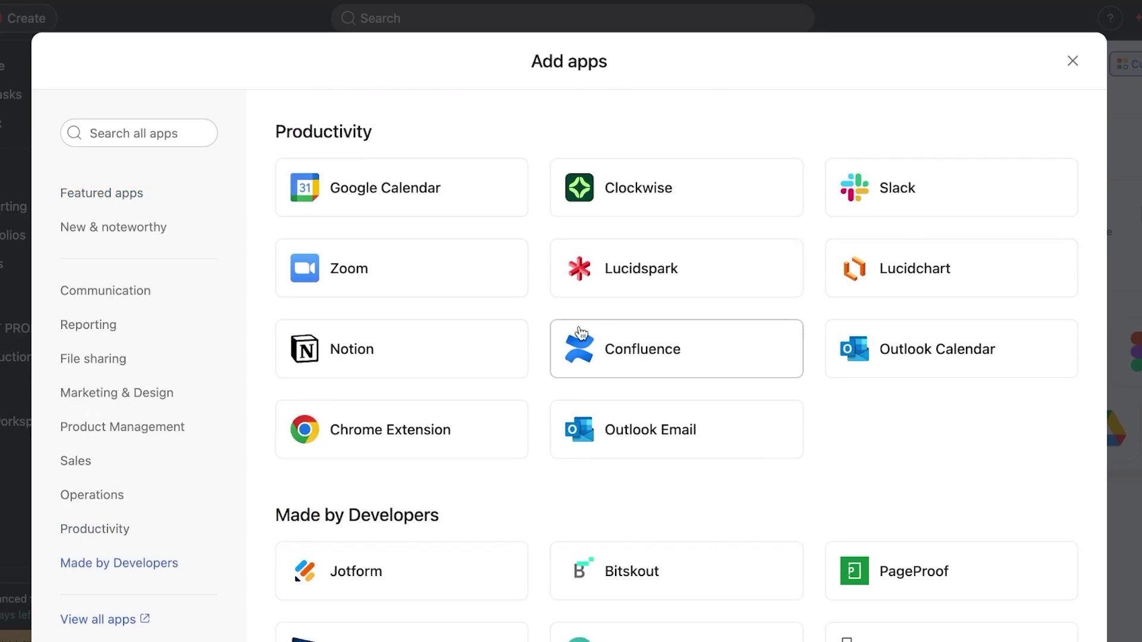
pyautogui.scroll(-2, 780, 343)
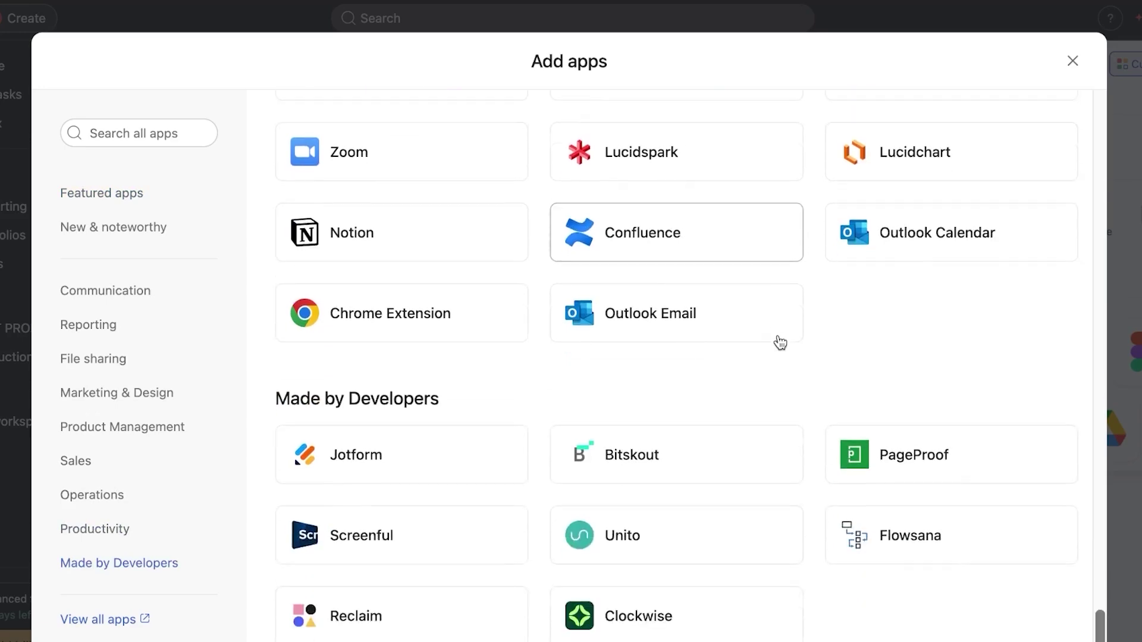
pyautogui.scroll(6, 781, 343)
pyautogui.scroll(-6, 780, 343)
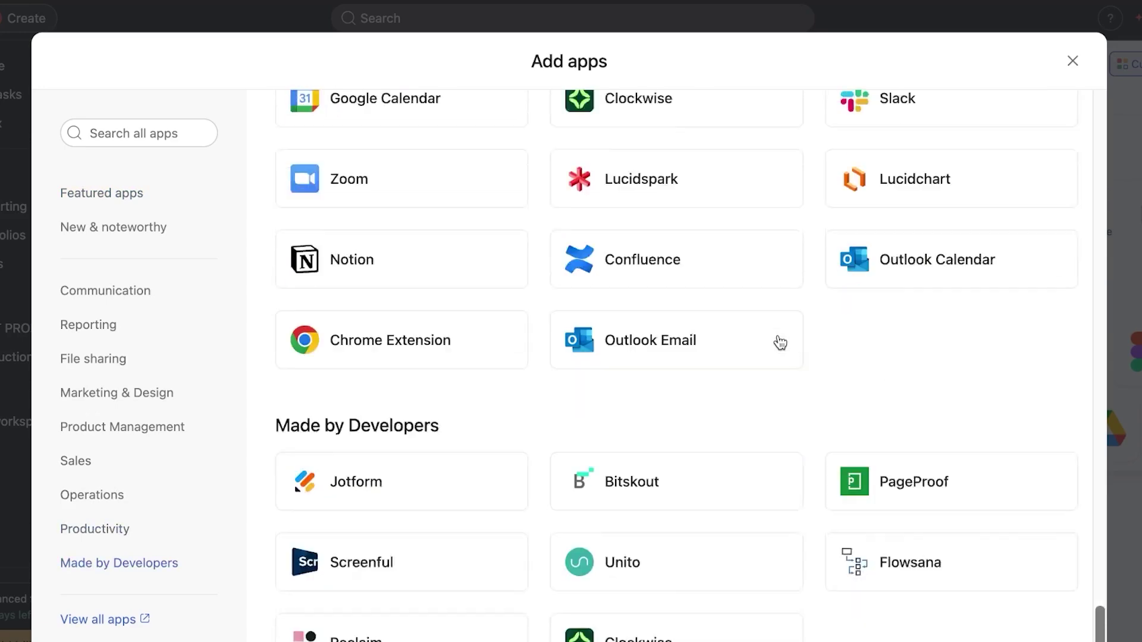
pyautogui.scroll(15, 780, 344)
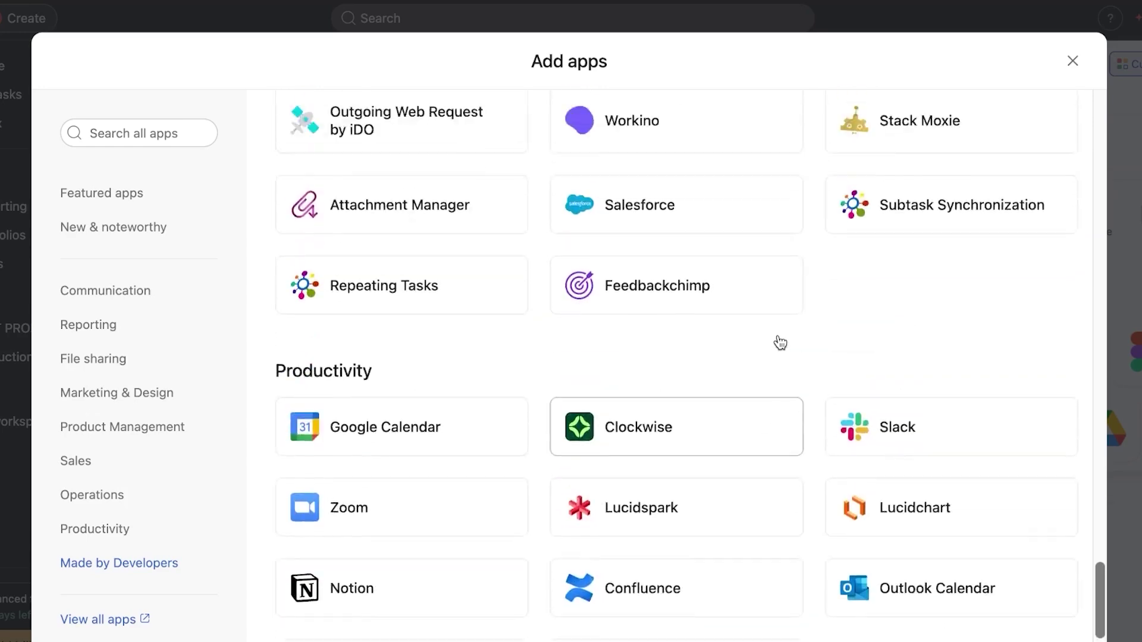
# - Browse the app gallery back through its categories to the Featured and New & noteworthy apps
pyautogui.scroll(14, 779, 340)
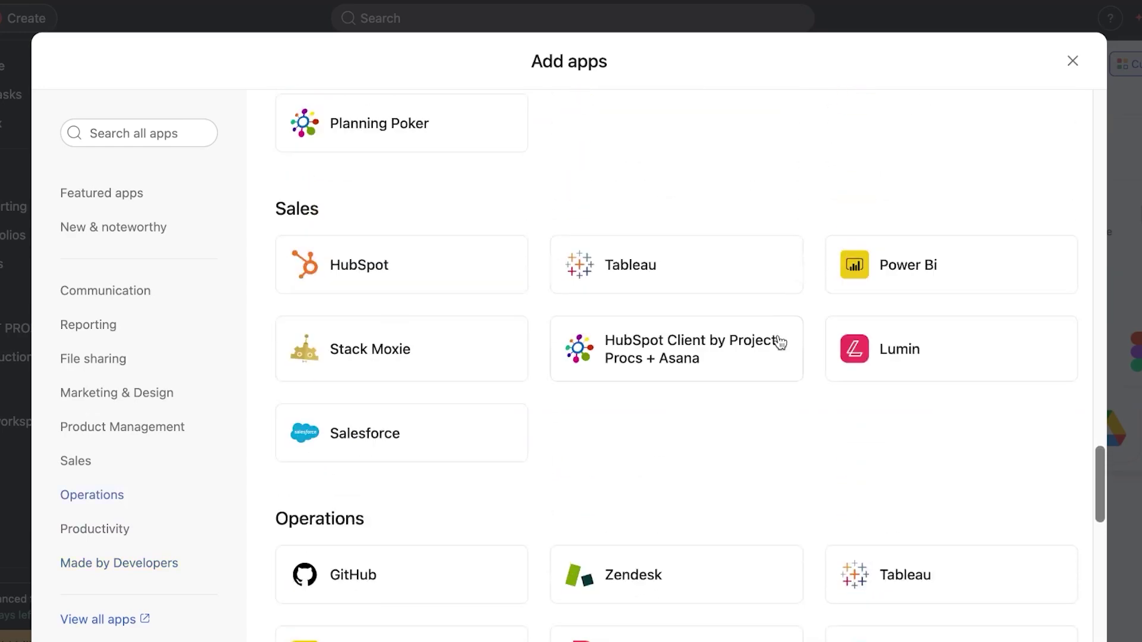
pyautogui.scroll(7, 780, 344)
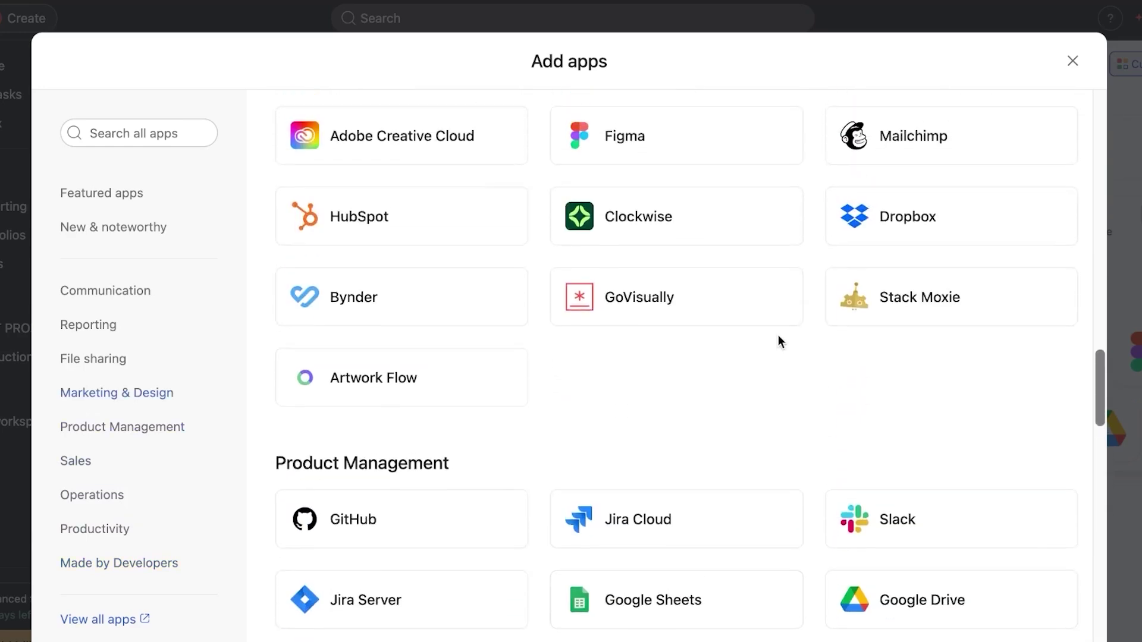
pyautogui.scroll(5, 780, 343)
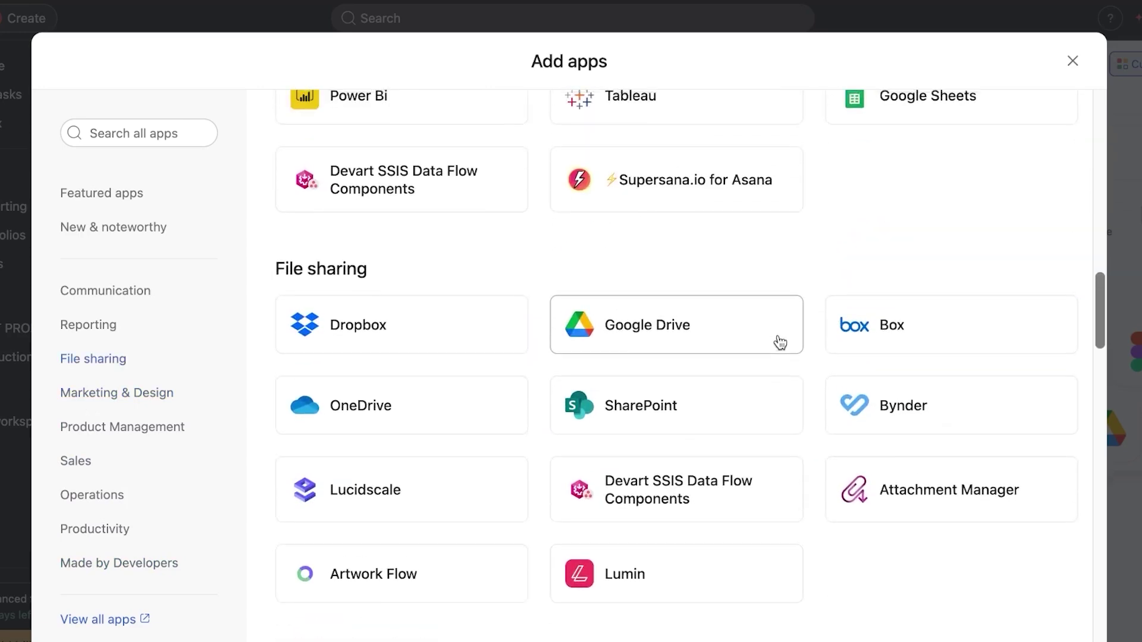
pyautogui.scroll(1, 780, 343)
pyautogui.scroll(3, 781, 343)
pyautogui.scroll(18, 781, 344)
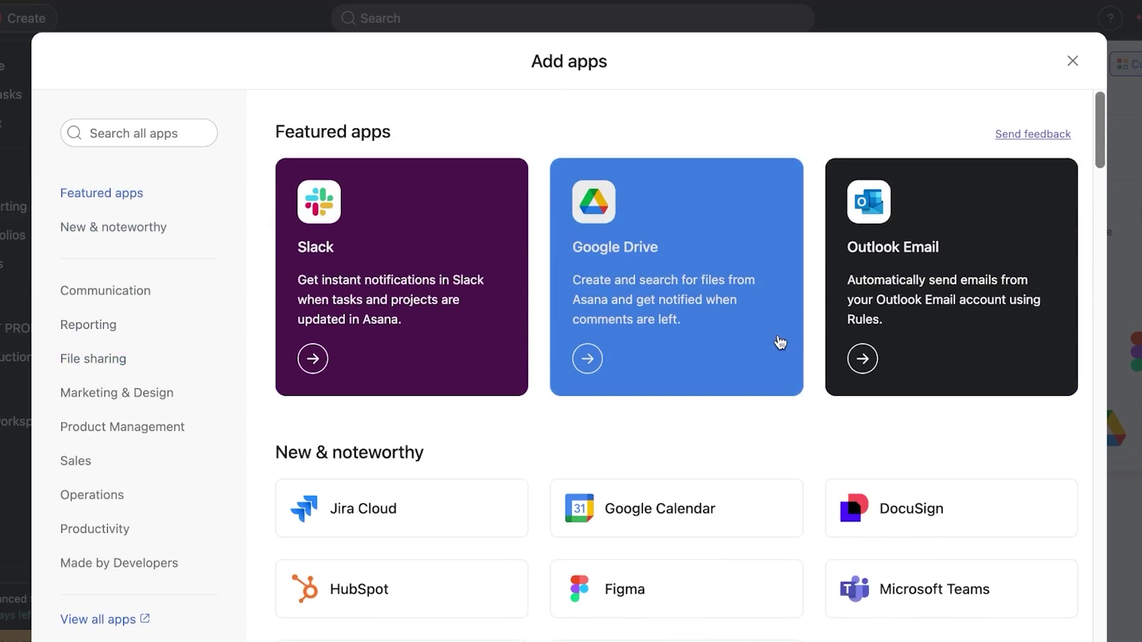
pyautogui.scroll(-3, 780, 343)
pyautogui.scroll(-2, 780, 344)
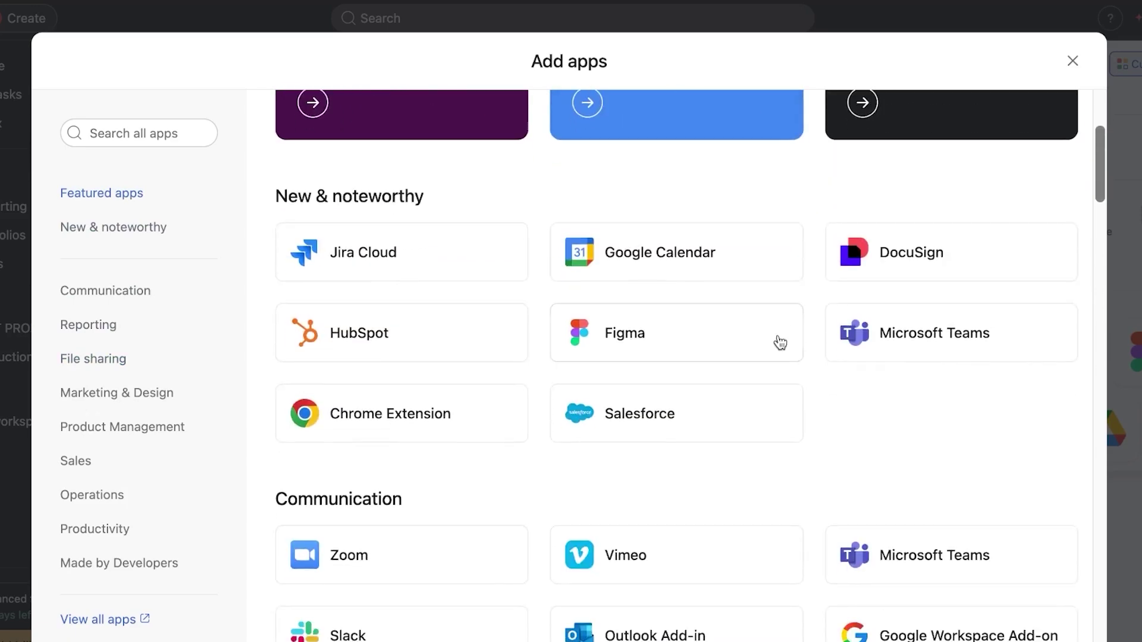
# - Add the Google Calendar app to the project, connecting it and allowing it to access the Asana account
pyautogui.click(744, 261)
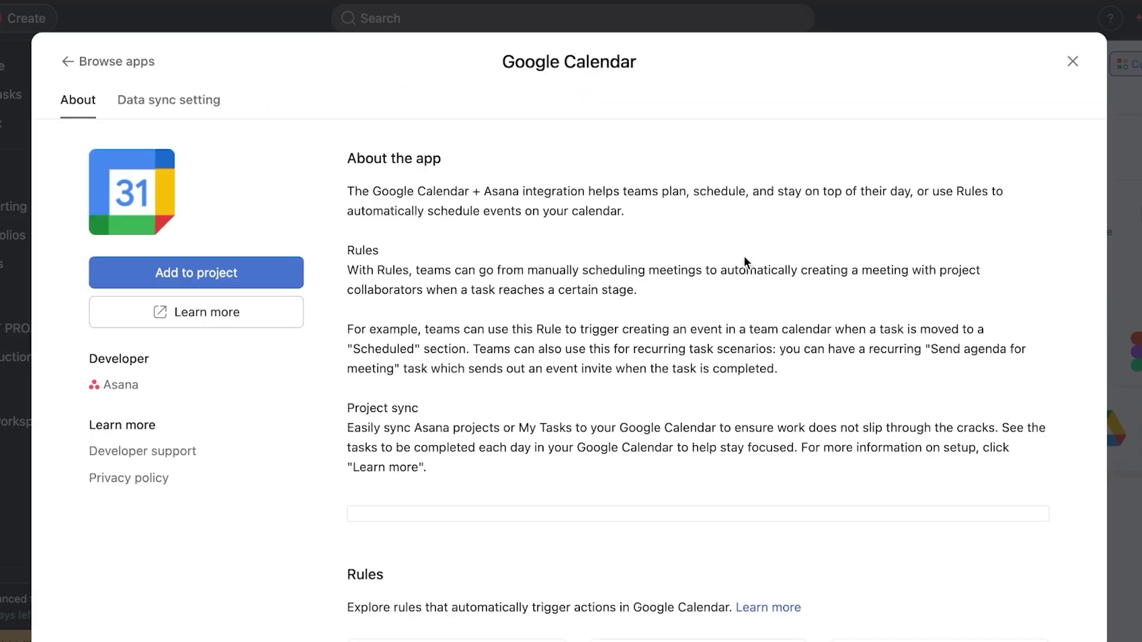
pyautogui.click(182, 278)
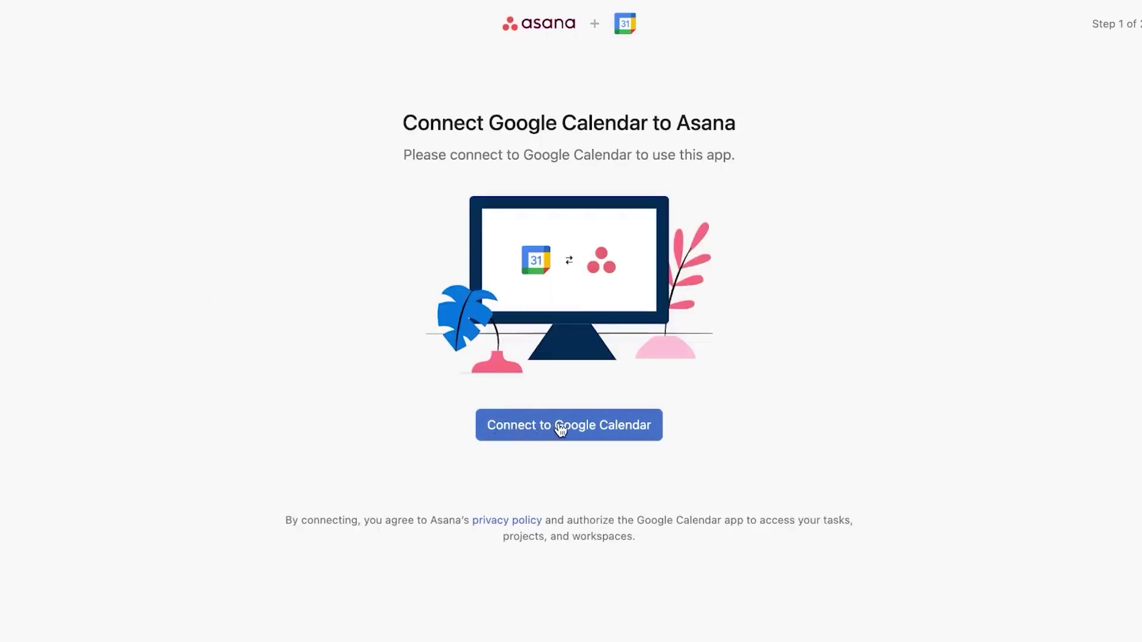
pyautogui.click(561, 426)
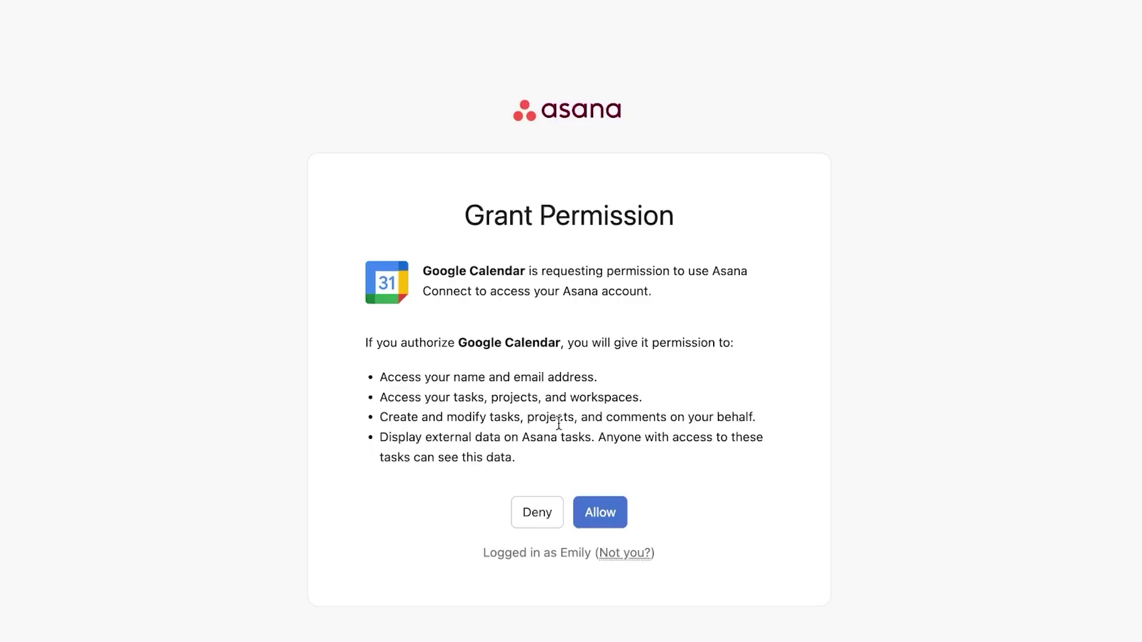
pyautogui.click(612, 518)
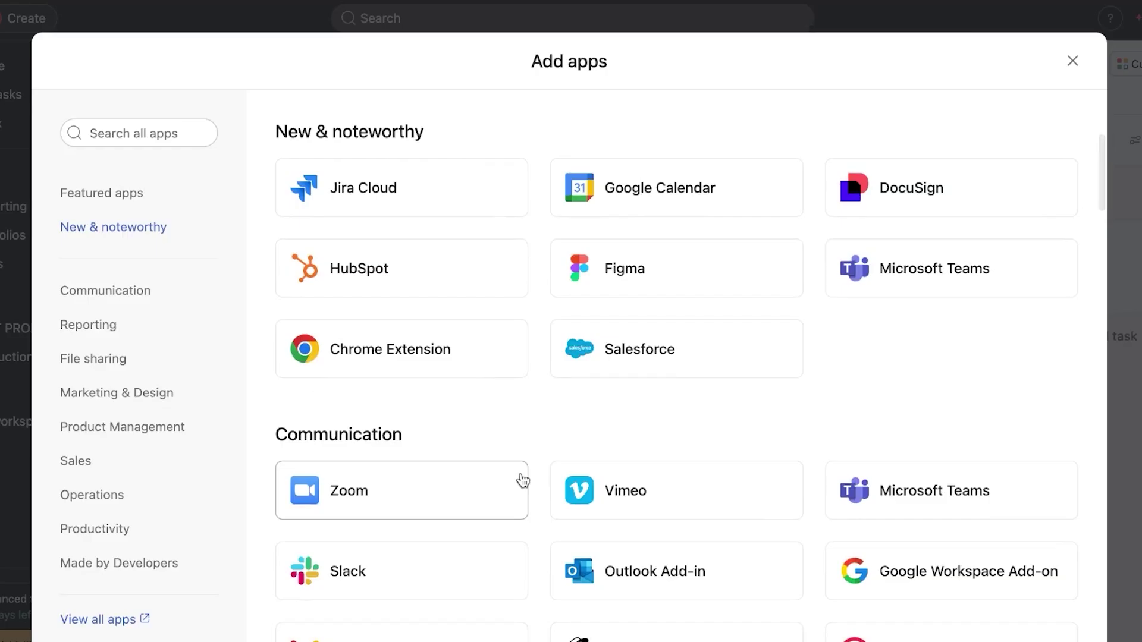
# - Browse the Communication apps, view the Slack integration's details, and close the app gallery
pyautogui.scroll(-10, 521, 478)
pyautogui.scroll(1, 521, 480)
pyautogui.scroll(1, 519, 473)
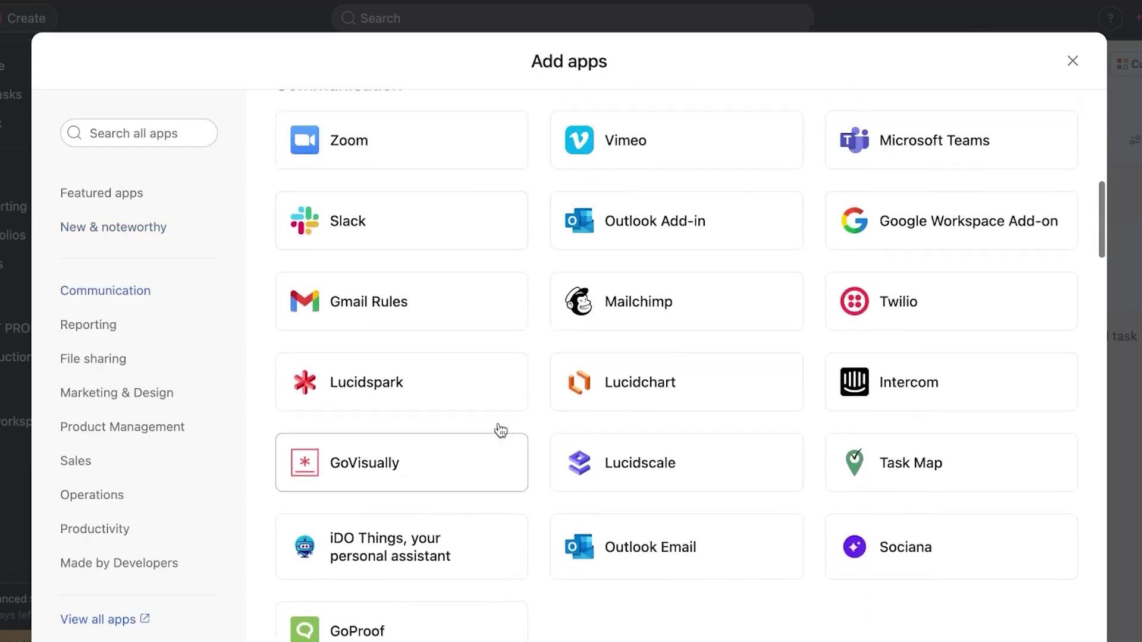
pyautogui.click(448, 222)
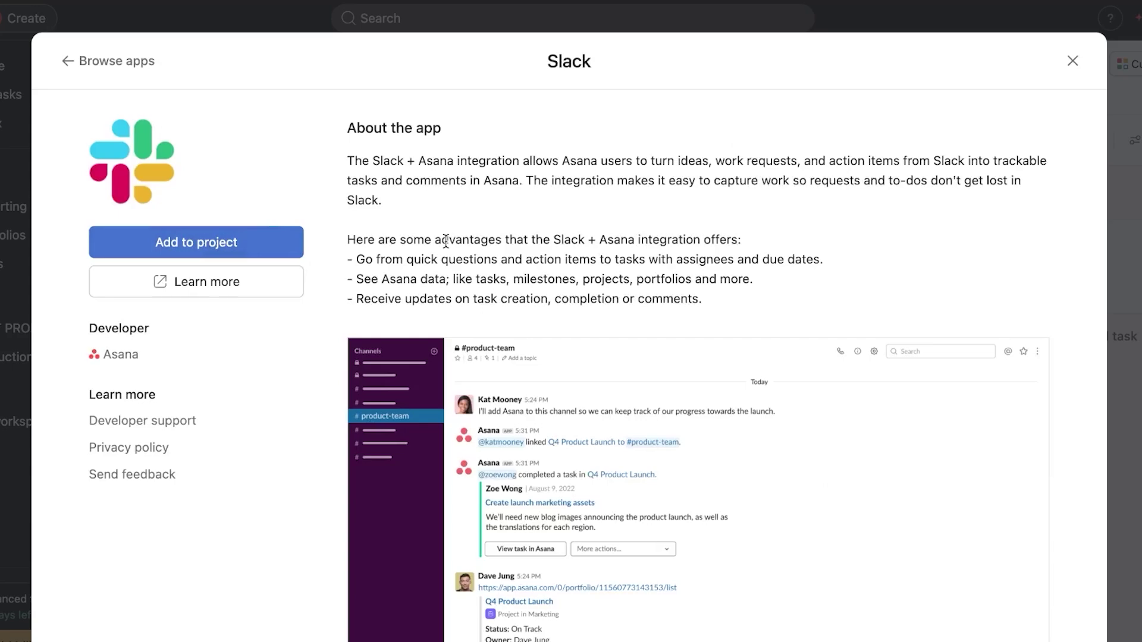
pyautogui.click(67, 60)
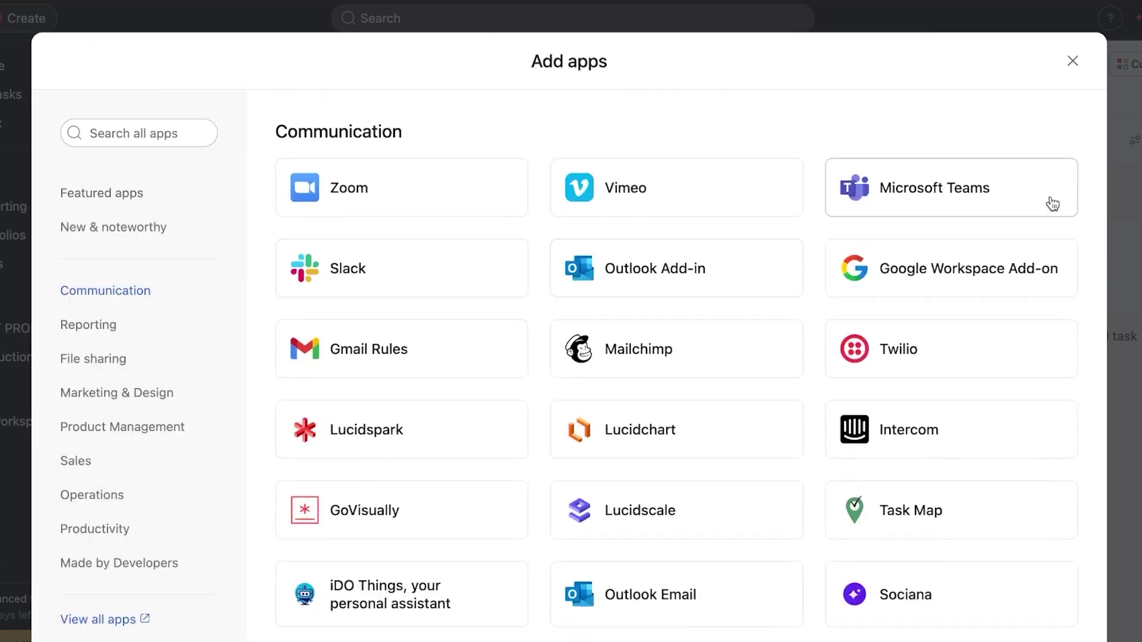
pyautogui.click(1072, 61)
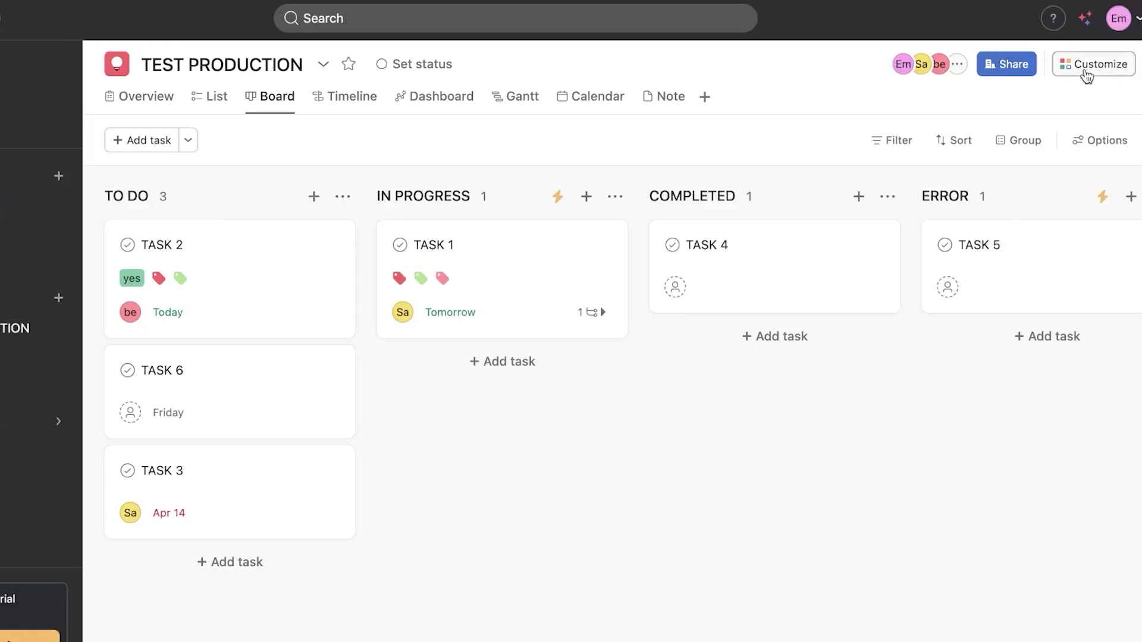
# - View the project's task template settings, and check the additional actions available for TASK 1 before returning to the board
pyautogui.click(1135, 65)
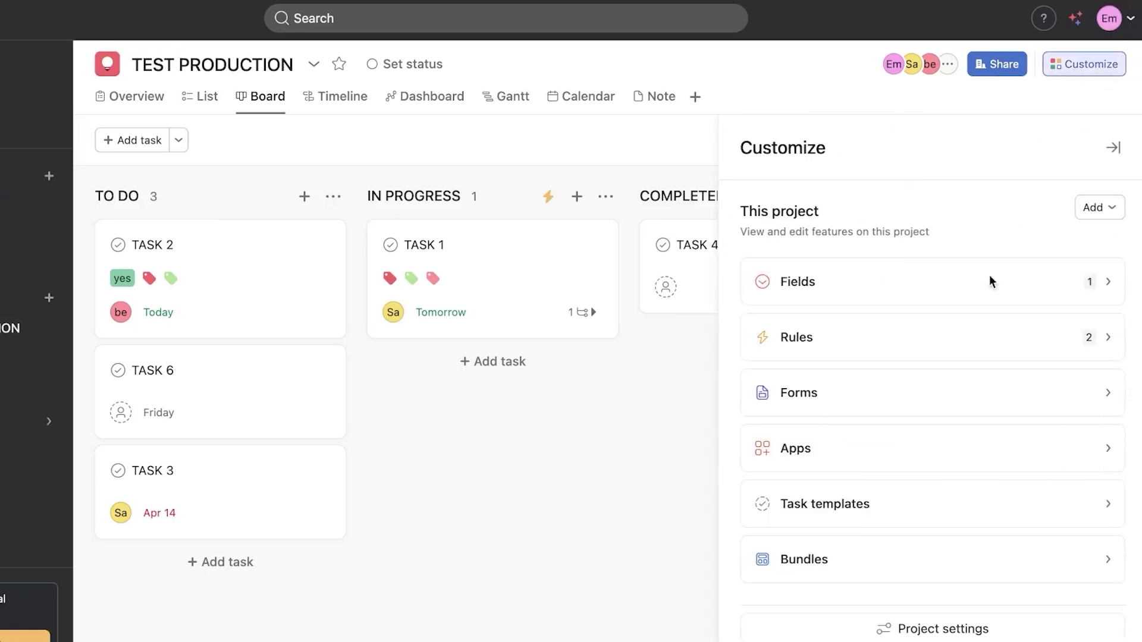
pyautogui.click(863, 510)
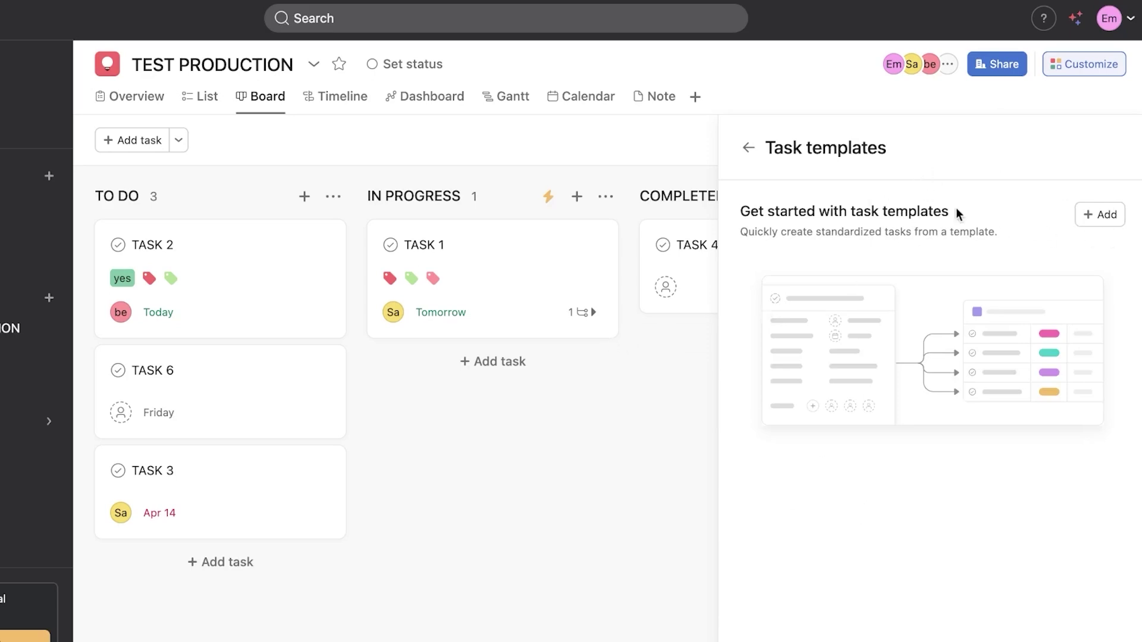
pyautogui.click(487, 252)
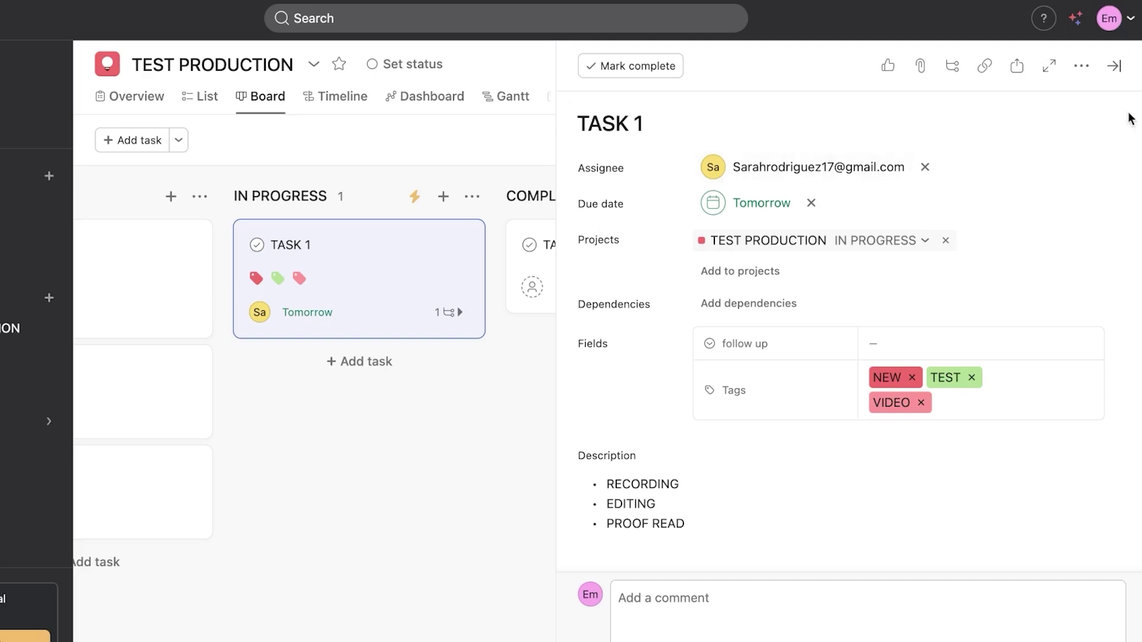
pyautogui.click(1080, 67)
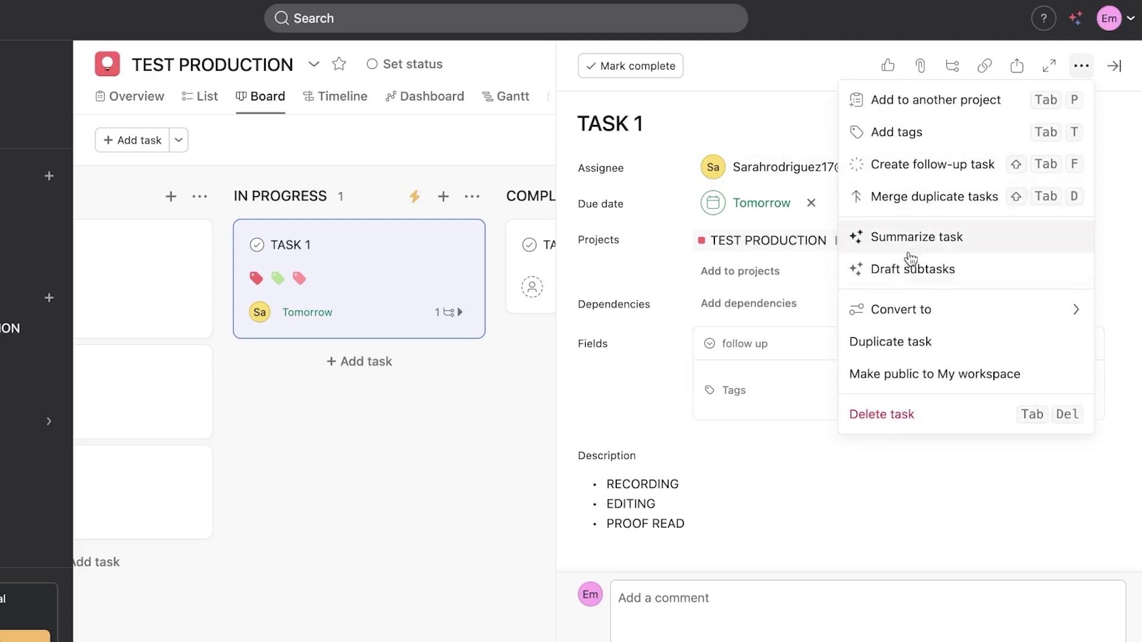
pyautogui.click(393, 471)
pyautogui.press('Escape')
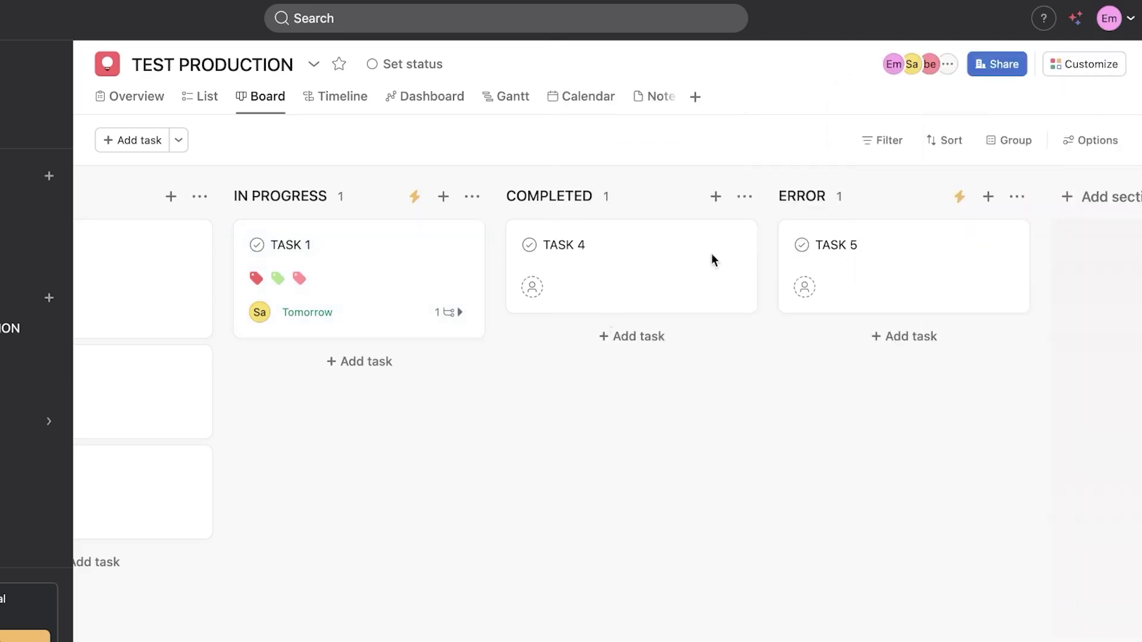
pyautogui.hscroll(-3, 447, 357)
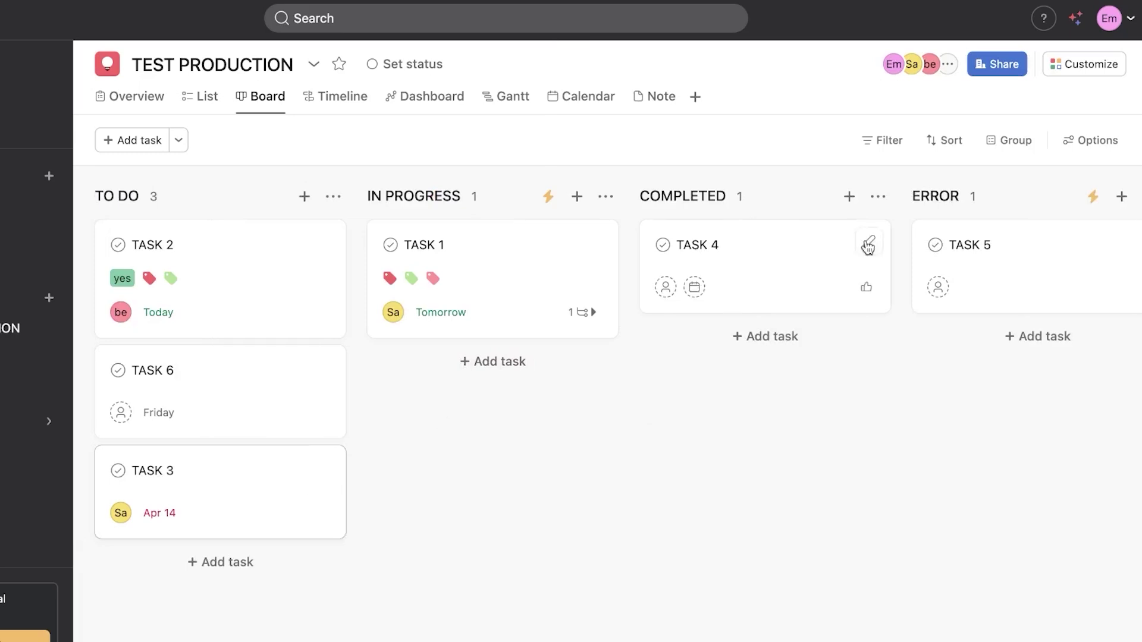
# - View the project's Bundles settings and its sharing and member access settings, closing each of them
pyautogui.click(1084, 64)
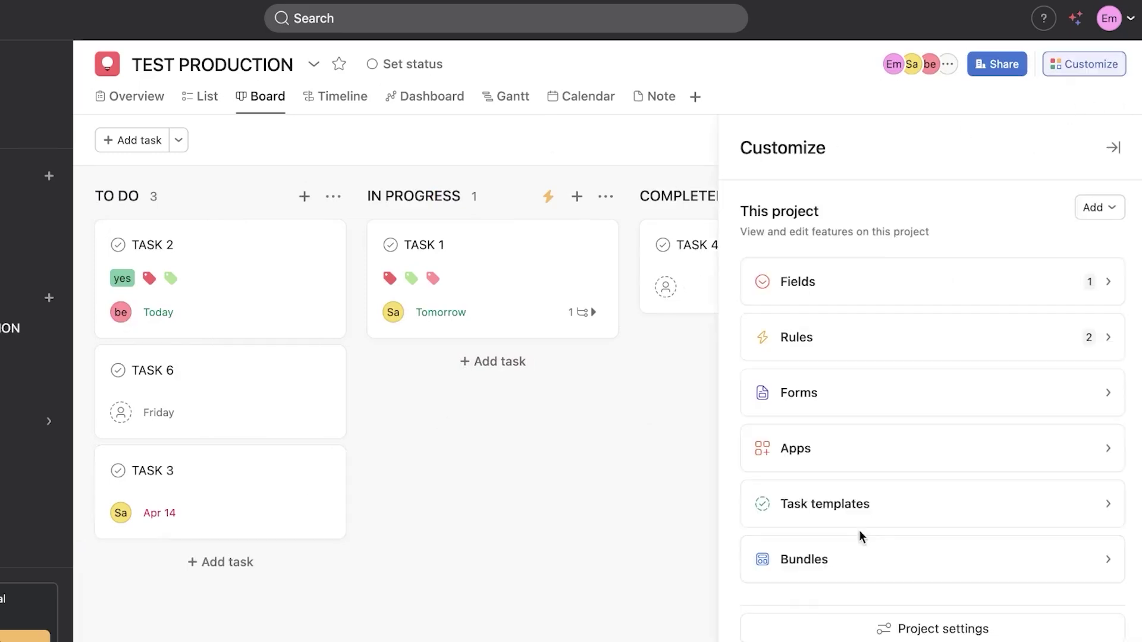
pyautogui.click(875, 565)
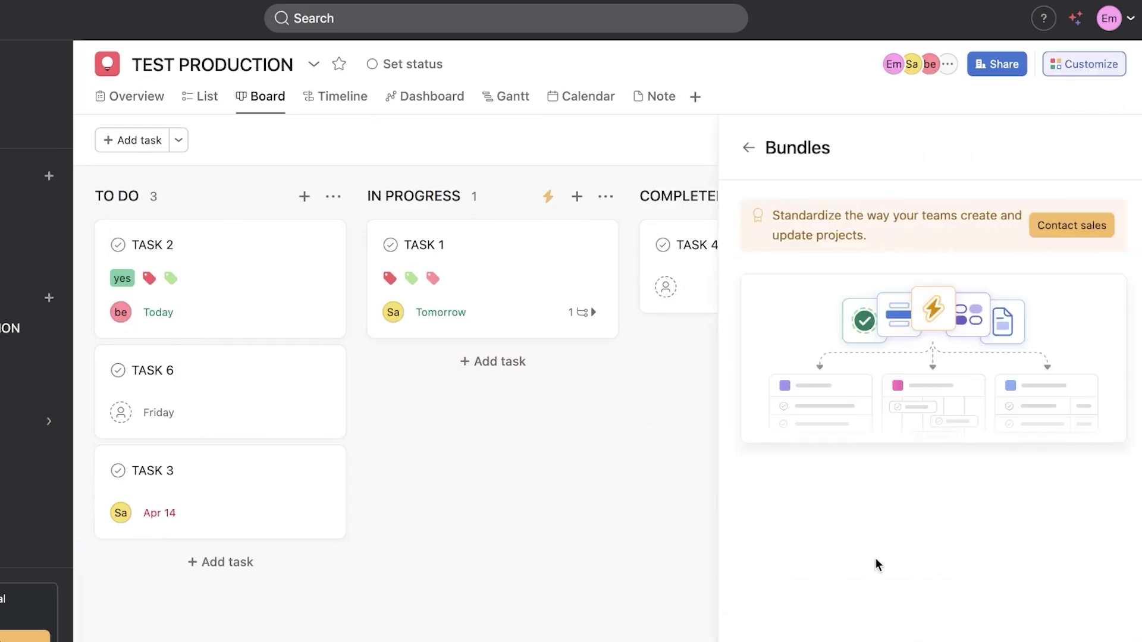
pyautogui.click(749, 151)
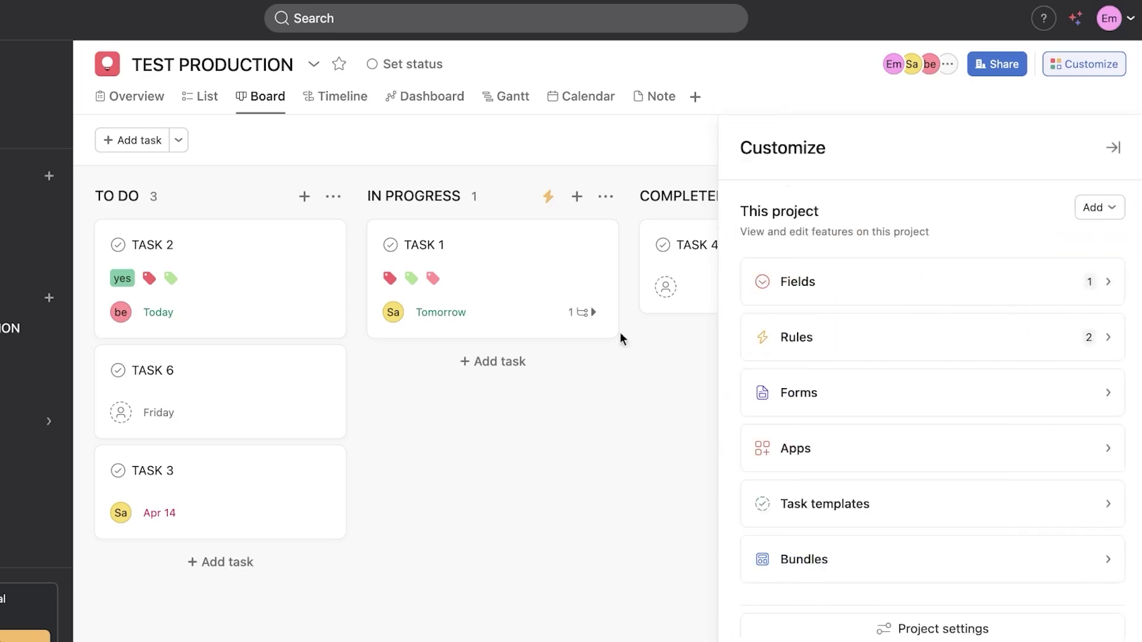
pyautogui.click(498, 524)
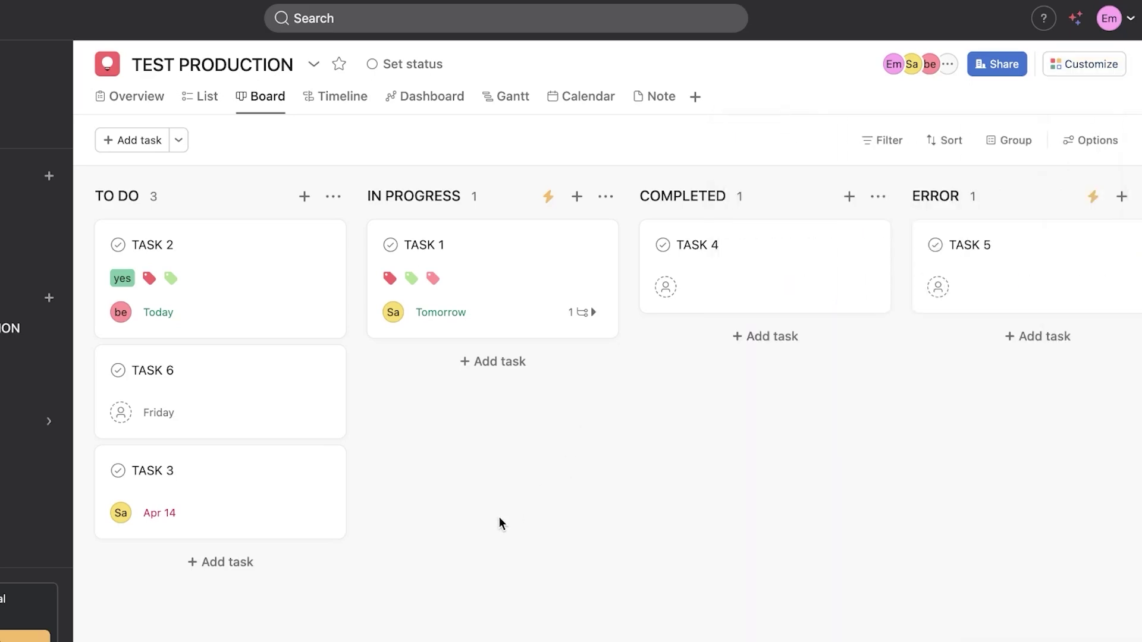
pyautogui.click(994, 65)
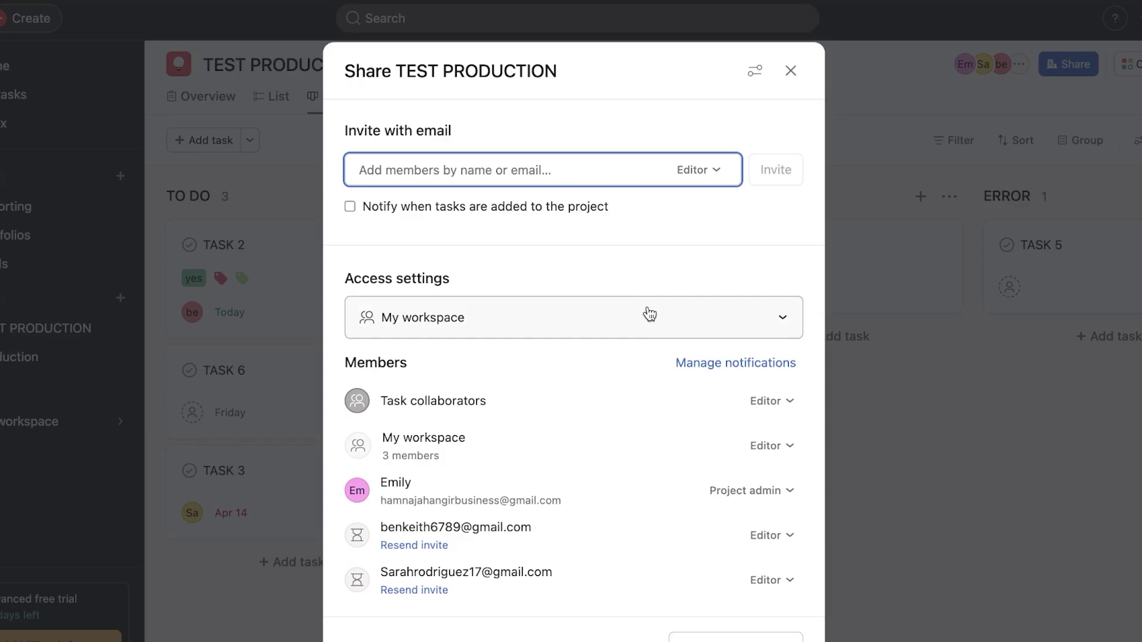
pyautogui.click(790, 69)
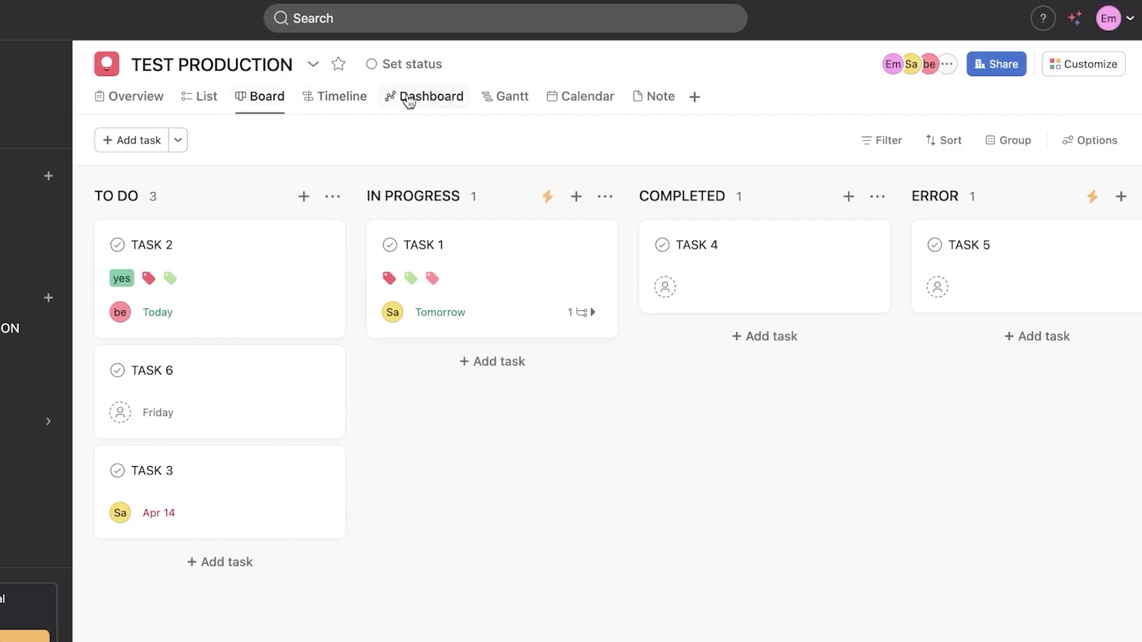
# - Examine the task counts and charts on the project dashboard, and show the widget types that can be added
pyautogui.click(428, 99)
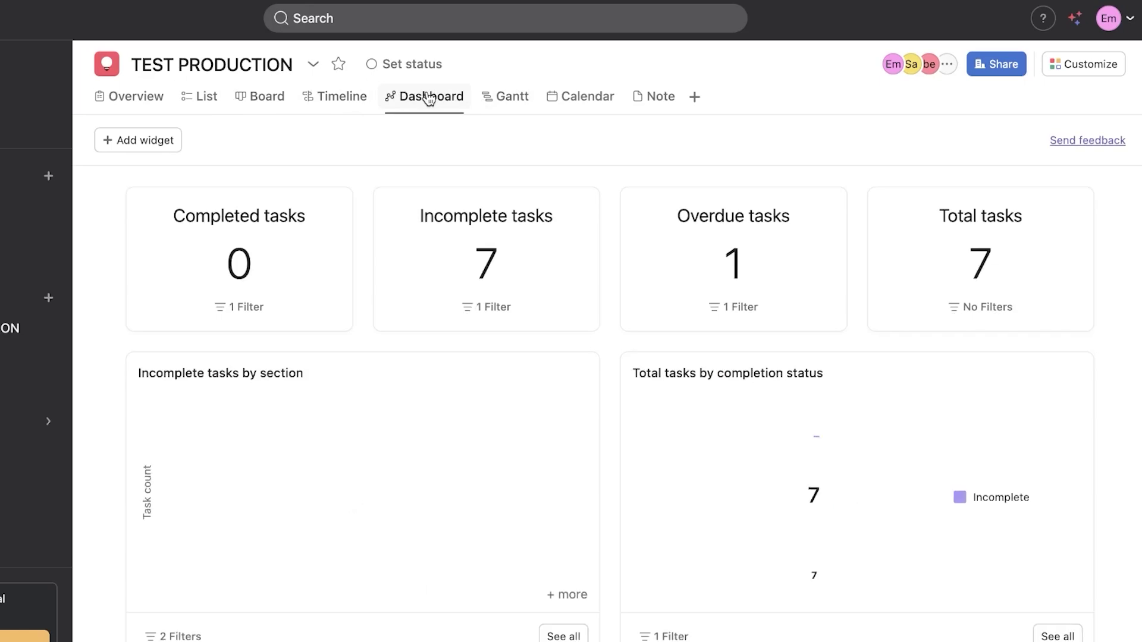
pyautogui.scroll(-5, 280, 416)
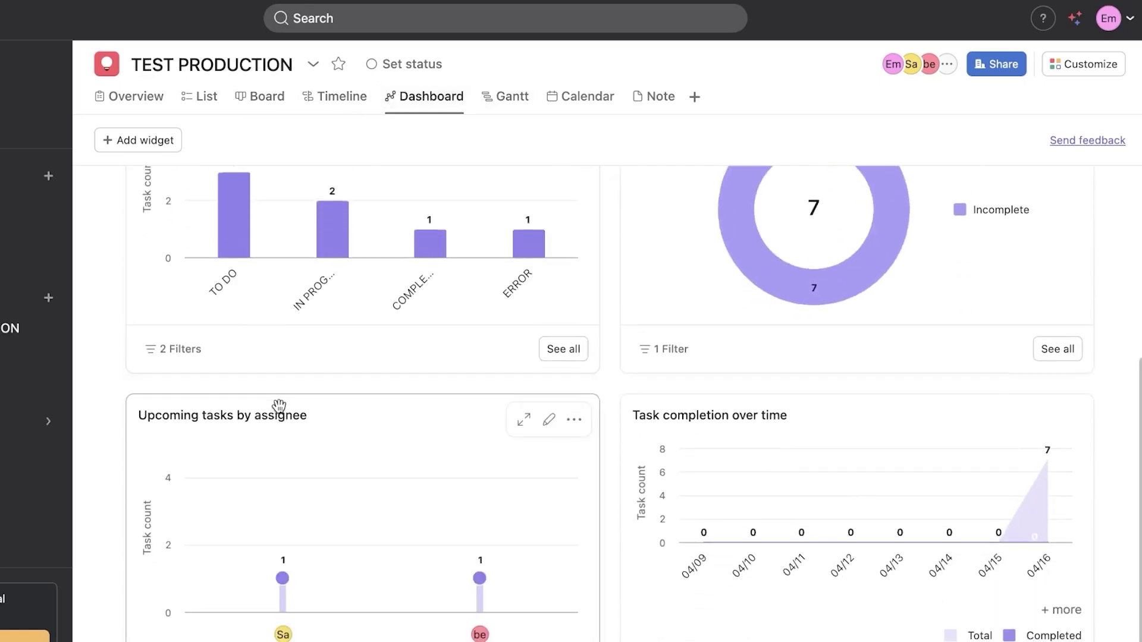
pyautogui.scroll(5, 279, 406)
pyautogui.scroll(-5, 279, 406)
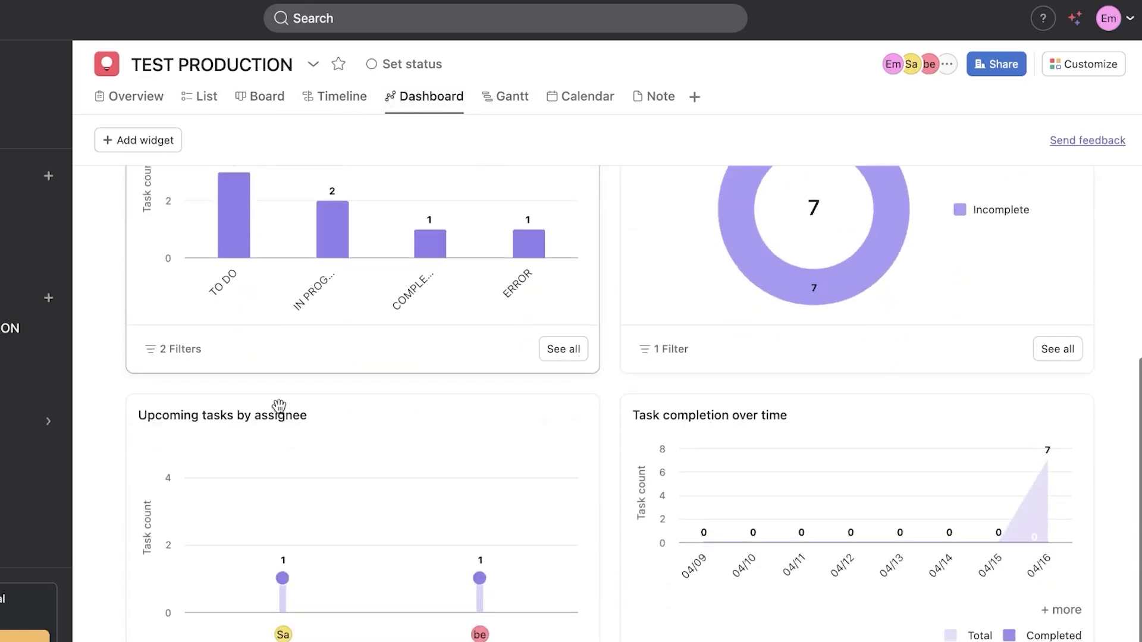
pyautogui.scroll(5, 279, 406)
pyautogui.scroll(-4, 279, 406)
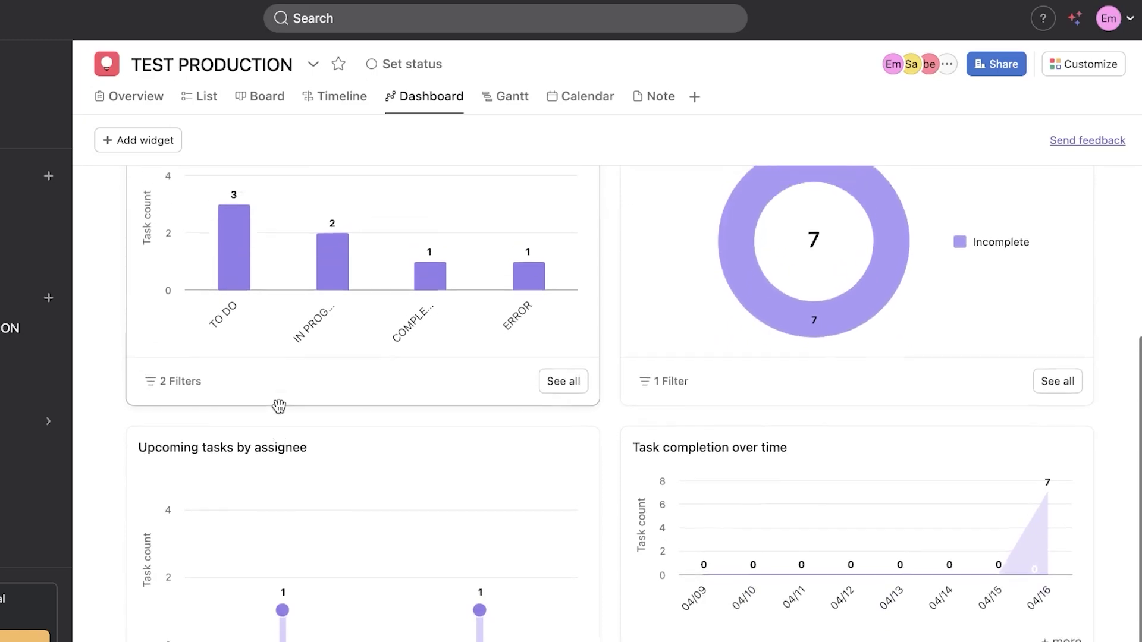
pyautogui.scroll(5, 279, 406)
pyautogui.scroll(-5, 280, 410)
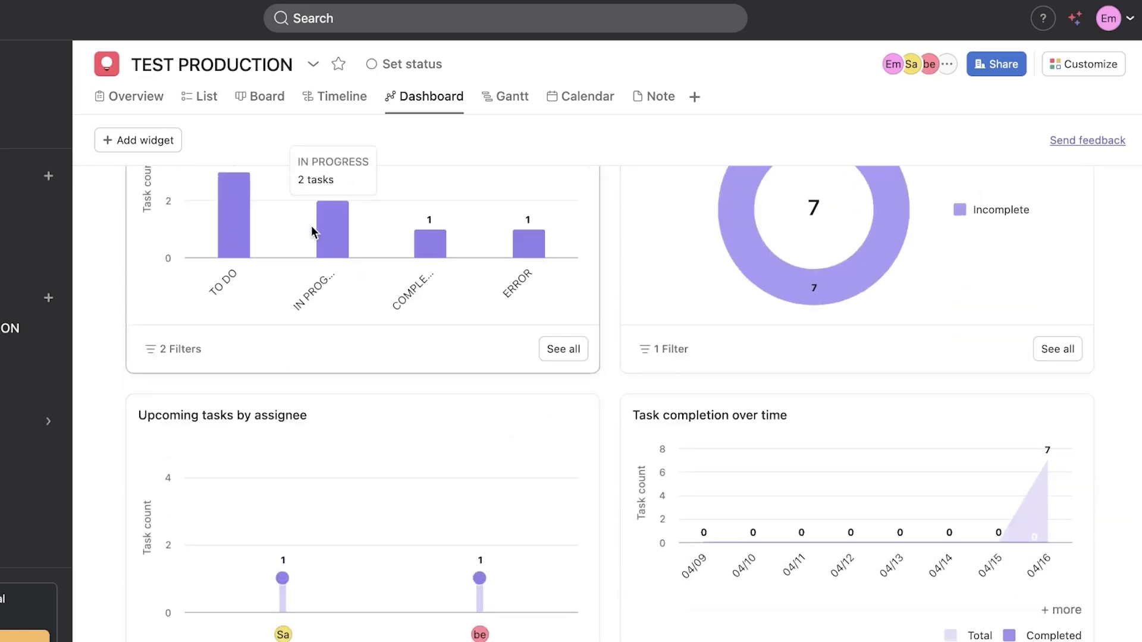
pyautogui.scroll(5, 311, 226)
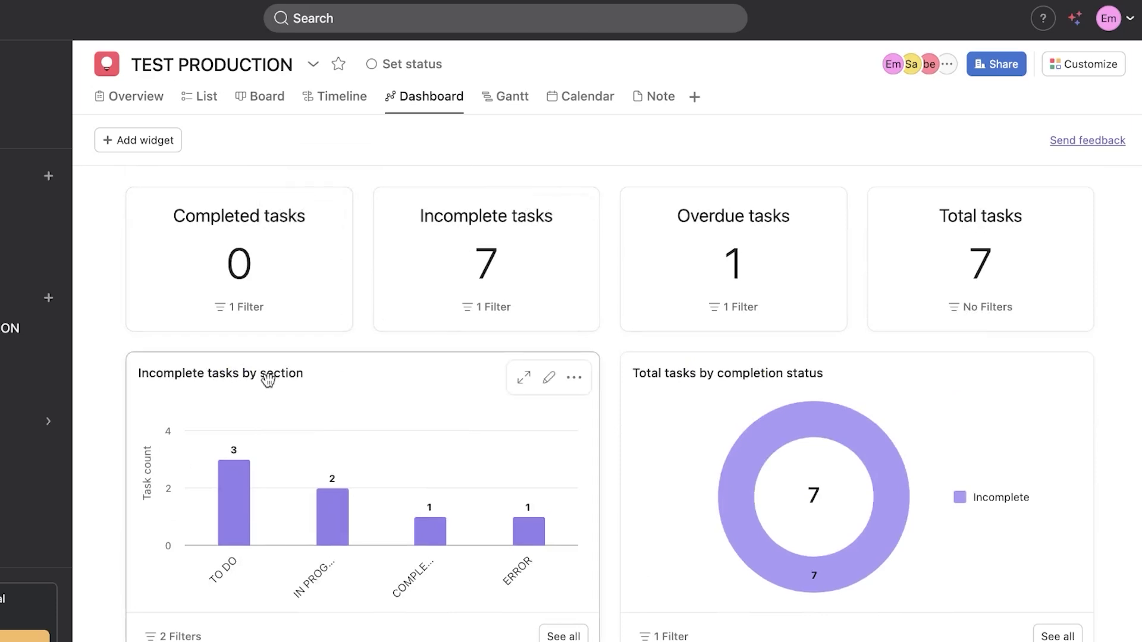
pyautogui.click(136, 143)
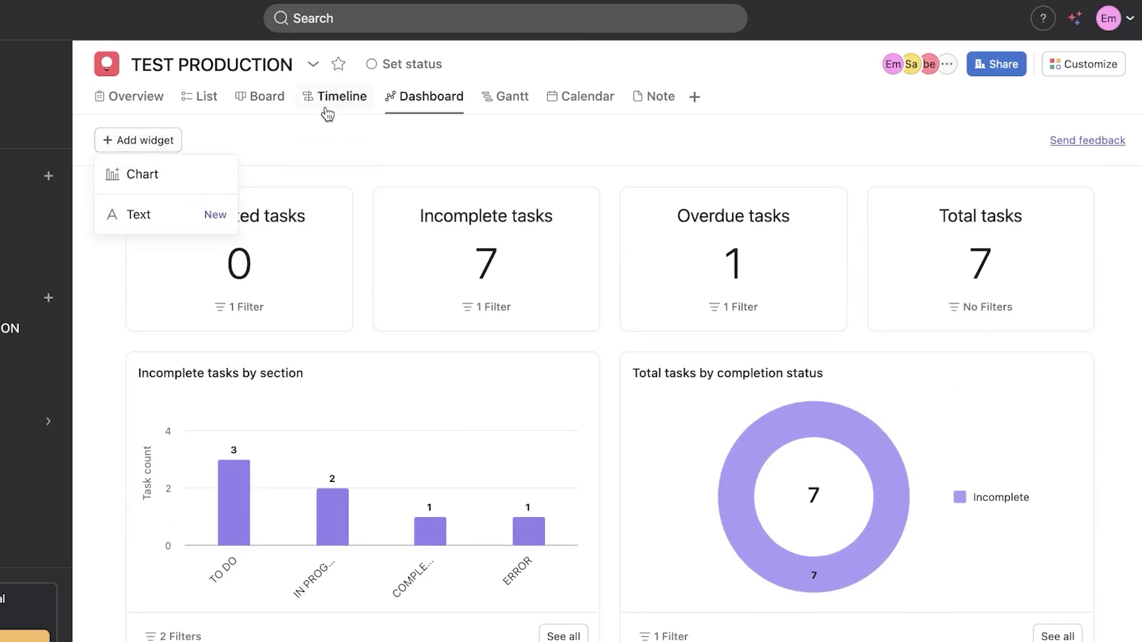
# - View the project's Gantt chart and the workspace's Reporting and Portfolios pages
pyautogui.click(509, 101)
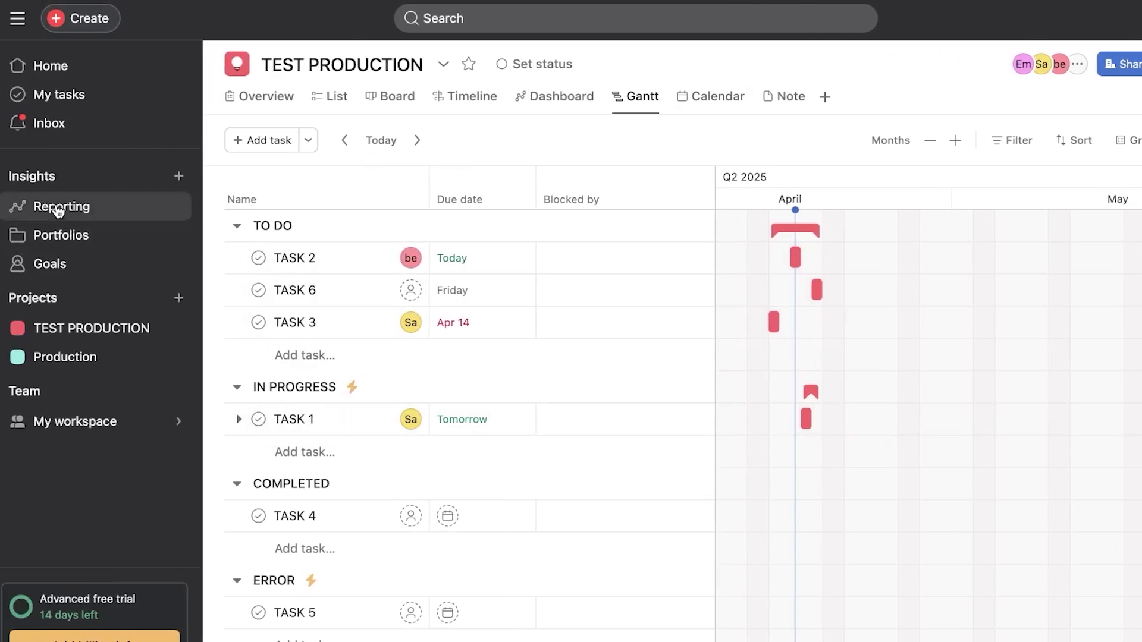
pyautogui.click(58, 208)
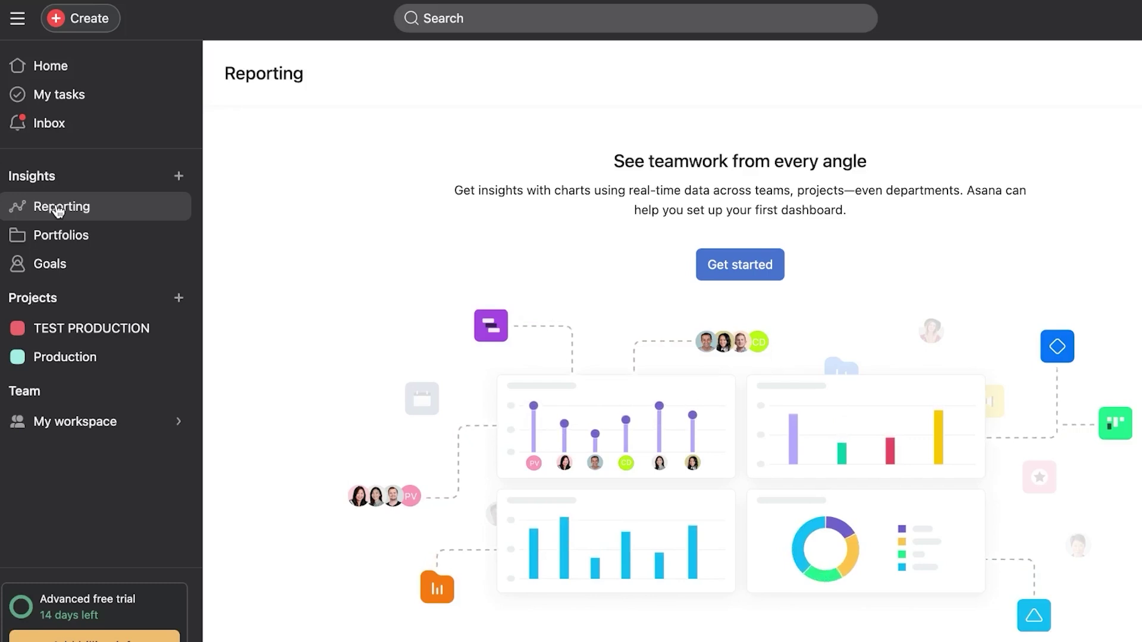
pyautogui.click(87, 245)
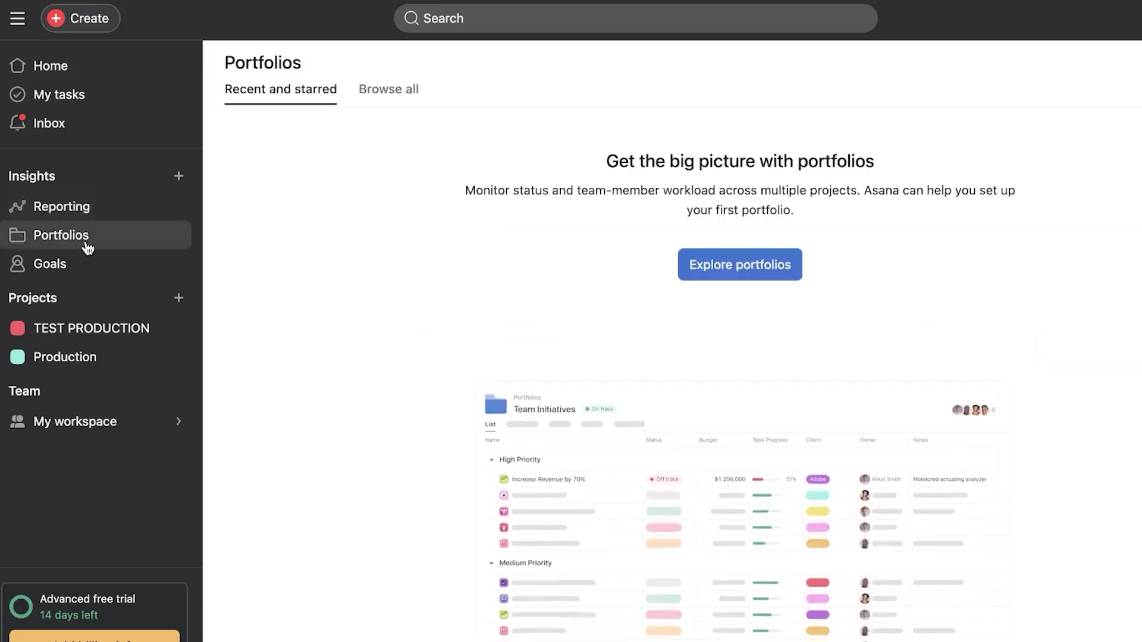
# - Create a portfolio named test, public to My workspace with List as its default view, and go to the new portfolio
pyautogui.click(405, 102)
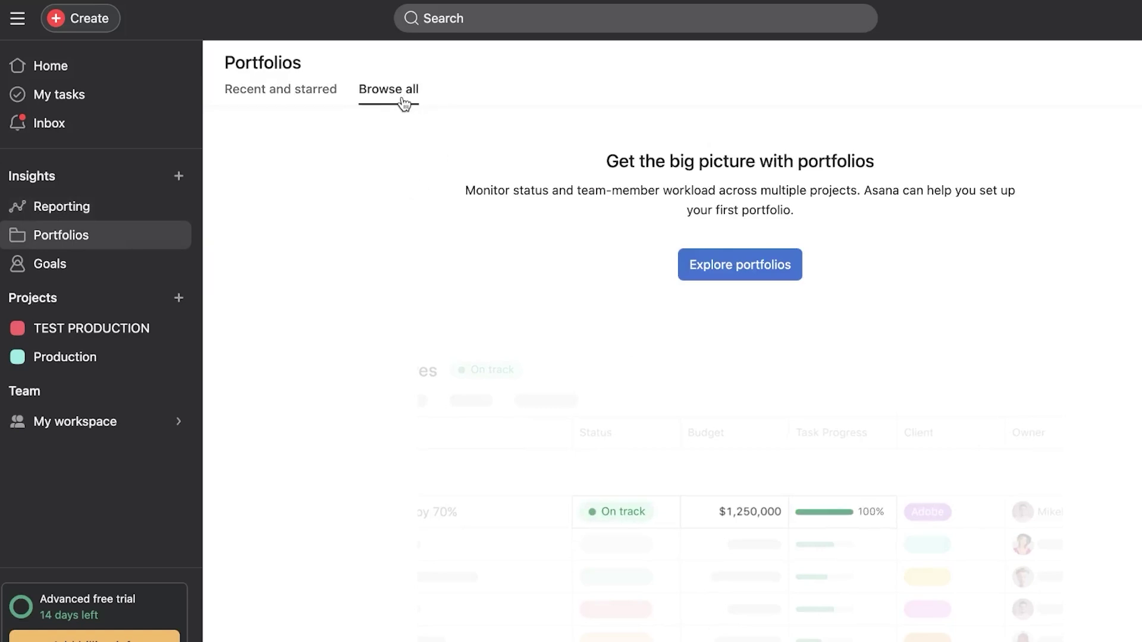
pyautogui.click(691, 266)
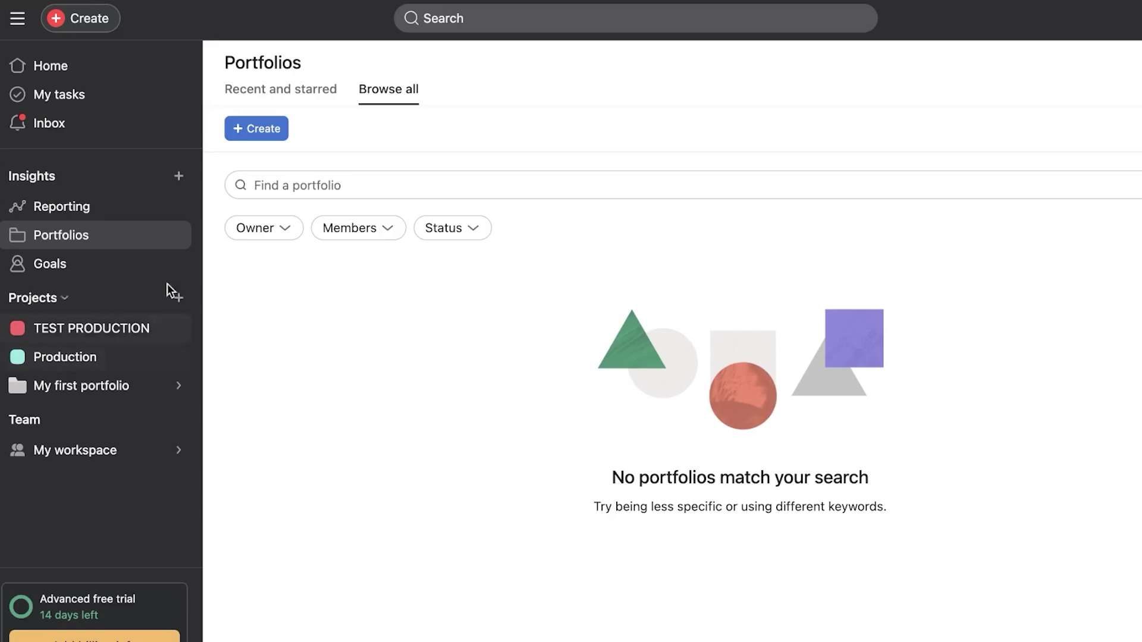
pyautogui.click(269, 128)
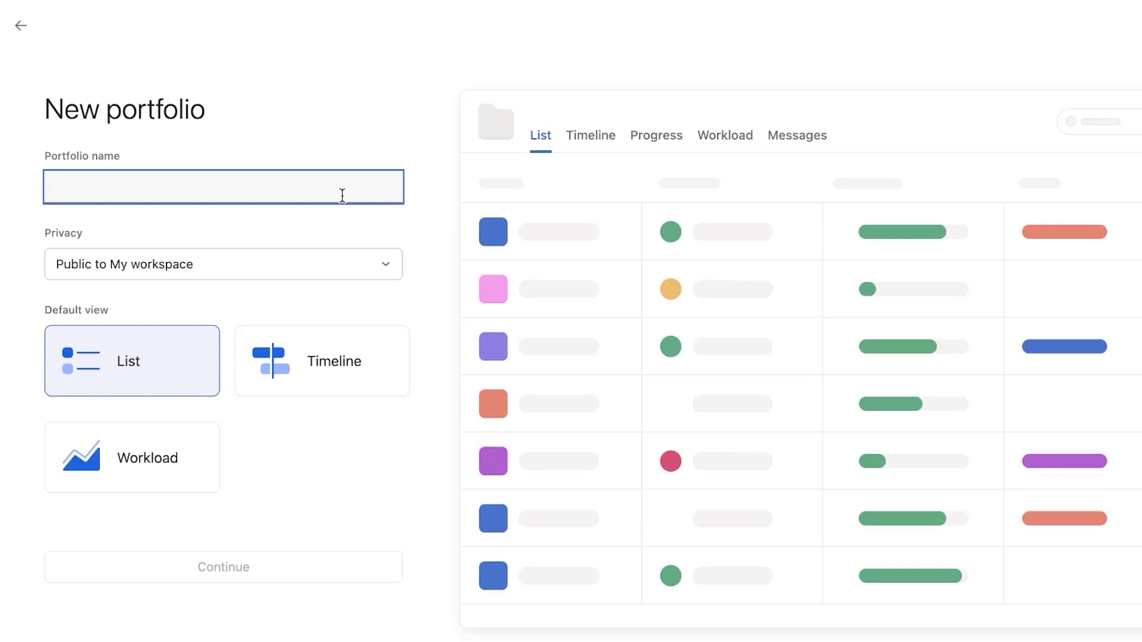
pyautogui.write('test')
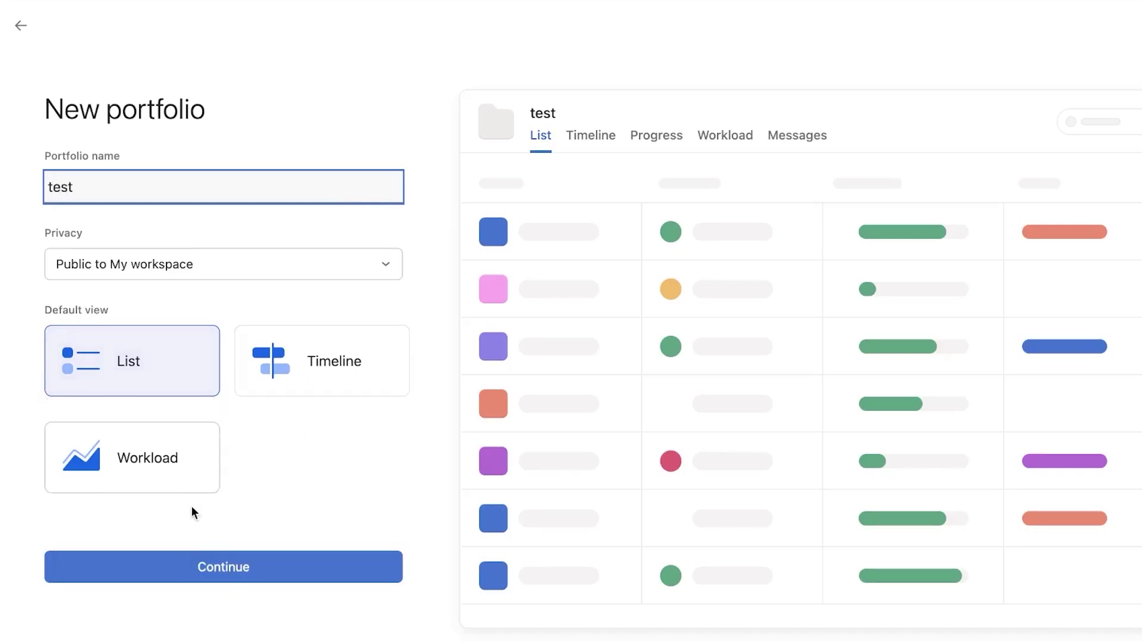
pyautogui.click(220, 576)
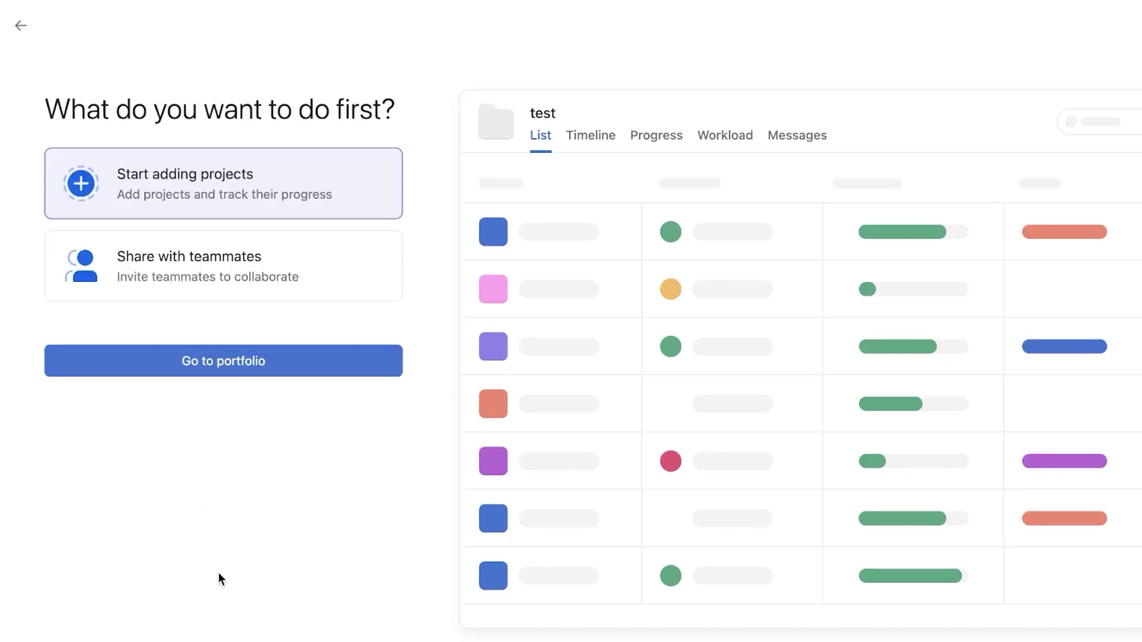
pyautogui.click(286, 361)
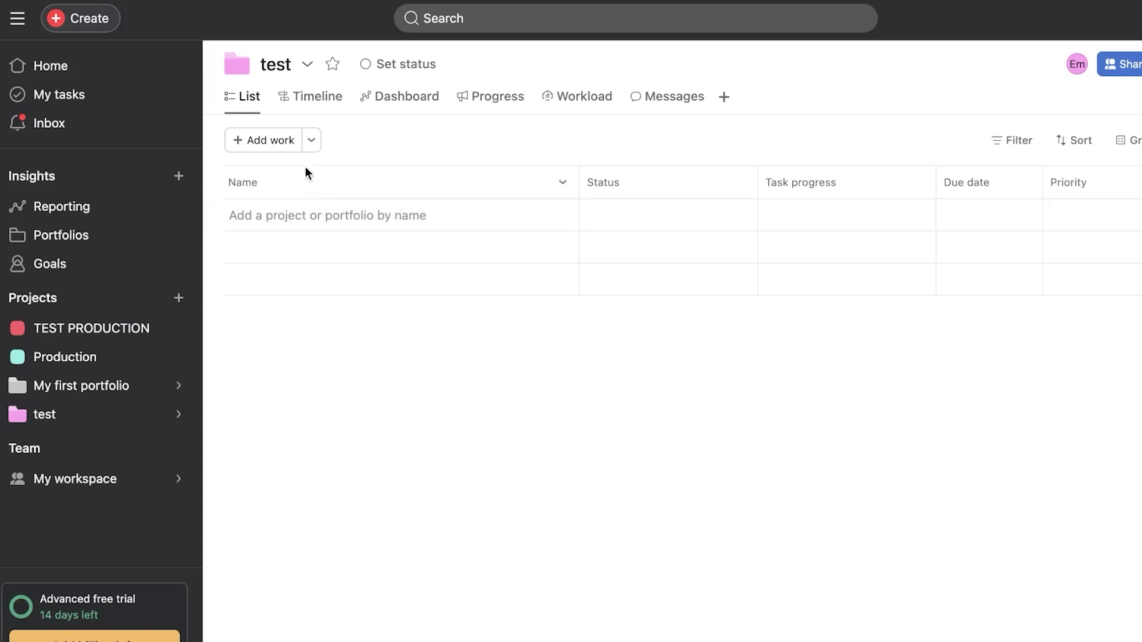
# - Add the TEST PRODUCTION and Production projects to the test portfolio
pyautogui.click(273, 141)
pyautogui.click(301, 291)
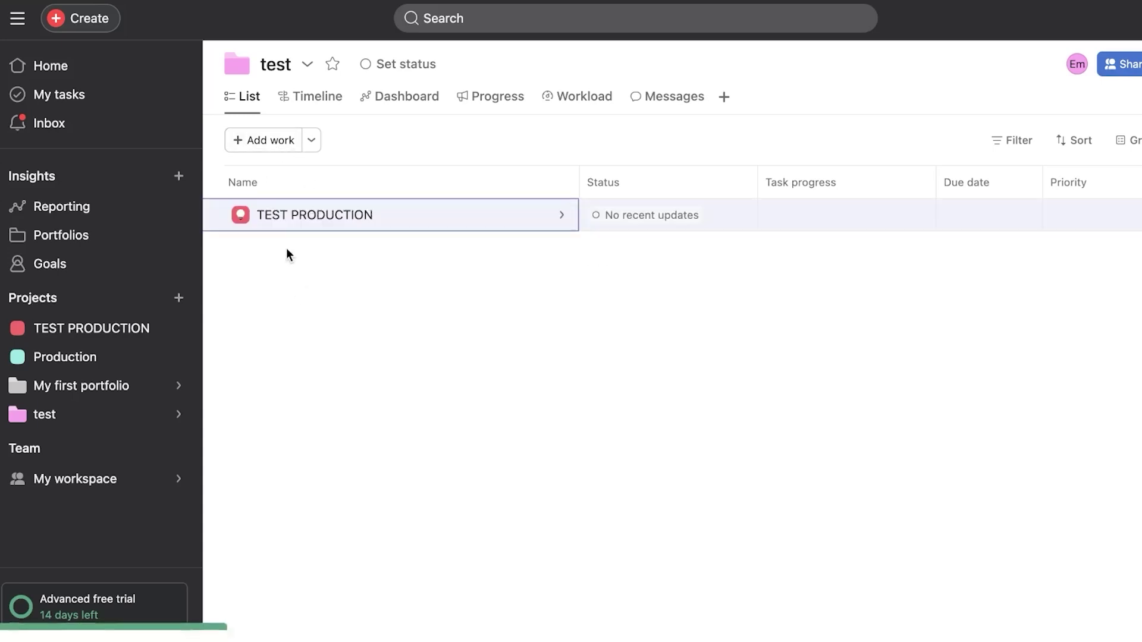
pyautogui.click(272, 143)
pyautogui.click(307, 294)
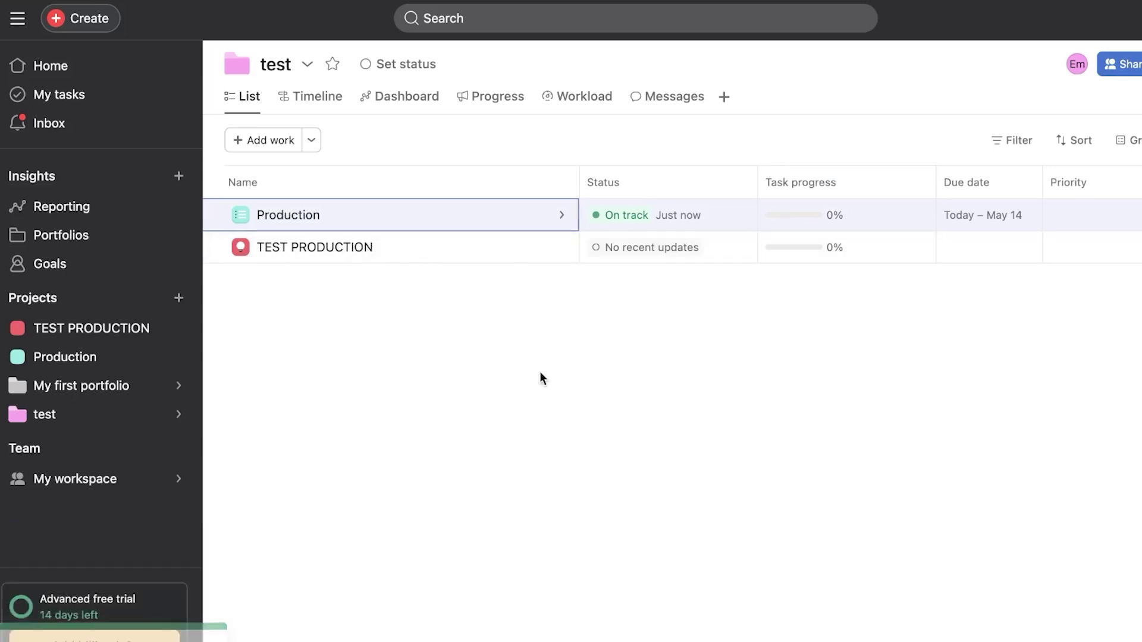
# - View the workspace's Goals page, and look through the task, project and goal widgets on the Home page
pyautogui.click(56, 275)
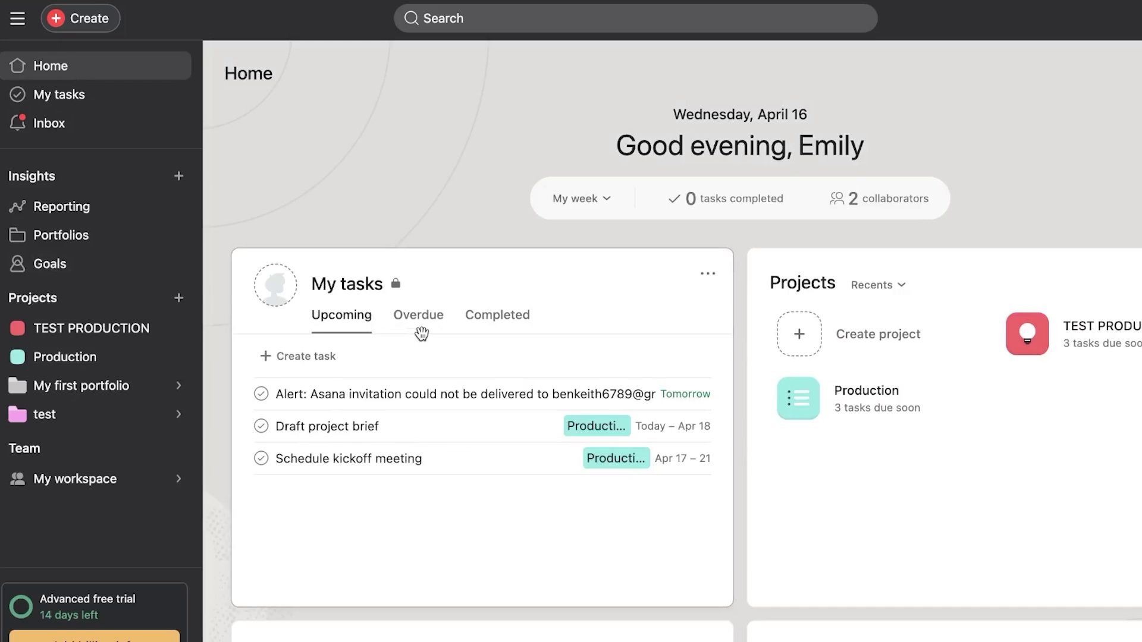
pyautogui.scroll(-6, 422, 334)
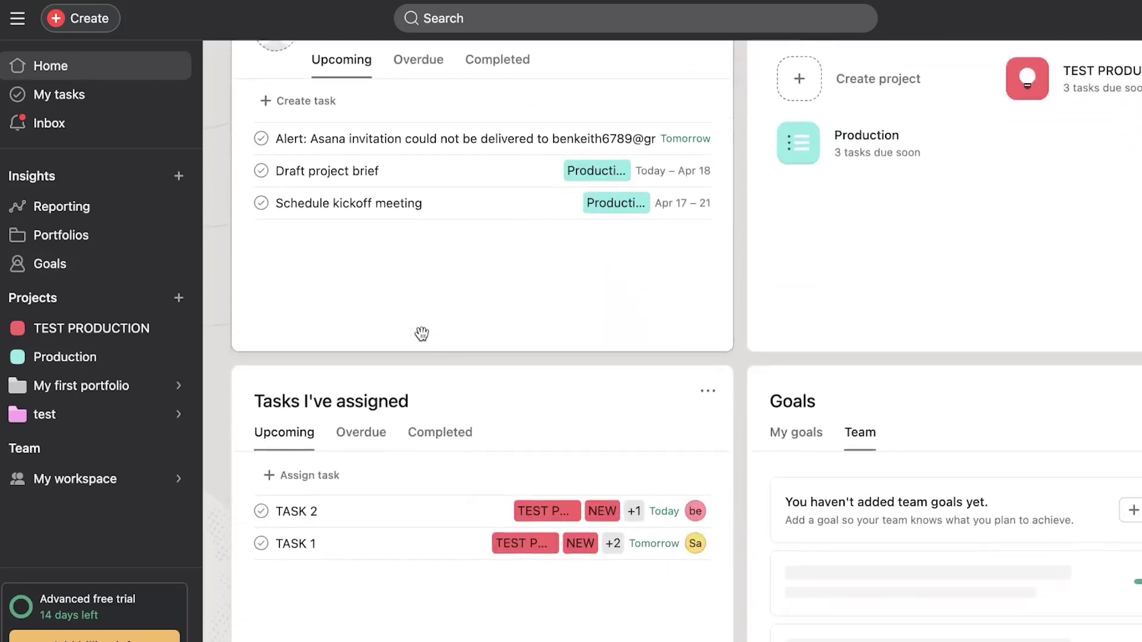
pyautogui.scroll(6, 422, 334)
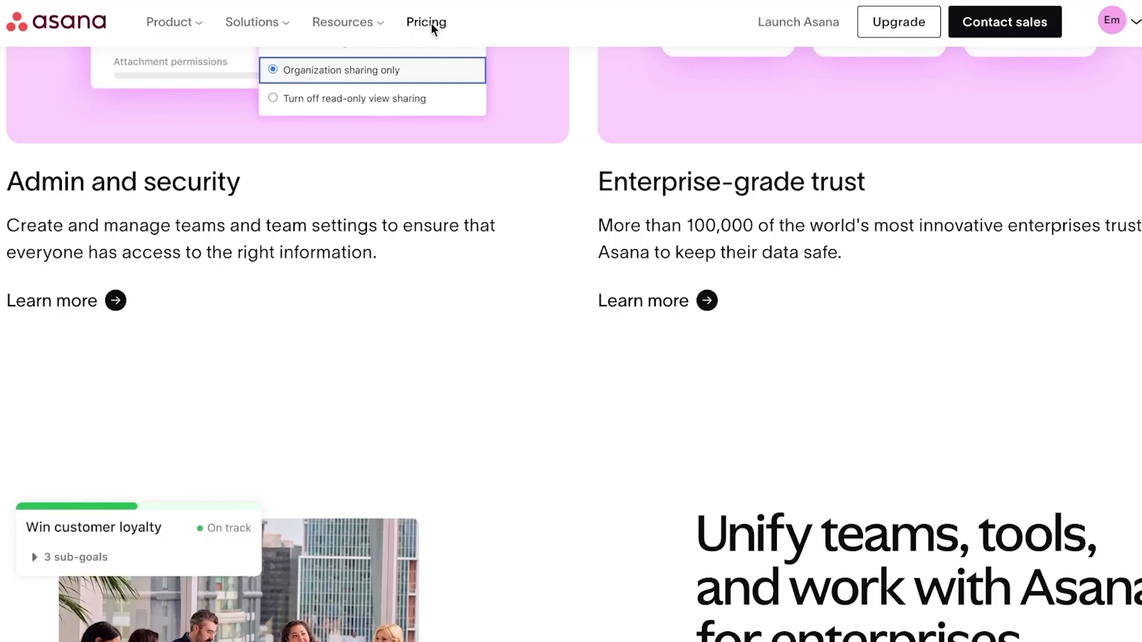
# - Switch to the Asana website's pricing page and compare the Personal, Starter and Advanced plans with their included features
pyautogui.click(432, 26)
pyautogui.scroll(-12, 433, 30)
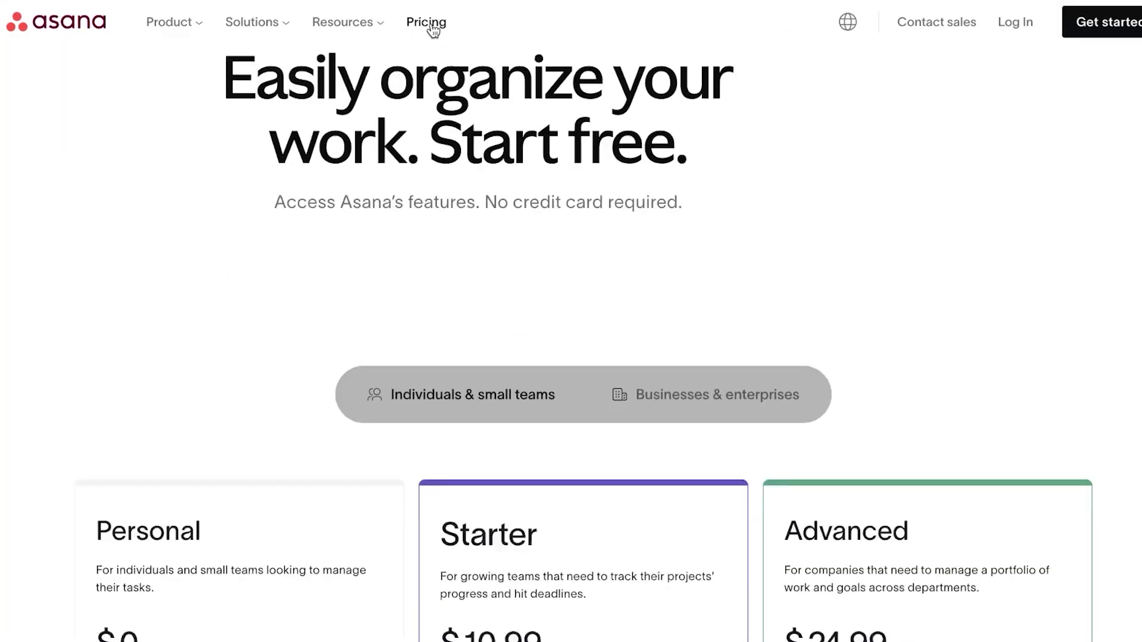
pyautogui.scroll(2, 432, 29)
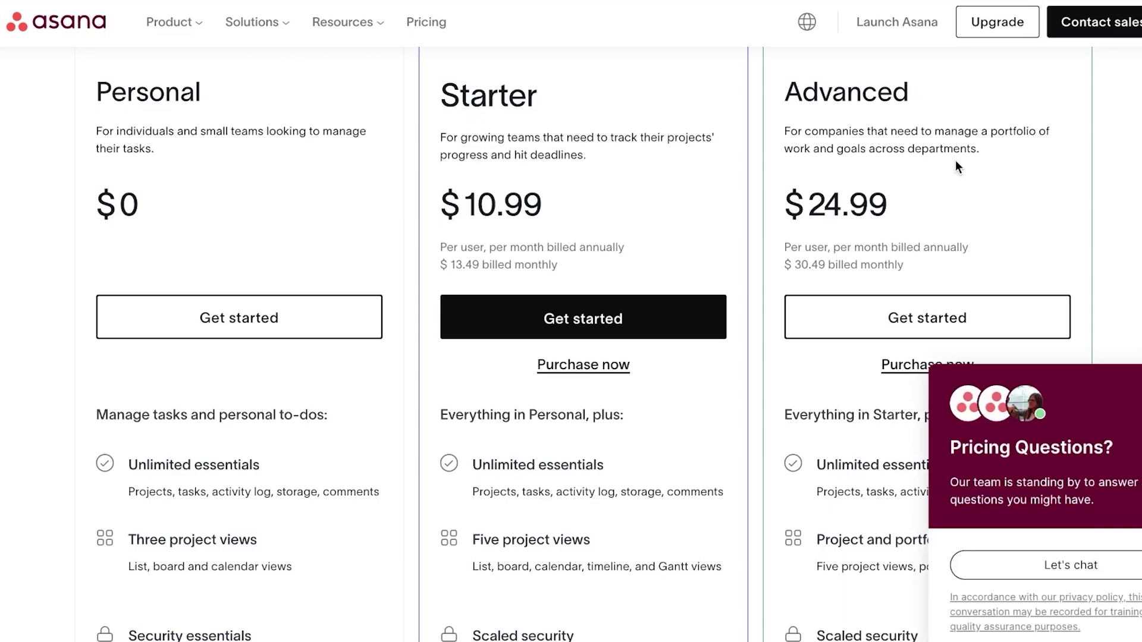
pyautogui.scroll(-4, 955, 161)
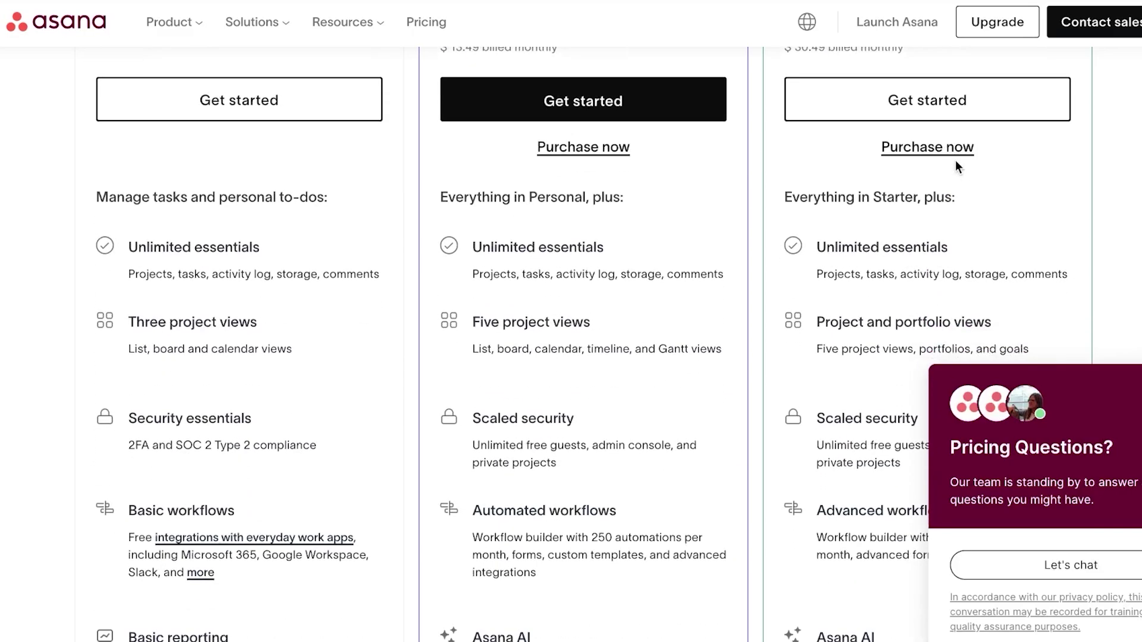